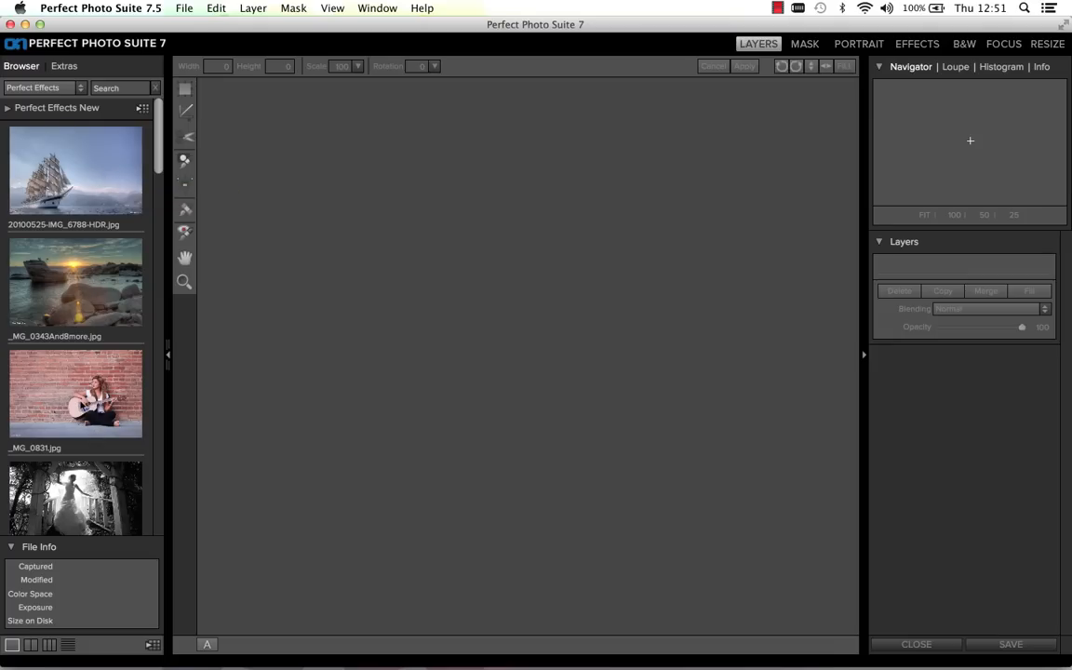
Open the photo _MG_0831.jpg as a layer and bring it into the Effects module
double_click(80, 407)
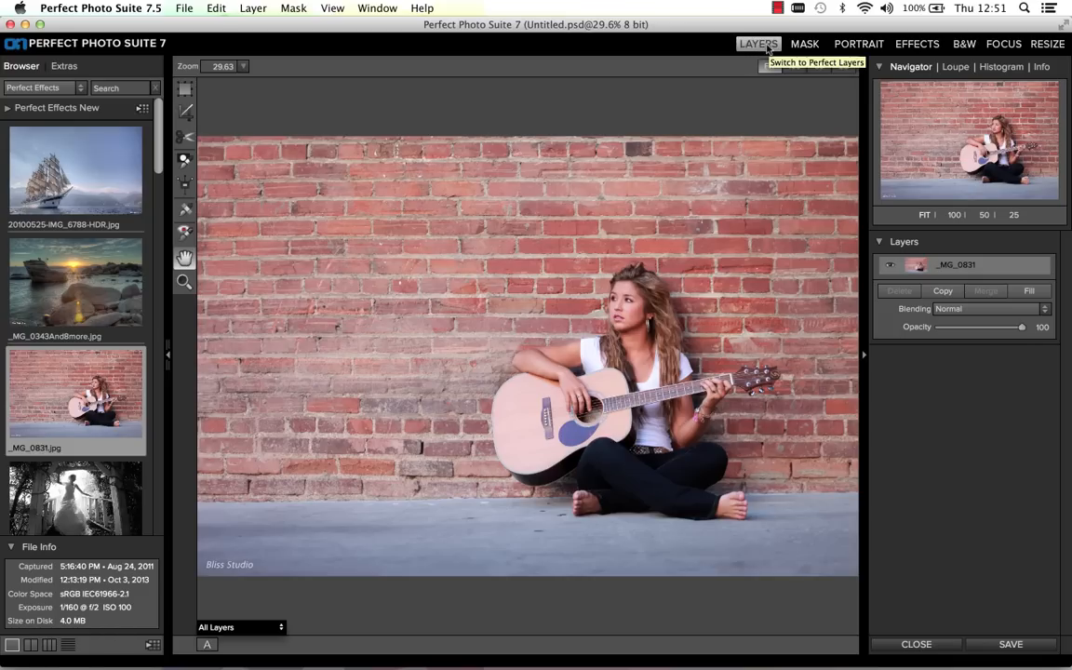
click(916, 45)
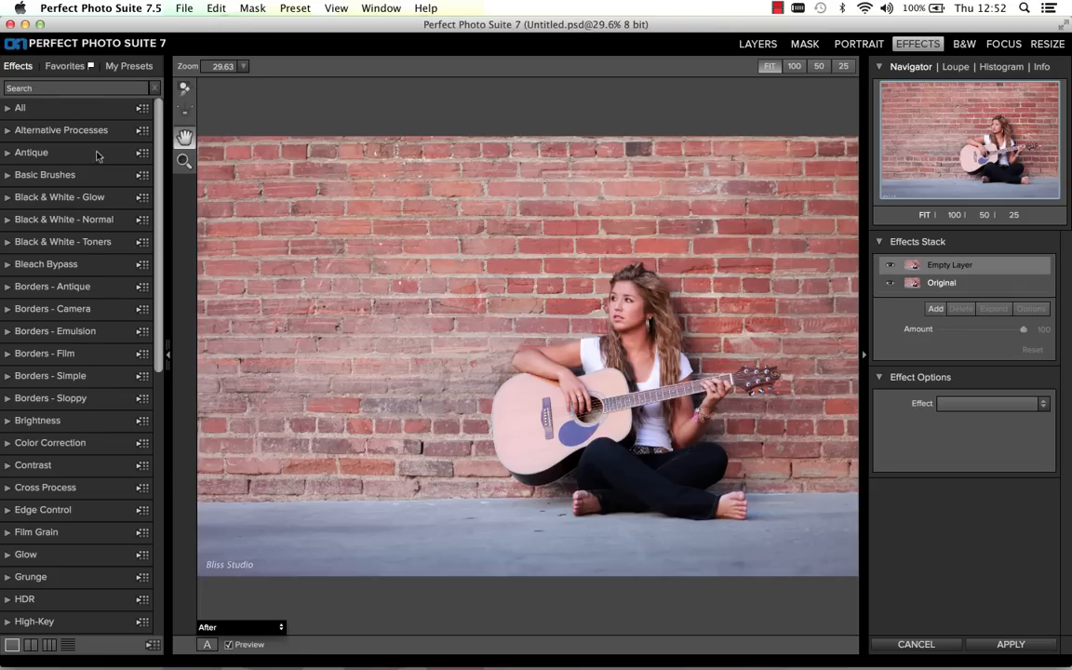
Look through the favorite effects and the Recently Used category of the personal presets
click(59, 66)
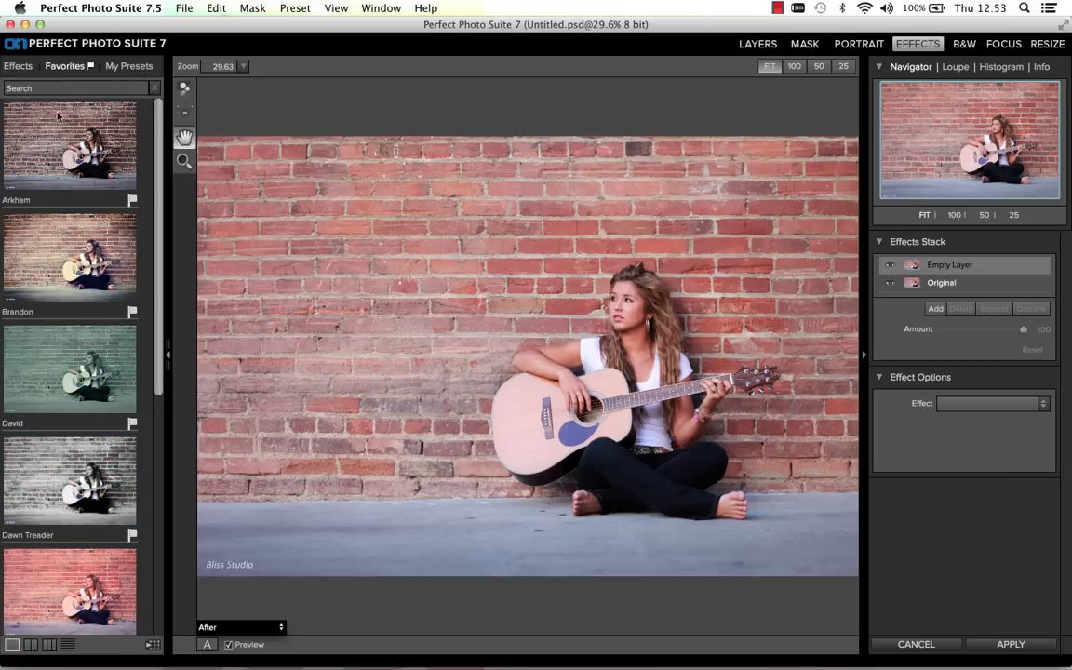
click(123, 67)
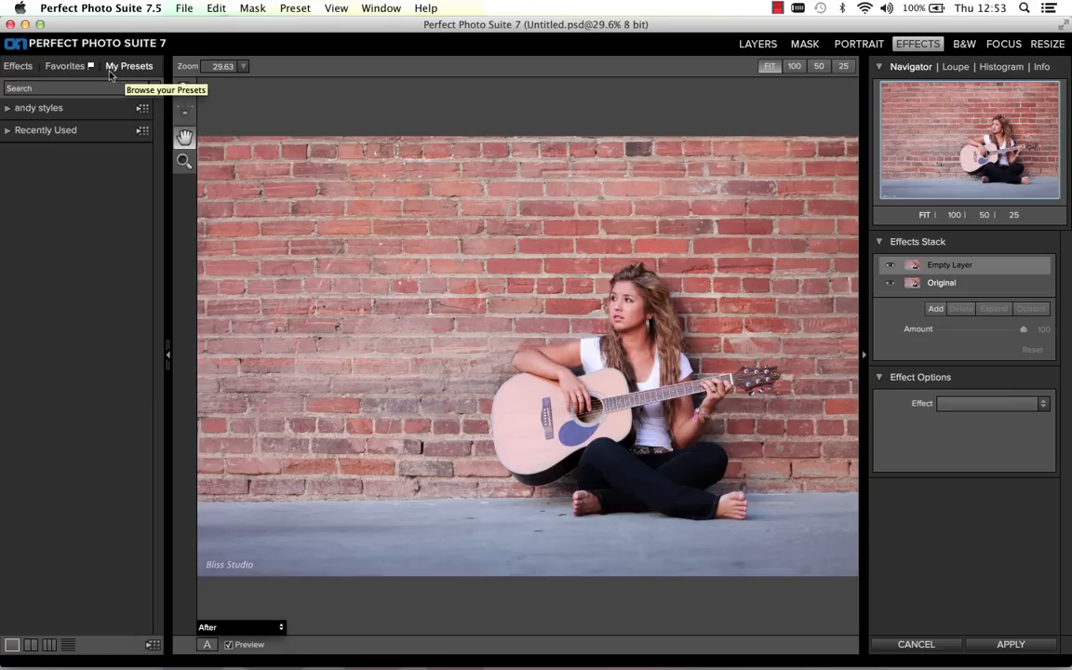
click(14, 136)
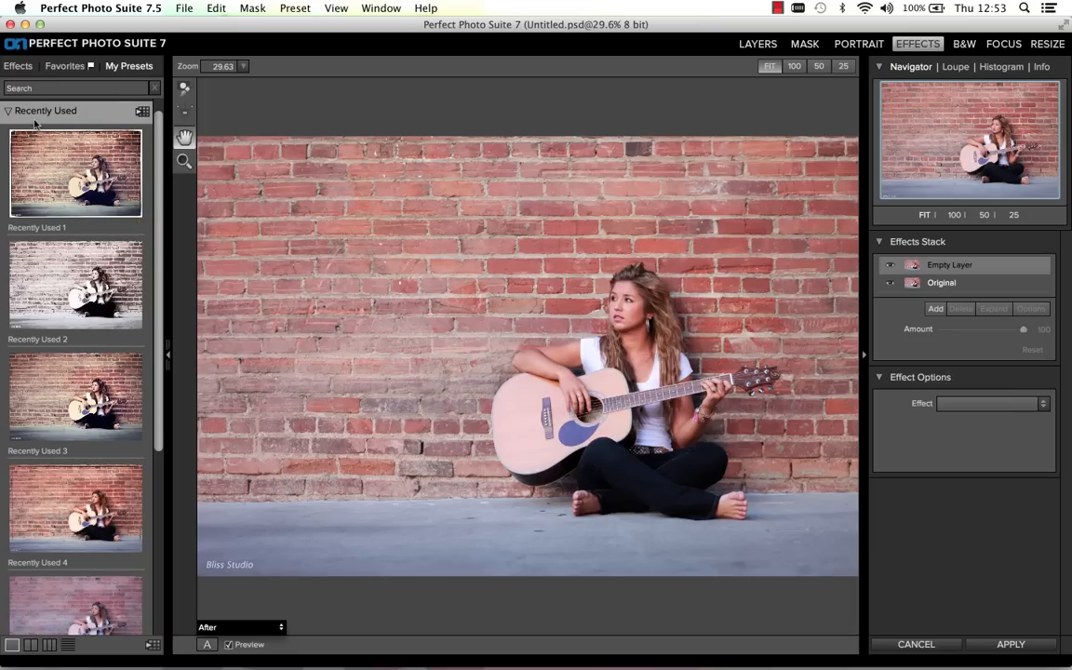
scroll(149, 233, down, 5)
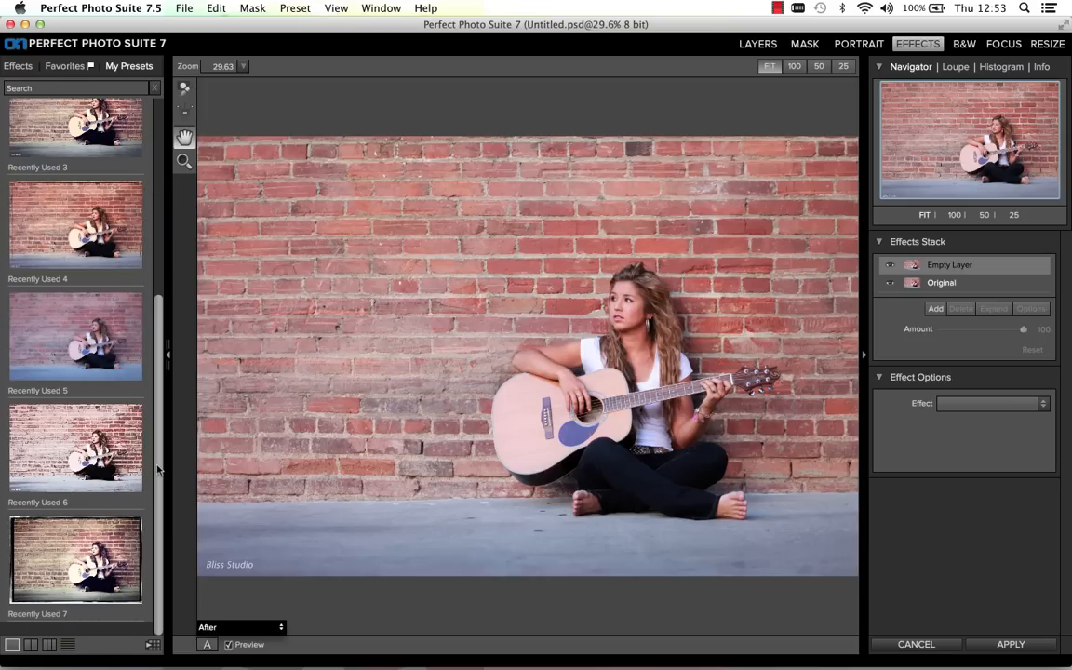
scroll(144, 430, up, 3)
scroll(144, 430, down, 3)
scroll(144, 459, up, 10)
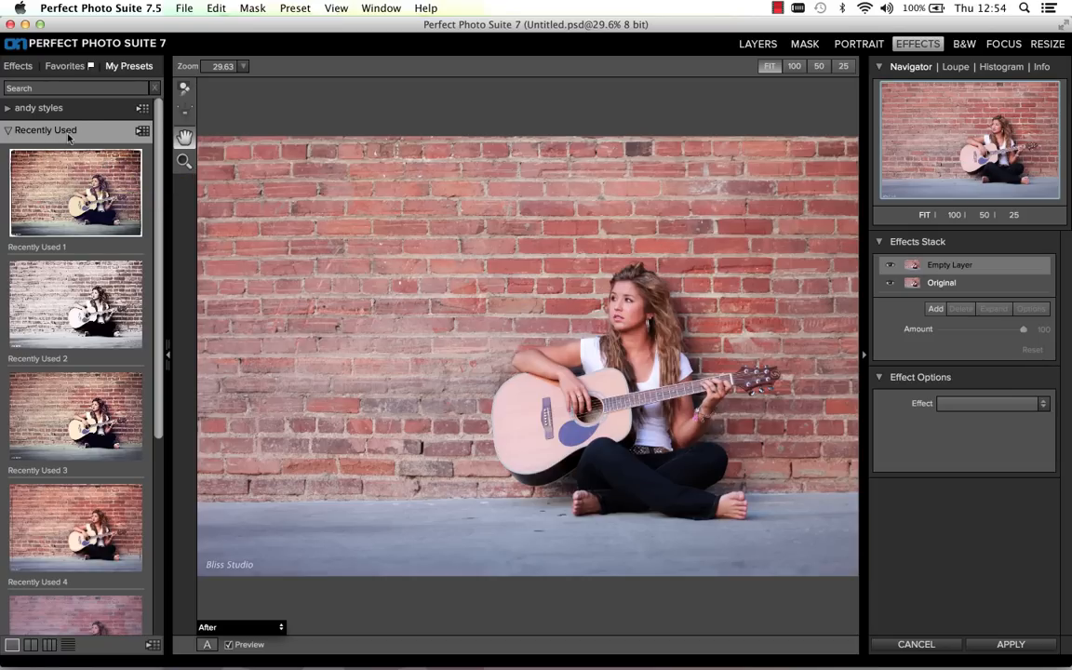
click(9, 135)
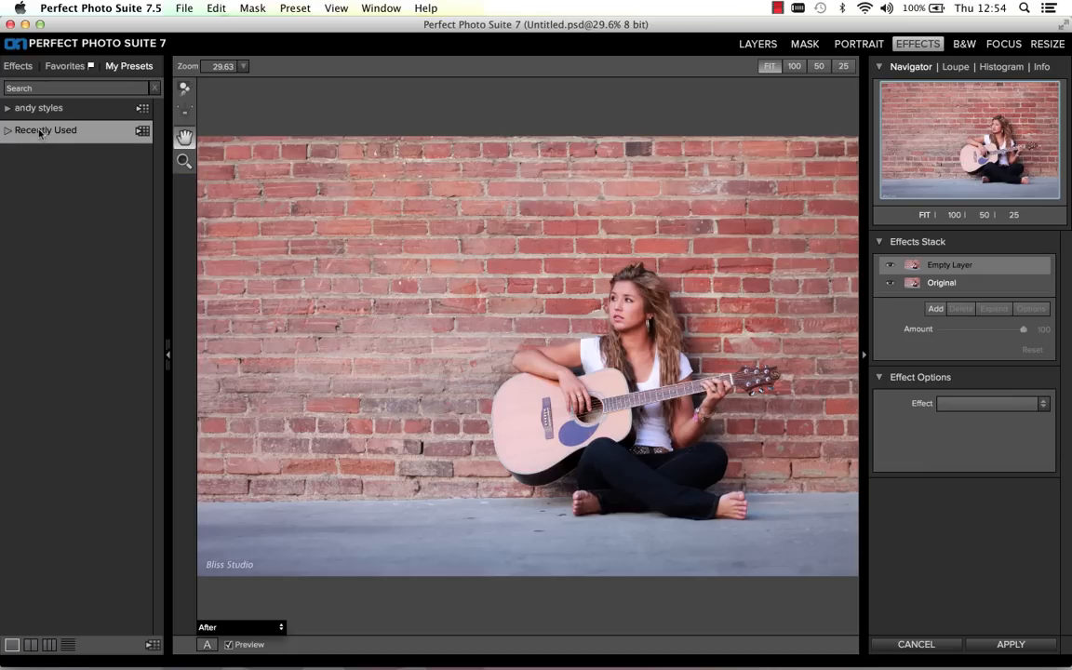
Return to the effects library and preview the All, Alternative Processes and Antique categories
click(22, 61)
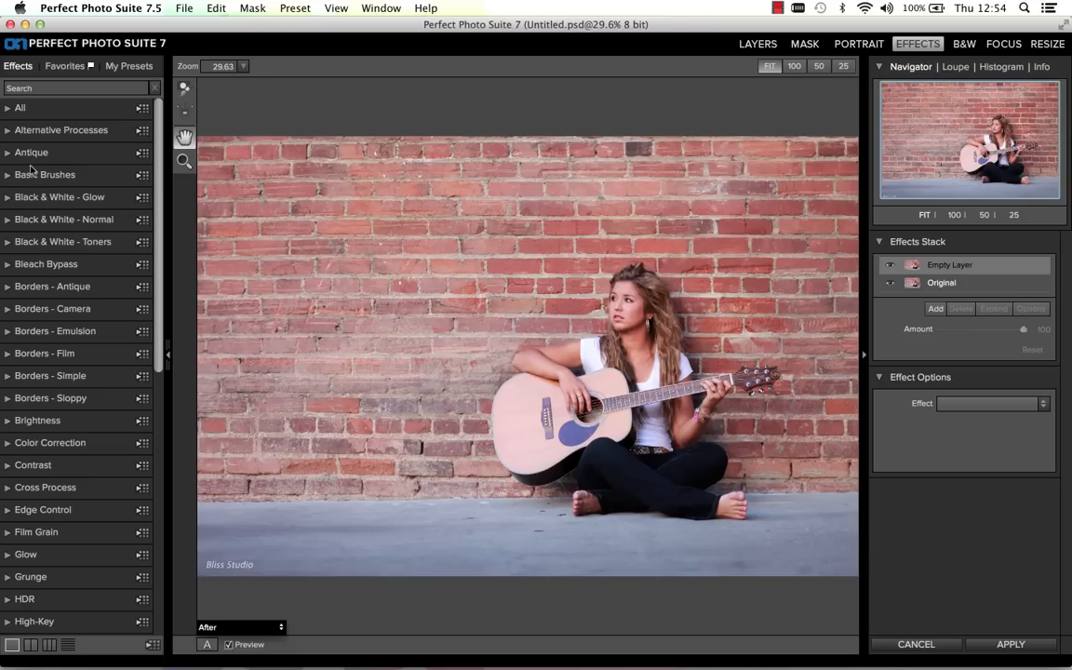
click(8, 109)
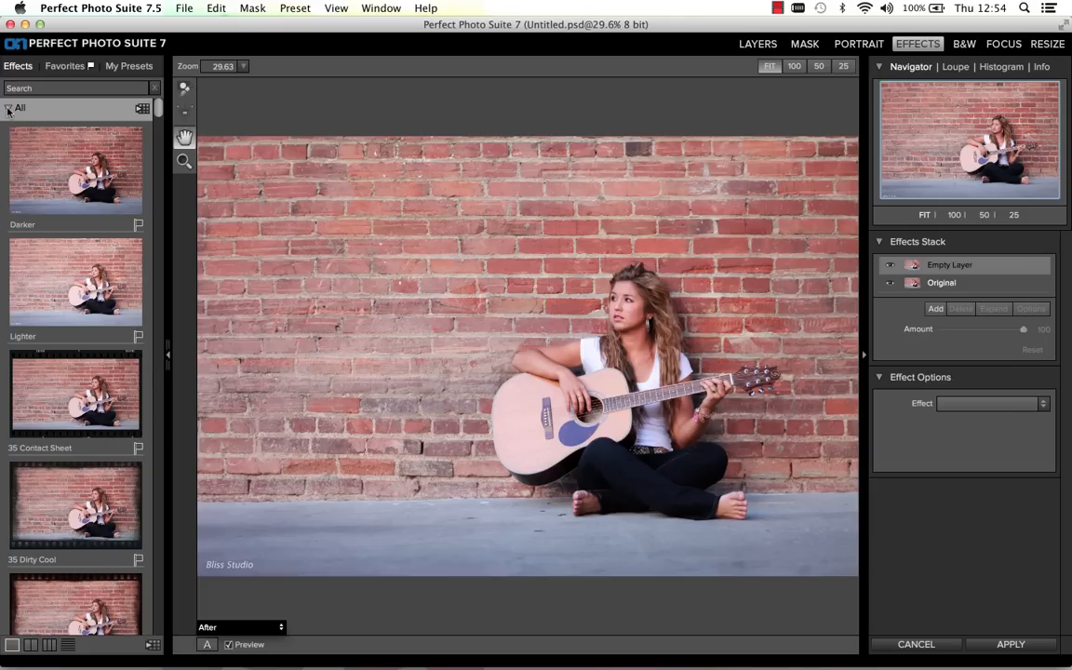
click(9, 109)
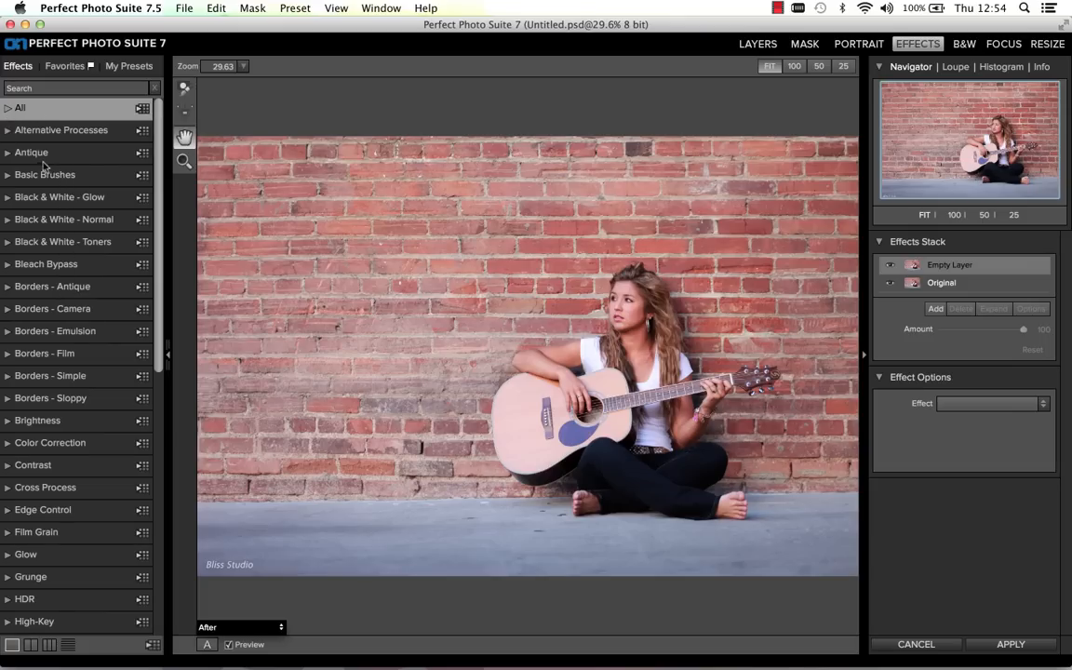
click(6, 124)
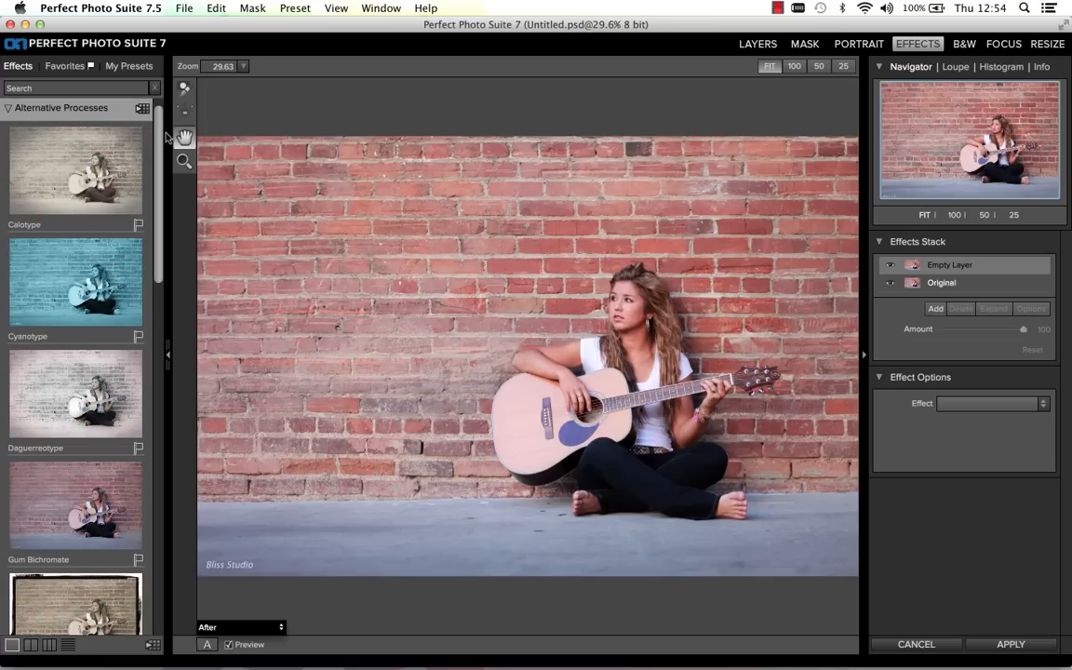
click(11, 111)
click(13, 128)
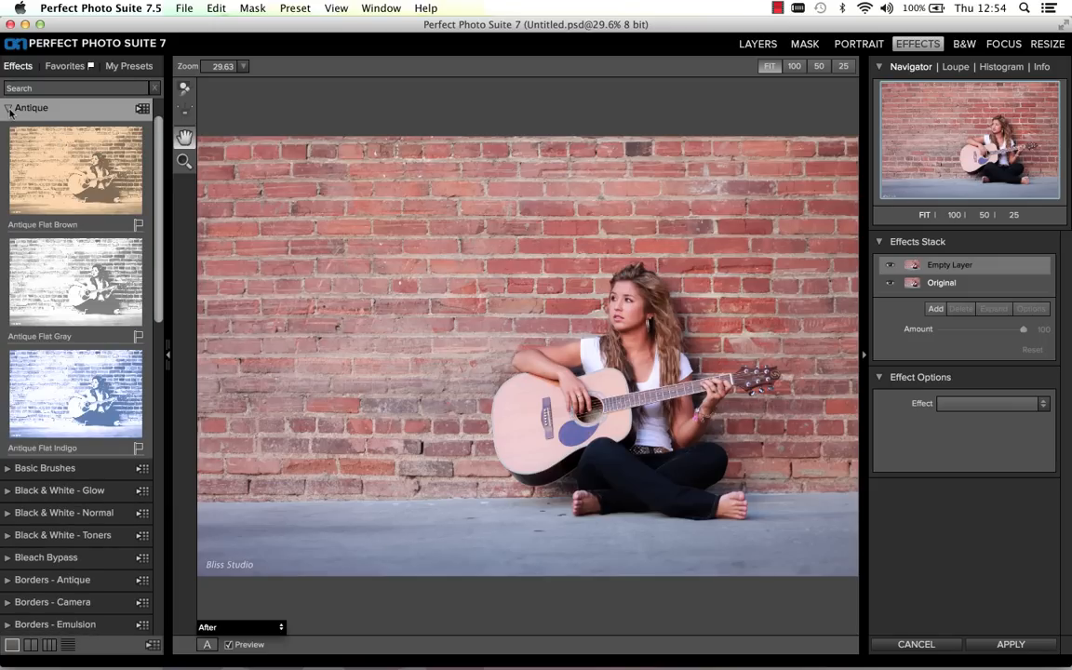
click(10, 113)
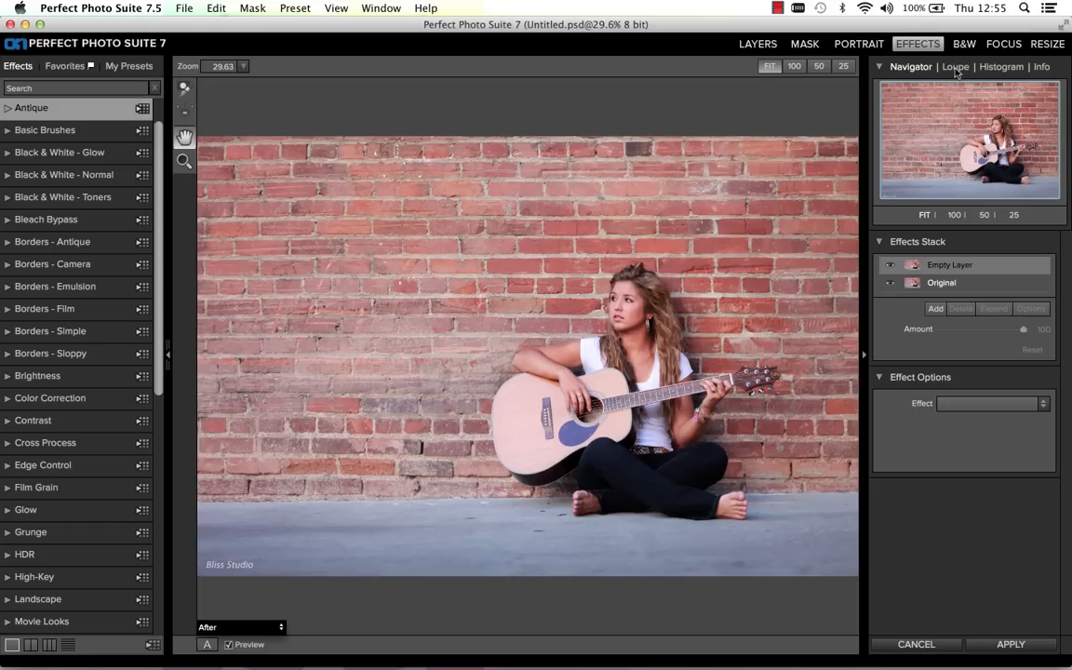
Check the photo's camera and file information and the list of effect types available for the empty layer
click(1036, 68)
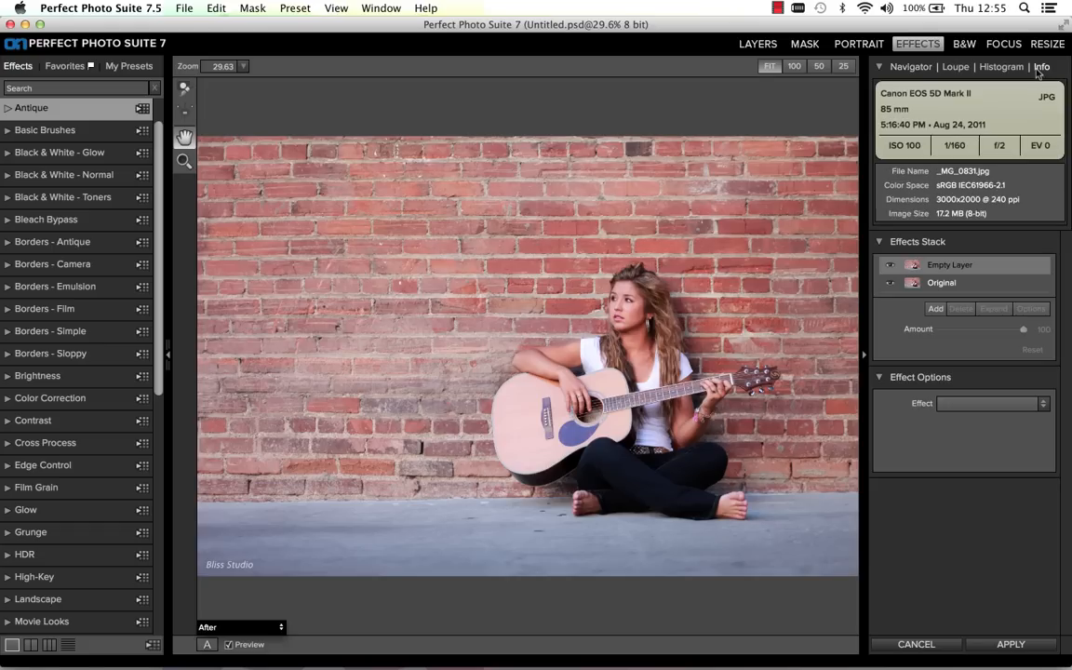
click(907, 68)
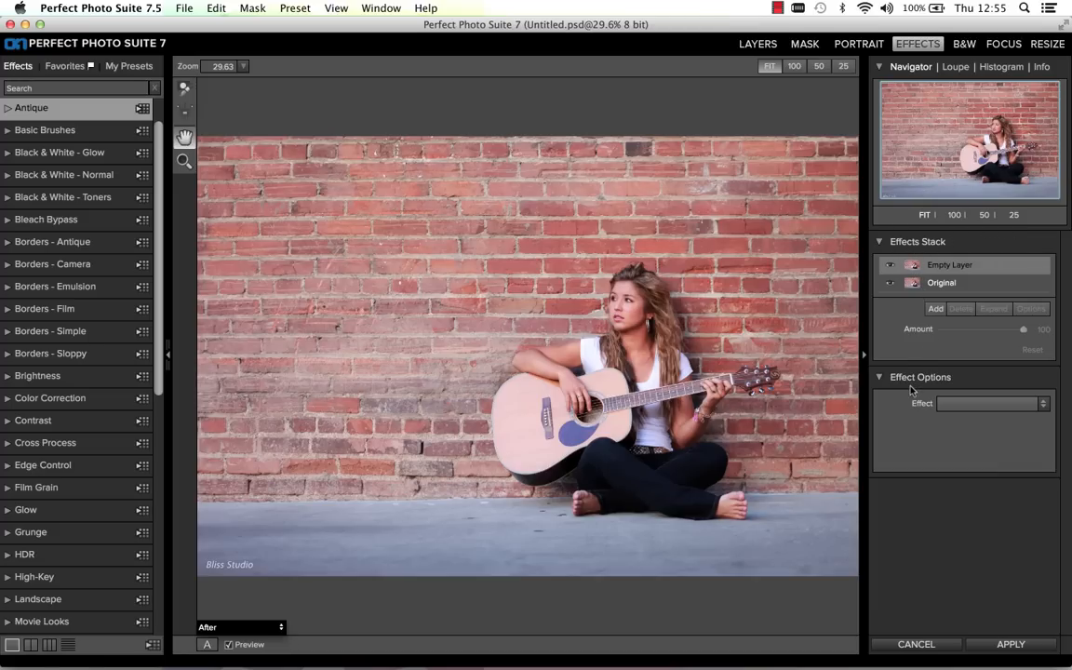
click(962, 406)
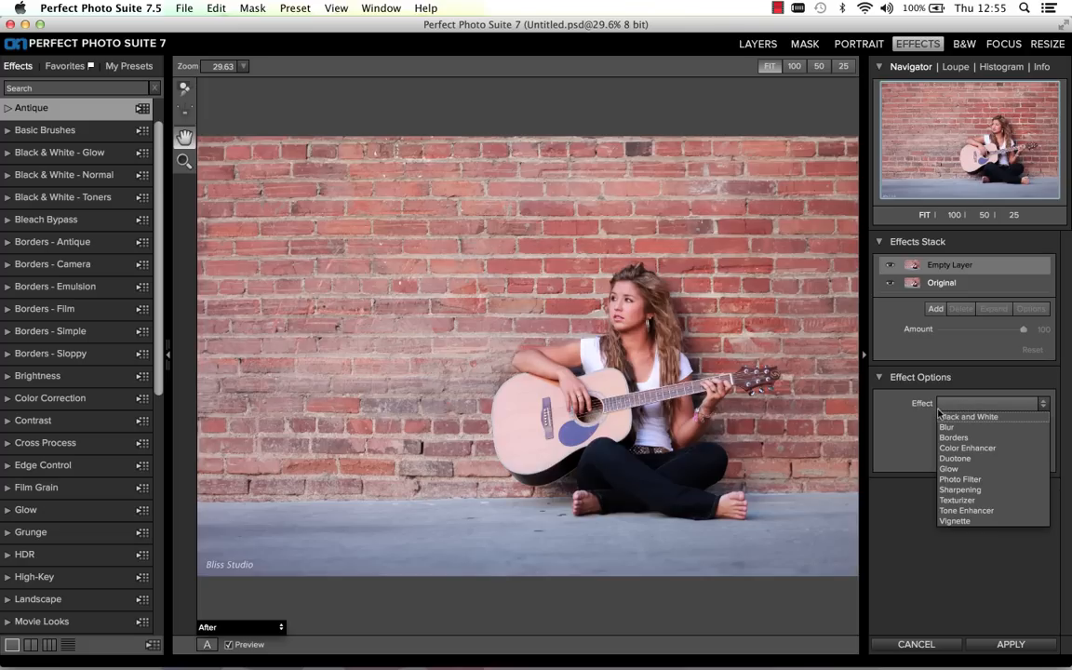
click(909, 402)
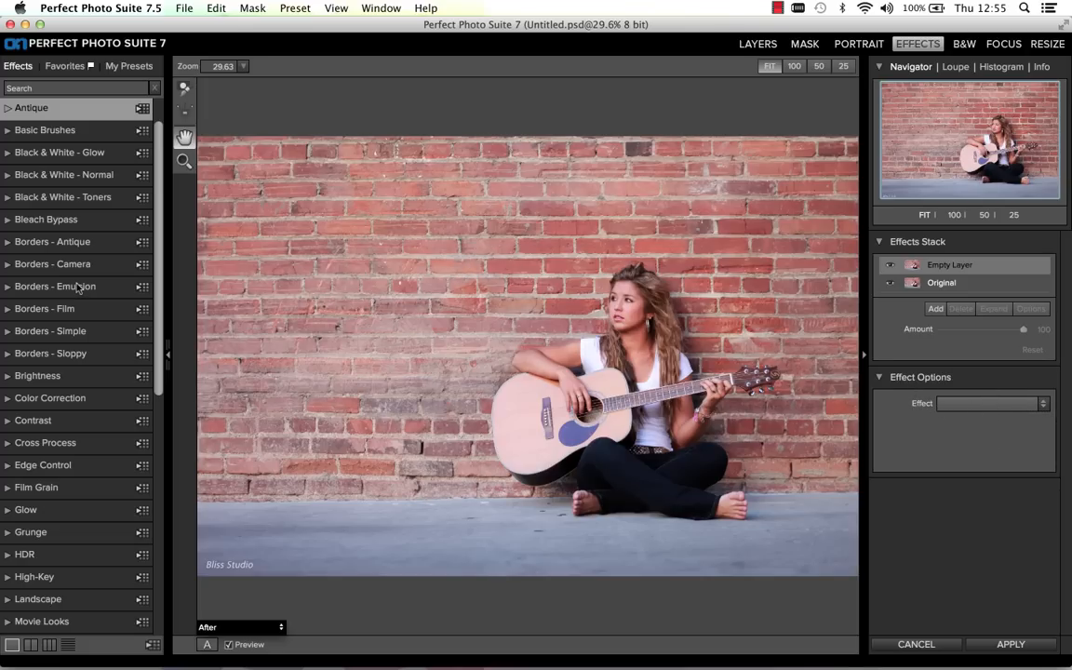
Preview the effects in the Vintage and True Film categories, leaving both categories collapsed
scroll(78, 287, down, 10)
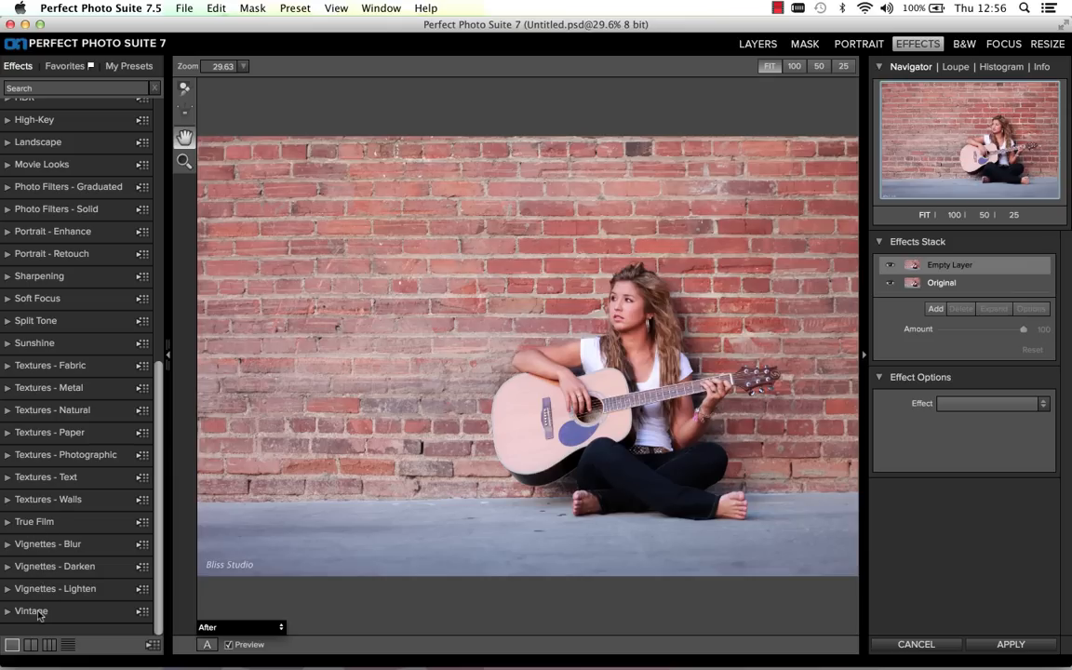
click(29, 611)
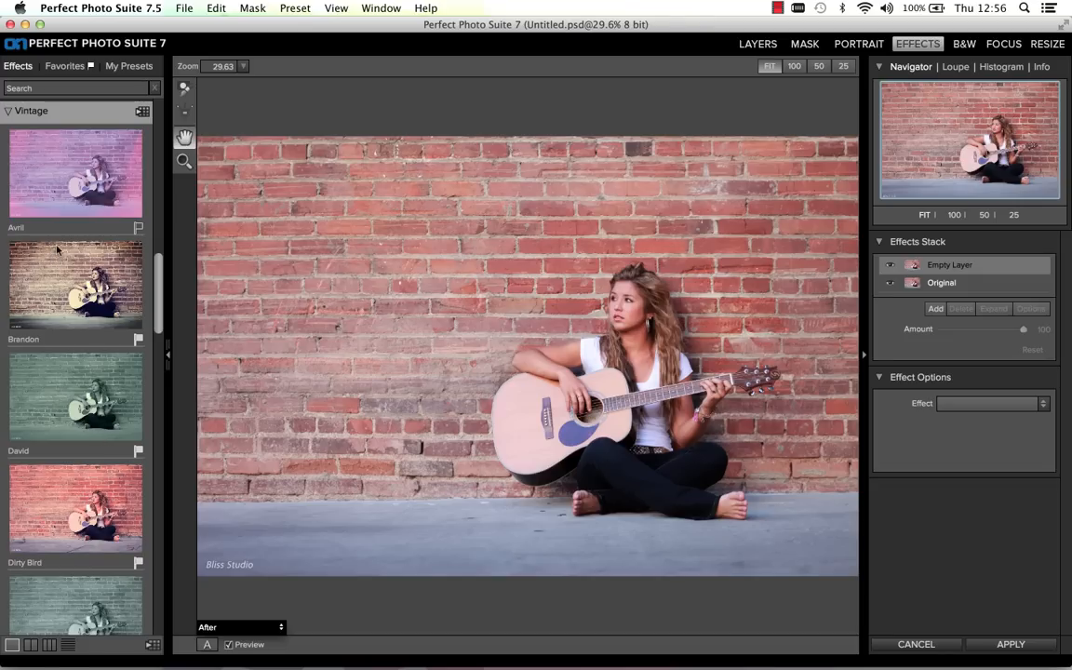
scroll(142, 228, up, 8)
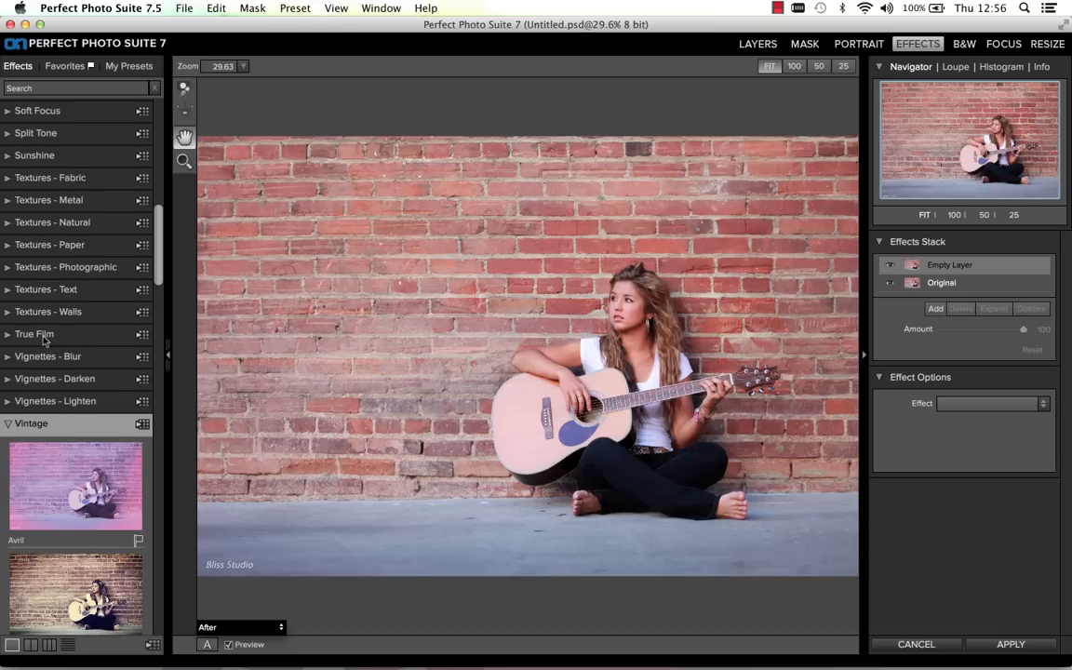
click(9, 337)
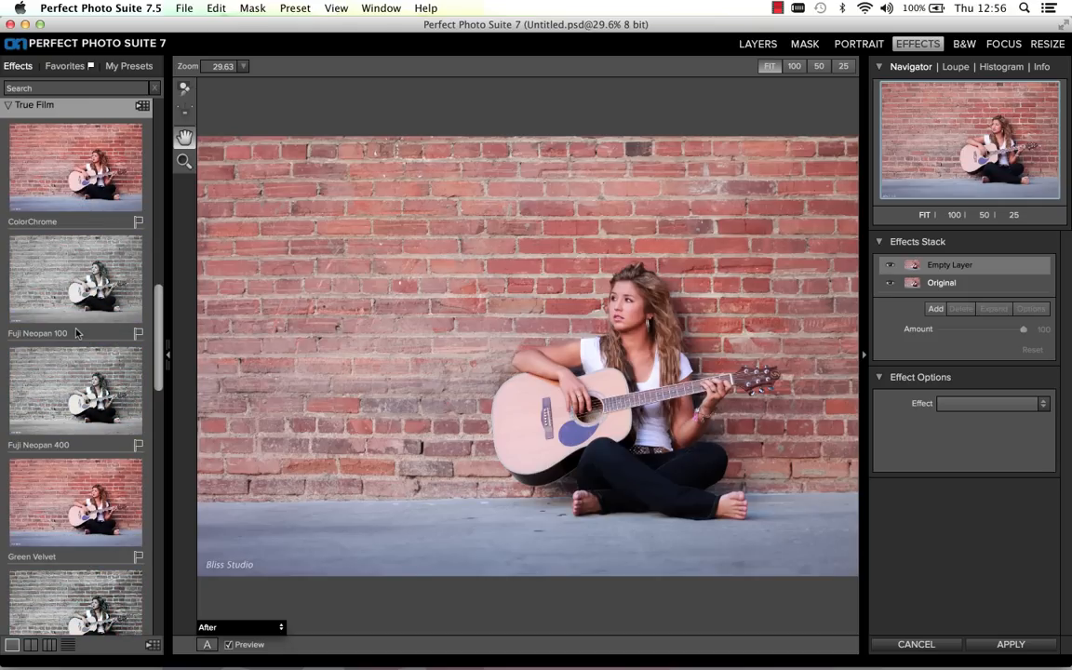
drag(160, 312, 161, 287)
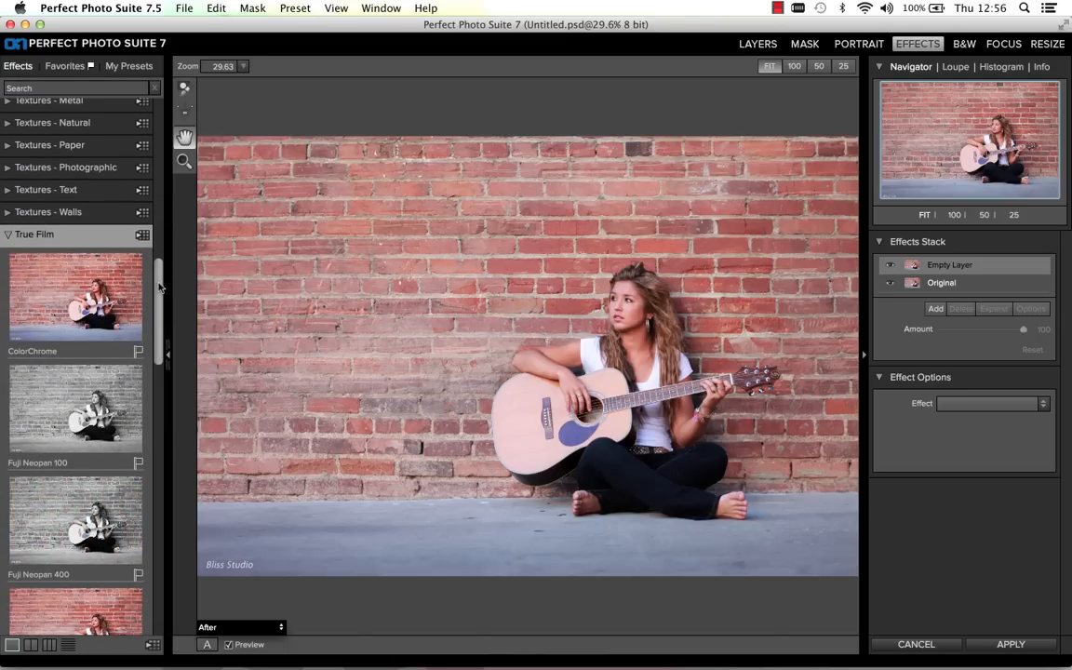
click(8, 237)
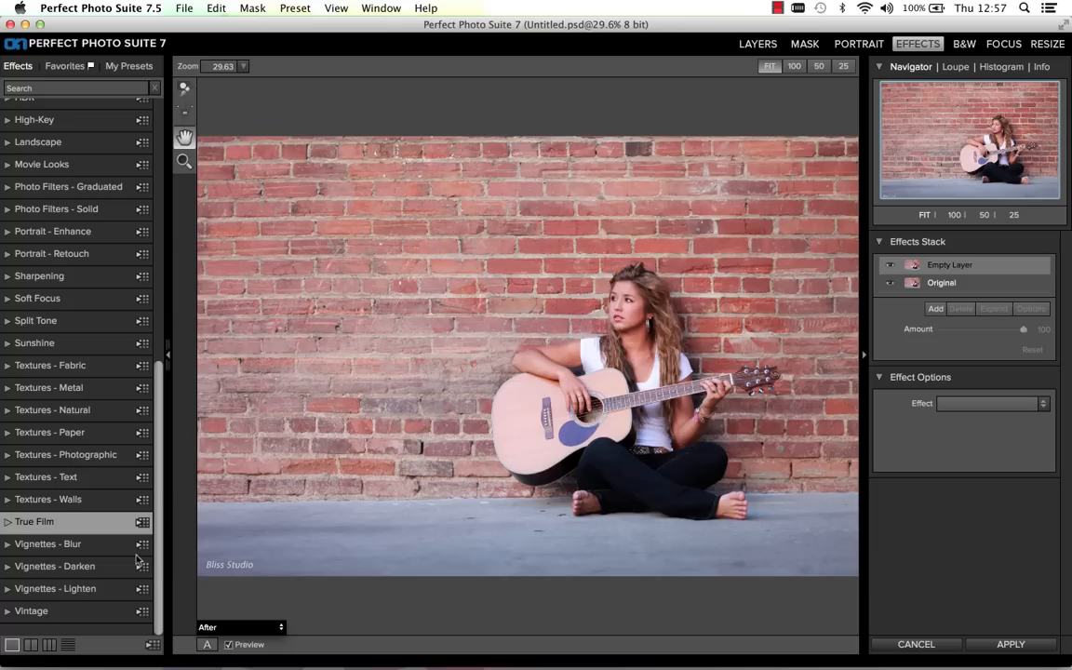
Apply the Brandon preset from the Vintage category to the photo
click(31, 610)
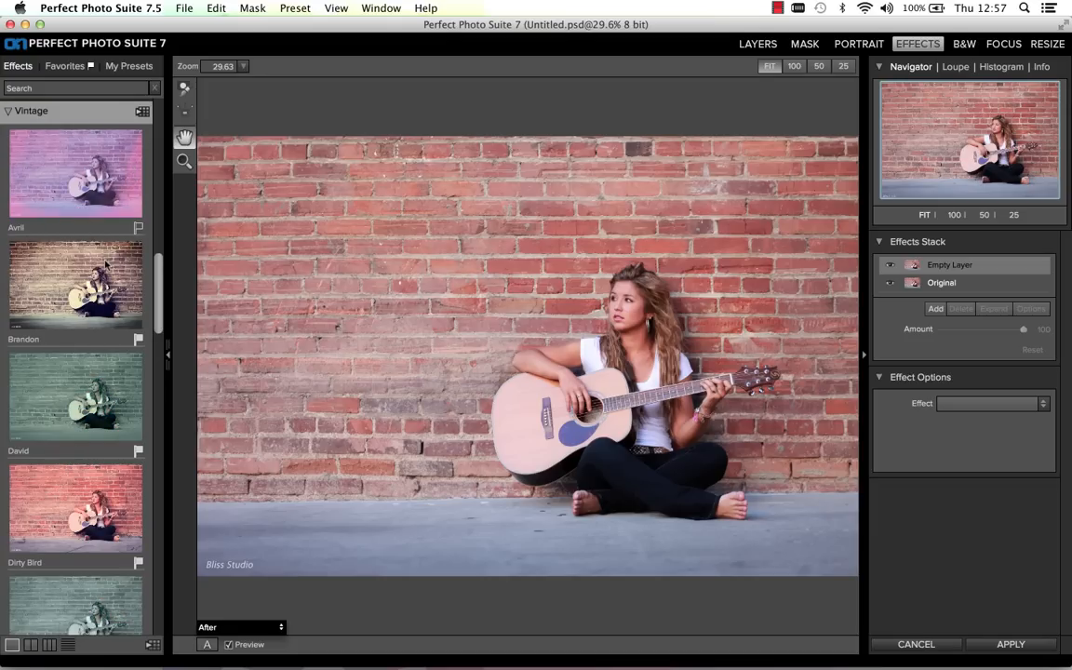
click(74, 257)
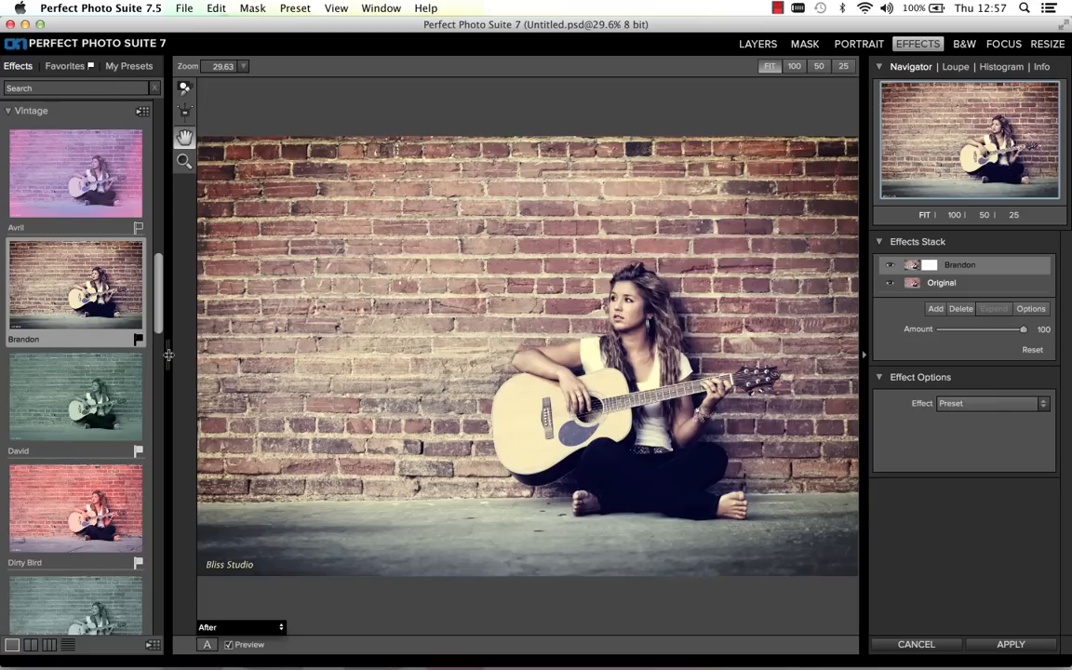
Try the two-column, three-column and list layouts in a widened effects browser, and restore the narrow single-column layout
drag(167, 354, 408, 374)
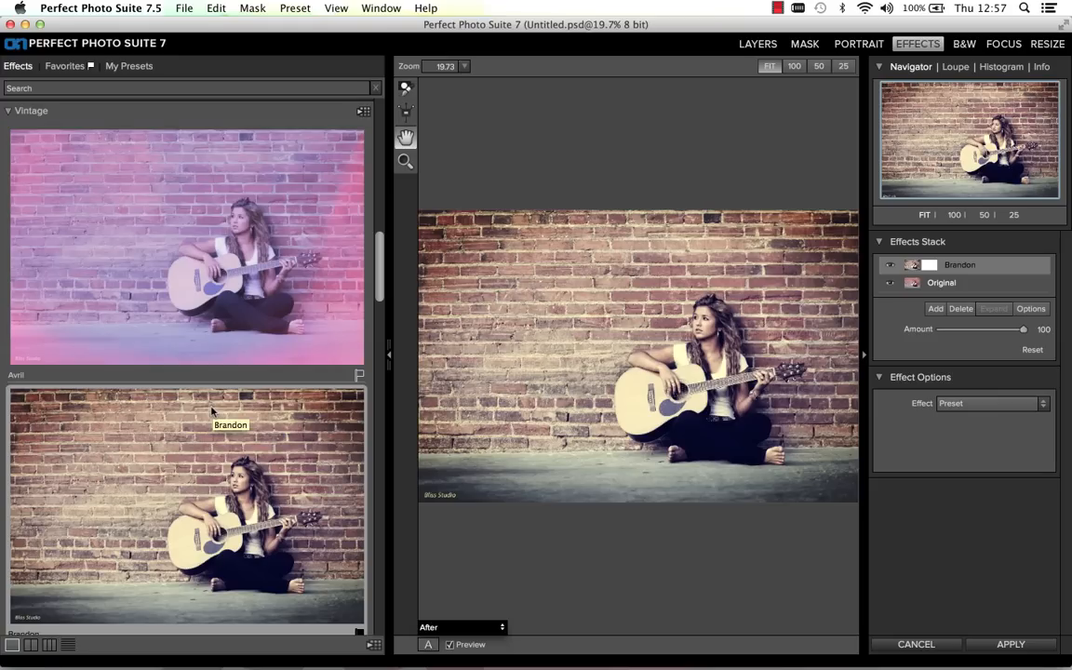
click(30, 648)
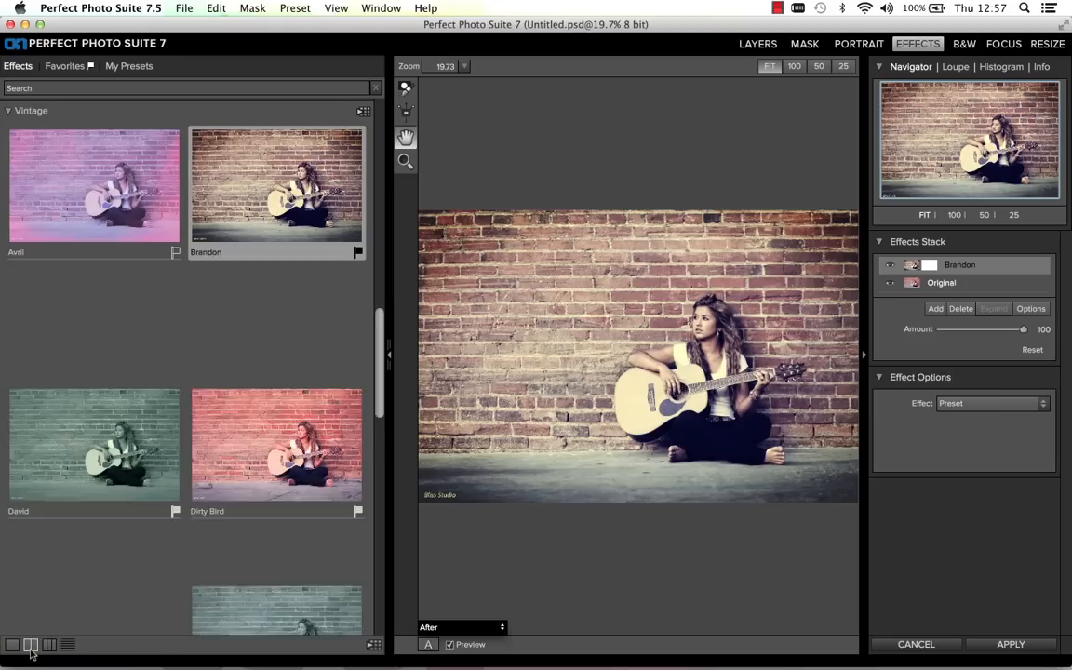
click(53, 648)
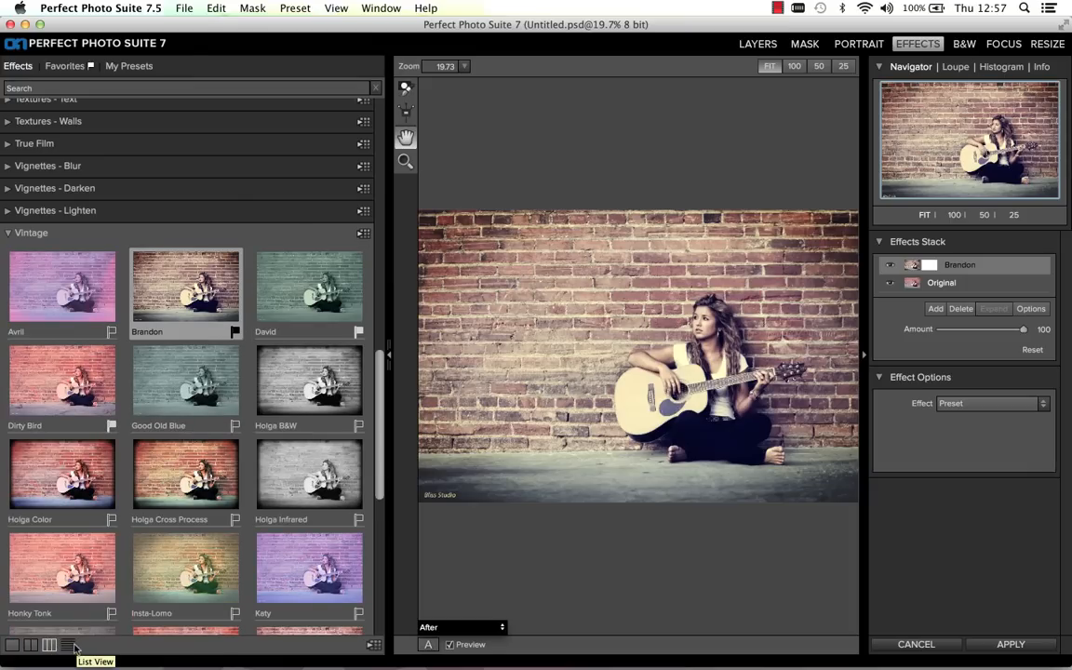
click(69, 645)
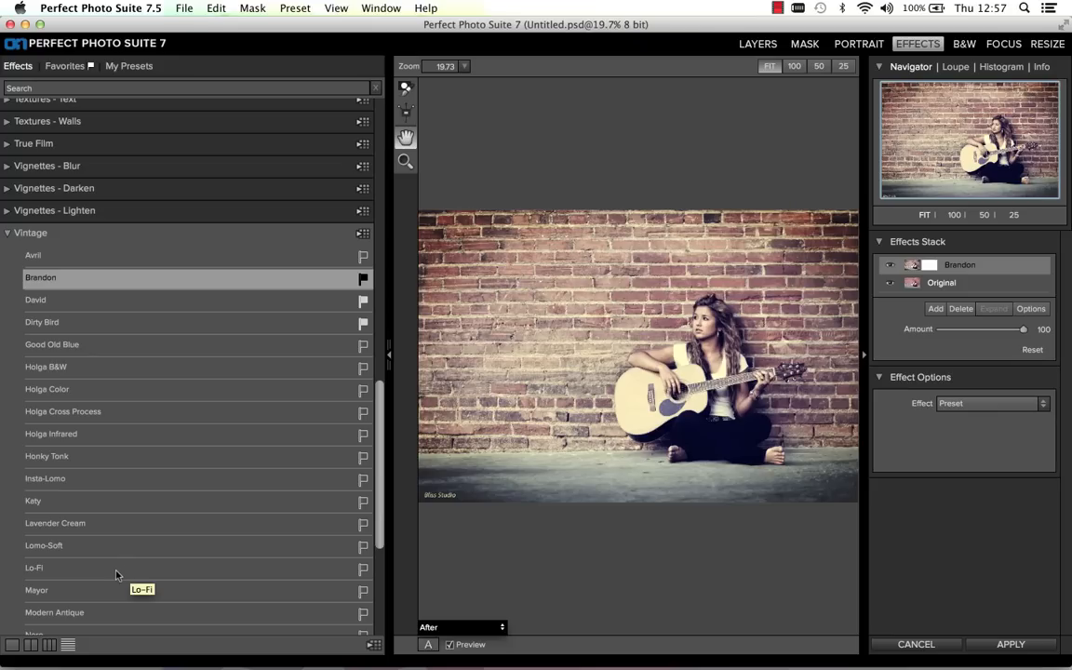
click(13, 646)
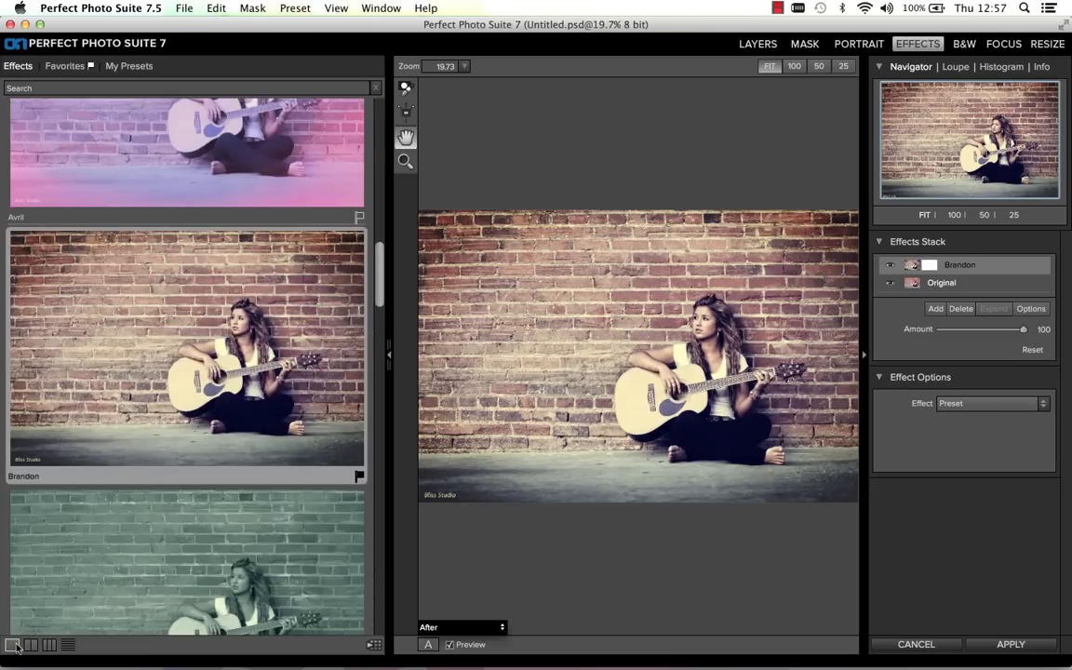
drag(385, 348, 135, 351)
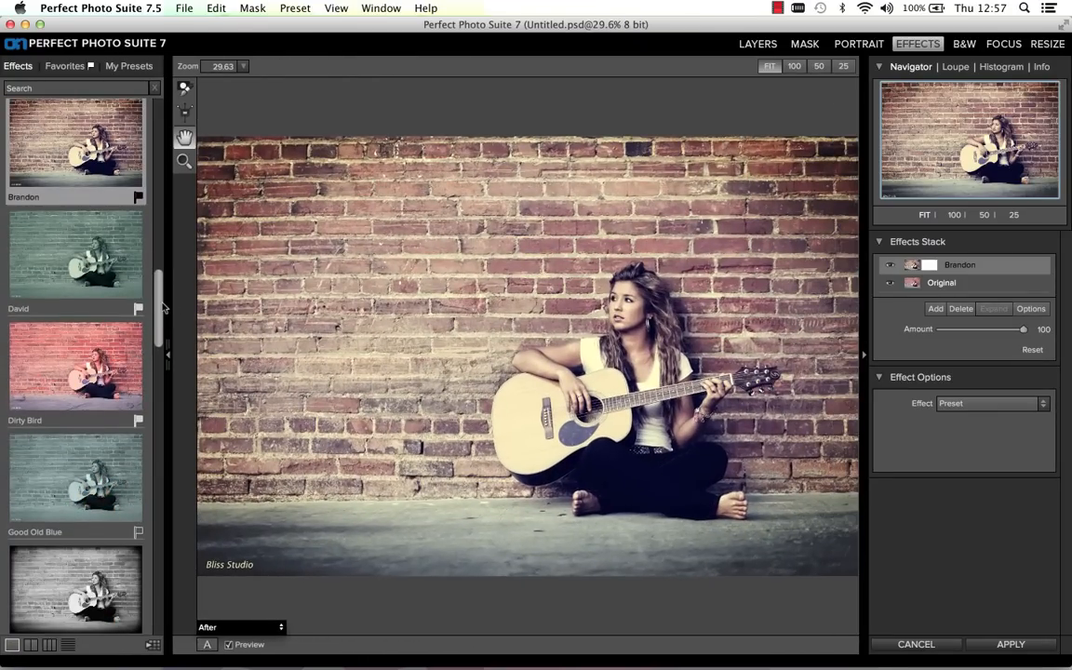
Open the Vintage category in the full-screen thumbnail grid and look through its effects
scroll(151, 279, up, 10)
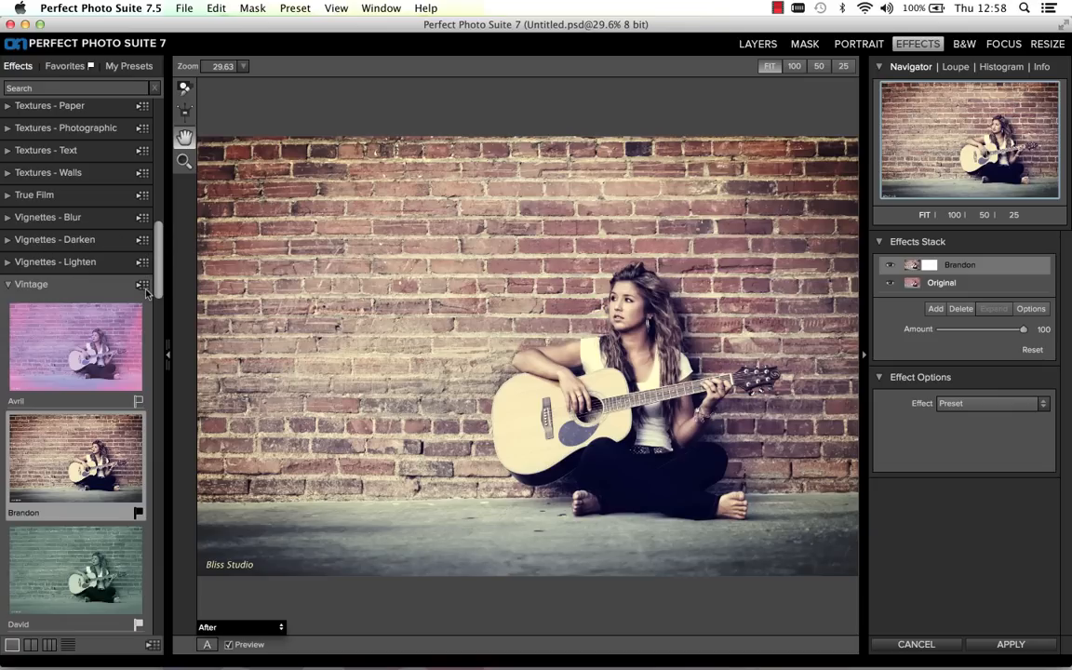
click(145, 289)
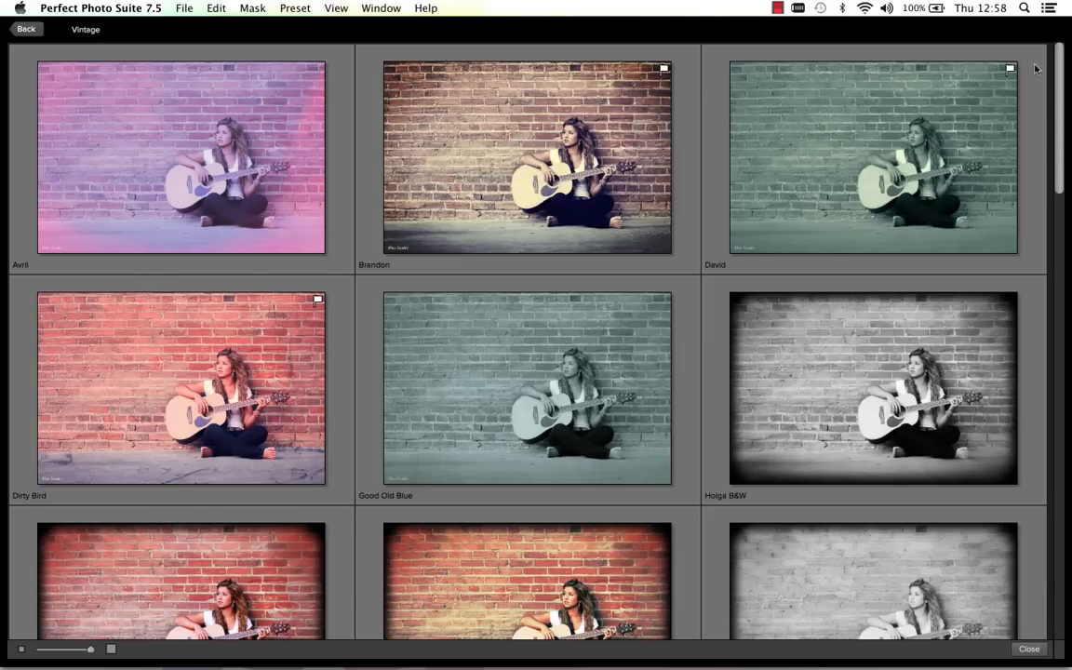
scroll(1059, 144, down, 5)
drag(1057, 144, 1066, 229)
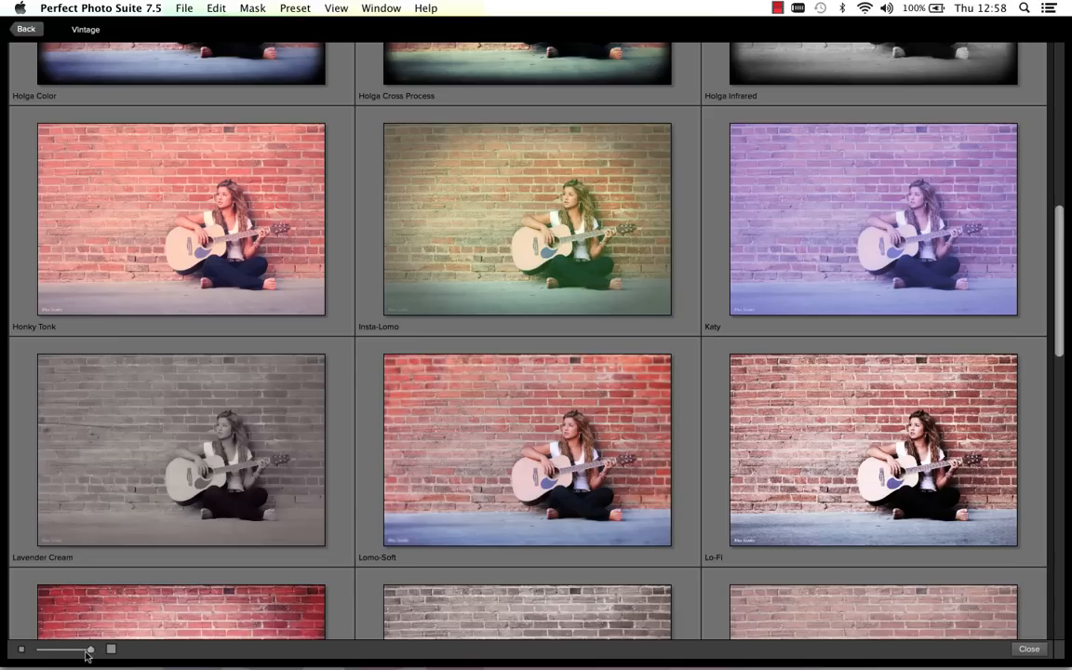
Look through the Vintage effects in the full-screen grid at smaller and larger thumbnail sizes, and try the SOHO preset on the photo
drag(89, 654, 65, 656)
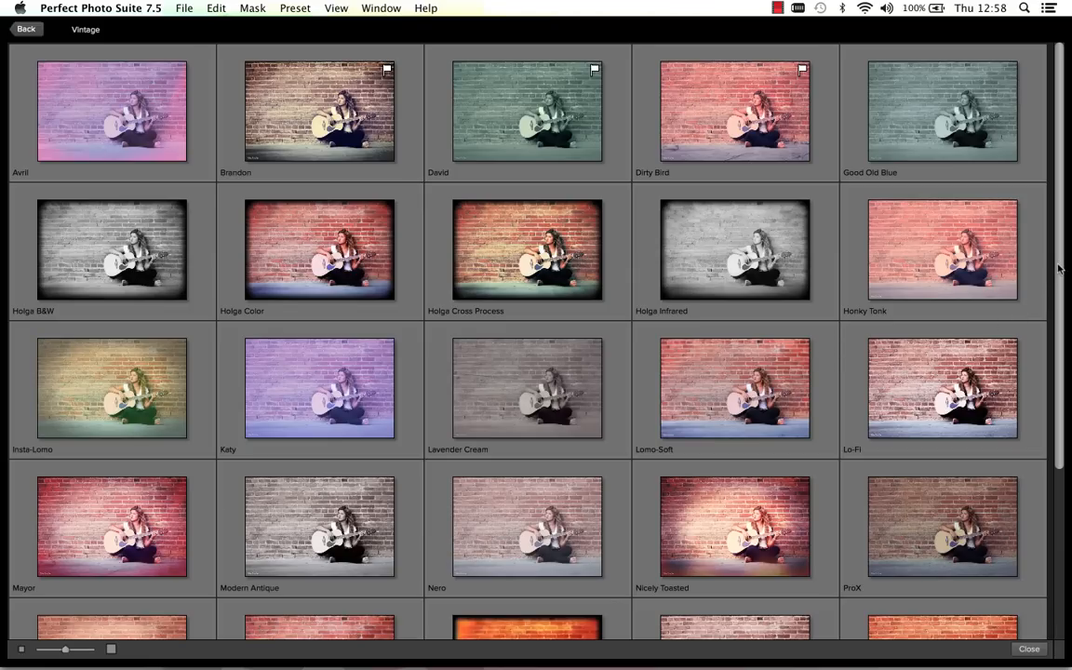
drag(1059, 269, 1059, 483)
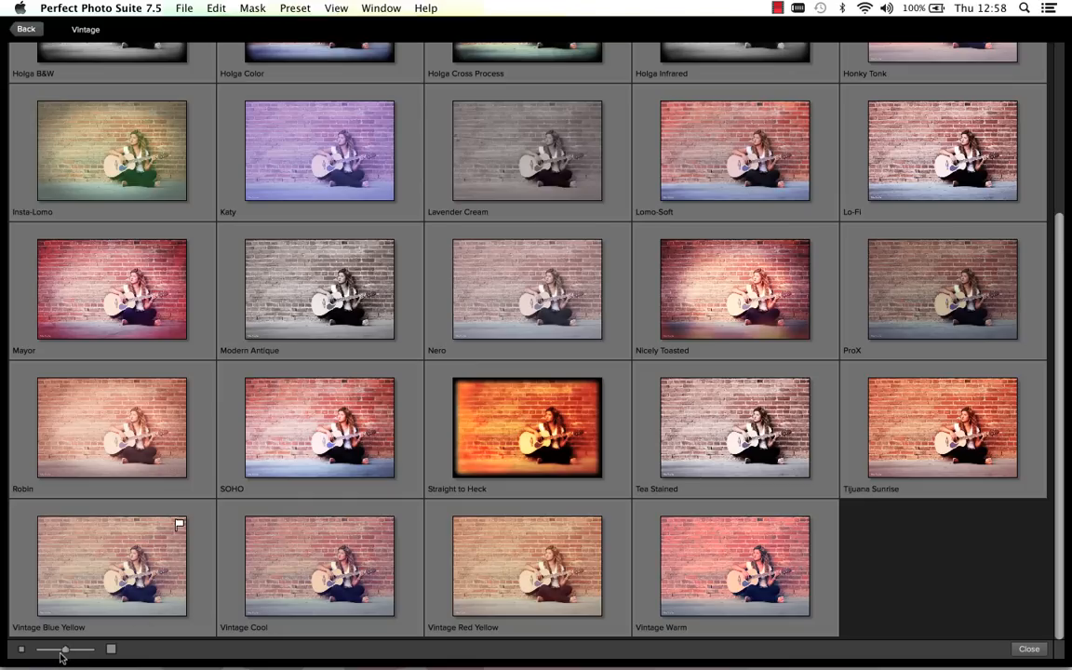
drag(66, 651, 100, 656)
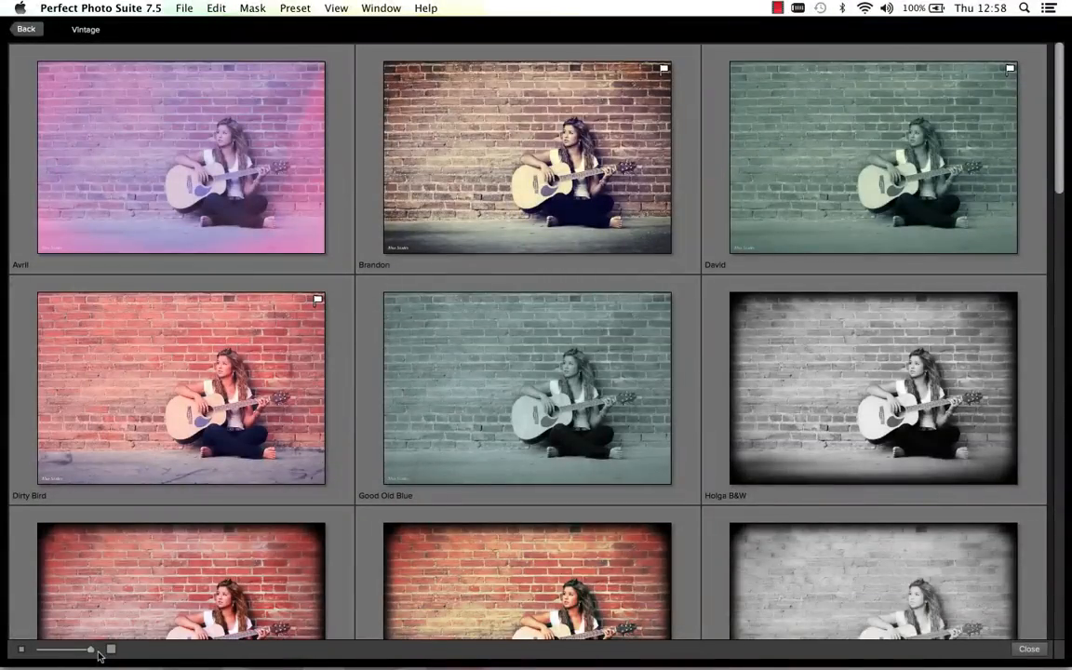
scroll(1029, 467, down, 15)
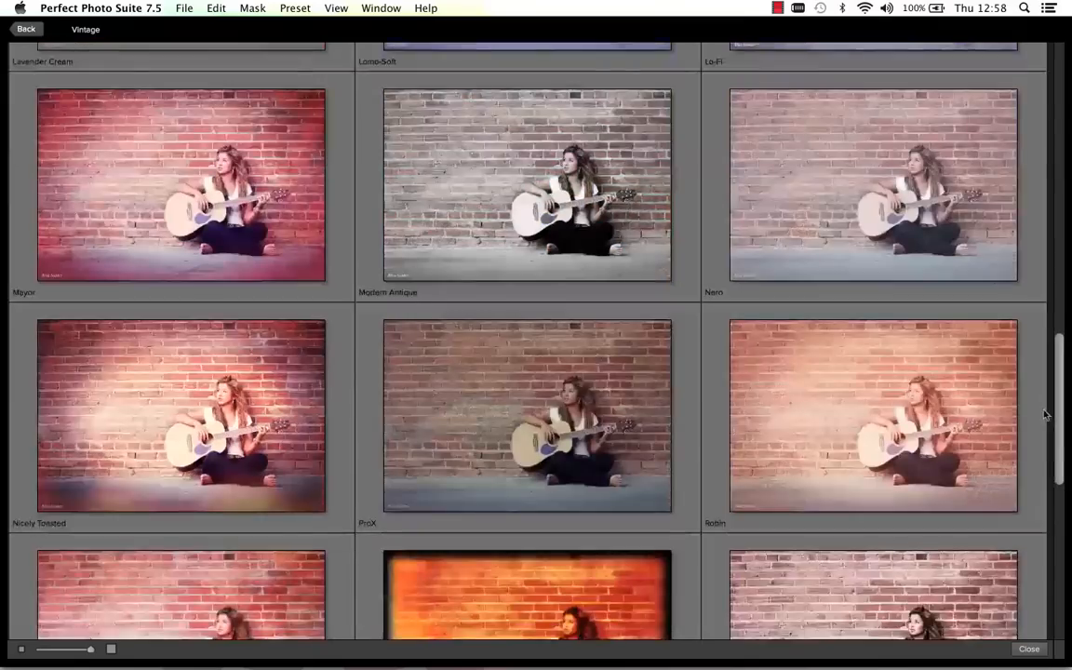
scroll(1029, 467, down, 5)
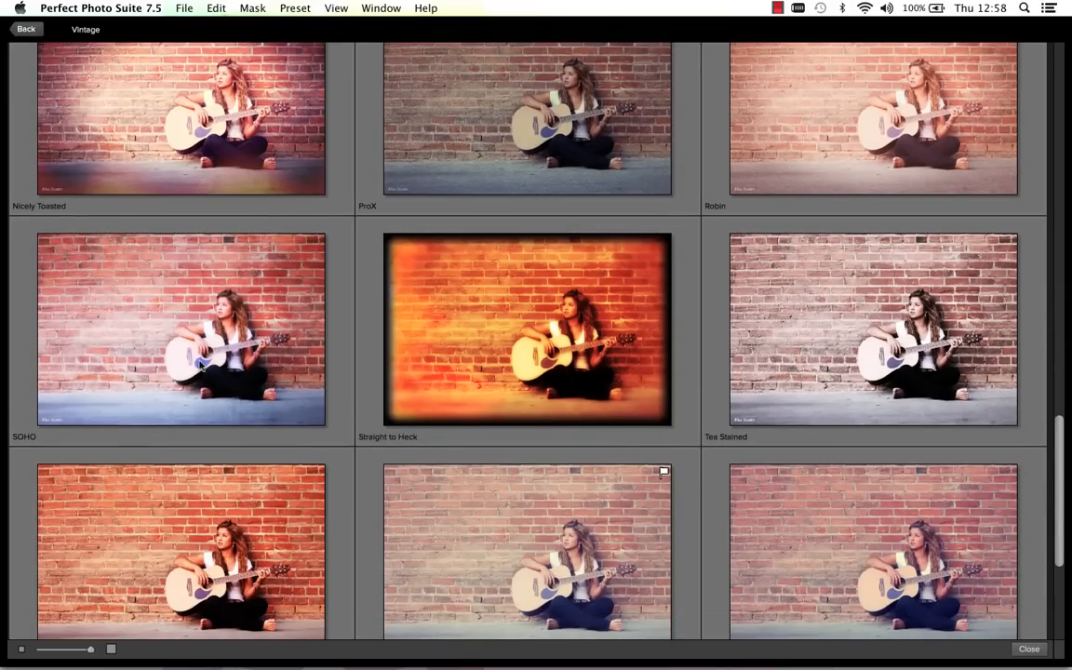
scroll(200, 367, down, 4)
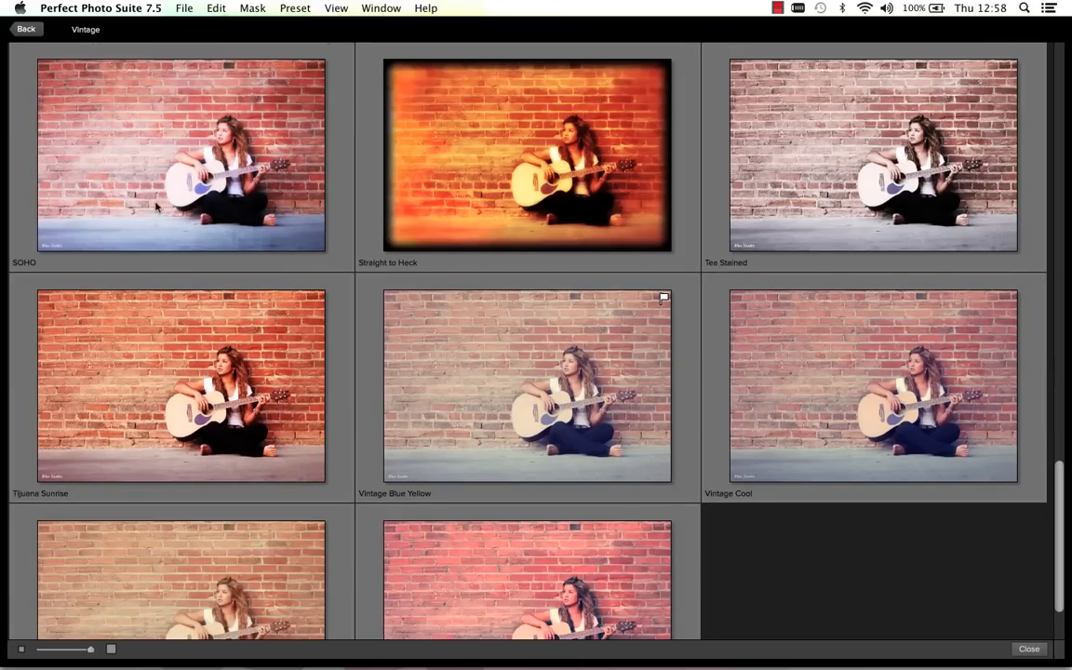
scroll(187, 233, down, 1)
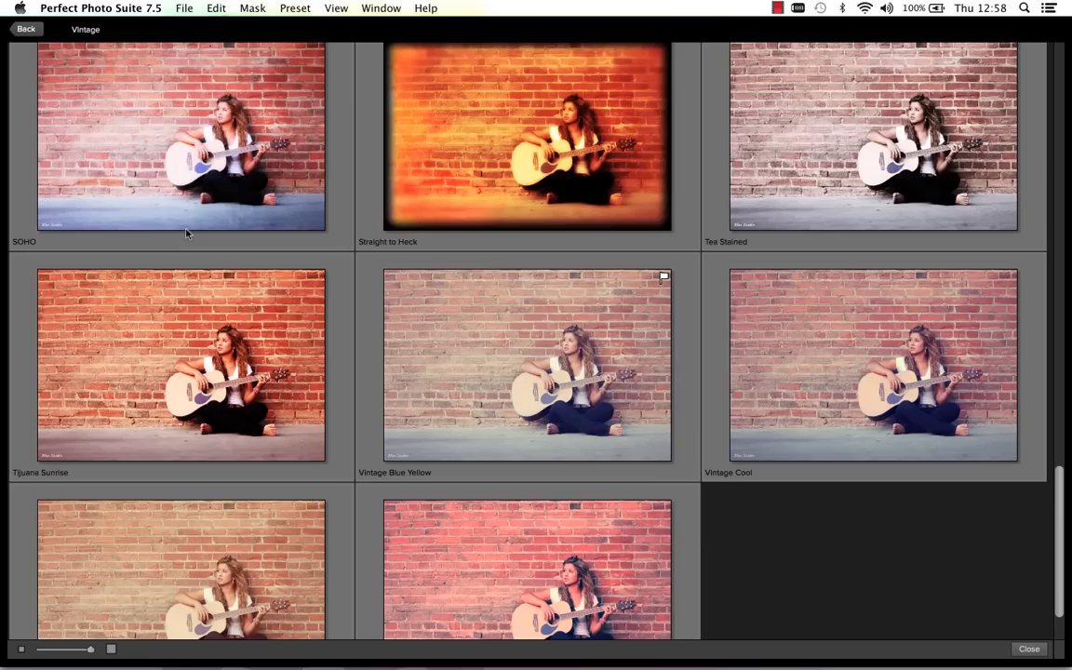
scroll(181, 227, up, 4)
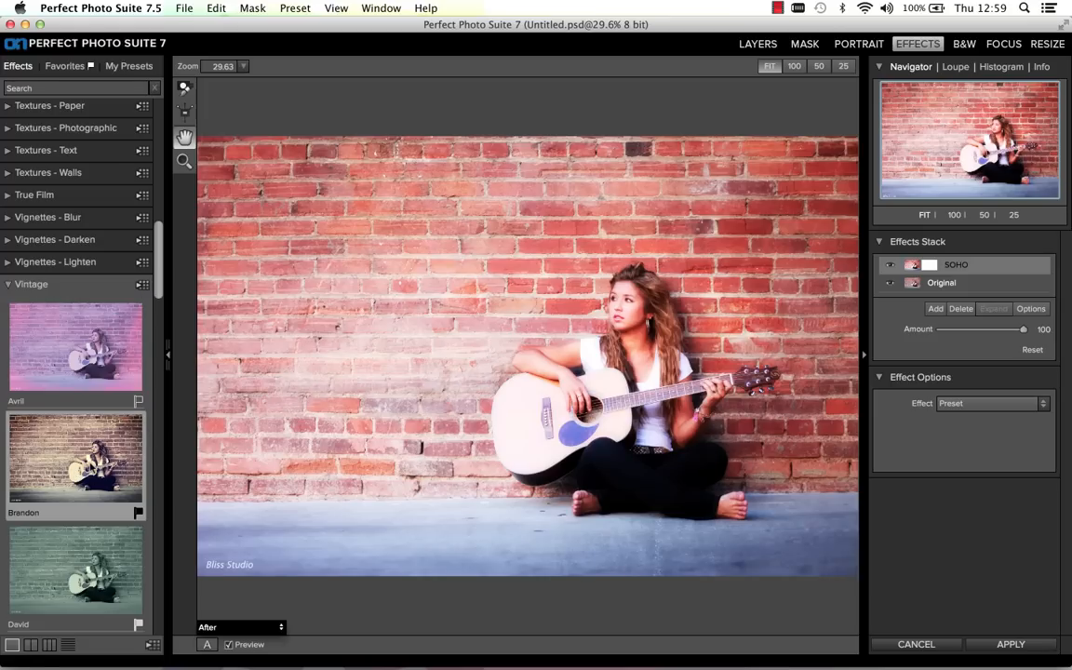
Reapply the Brandon preset and add an empty layer above it in the Effects Stack, leaving the Vintage category expanded
click(75, 456)
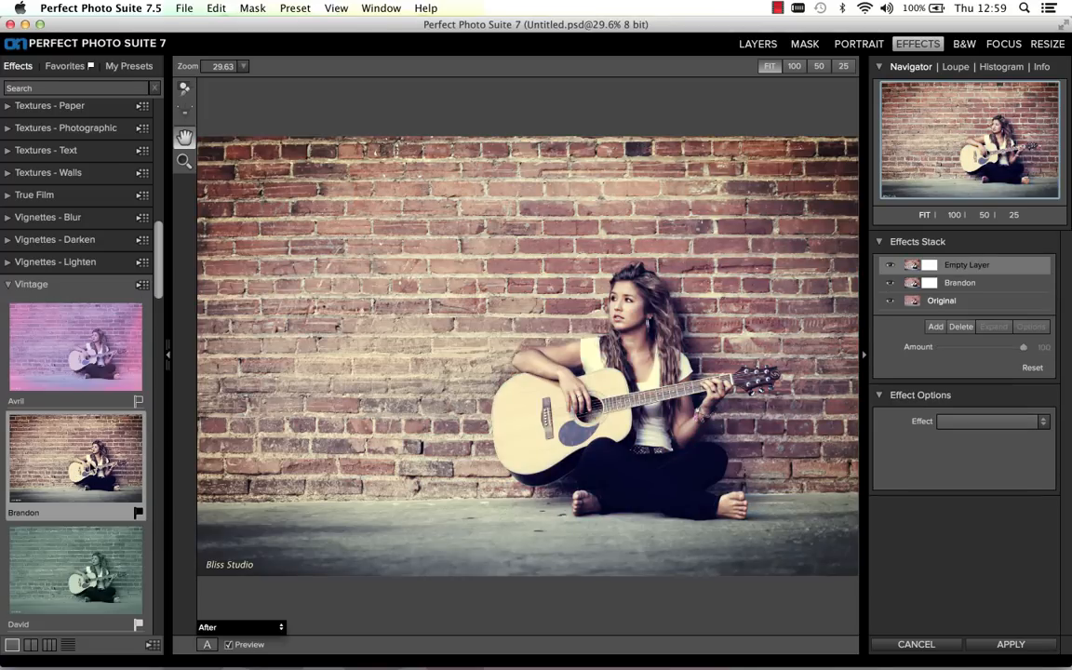
click(57, 284)
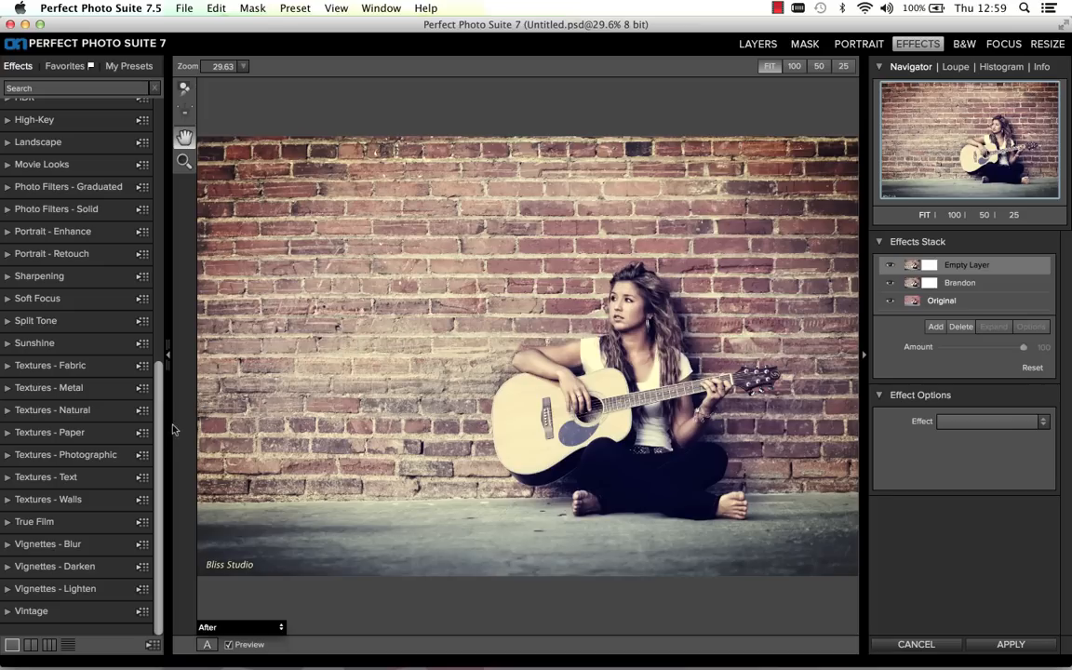
click(37, 618)
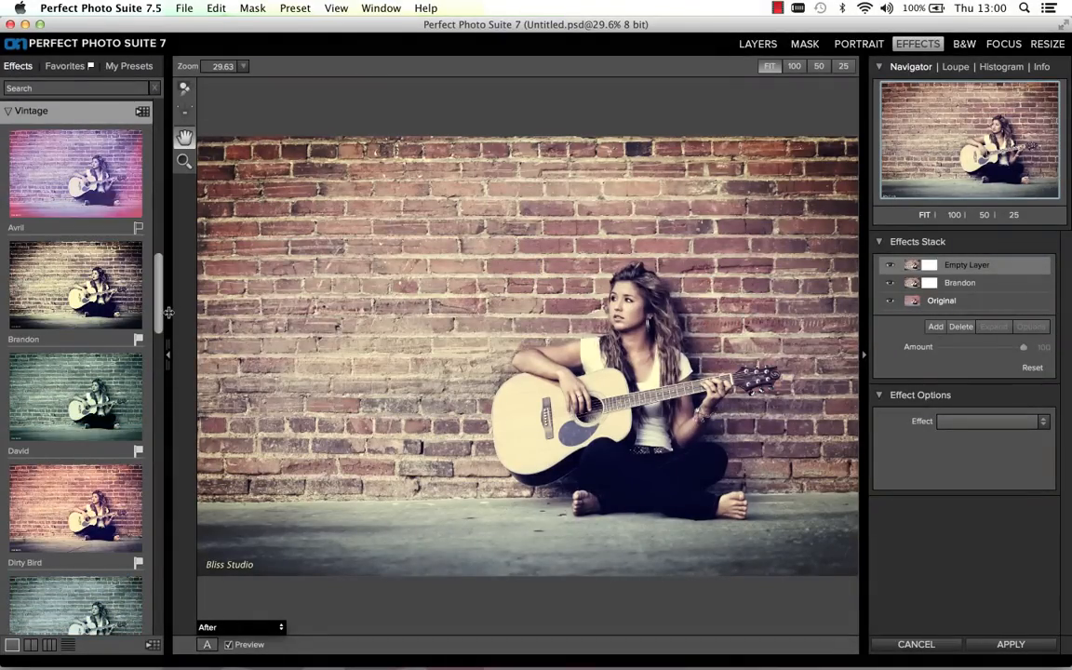
drag(157, 298, 157, 558)
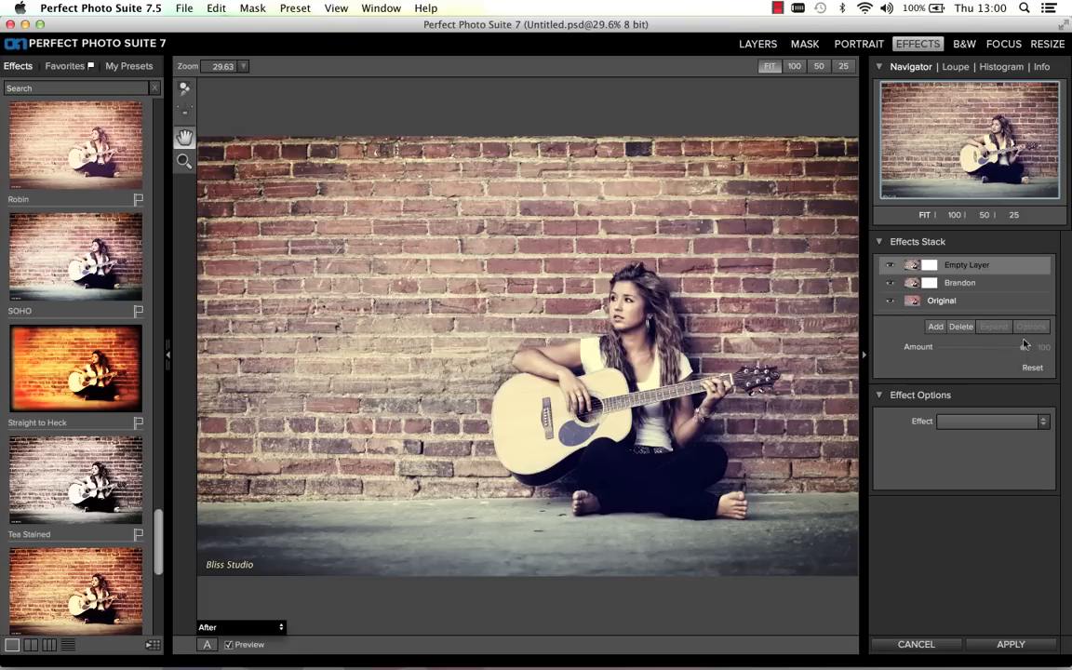
Reduce the Brandon layer's Amount to 80 in the Effects Stack
click(949, 284)
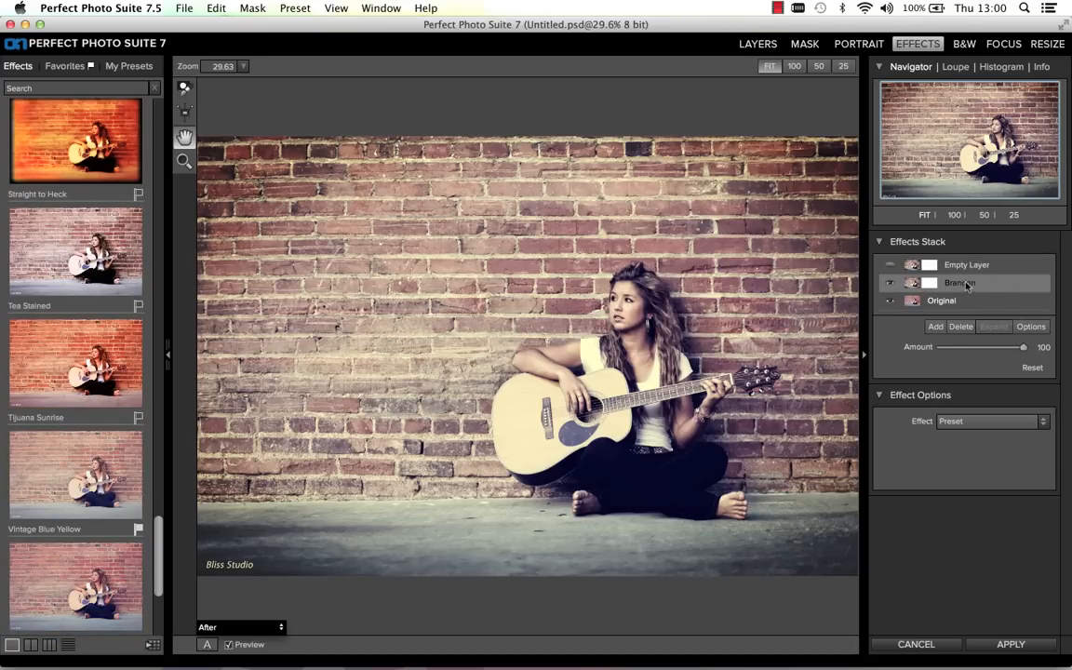
click(996, 348)
drag(996, 350, 1008, 353)
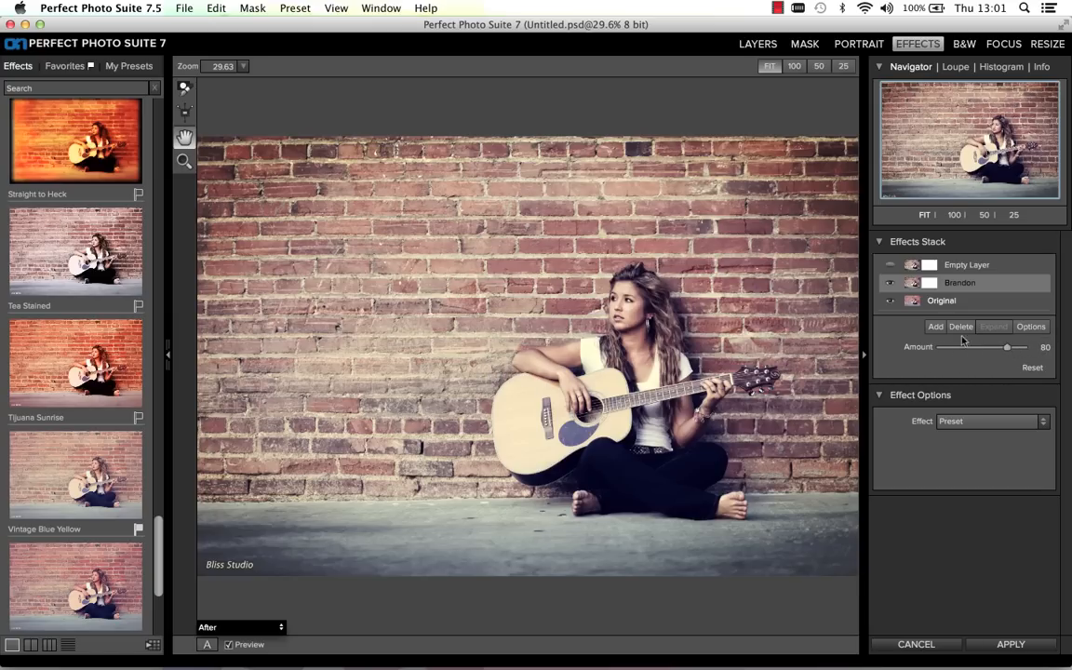
Fill the empty layer above Brandon with the SOHO preset, chosen from the Vintage category's full-screen grid
click(968, 265)
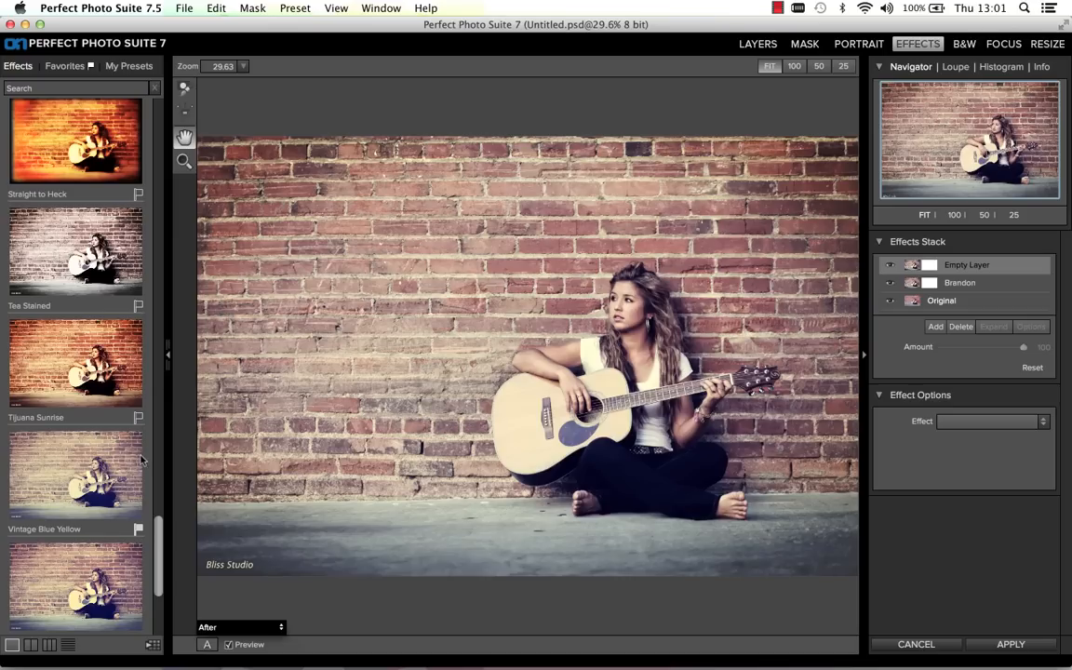
drag(155, 547, 165, 230)
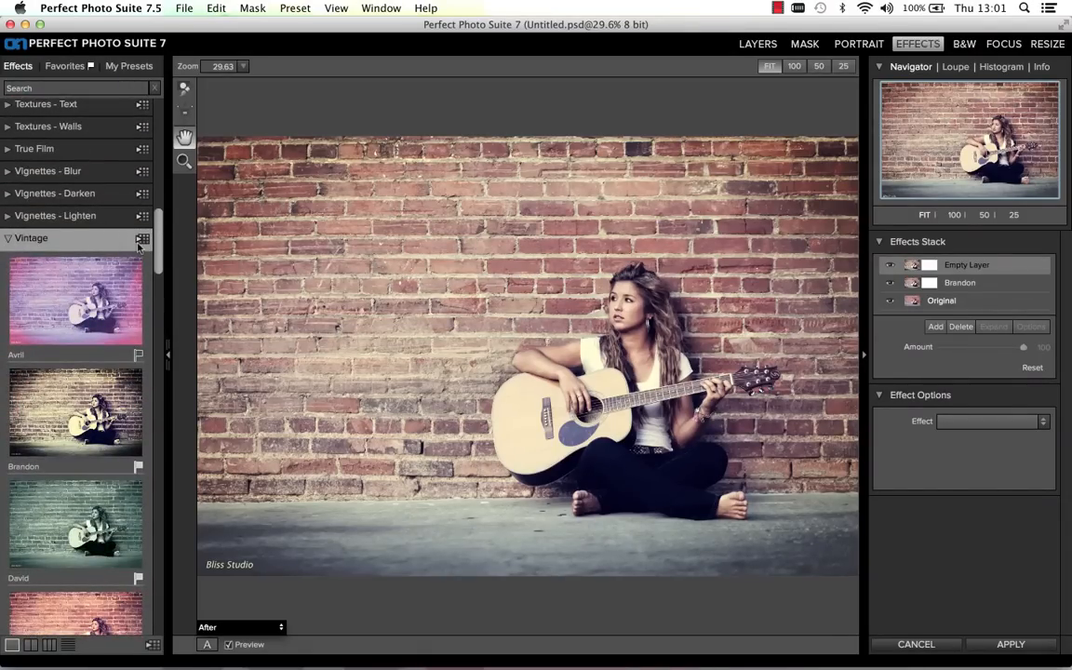
click(140, 239)
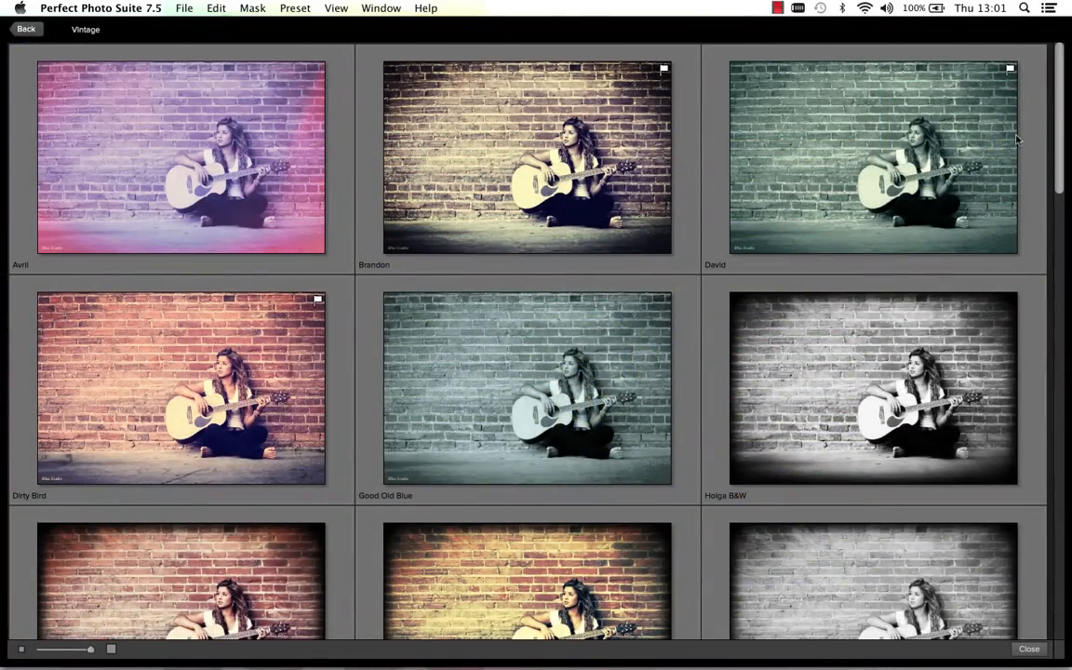
scroll(954, 177, down, 5)
scroll(1056, 319, down, 10)
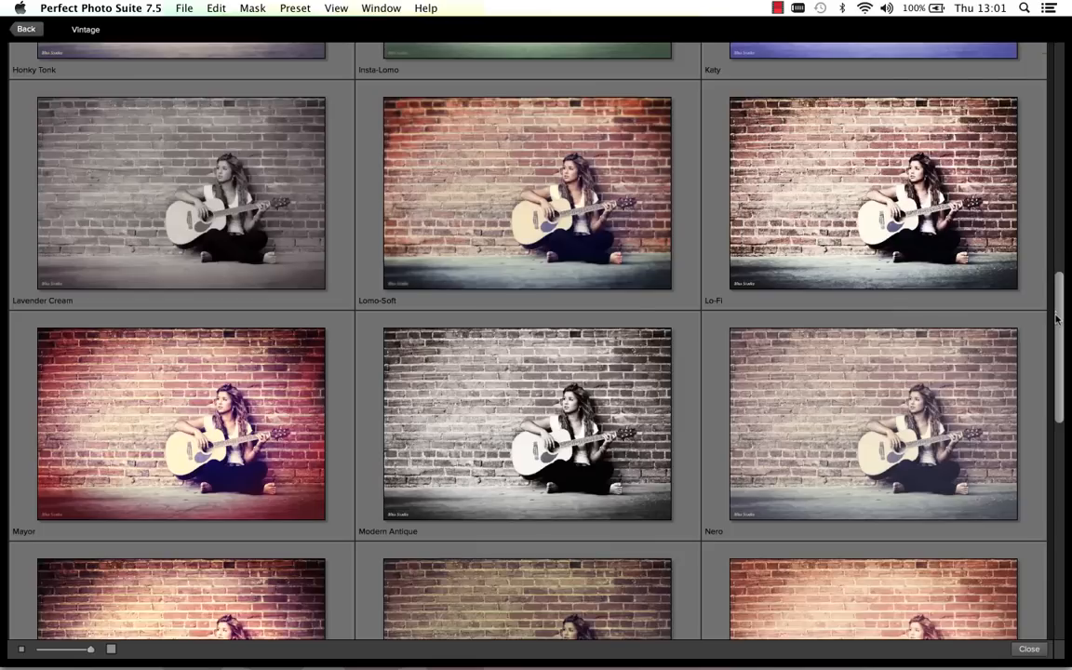
drag(1056, 320, 1055, 480)
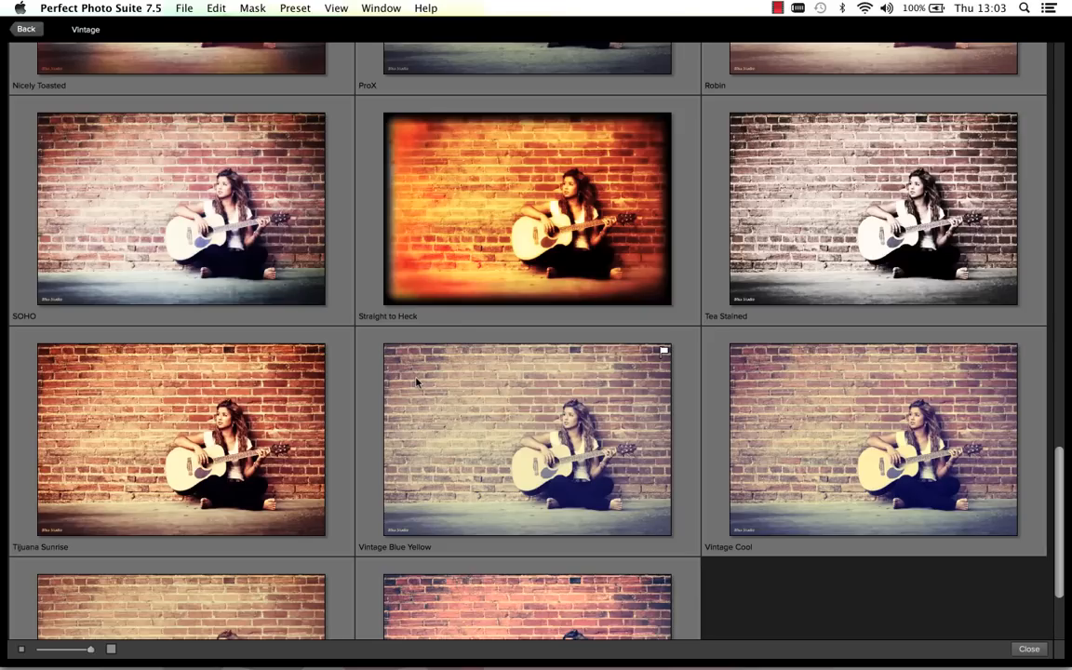
click(142, 199)
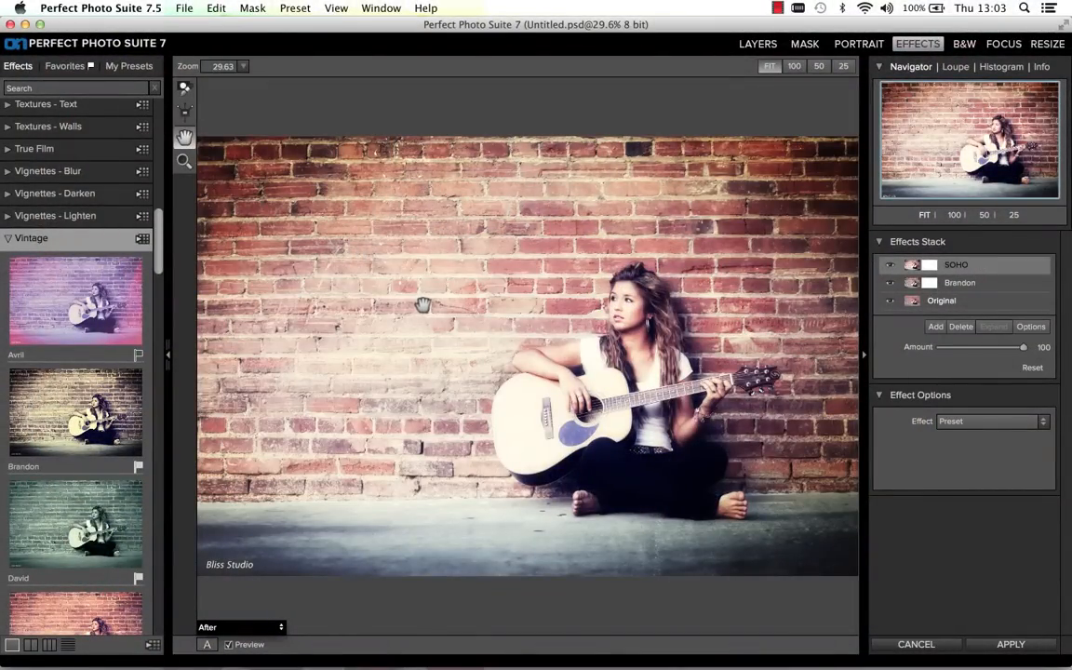
Place a rectangular masking bug for the SOHO layer on the brick wall beside the guitarist's head, adjusting its position
click(188, 117)
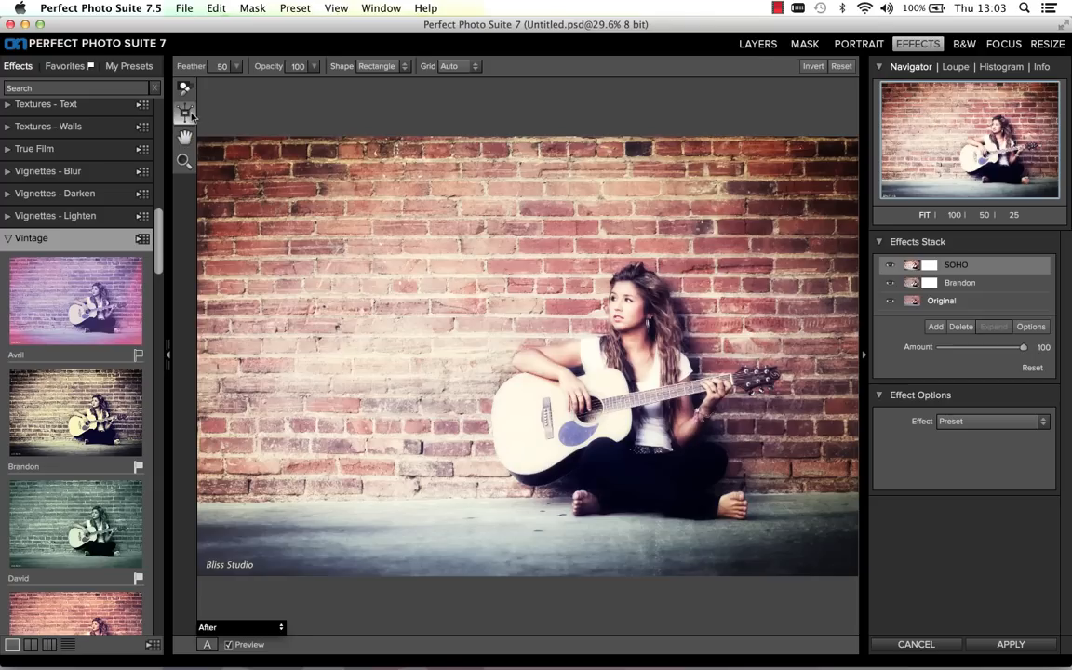
click(507, 310)
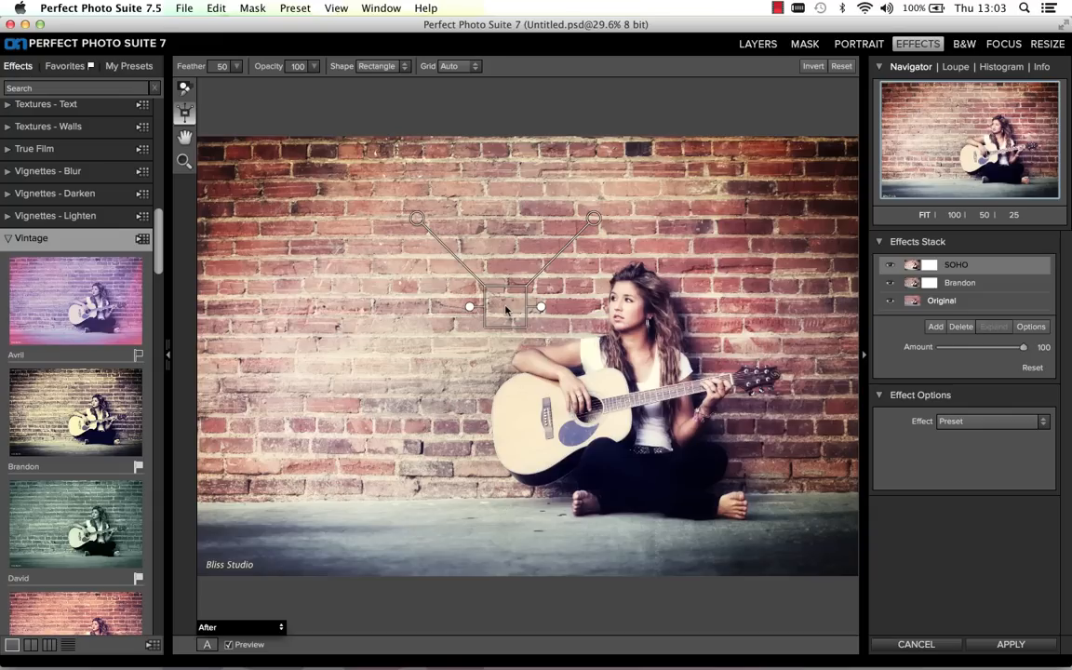
mouse_move(508, 306)
mouse_down()
mouse_move(472, 296)
mouse_move(489, 307)
mouse_move(502, 294)
mouse_move(629, 309)
mouse_move(520, 314)
mouse_up()
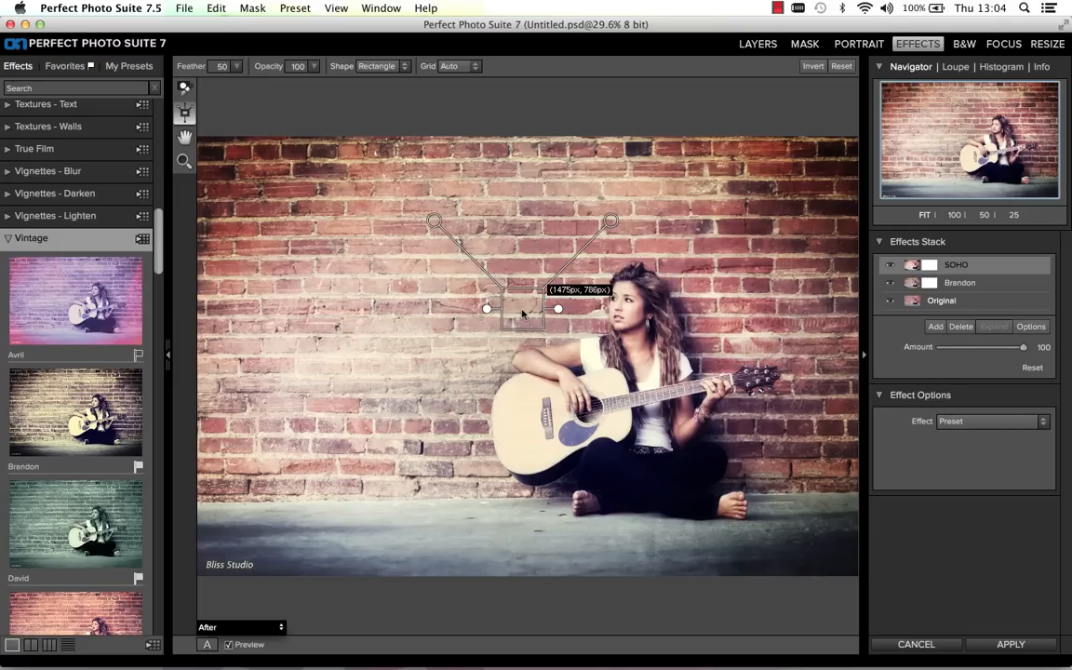
mouse_move(522, 314)
mouse_down()
mouse_move(484, 305)
mouse_move(520, 303)
mouse_move(503, 303)
mouse_up()
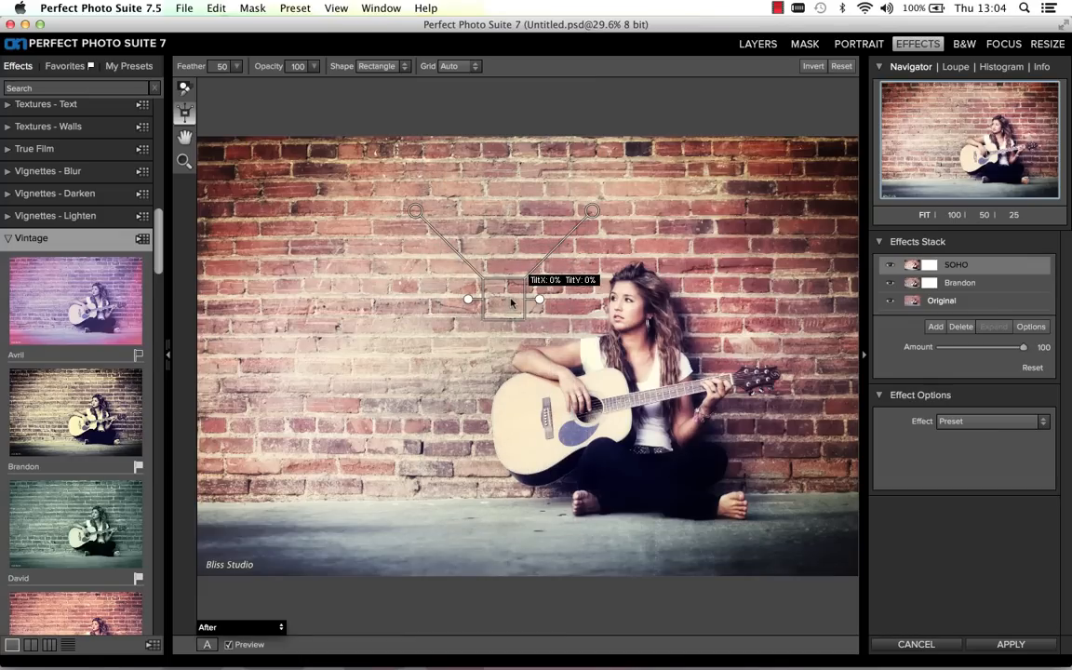
mouse_move(510, 300)
mouse_down()
mouse_move(437, 298)
mouse_move(589, 316)
mouse_move(481, 315)
mouse_move(513, 316)
mouse_up()
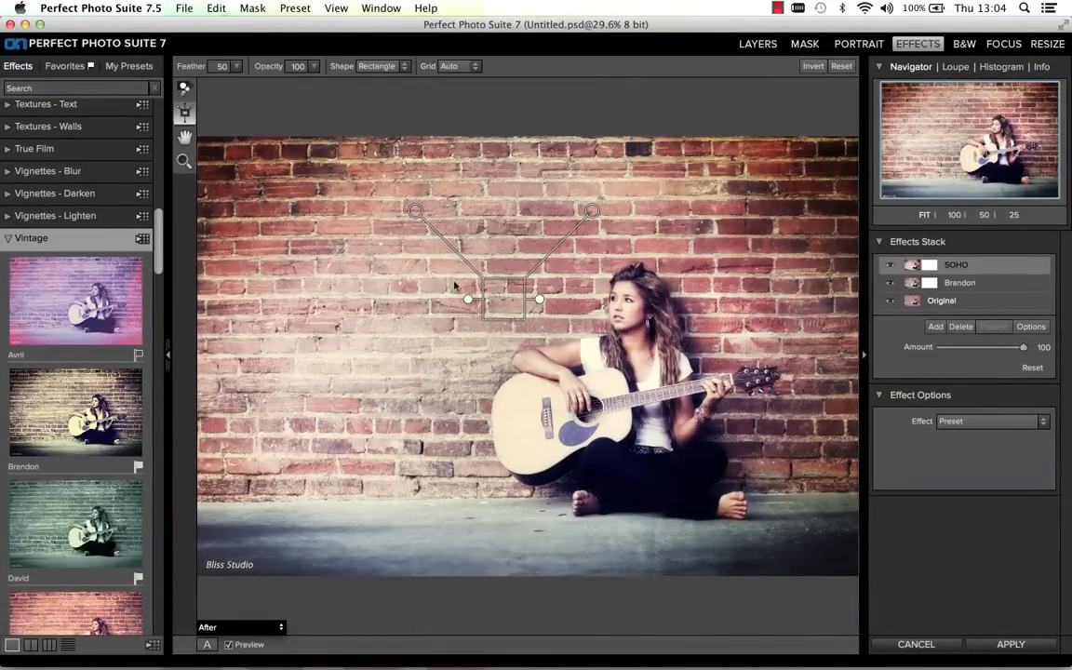
Change the masking bug's shape to Round and enlarge it in both directions, to a height of about 1200 px
click(382, 67)
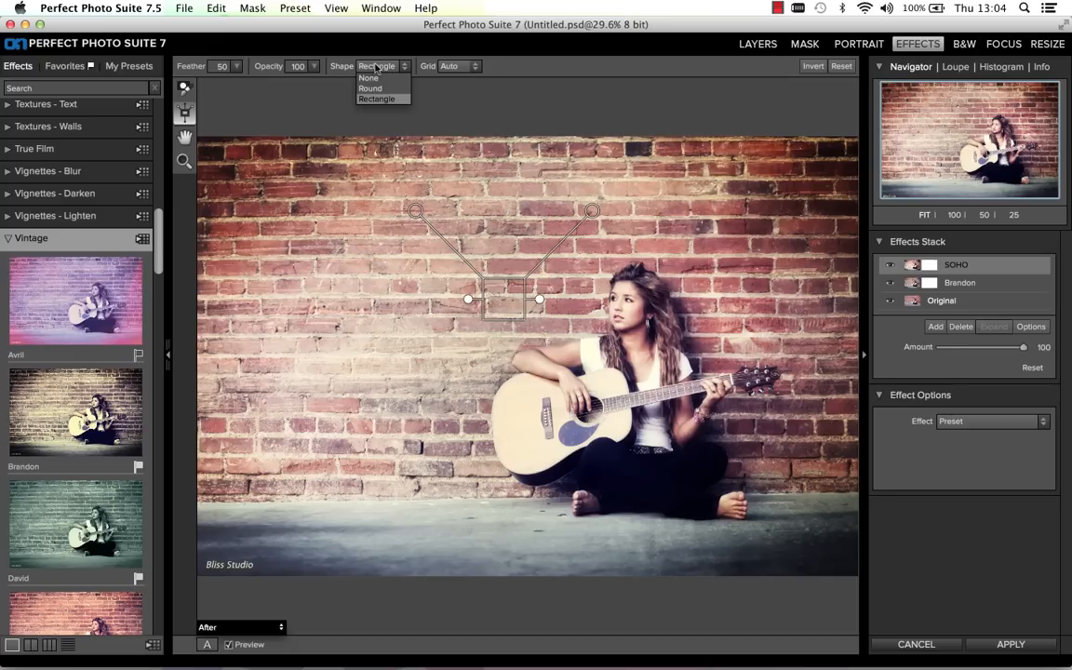
click(383, 90)
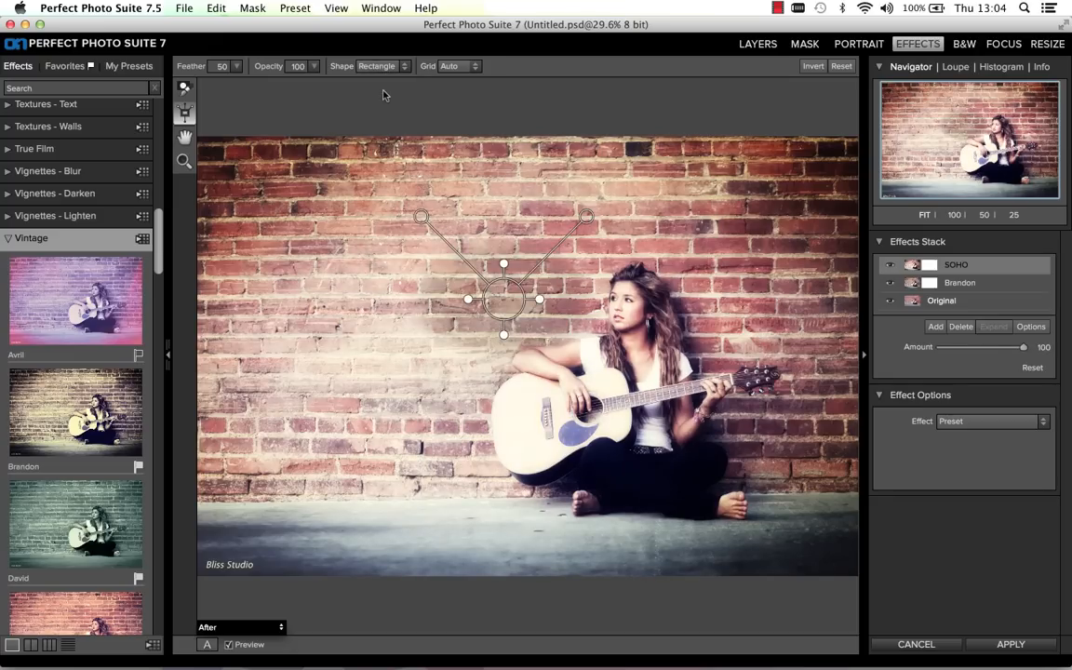
drag(503, 335, 505, 350)
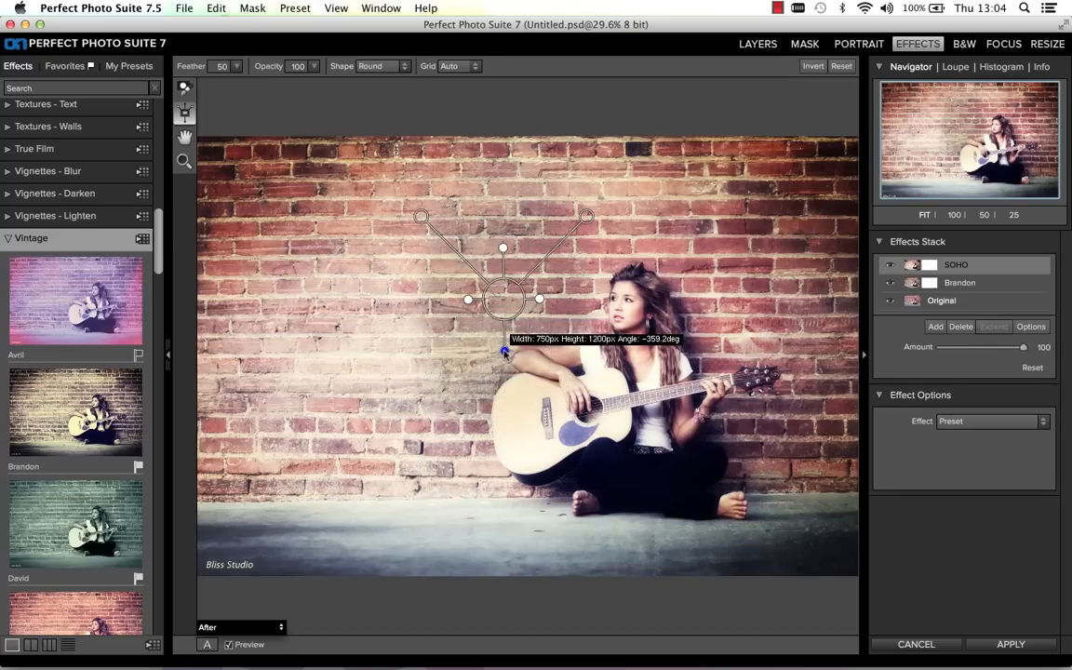
mouse_move(542, 303)
mouse_down()
mouse_move(563, 306)
mouse_move(554, 300)
mouse_up()
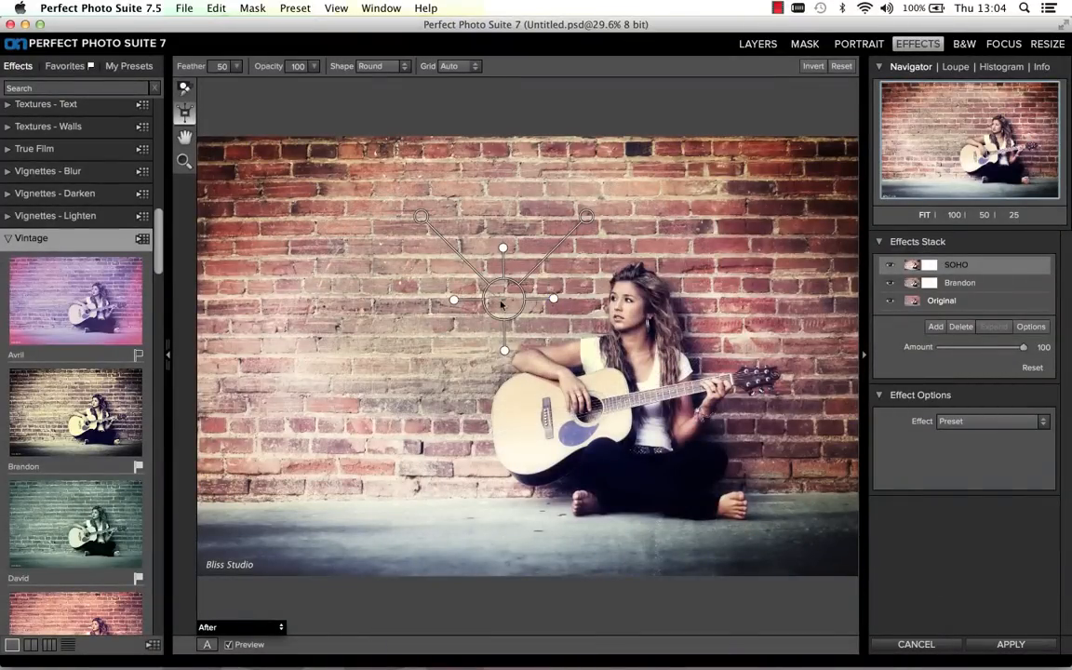
Move the round masking bug onto the guitarist's torso and enlarge it to about 1850 px wide and 1440 px high
drag(488, 305, 619, 405)
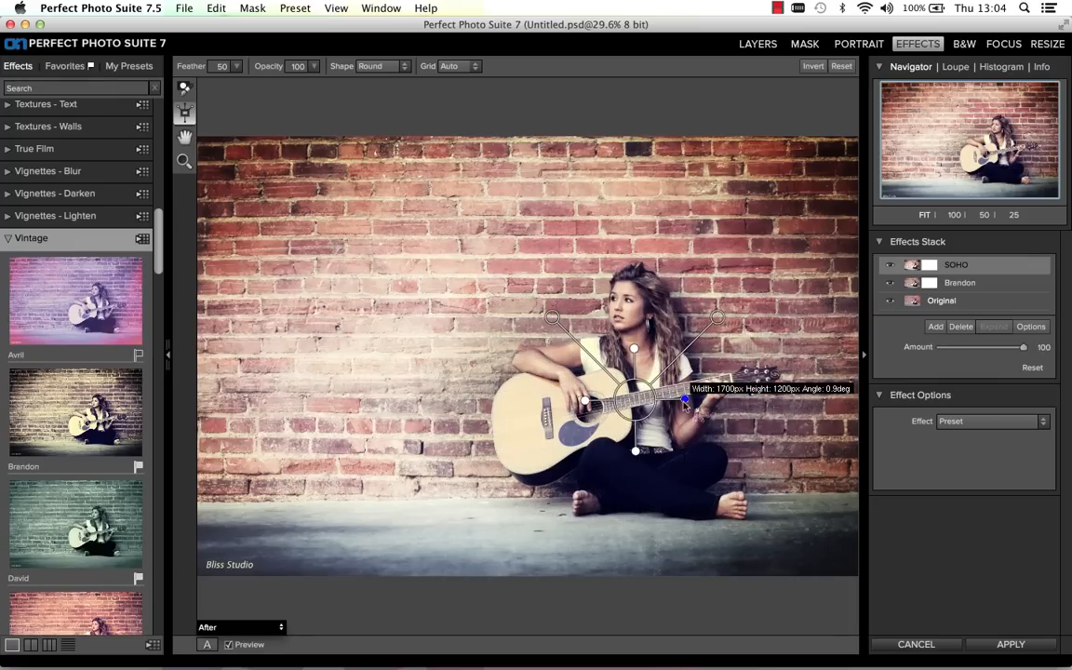
drag(683, 399, 687, 400)
mouse_move(636, 348)
mouse_down()
mouse_move(616, 343)
mouse_move(630, 345)
mouse_up()
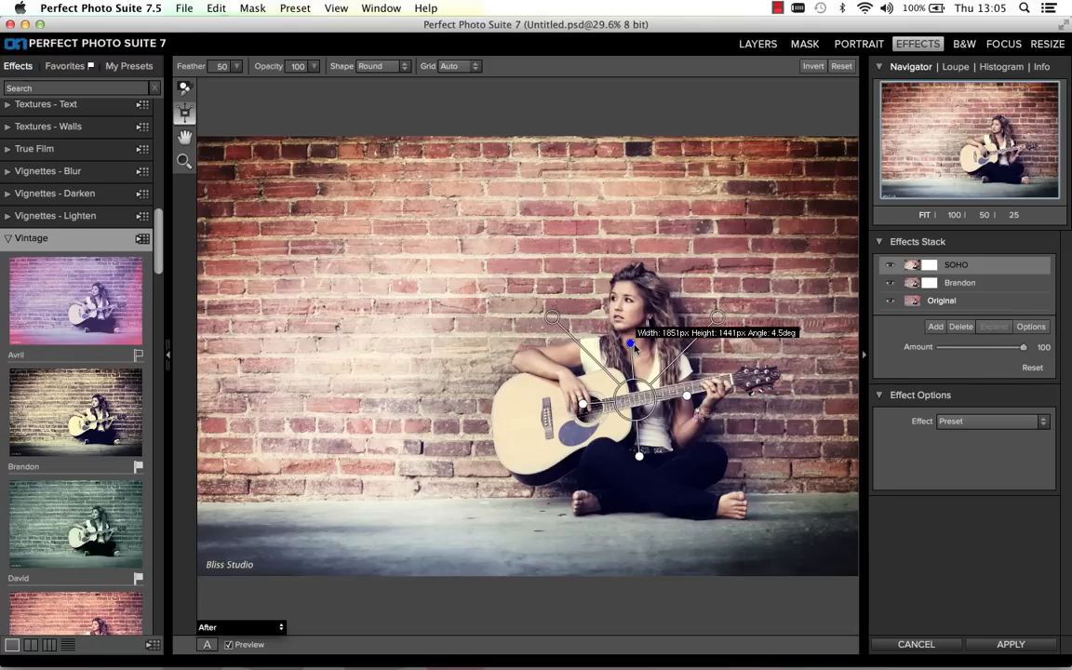
drag(631, 344, 634, 346)
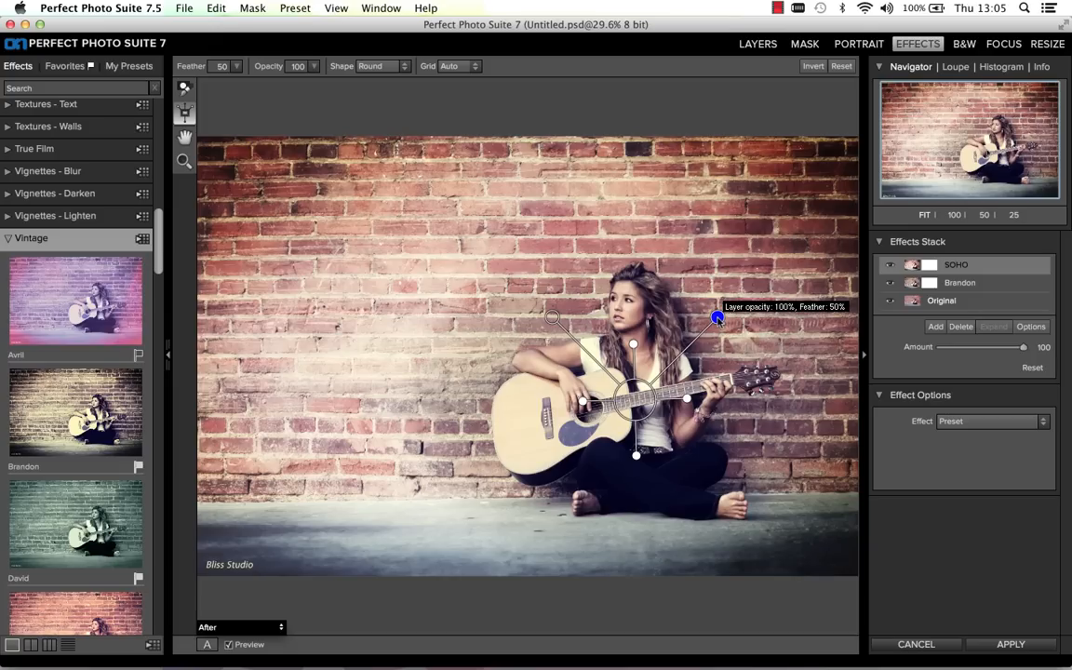
Try a hard mask edge with a feather of 0, and soften the round mask to a feather of 67
drag(717, 320, 816, 415)
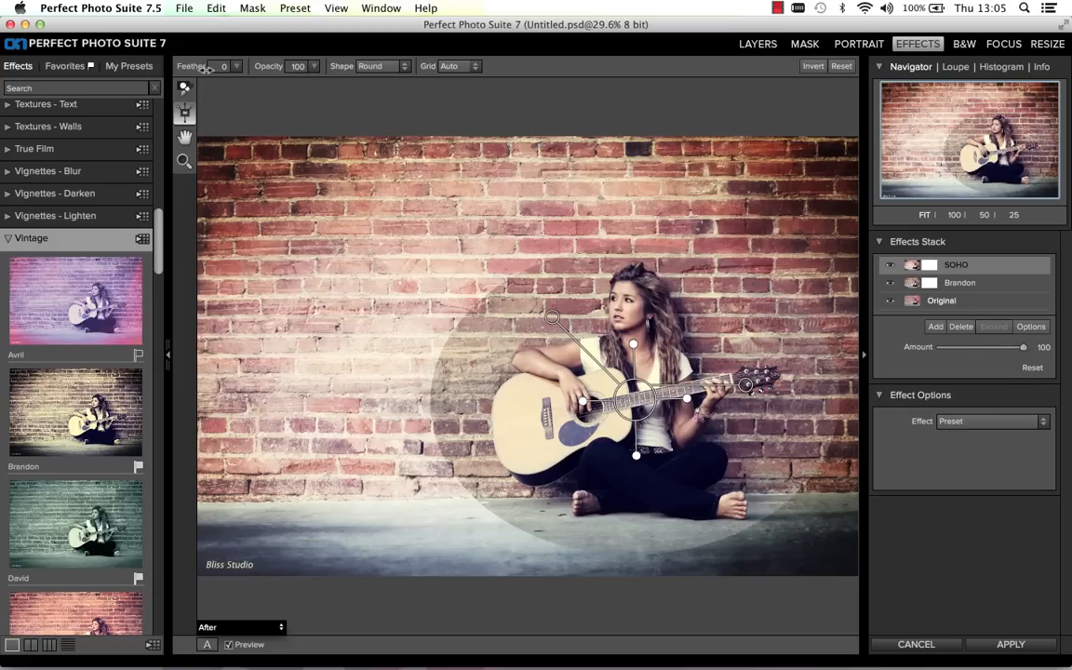
drag(174, 66, 244, 74)
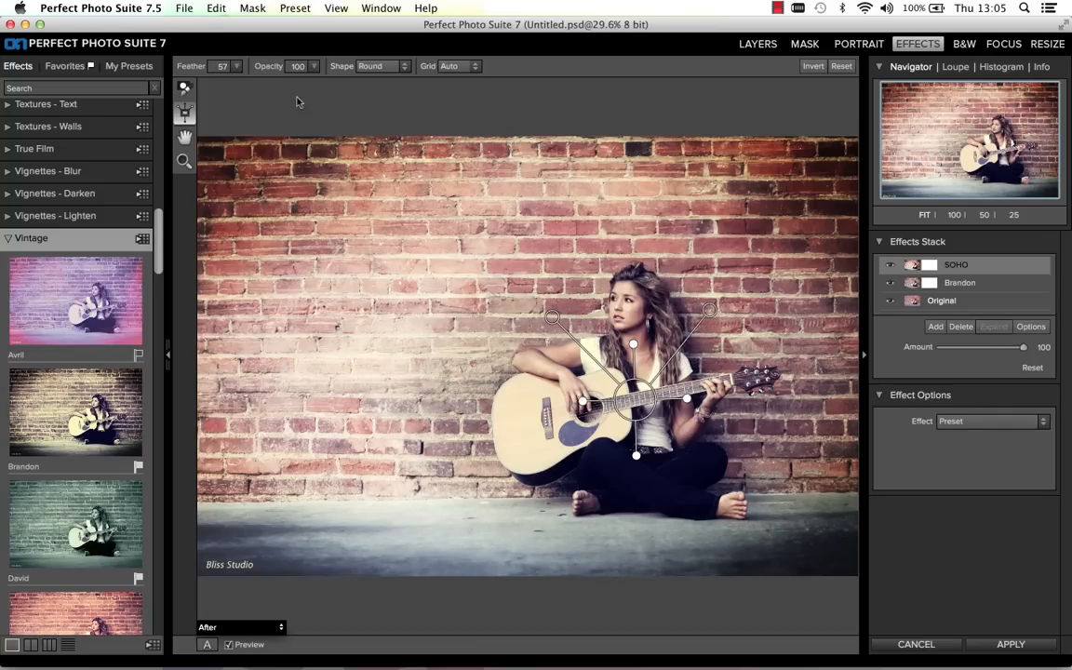
drag(722, 314, 712, 268)
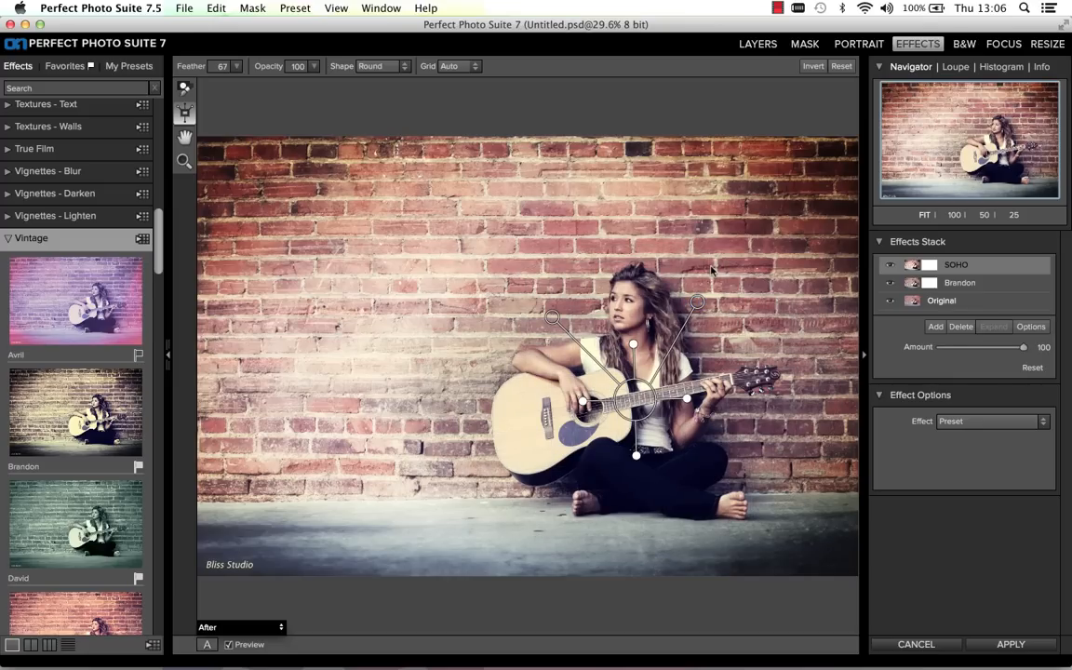
click(333, 8)
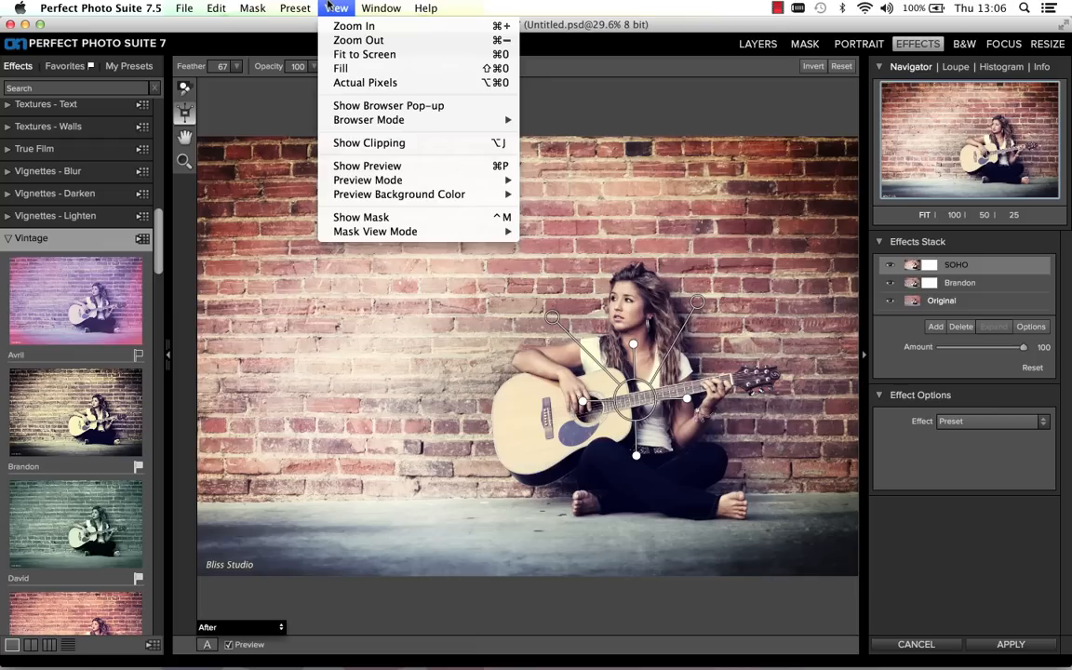
click(327, 8)
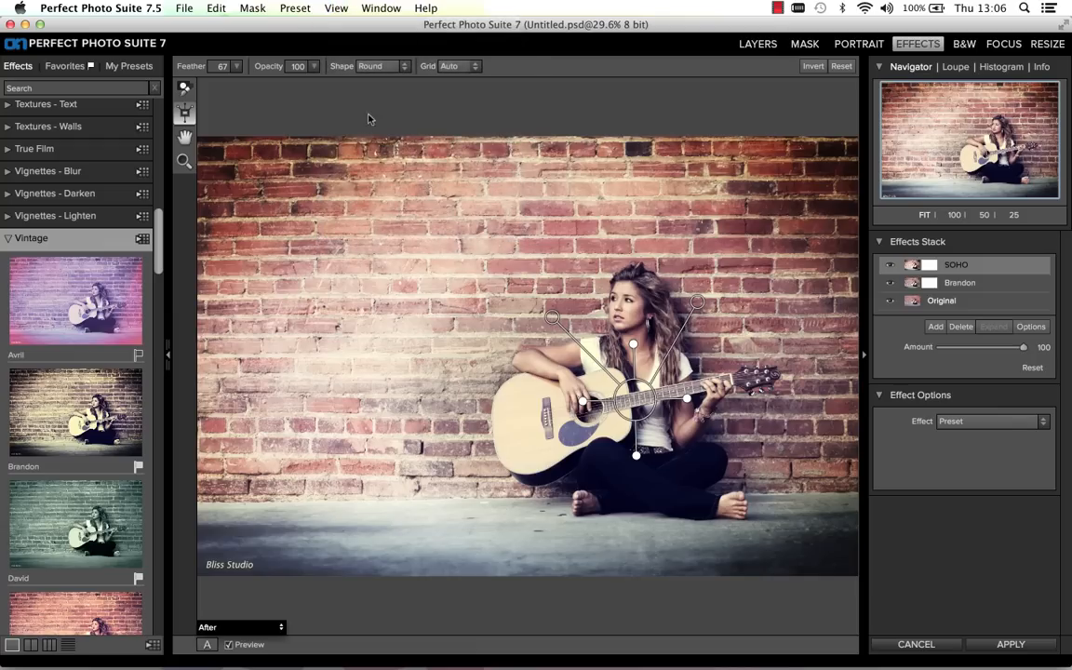
Shift the round masking bug slightly on the guitarist's torso, reduce its feather to 59, and invert the mask
mouse_move(639, 410)
mouse_down()
mouse_move(628, 391)
mouse_move(644, 414)
mouse_up()
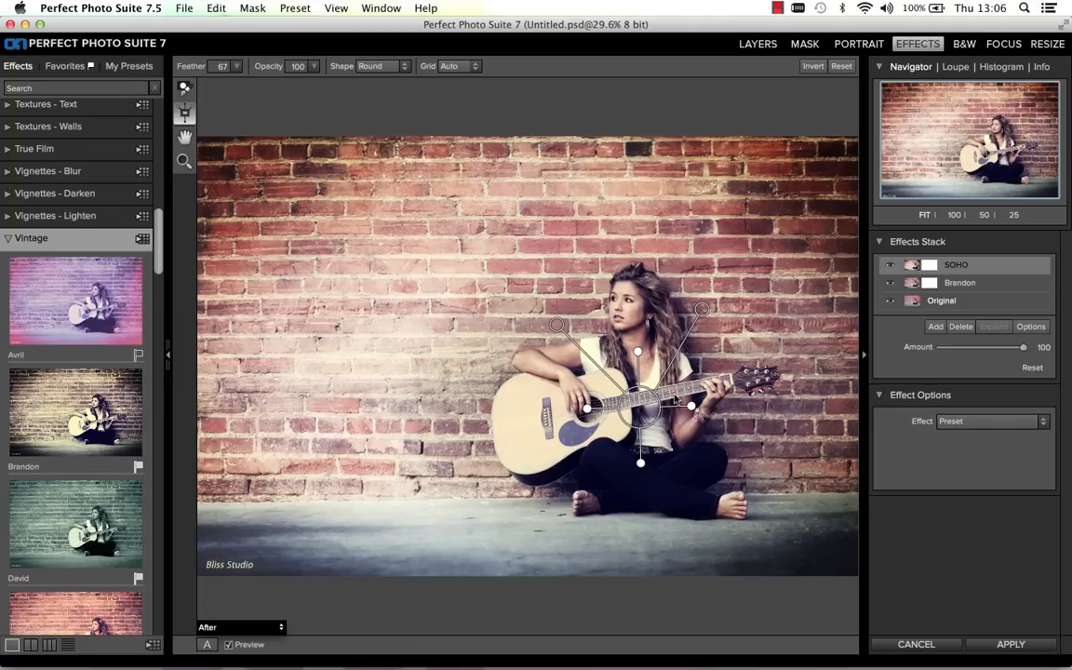
mouse_move(702, 309)
mouse_down()
mouse_move(674, 358)
mouse_move(709, 317)
mouse_move(691, 321)
mouse_move(711, 315)
mouse_up()
click(813, 66)
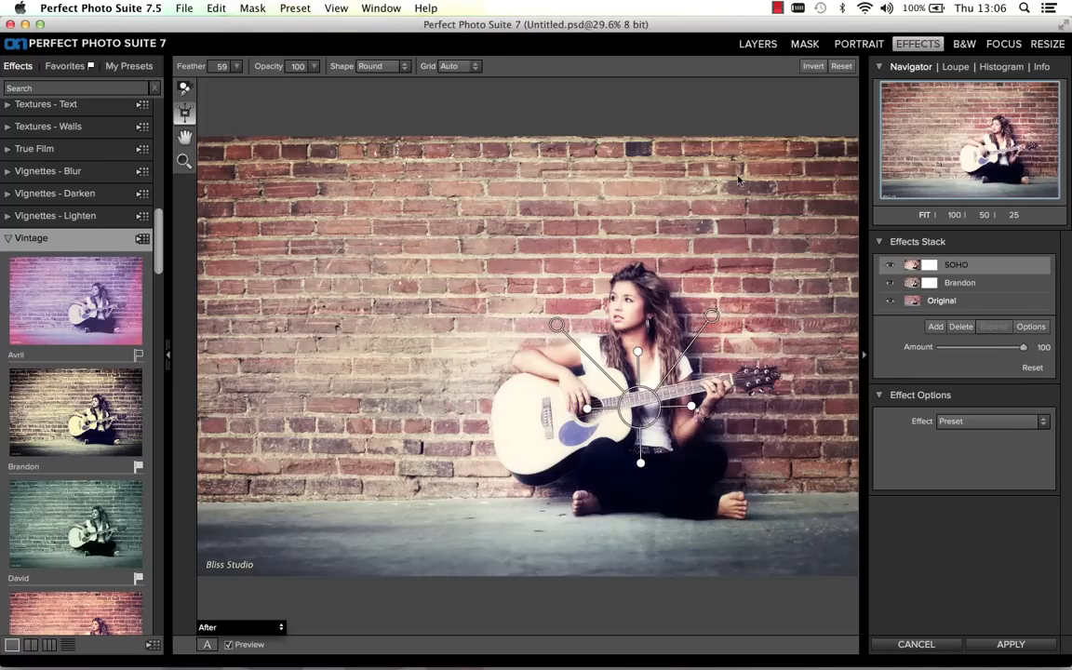
Move the masking bug slightly up and enlarge it to about 1800 px high, widening it beyond 1851 px
drag(638, 408, 637, 399)
drag(637, 343, 638, 334)
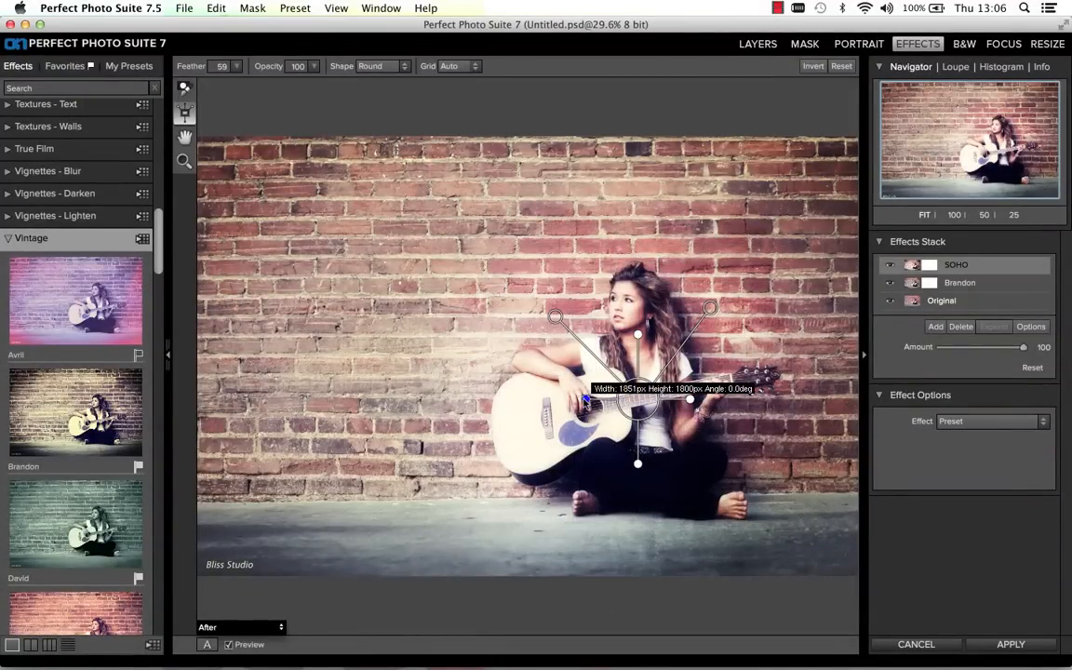
mouse_move(586, 400)
mouse_down()
mouse_move(502, 398)
mouse_move(574, 398)
mouse_up()
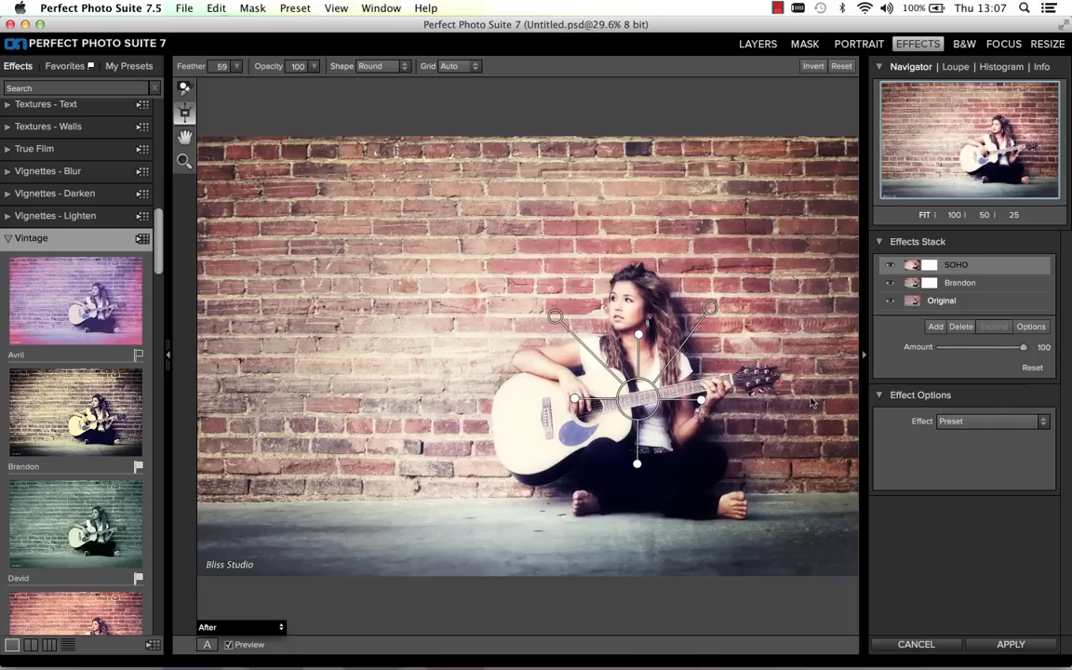
Add a new layer to the effects stack and apply Sloppy Border 19 from the Borders - Sloppy category to it
click(935, 328)
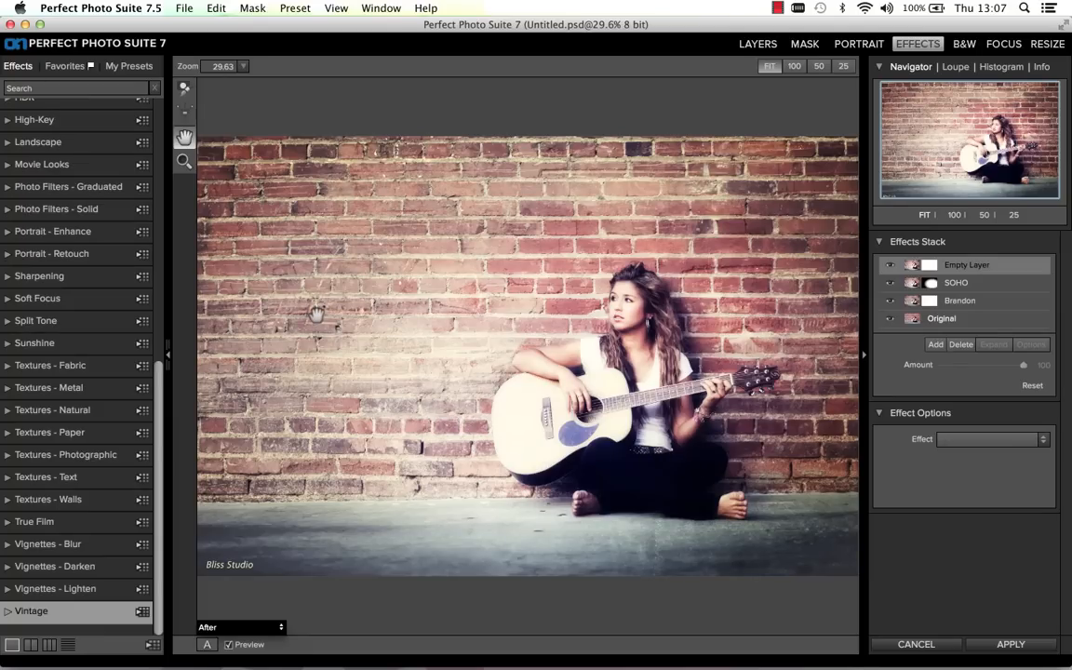
scroll(122, 313, up, 5)
scroll(122, 317, up, 5)
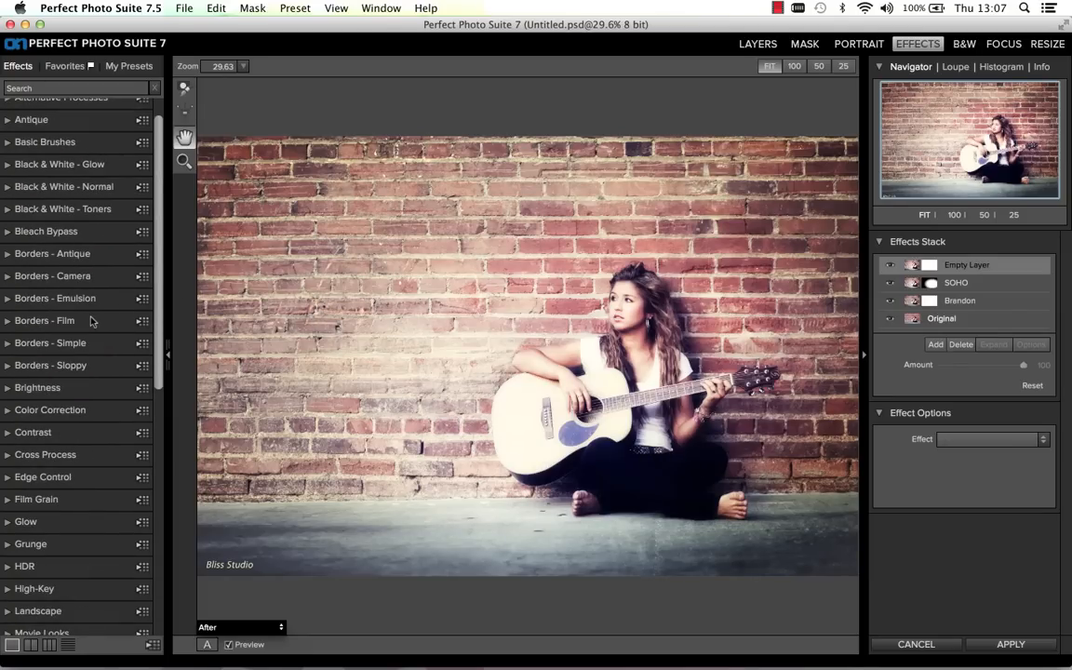
click(40, 367)
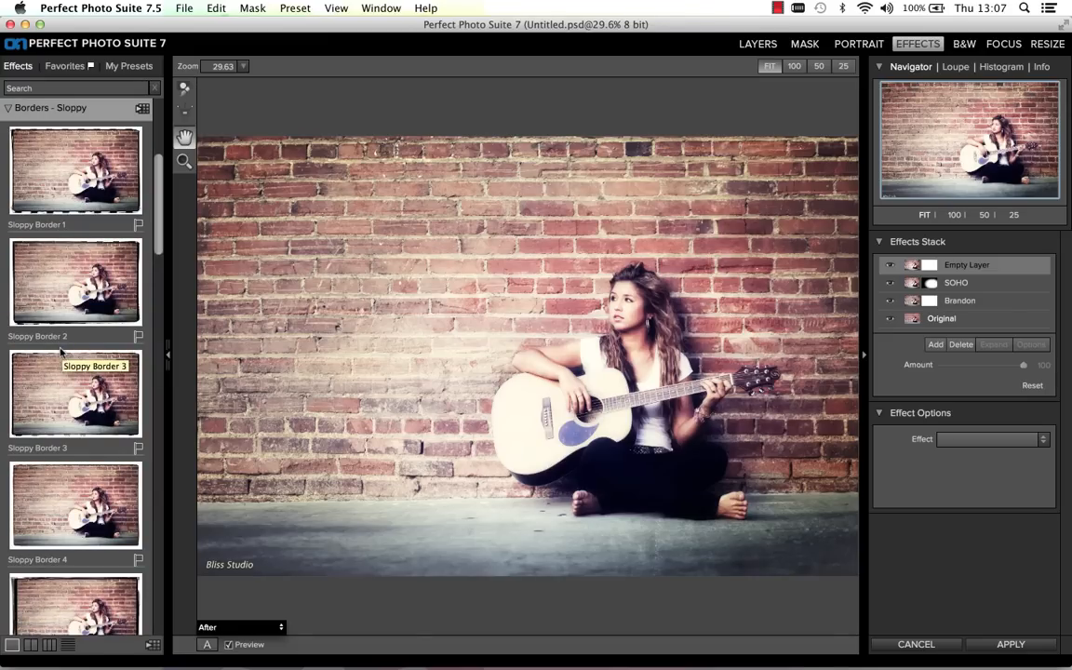
click(142, 108)
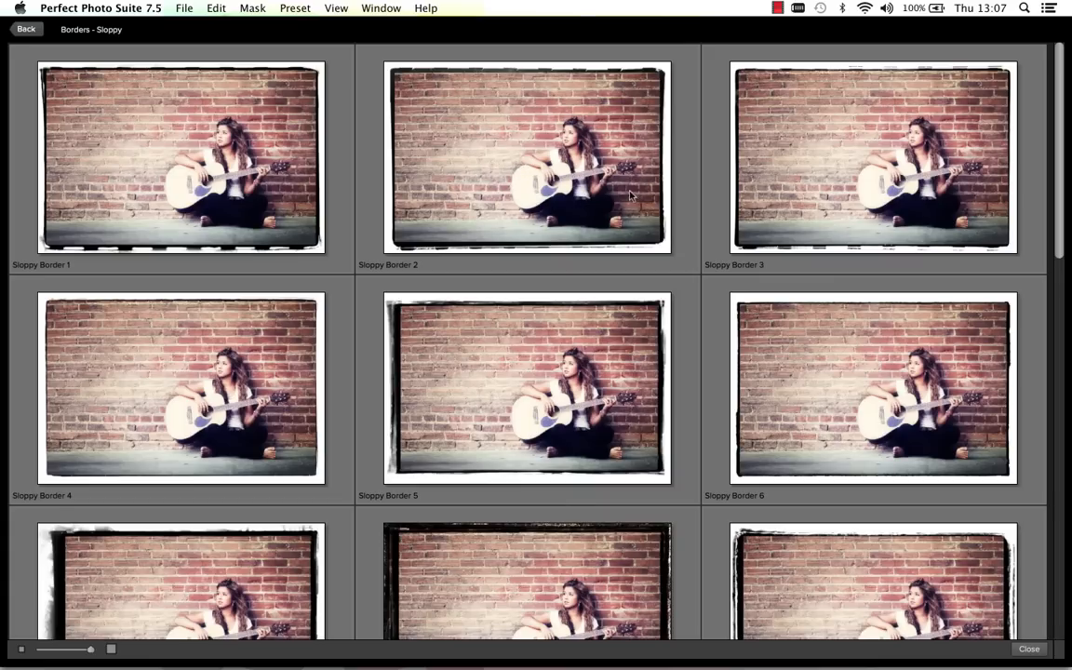
scroll(1061, 144, down, 5)
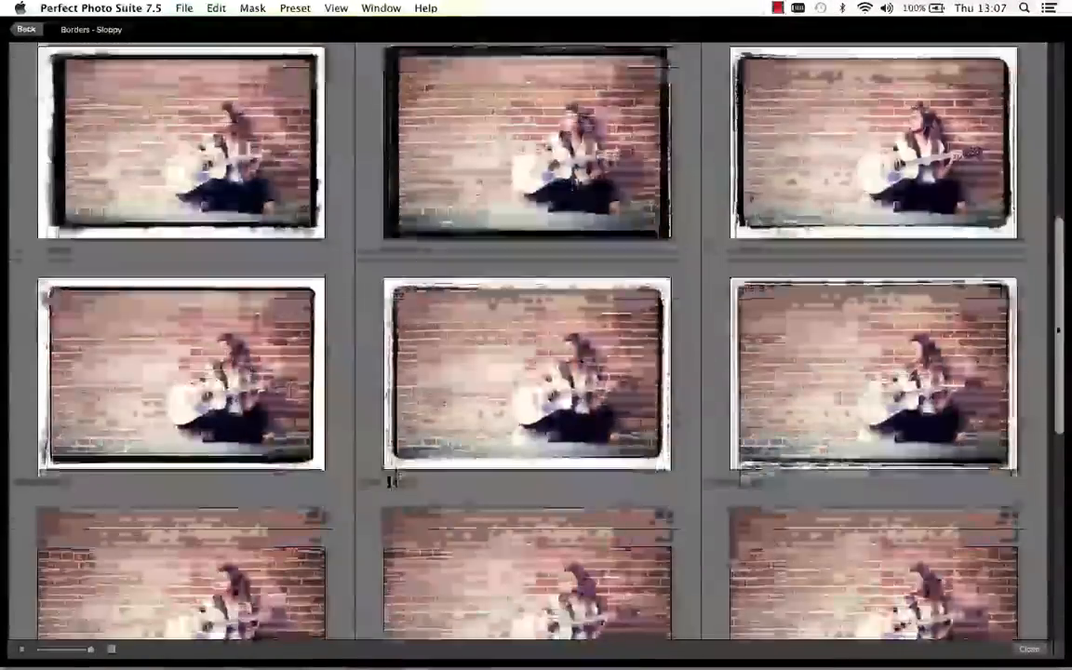
drag(1058, 329, 1054, 526)
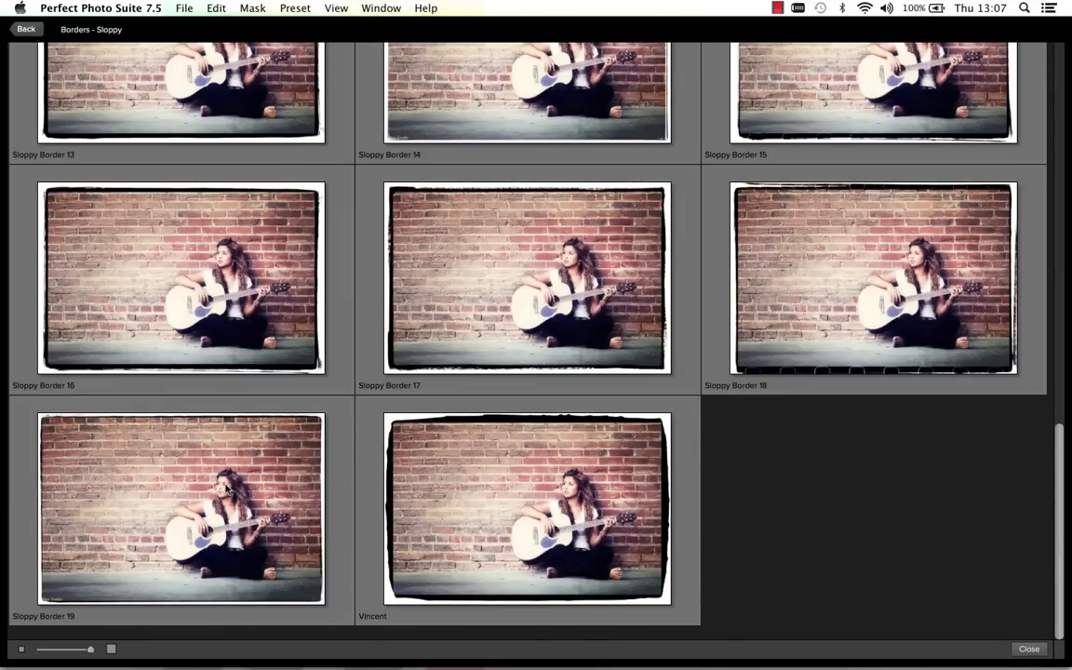
double_click(201, 442)
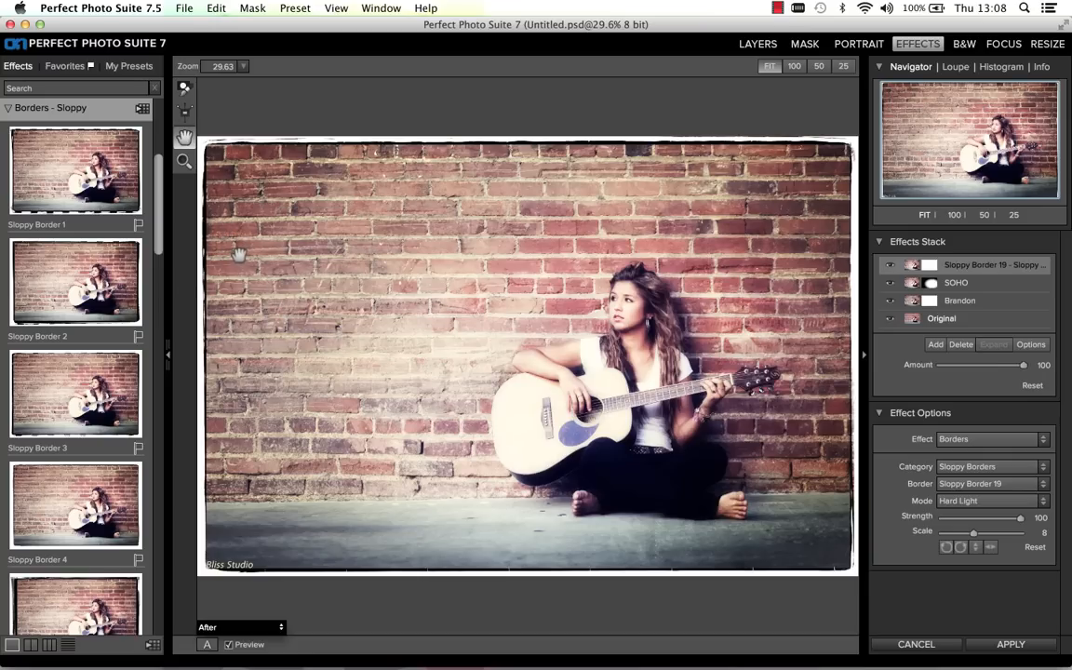
View the bordered photo enlarged with the preset browser and effects controls collapsed, and restore the effects controls
click(167, 354)
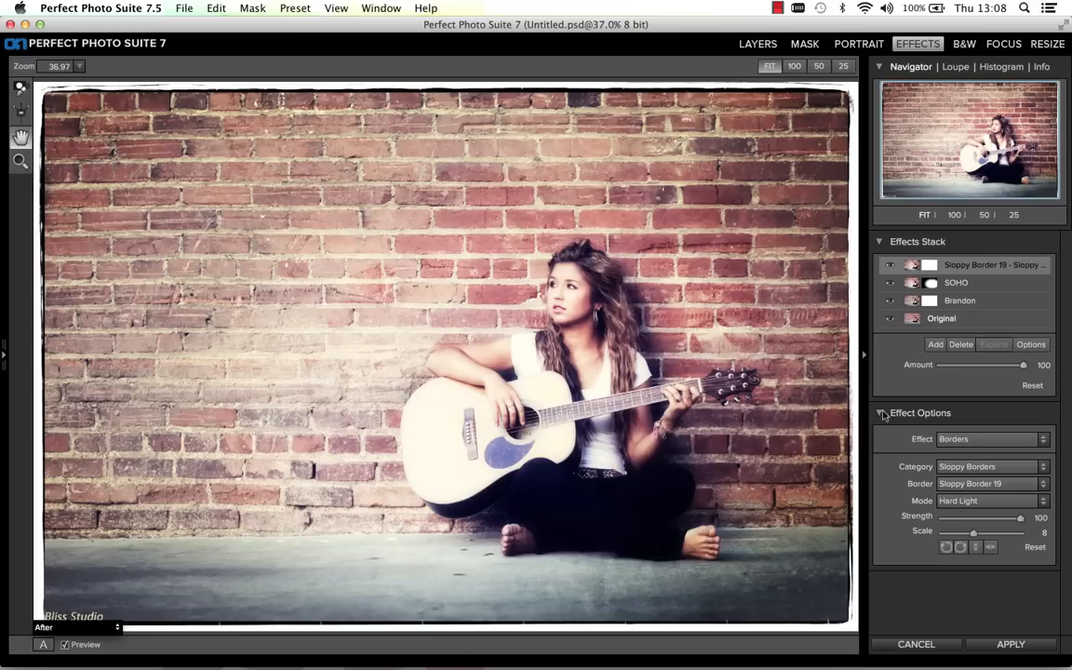
click(862, 353)
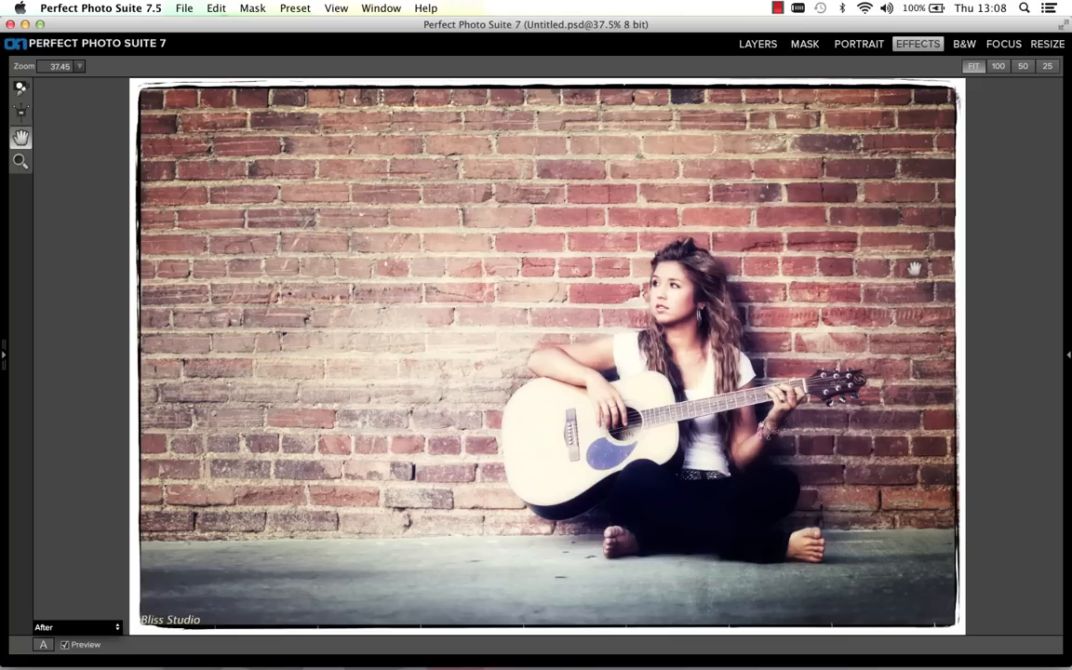
click(1067, 354)
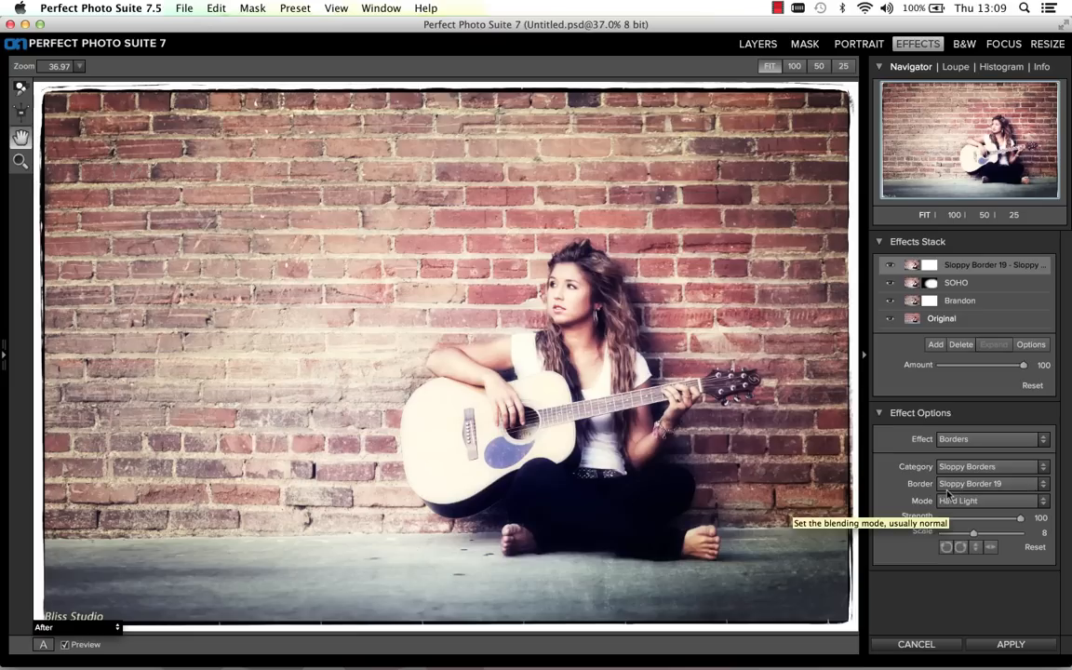
Review the available border categories and the individual sloppy borders, keeping the current selection
click(966, 467)
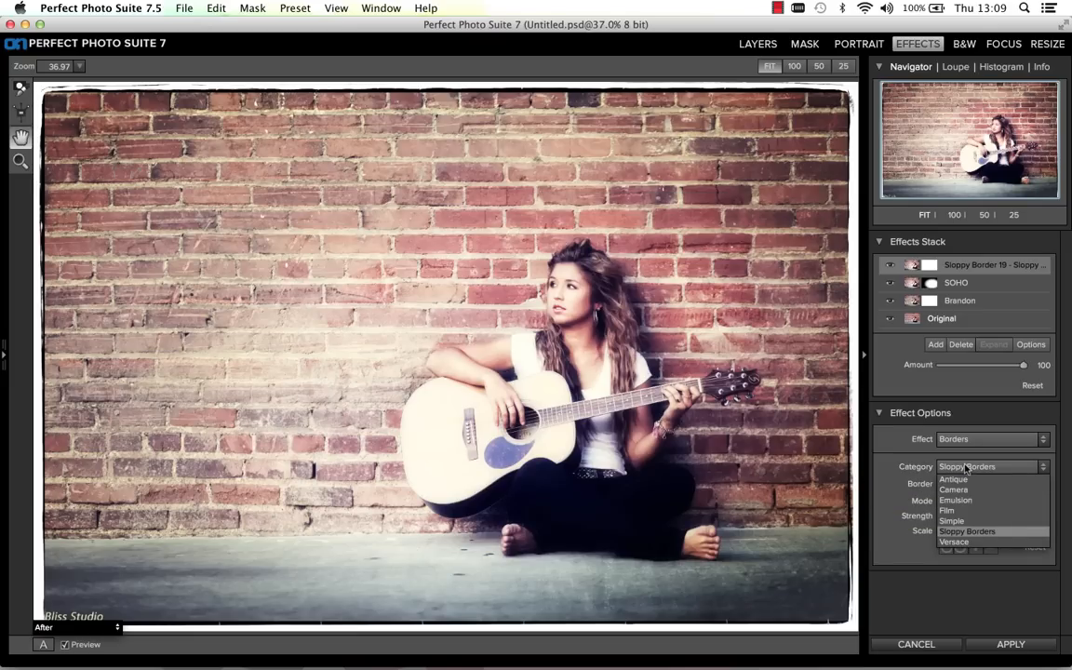
click(966, 467)
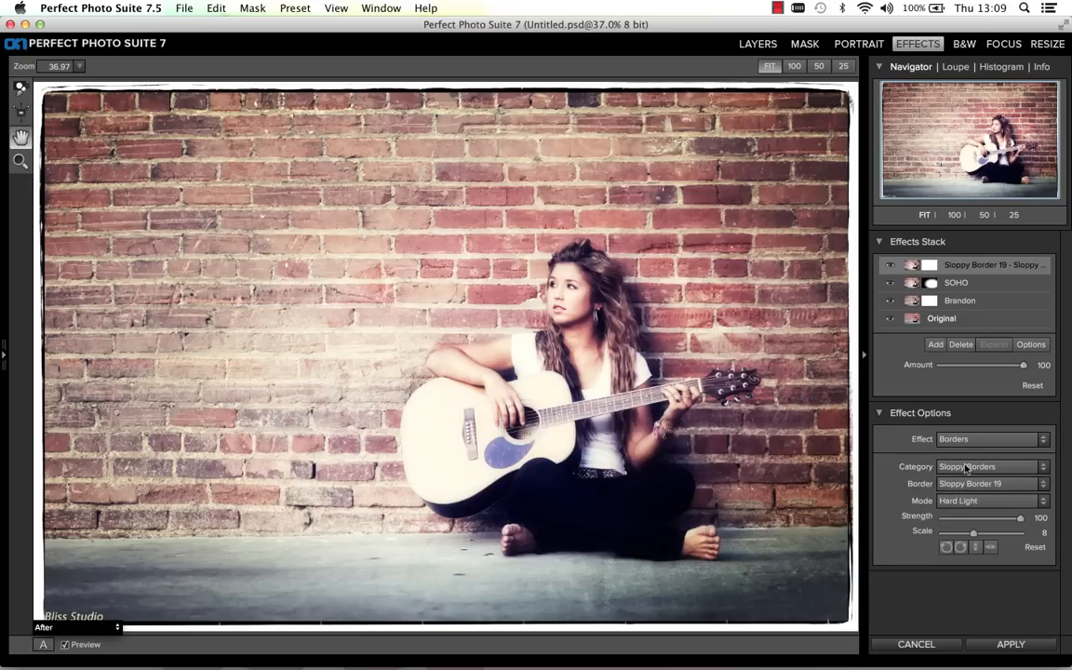
click(959, 484)
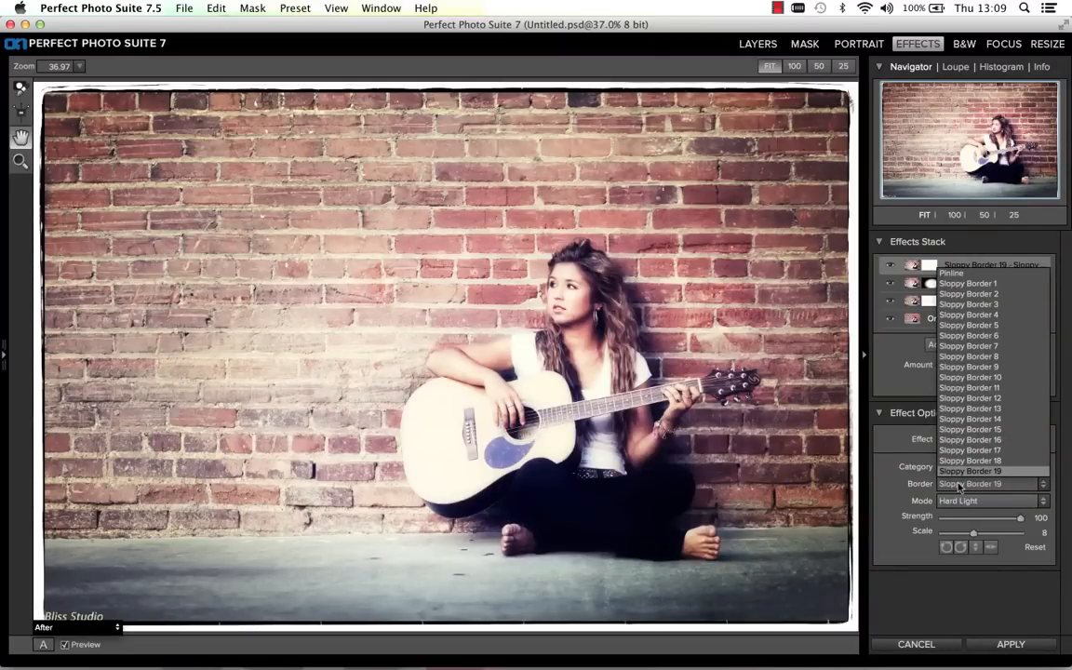
click(960, 488)
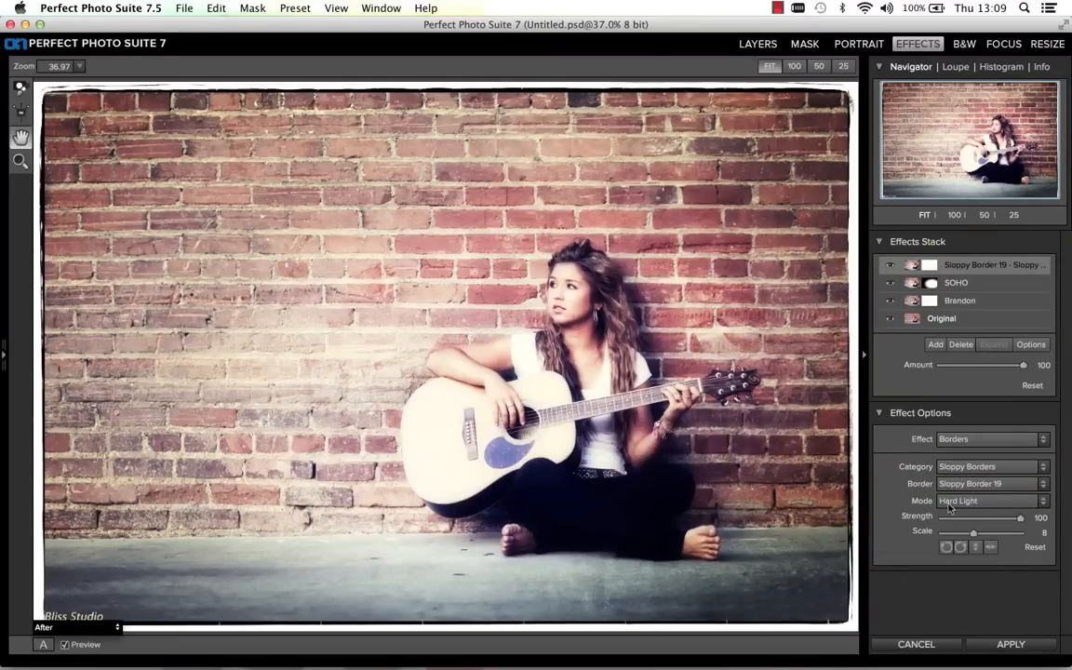
Set the border's blending mode to Darken and its scale to 10, and apply the effects stack to the photo
click(956, 502)
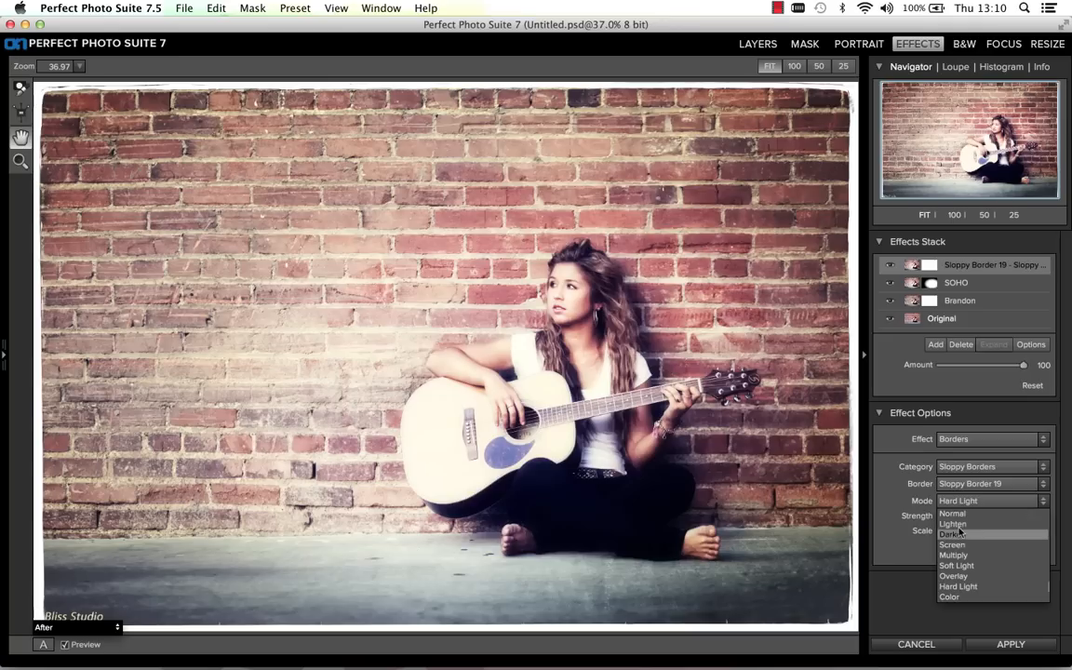
click(961, 536)
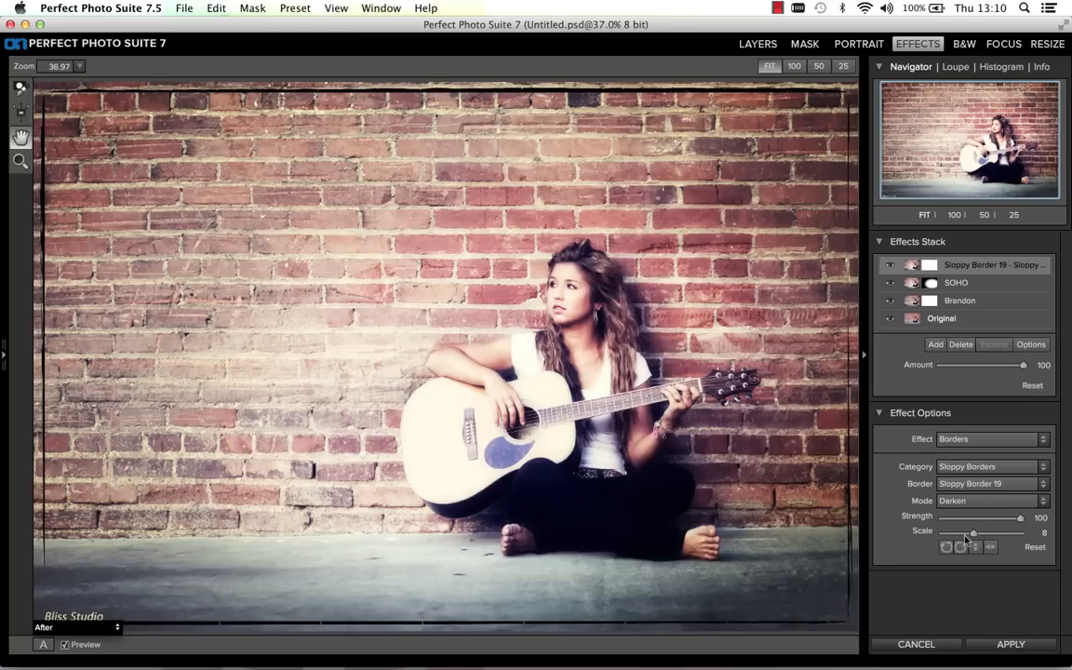
drag(975, 537, 983, 537)
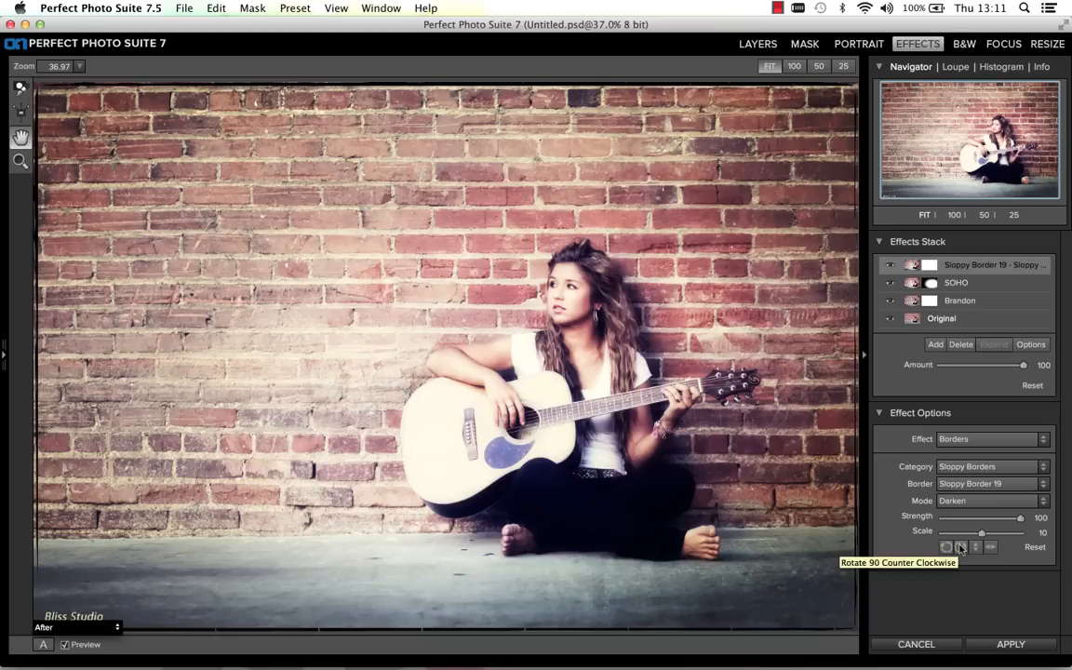
click(1013, 643)
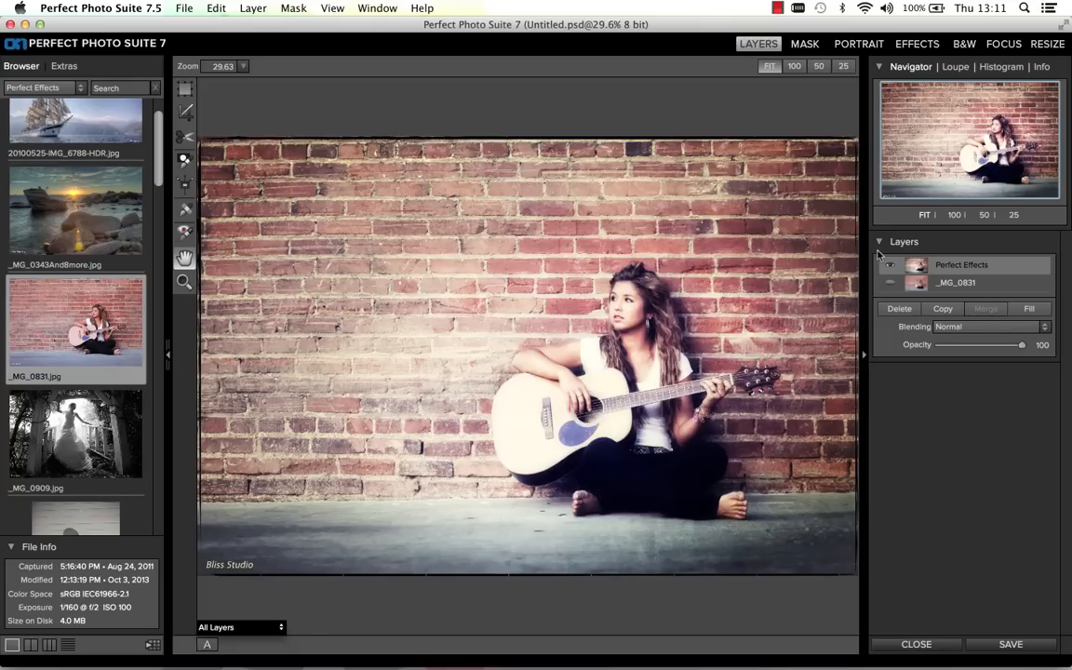
Show the _MG_0831 layer, toggle the Perfect Effects layer to compare before and after, and close the document without saving
click(888, 283)
click(890, 266)
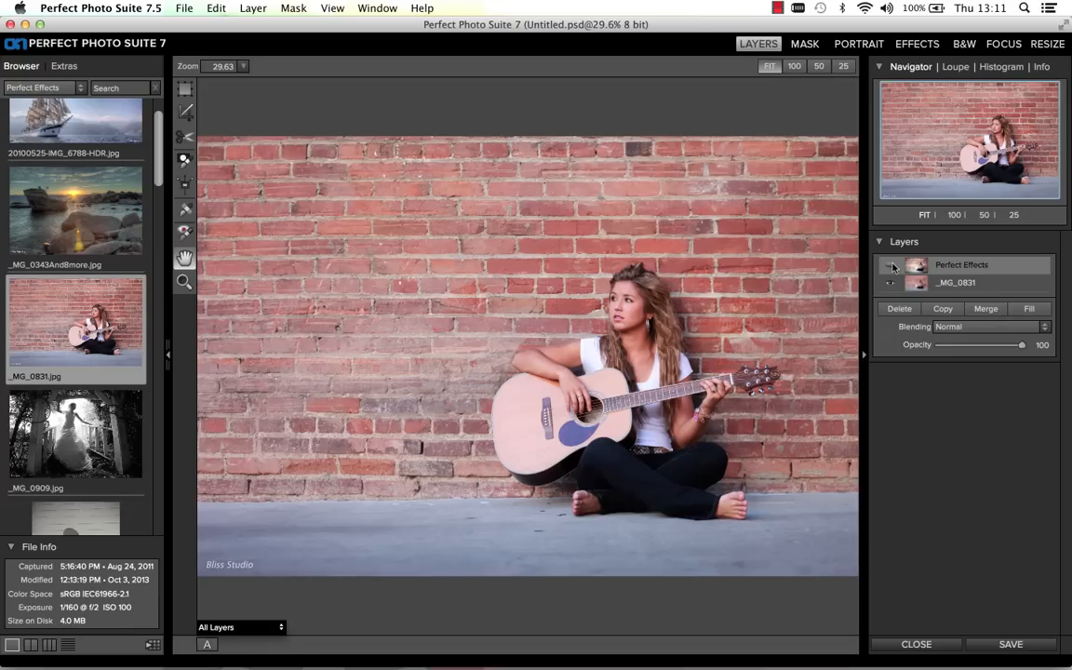
click(891, 268)
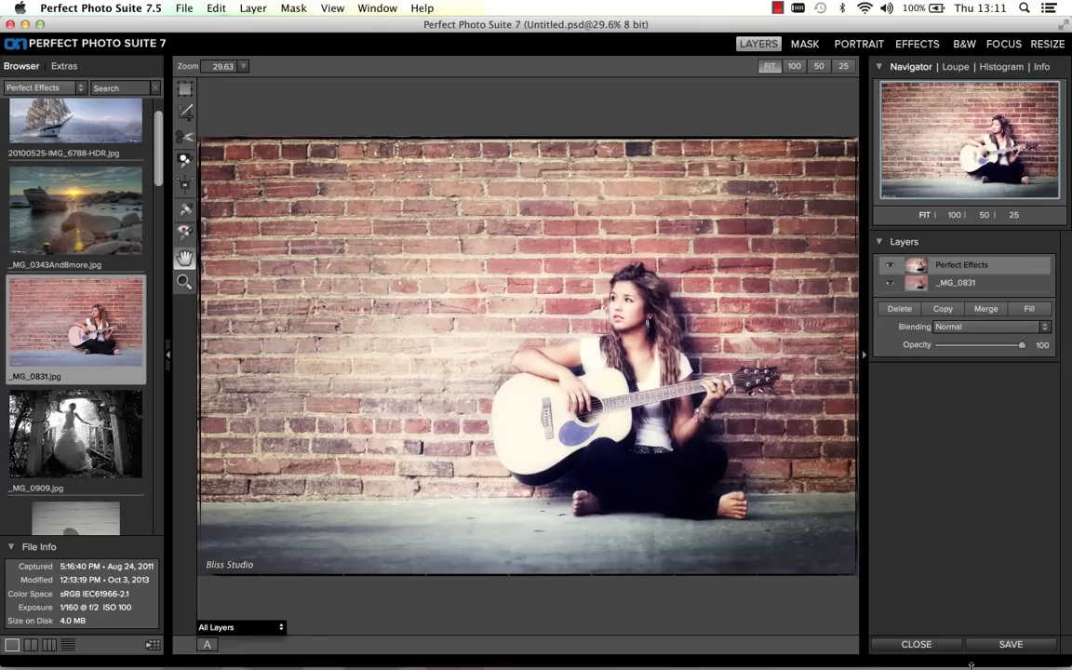
click(917, 644)
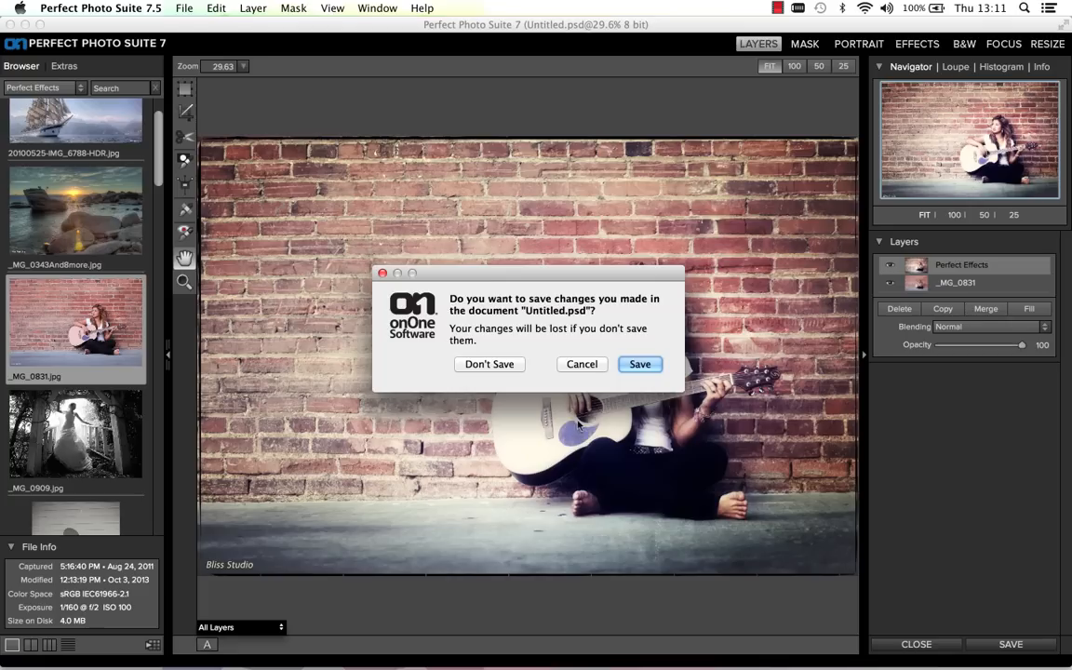
click(442, 333)
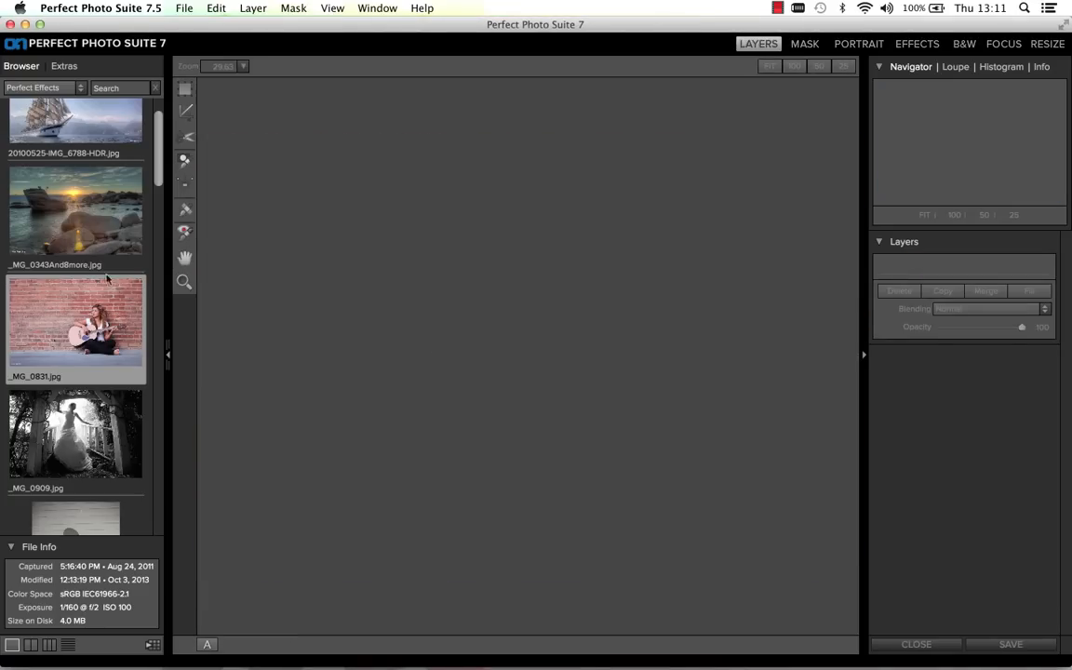
Browse the Perfect Effects folder in the full-screen Quick View Browser and open the workout photo edit.tif
scroll(98, 300, down, 10)
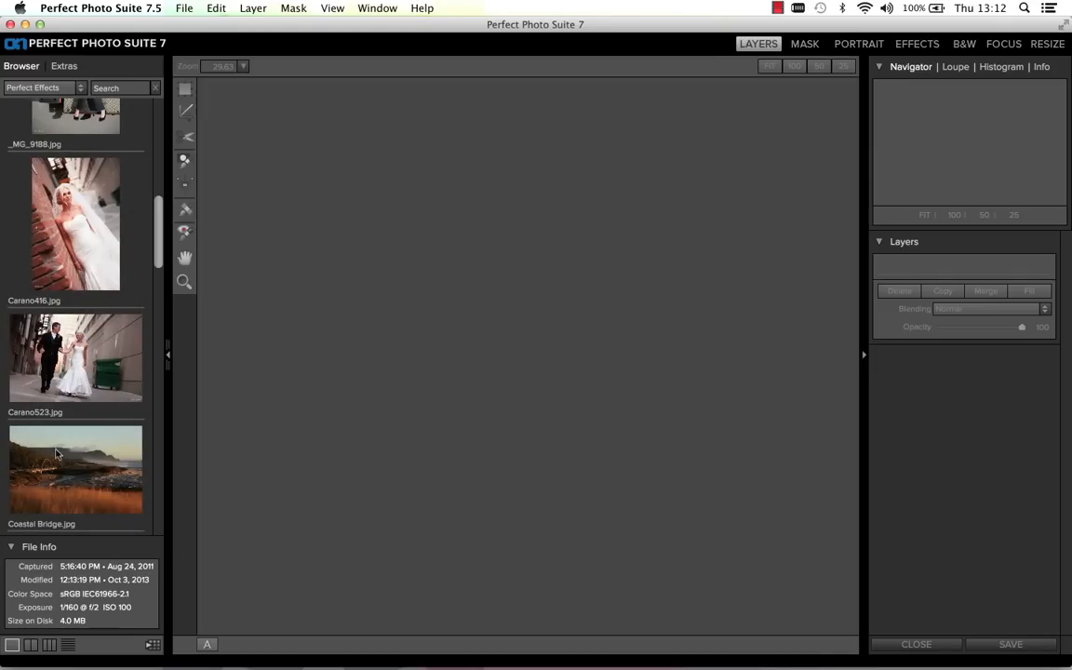
scroll(53, 375, down, 3)
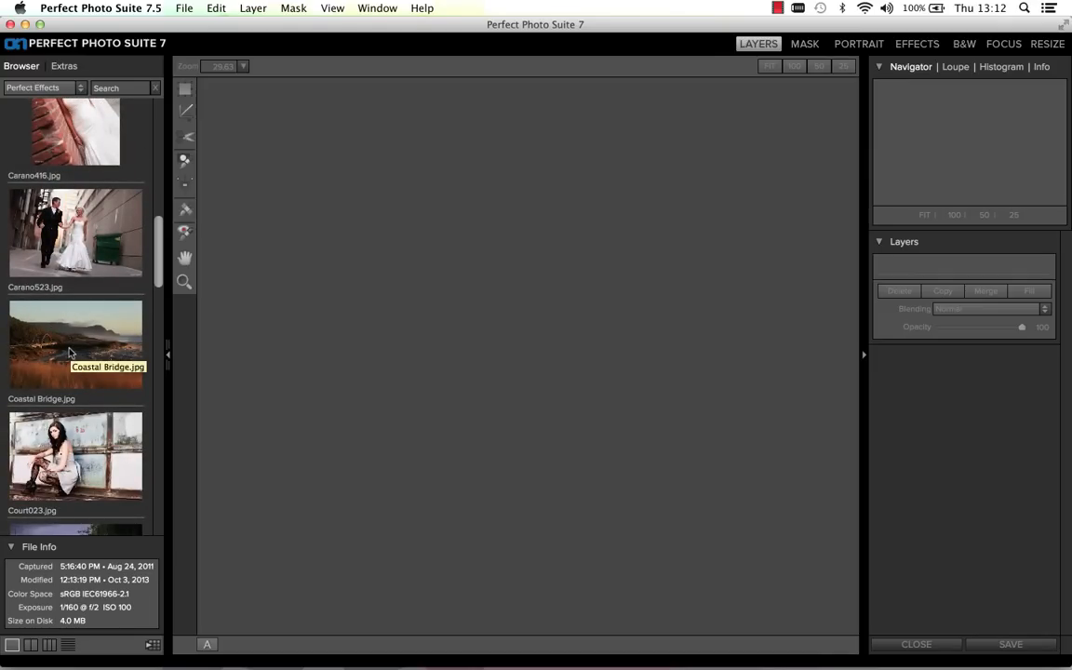
drag(157, 260, 156, 131)
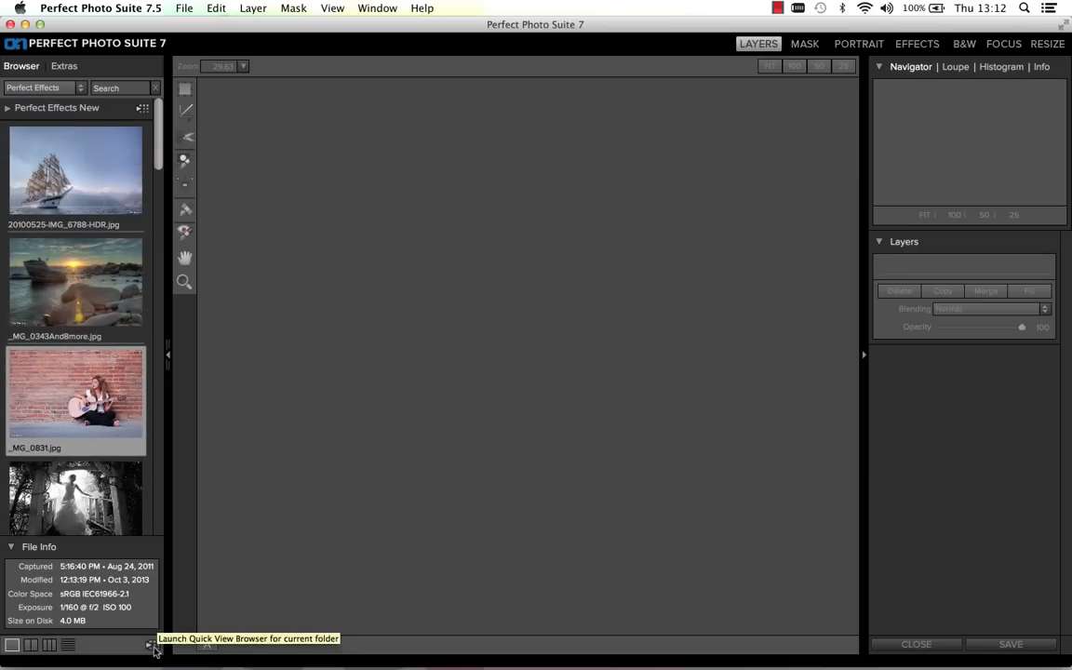
click(153, 646)
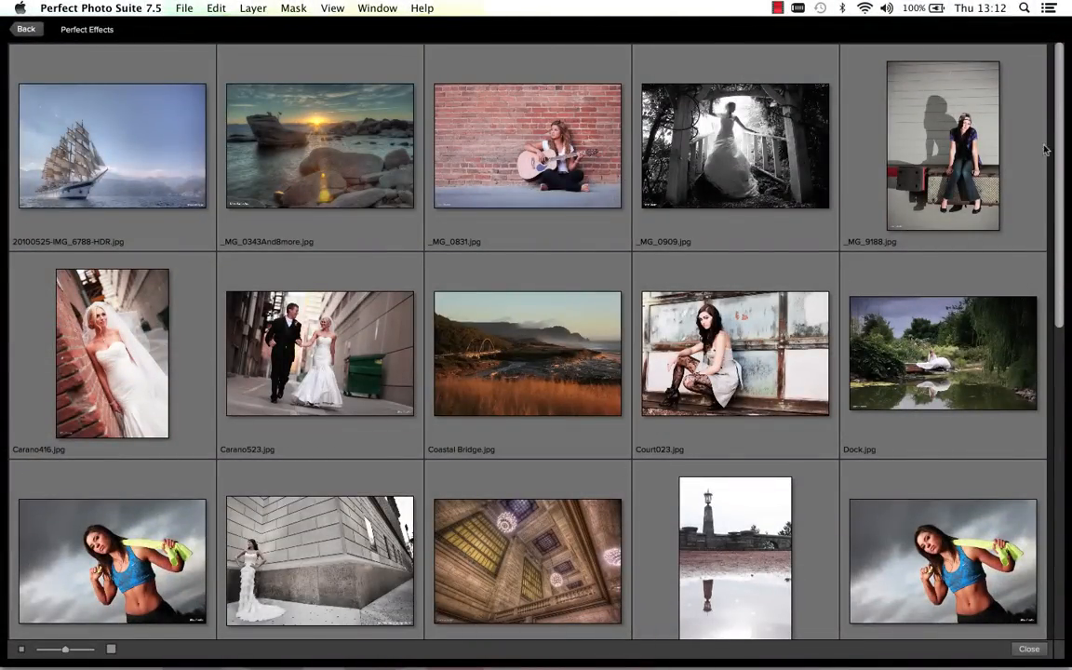
drag(1063, 111, 1066, 414)
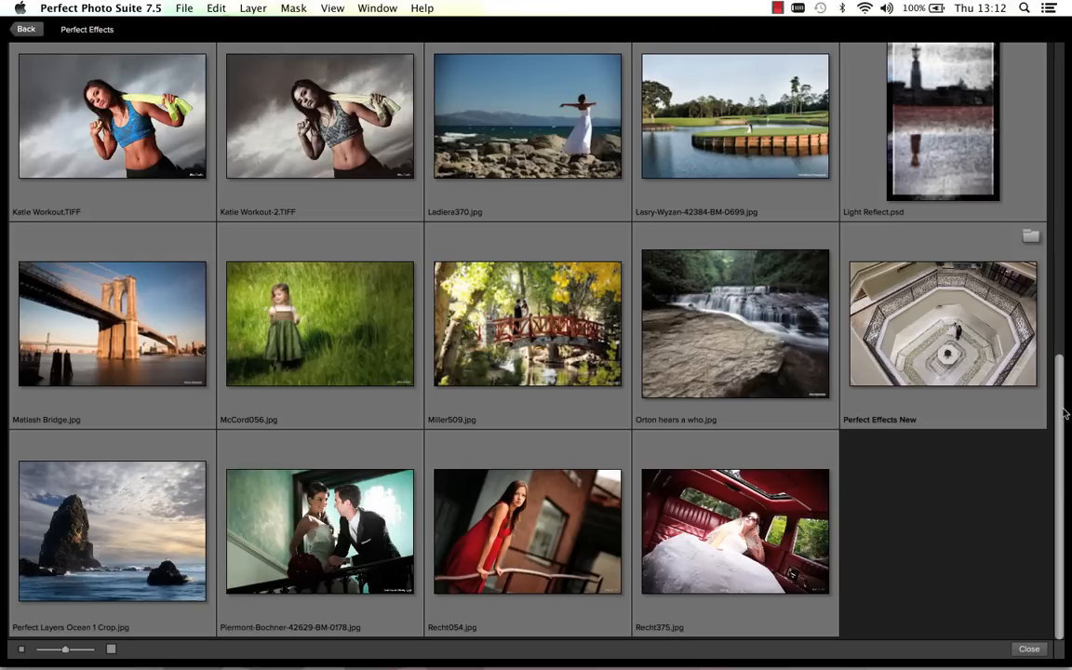
scroll(1056, 396, up, 3)
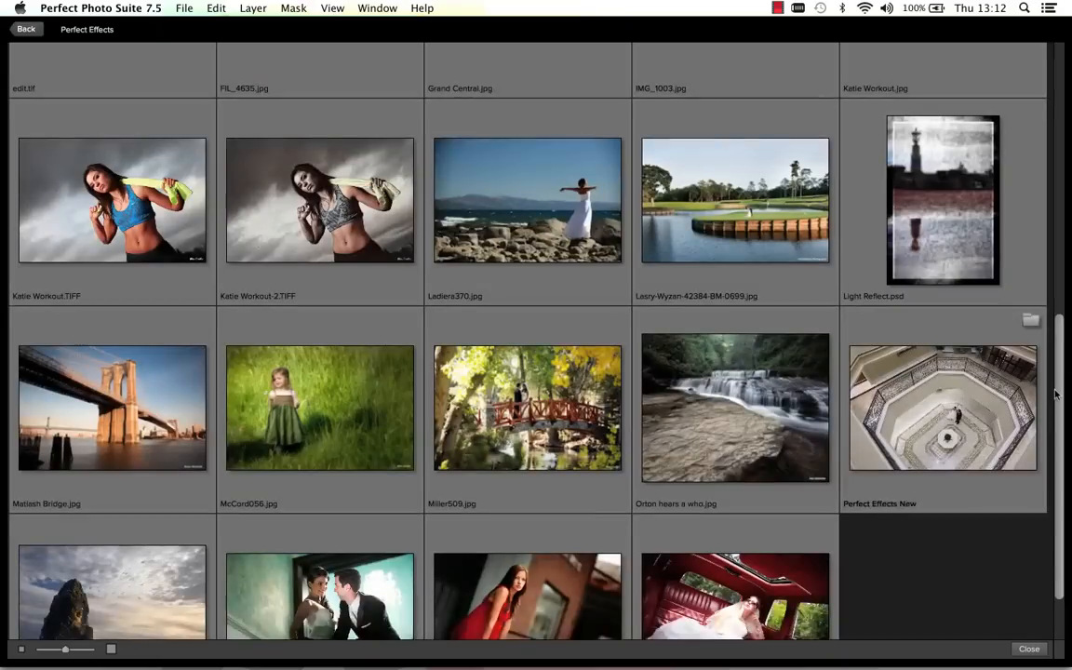
scroll(1057, 396, up, 7)
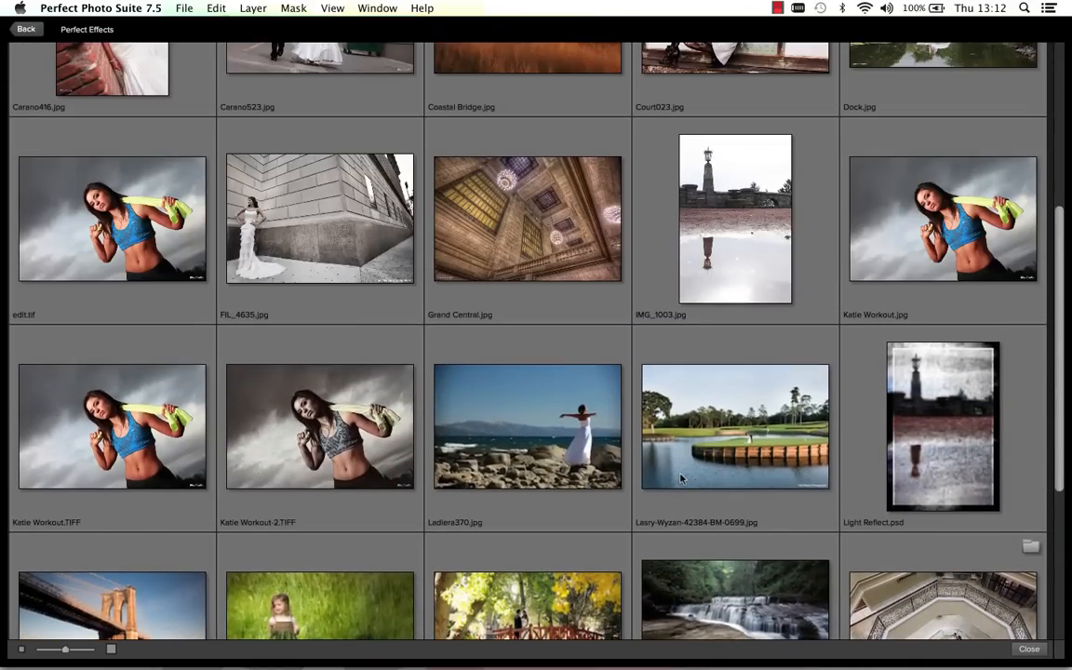
double_click(147, 225)
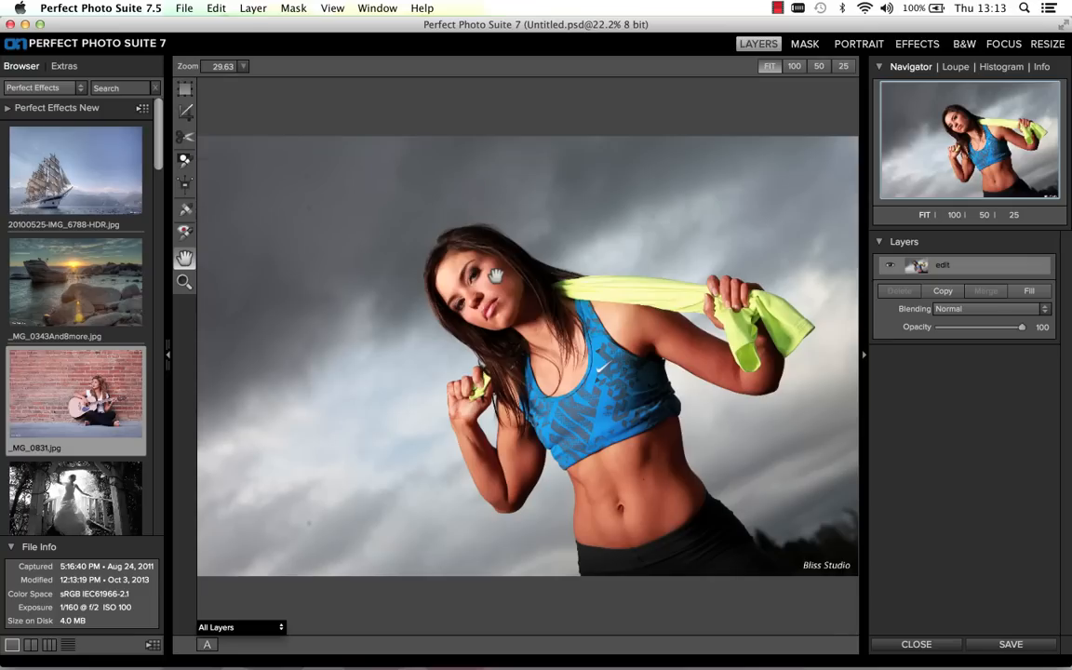
Switch to the Effects module, restore the collapsed preset browser, and expand the Grunge category
click(917, 44)
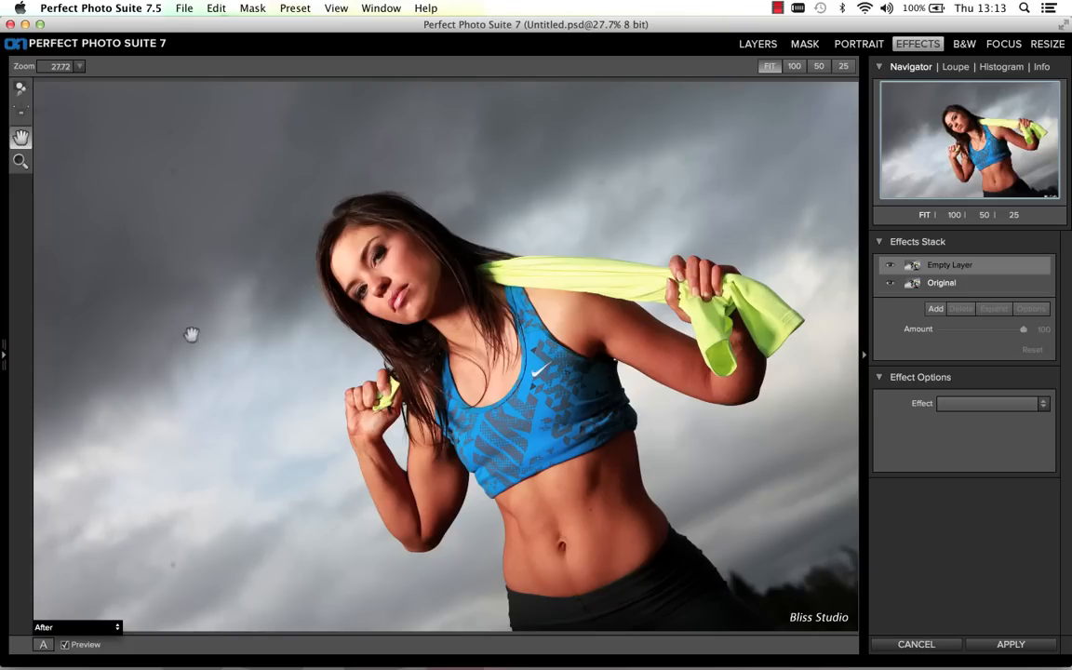
click(3, 354)
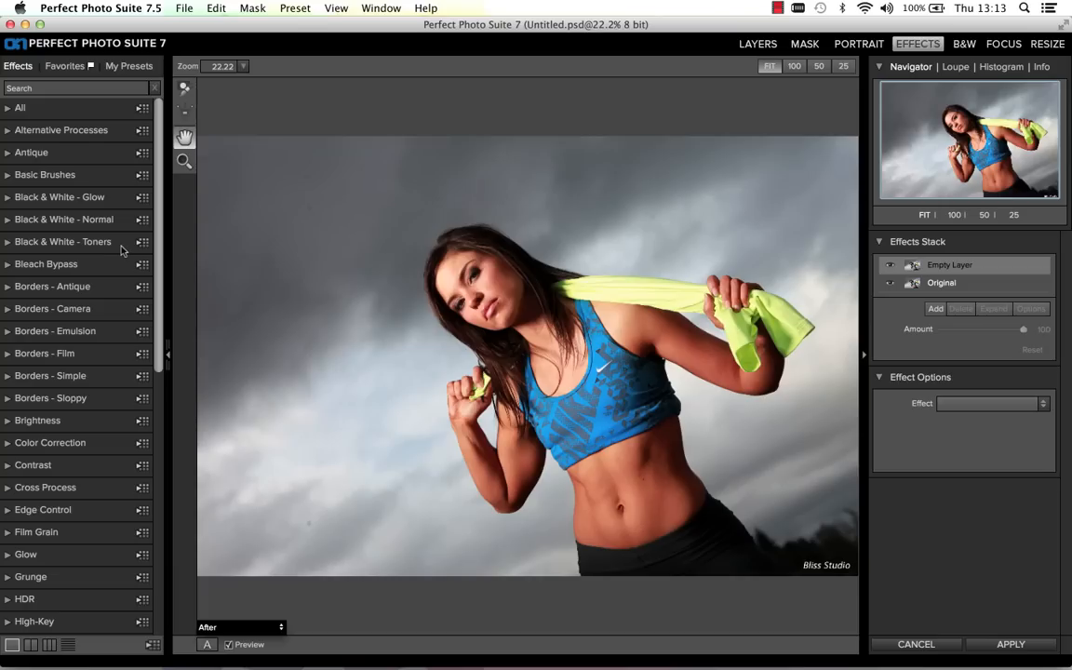
scroll(149, 196, down, 3)
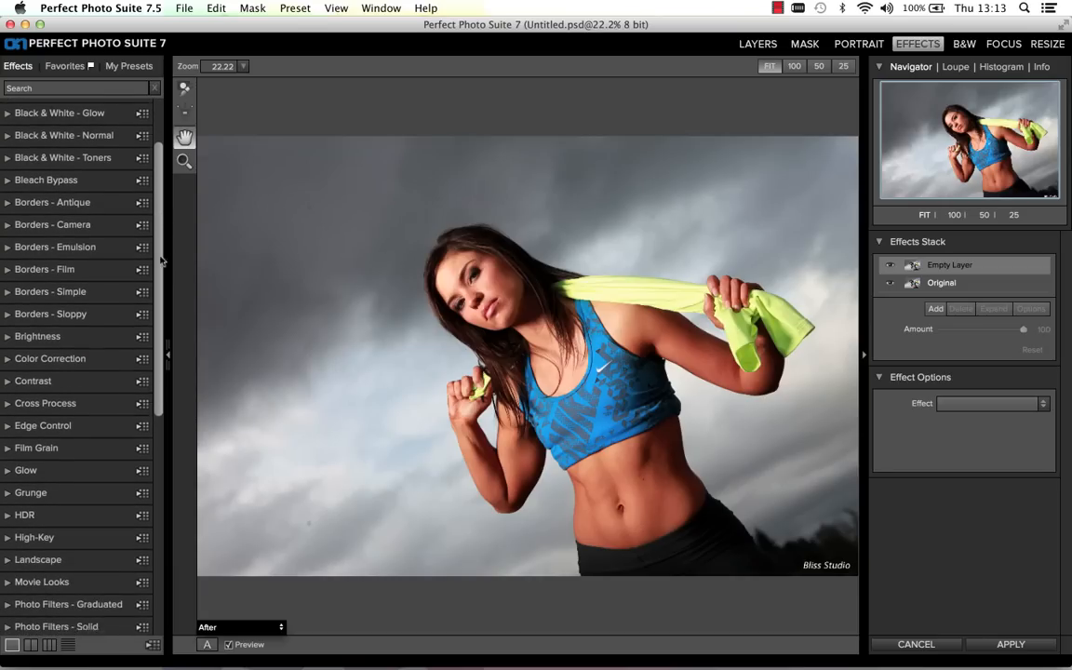
drag(161, 261, 159, 422)
scroll(158, 437, up, 2)
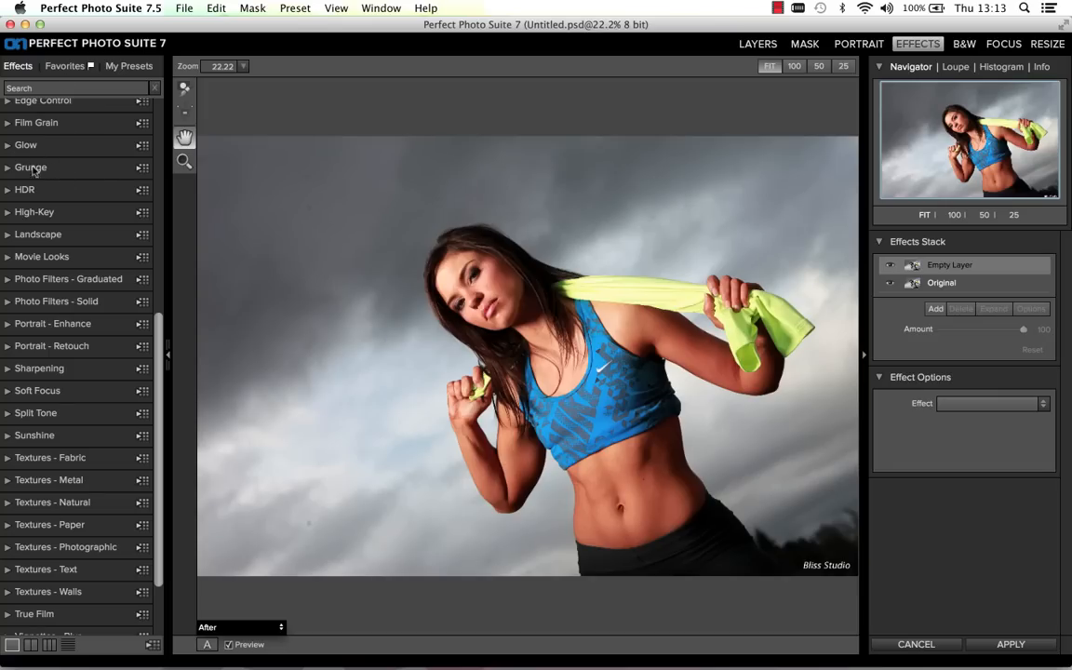
click(55, 169)
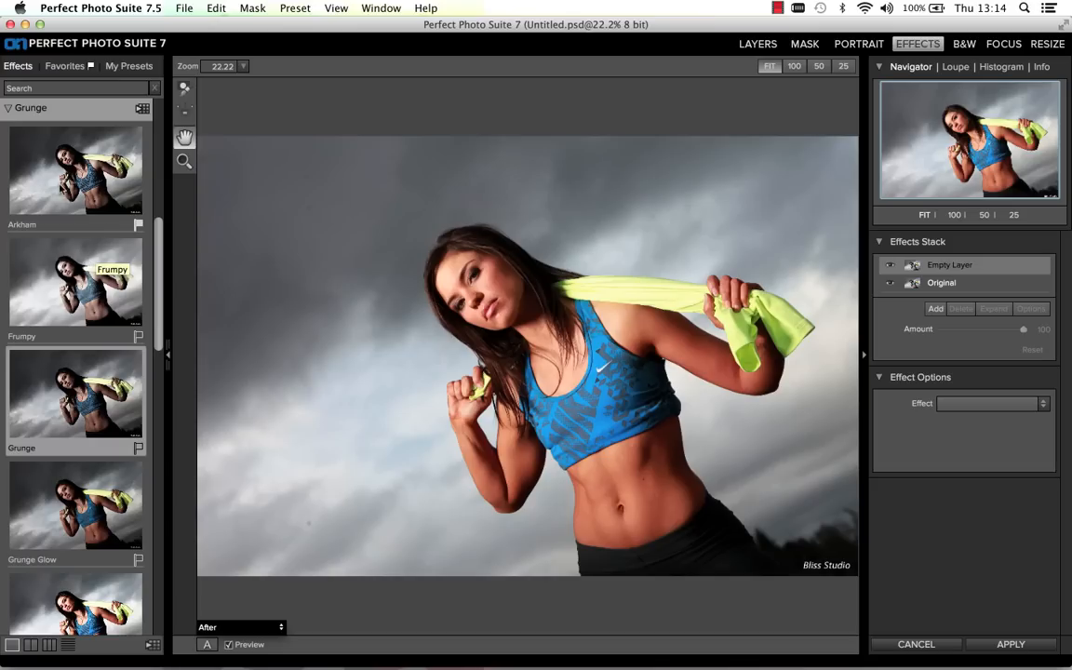
Try the Arkham preset on the workout photo, and replace it with Grunge Goddess
click(67, 175)
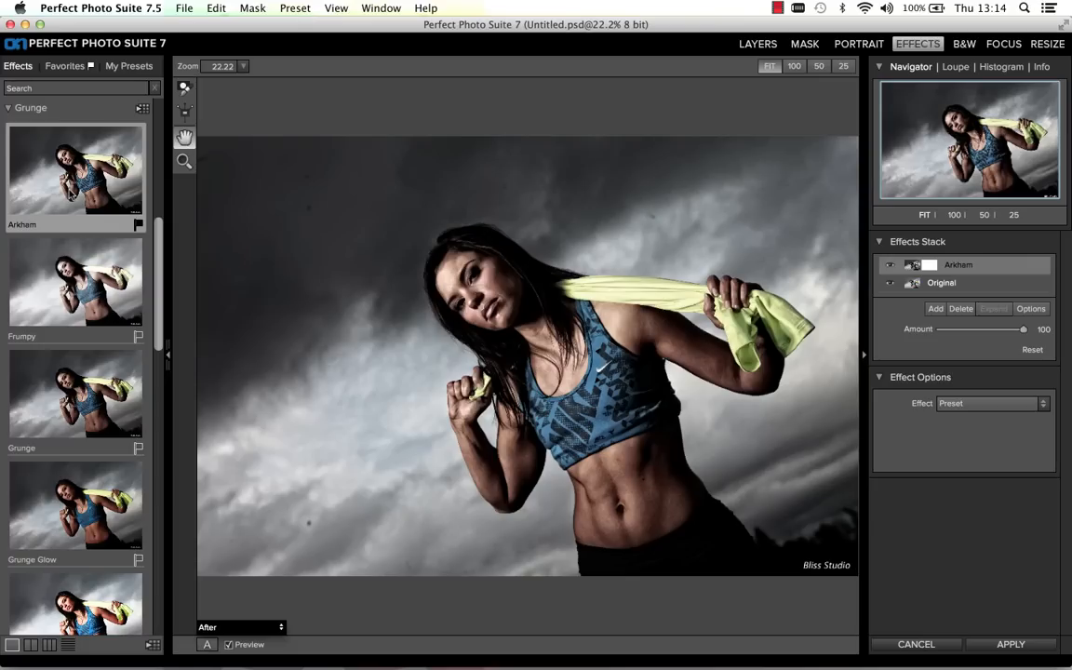
scroll(156, 270, down, 3)
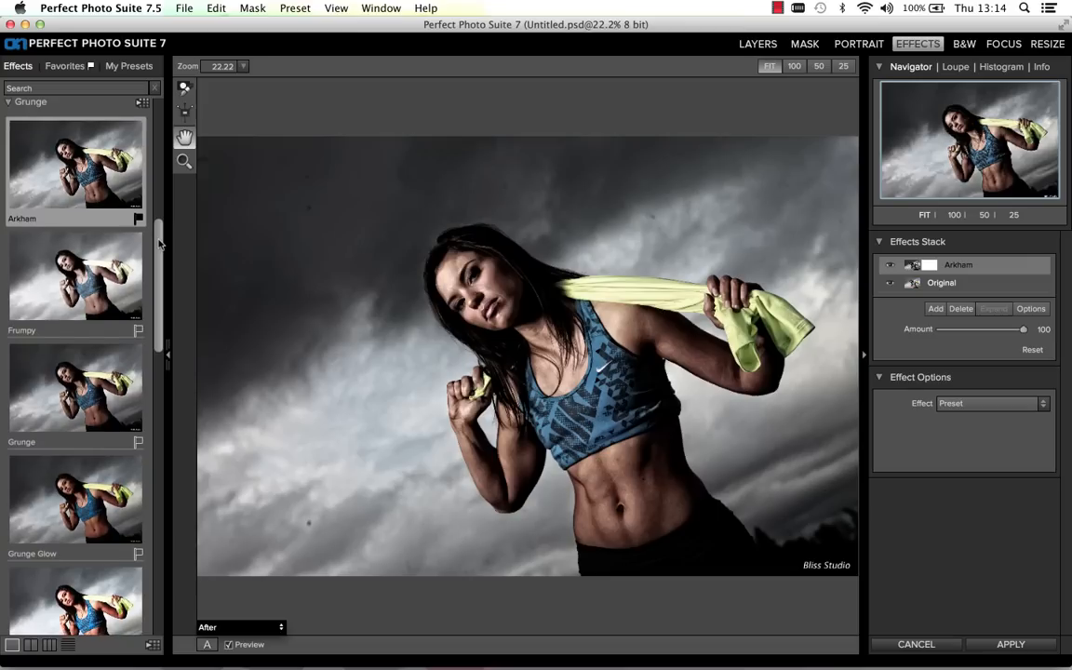
scroll(156, 271, down, 2)
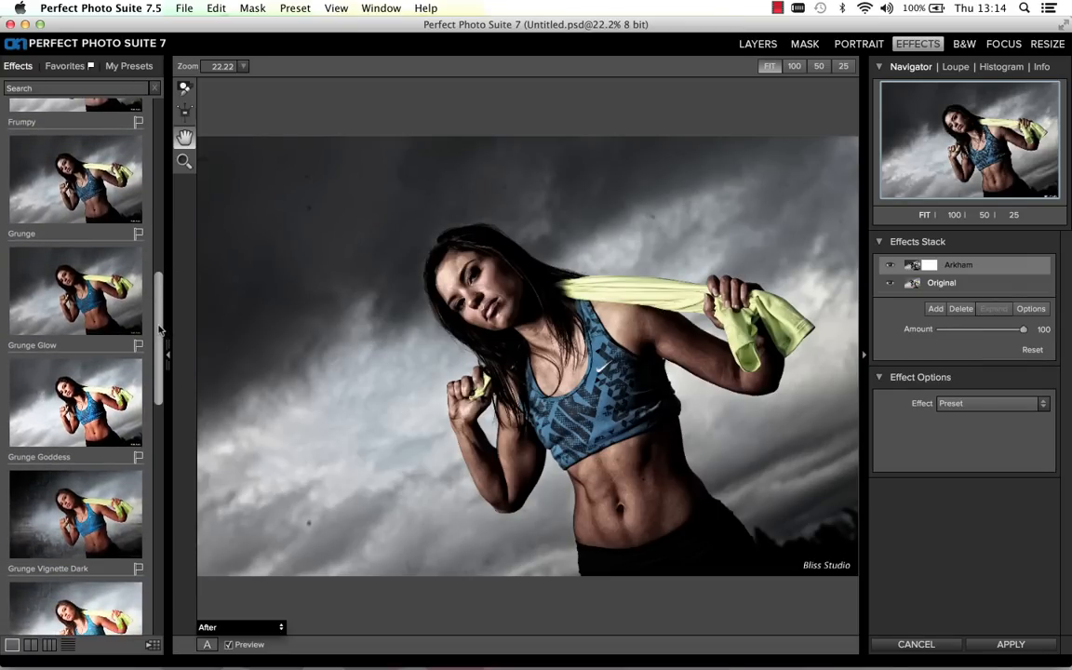
scroll(160, 330, down, 3)
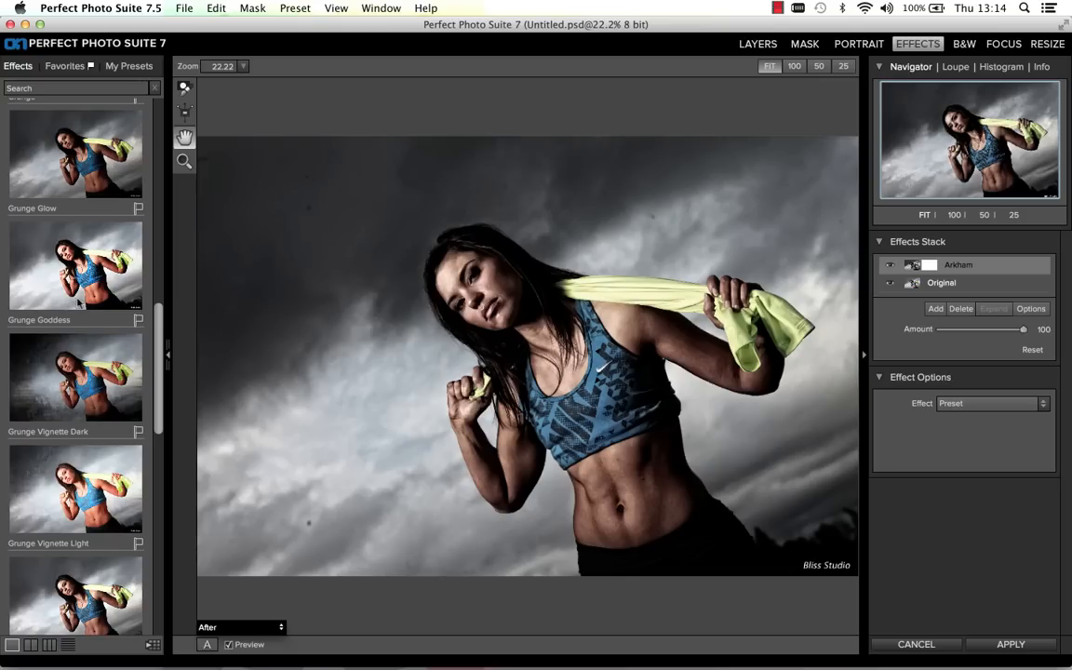
click(69, 268)
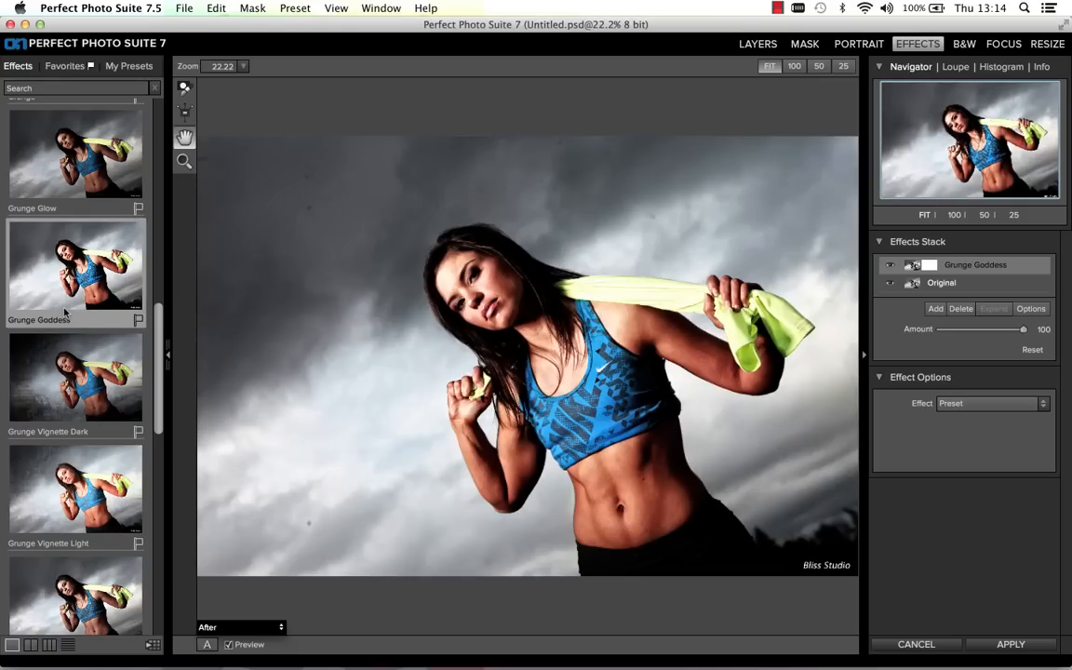
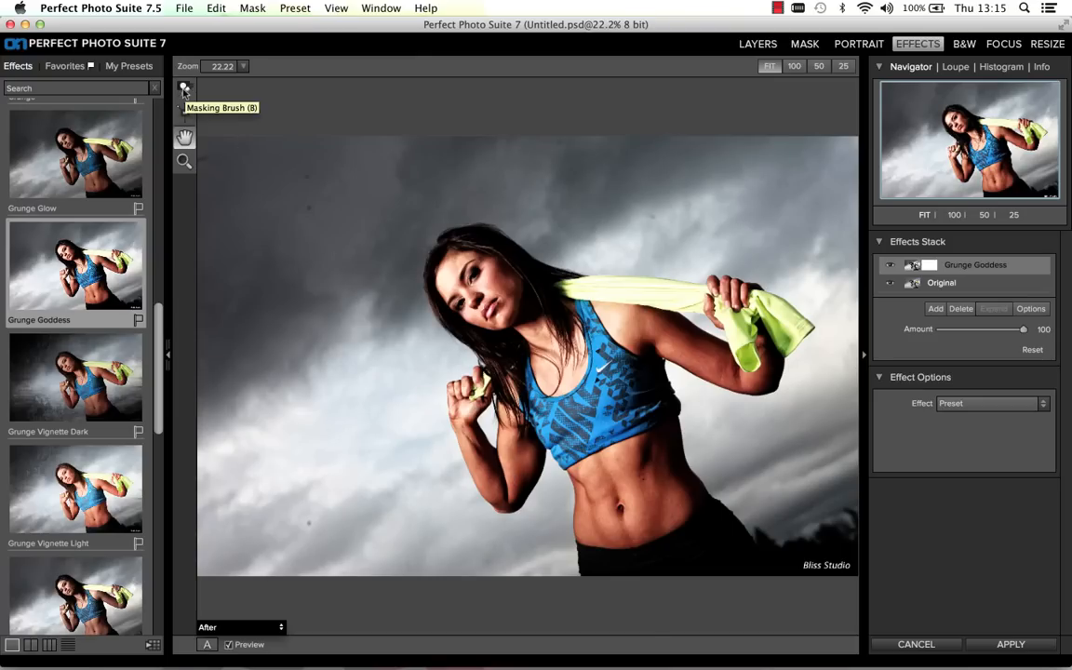
Activate the Masking Brush, and invert the Grunge Goddess mask to hide the effect and back to reveal it
click(185, 90)
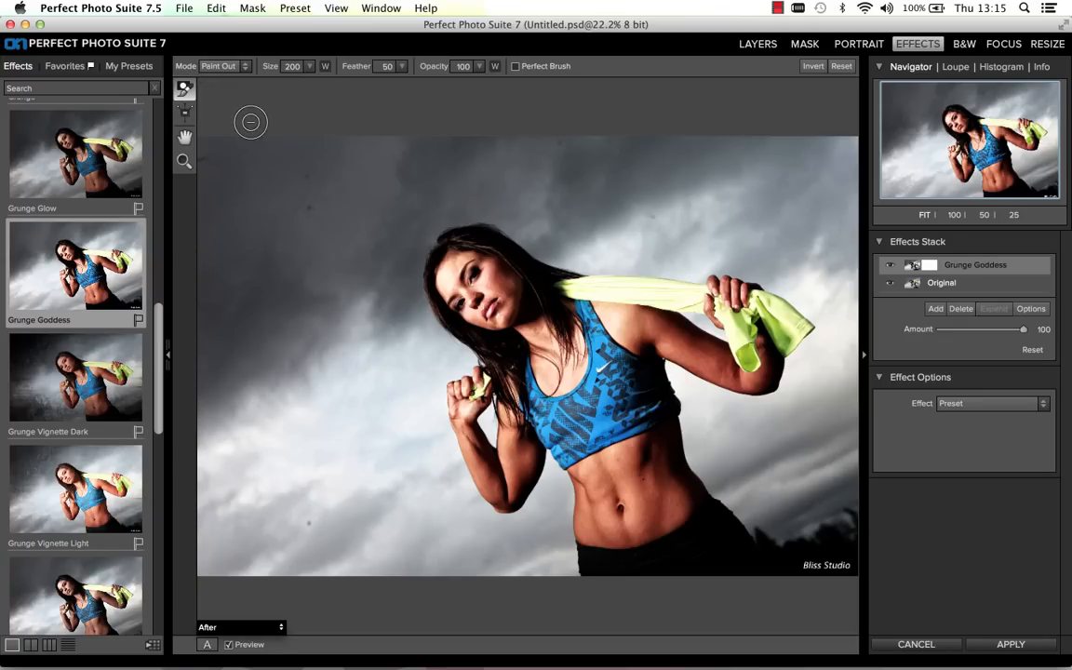
click(809, 69)
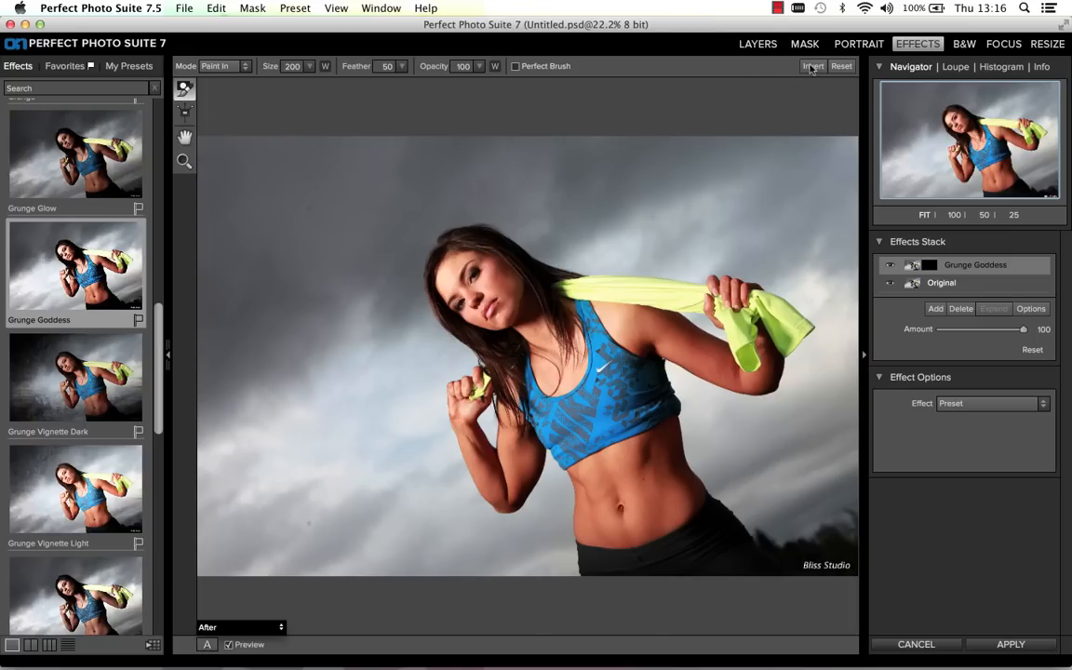
click(812, 66)
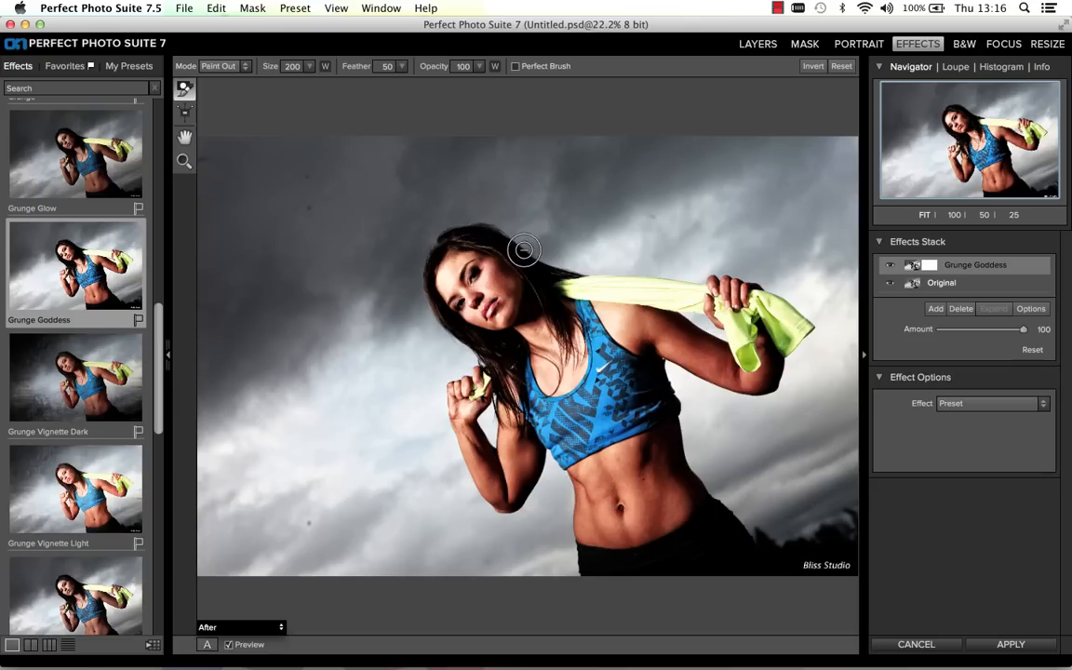
Enlarge the masking brush to size 1100 and reduce its feather to 14
key(bracketright)
key(bracketright)
key(bracketright)
key(bracketright)
key(bracketright)
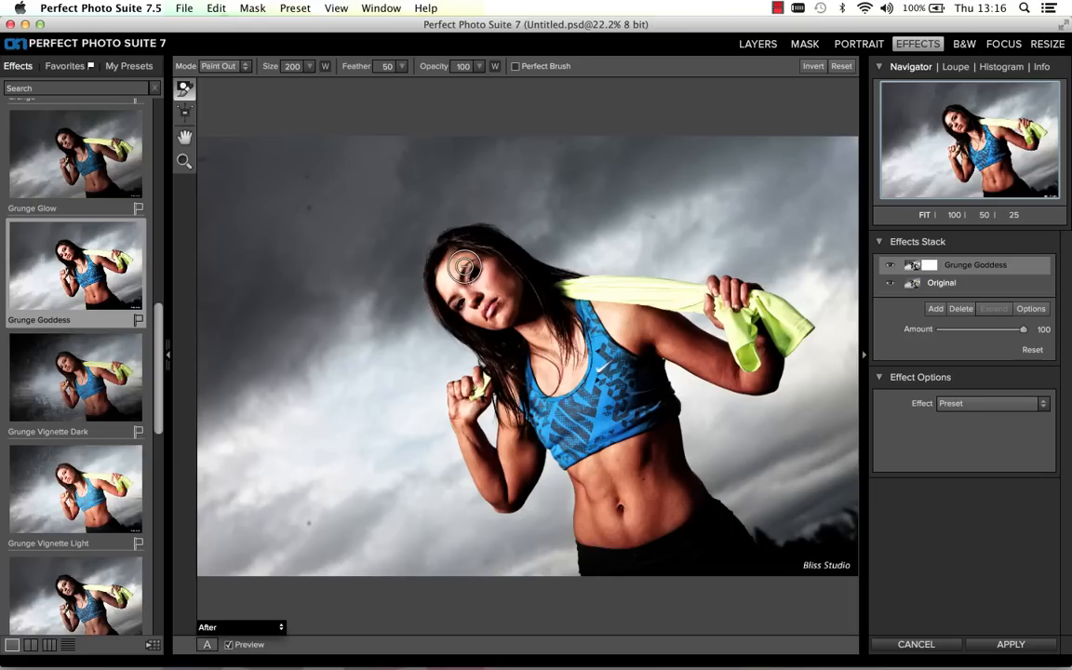
key(bracketright)
key(bracketright)
key(bracketright)
key(bracketright)
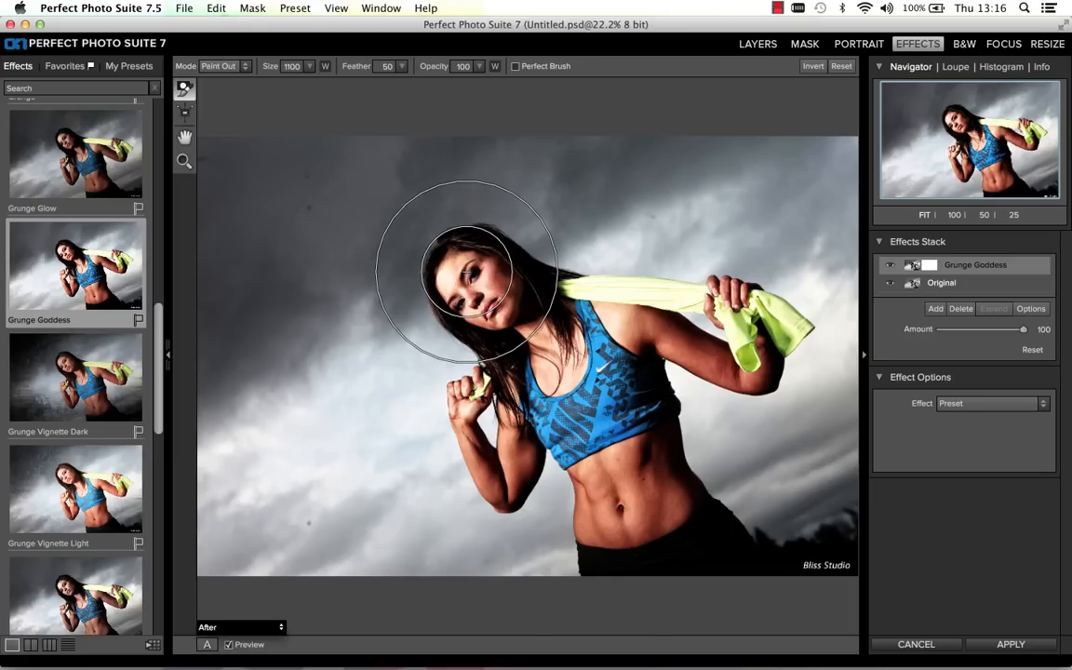
key(shift+bracketleft)
key(shift+bracketleft)
key(shift+bracketleft)
key(shift+bracketleft)
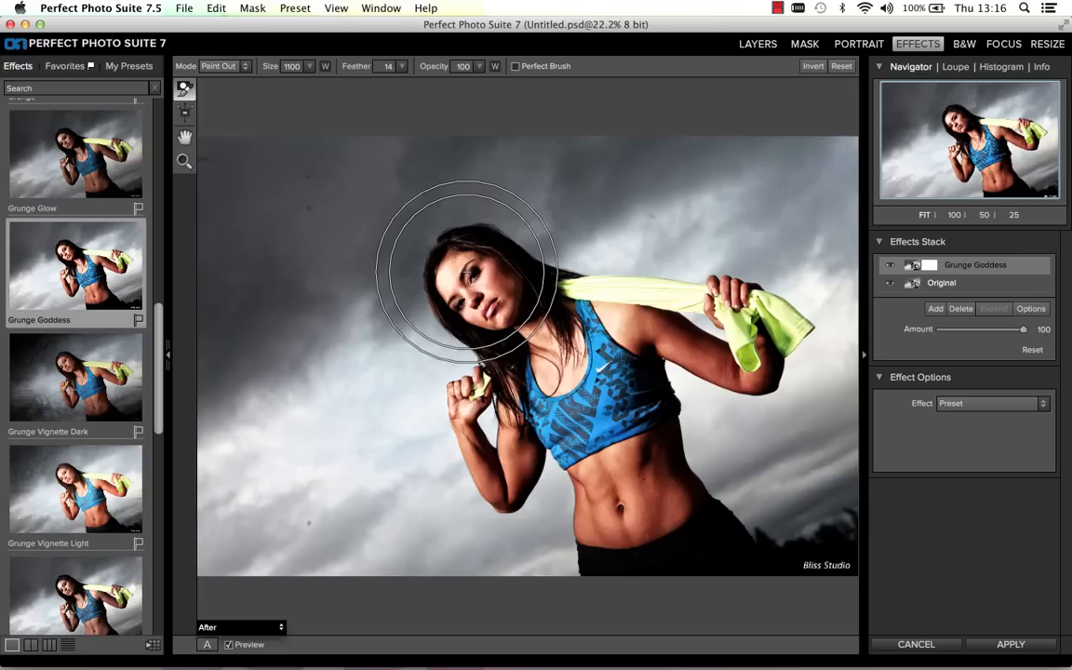
View the list of keyboard shortcuts for the Effects module and close it
click(426, 7)
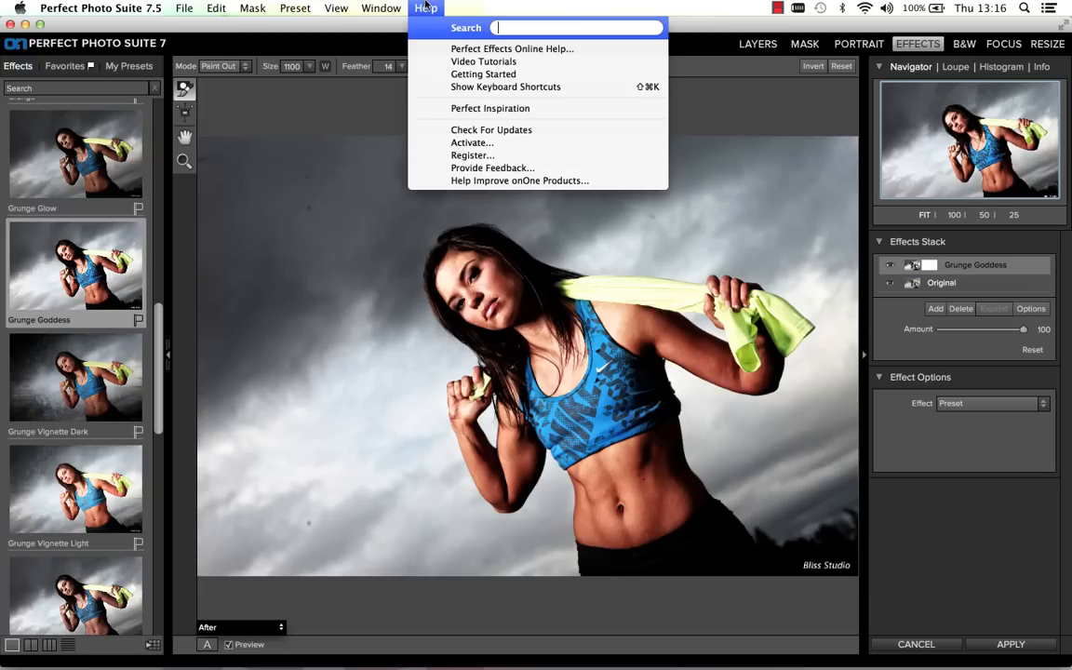
click(468, 87)
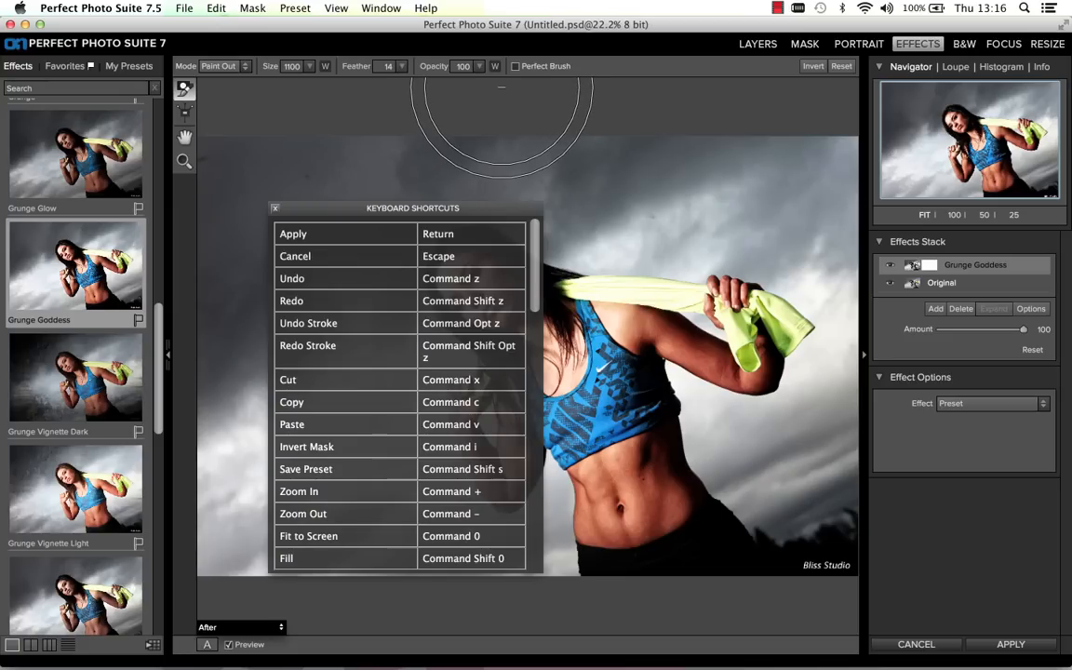
click(275, 210)
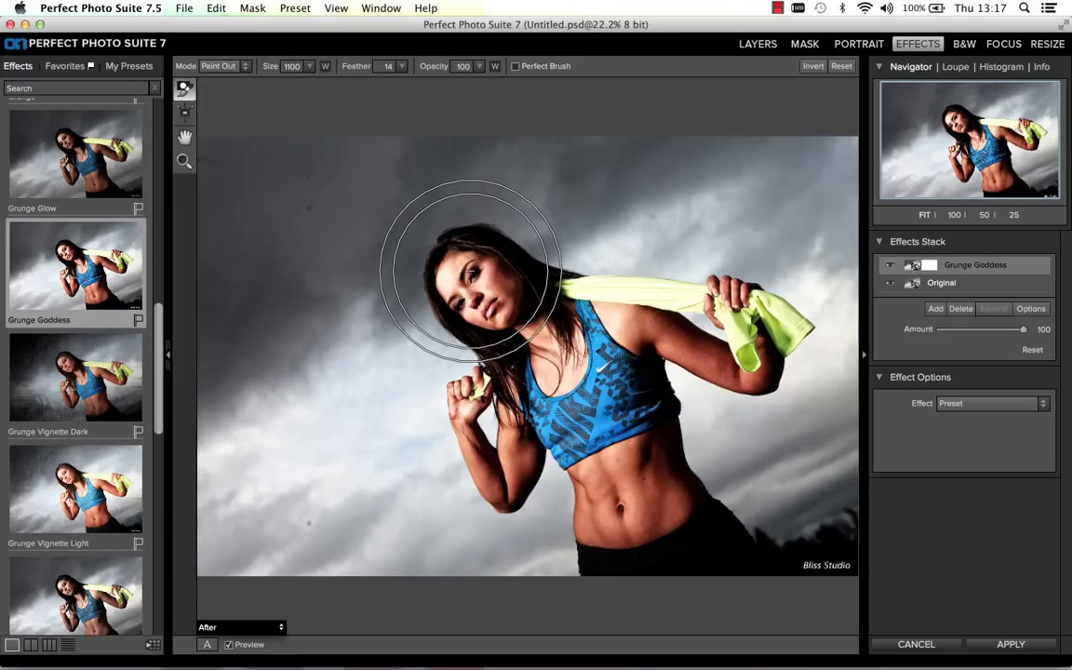
Vary the masking brush's feather between softer and harder edges, and leave it at 9
key(shift+bracketleft)
key(shift+bracketleft)
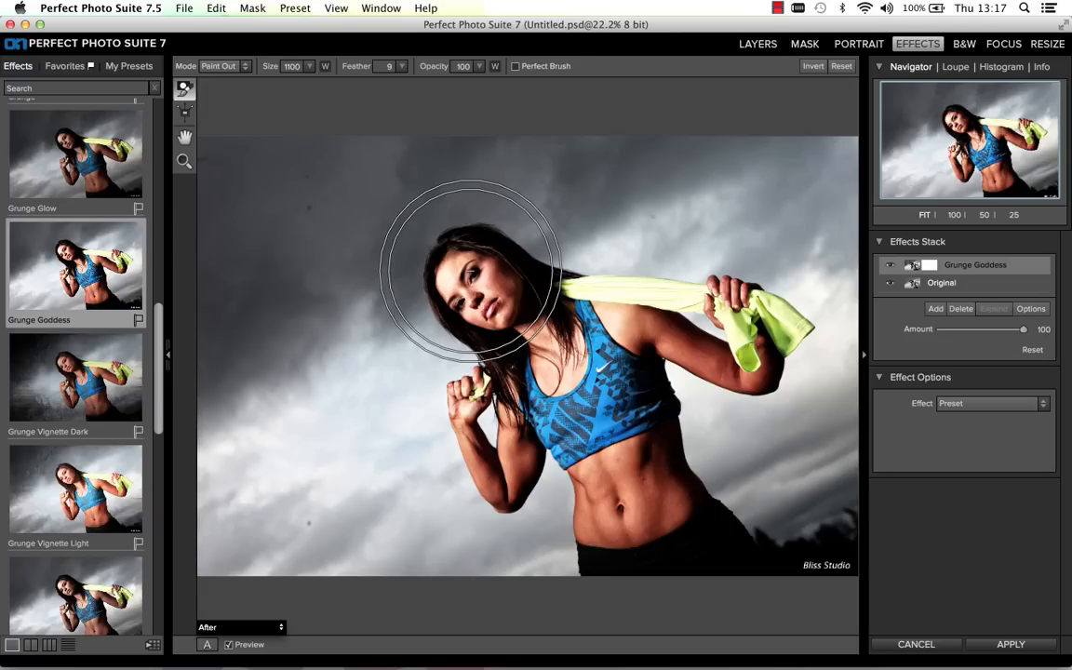
key(shift+bracketright)
key(shift+bracketright)
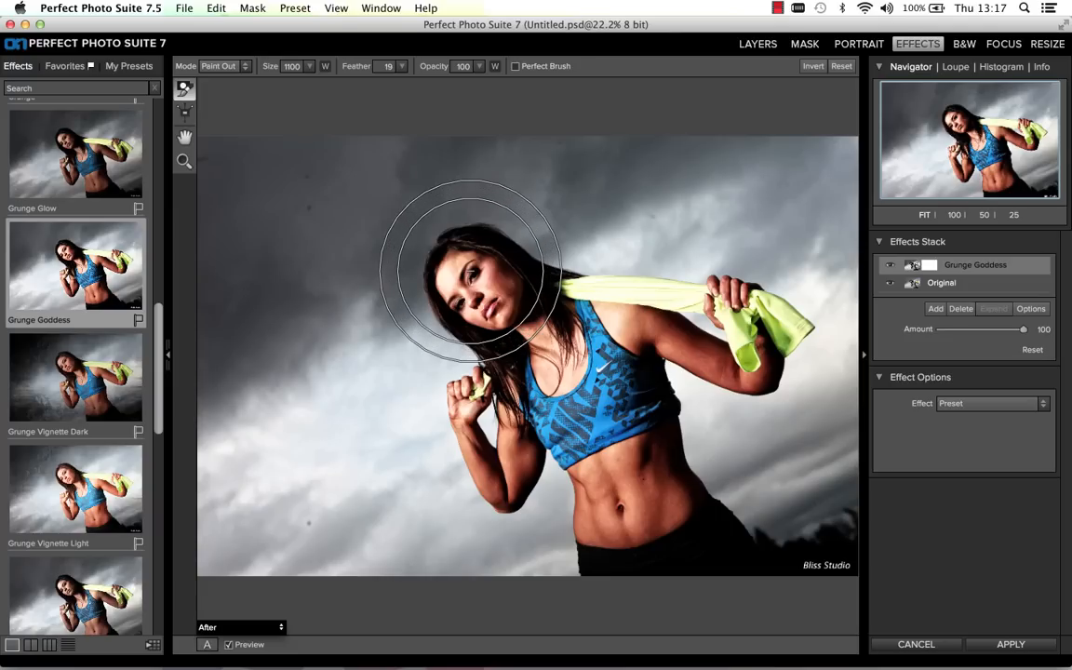
key(shift+bracketleft)
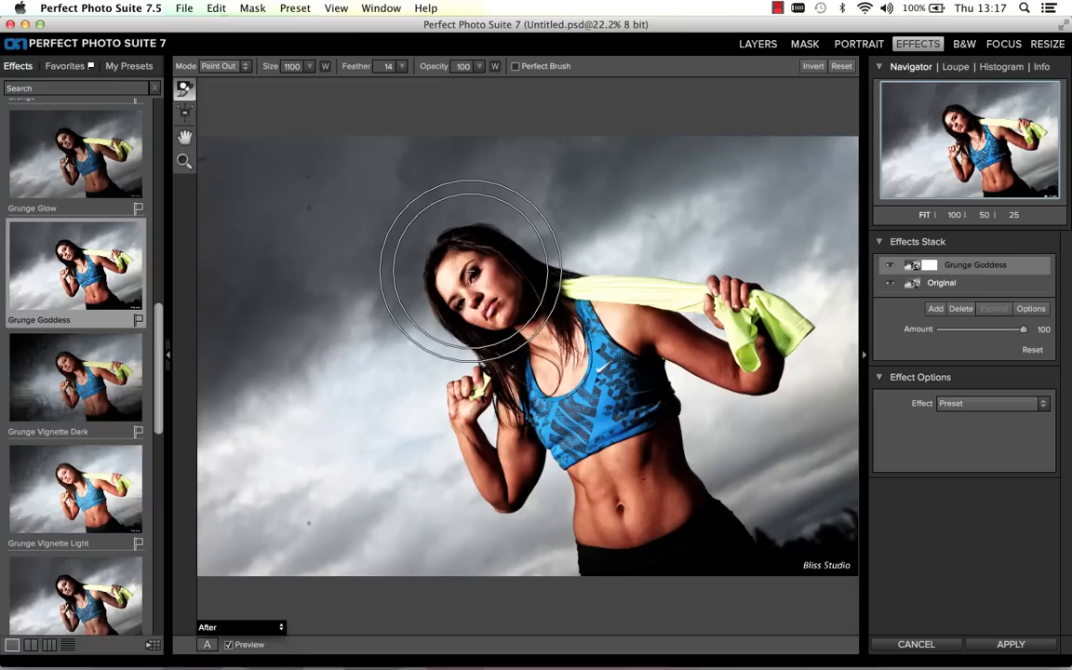
key(shift+bracketleft)
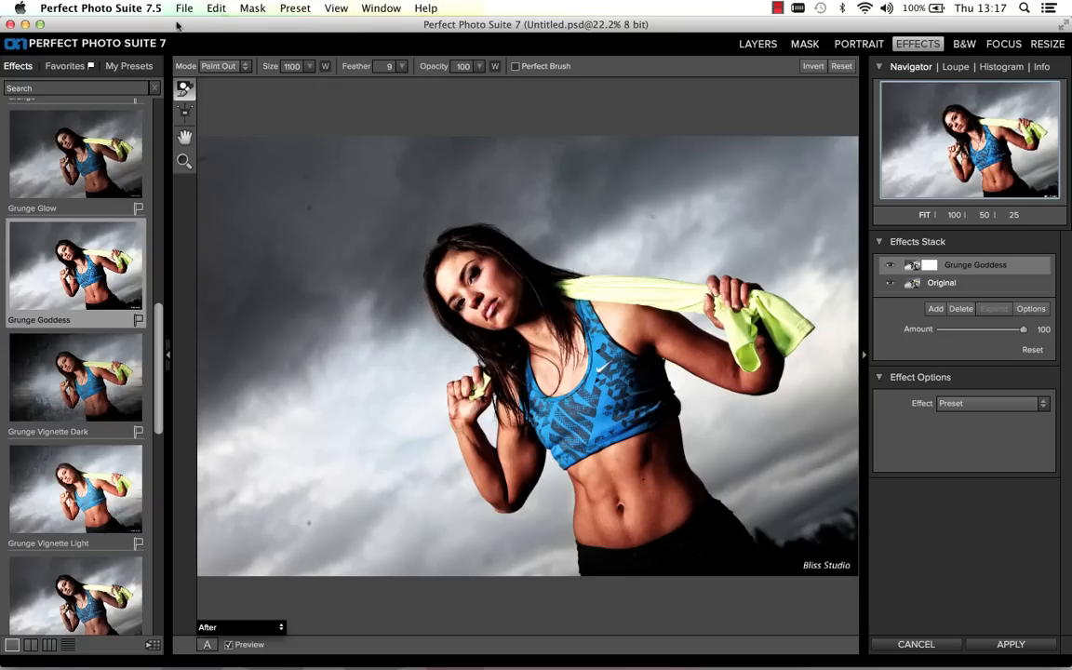
Review the Scrolling Controls choices in the general preferences, keep Brush Size, and accept the dialog
click(127, 9)
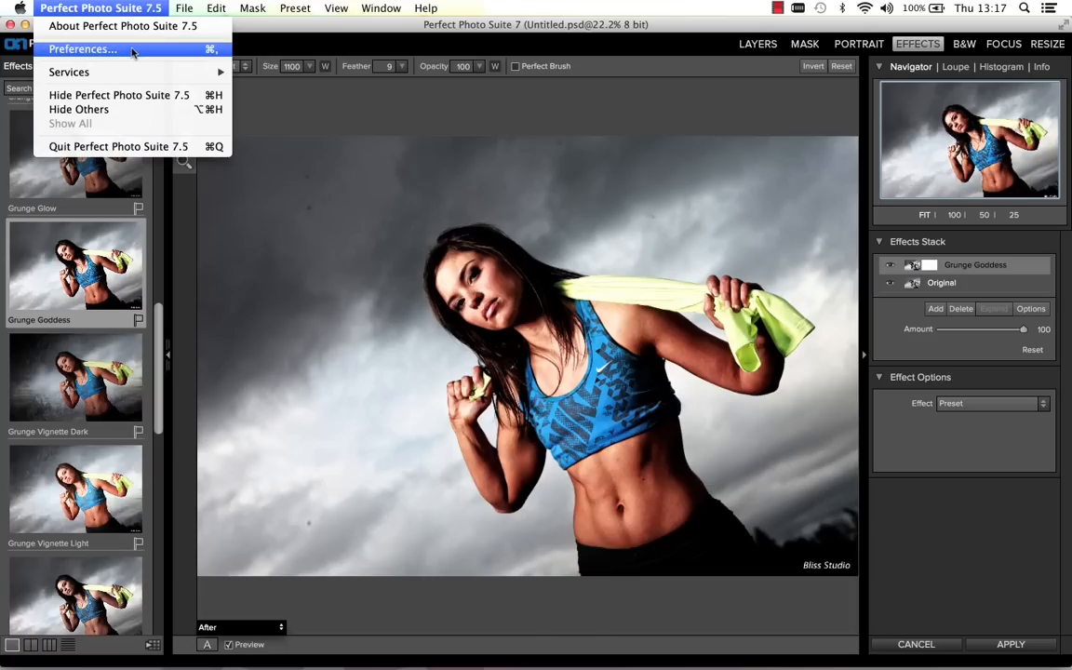
click(132, 52)
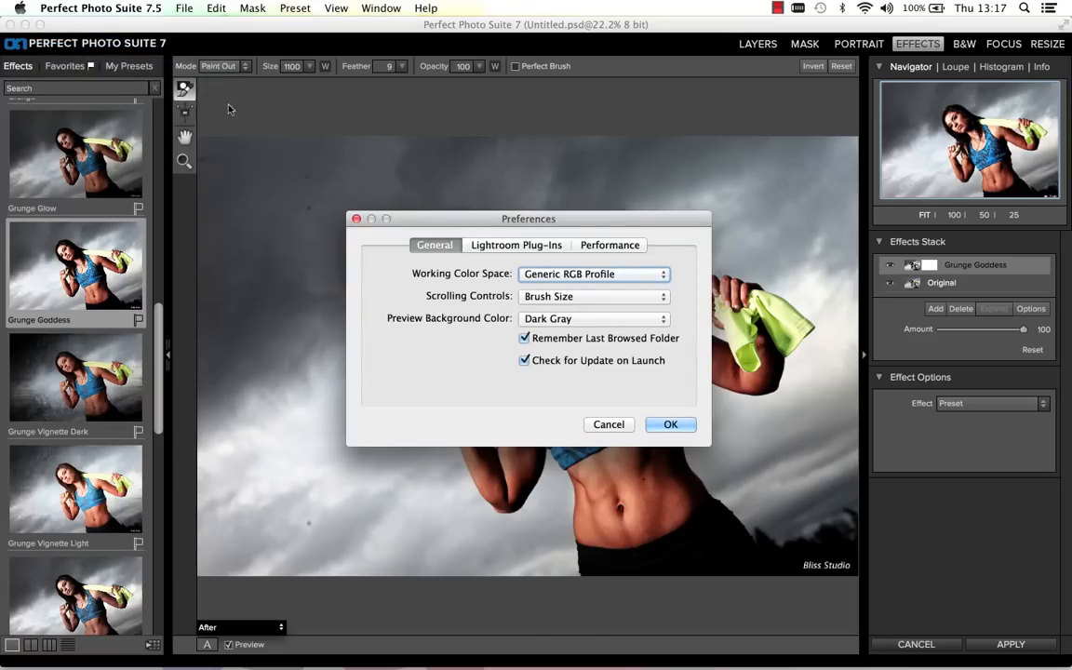
click(116, 12)
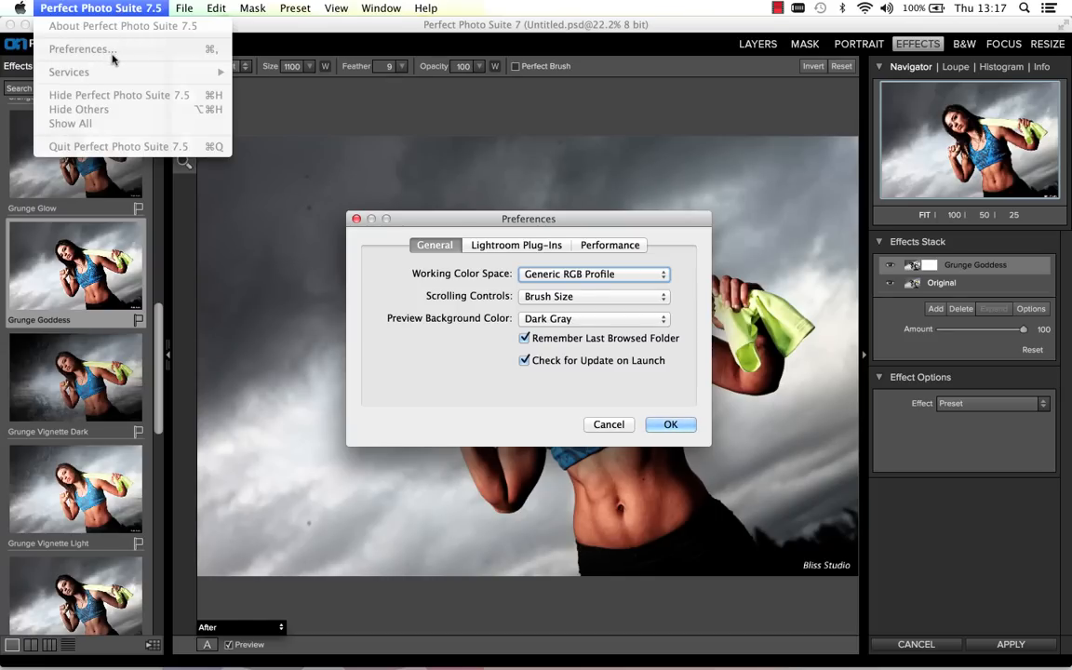
click(125, 9)
click(217, 9)
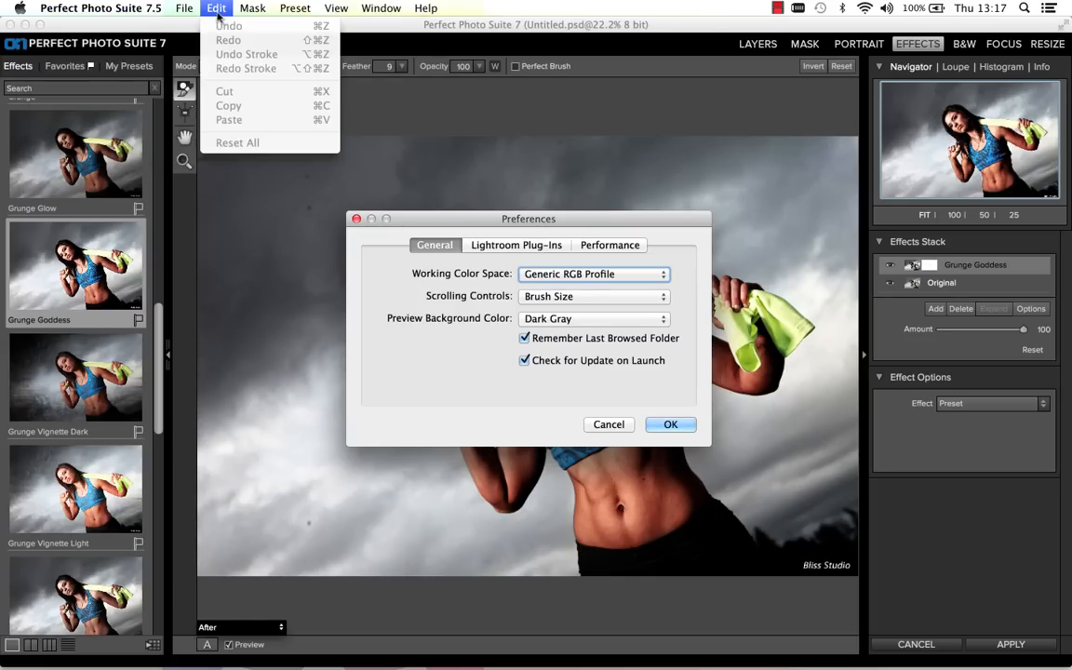
click(214, 8)
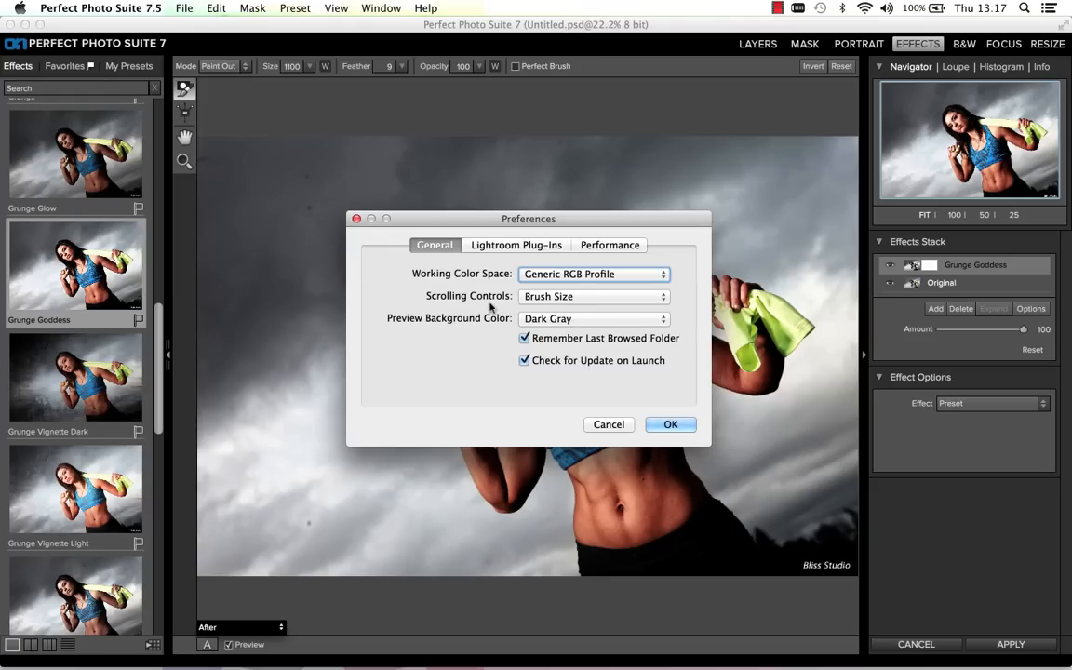
click(537, 297)
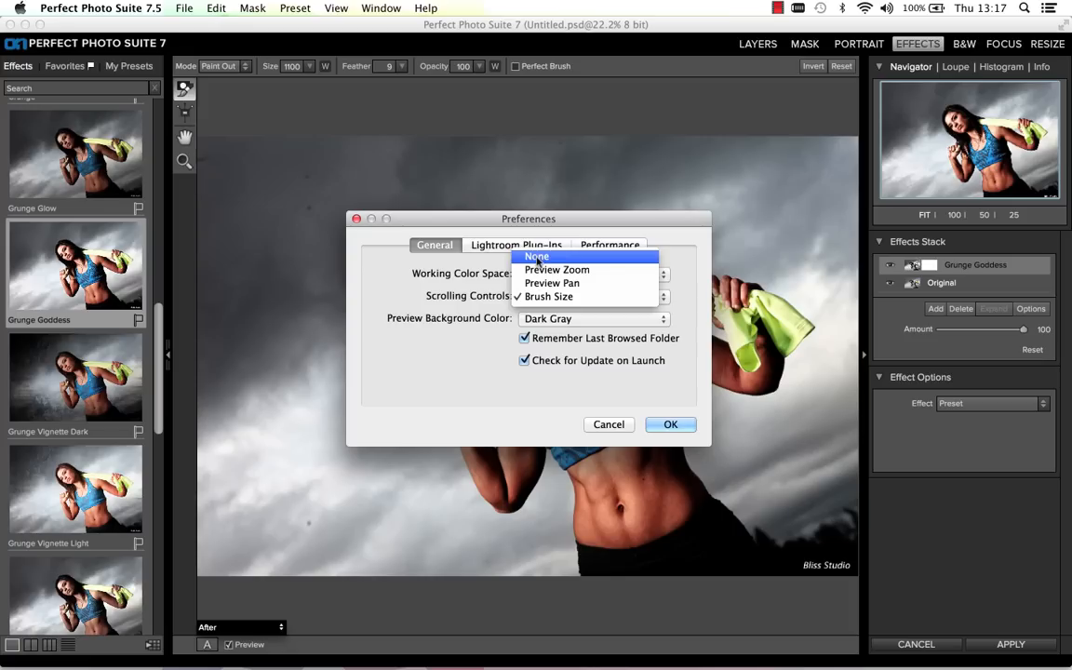
click(539, 298)
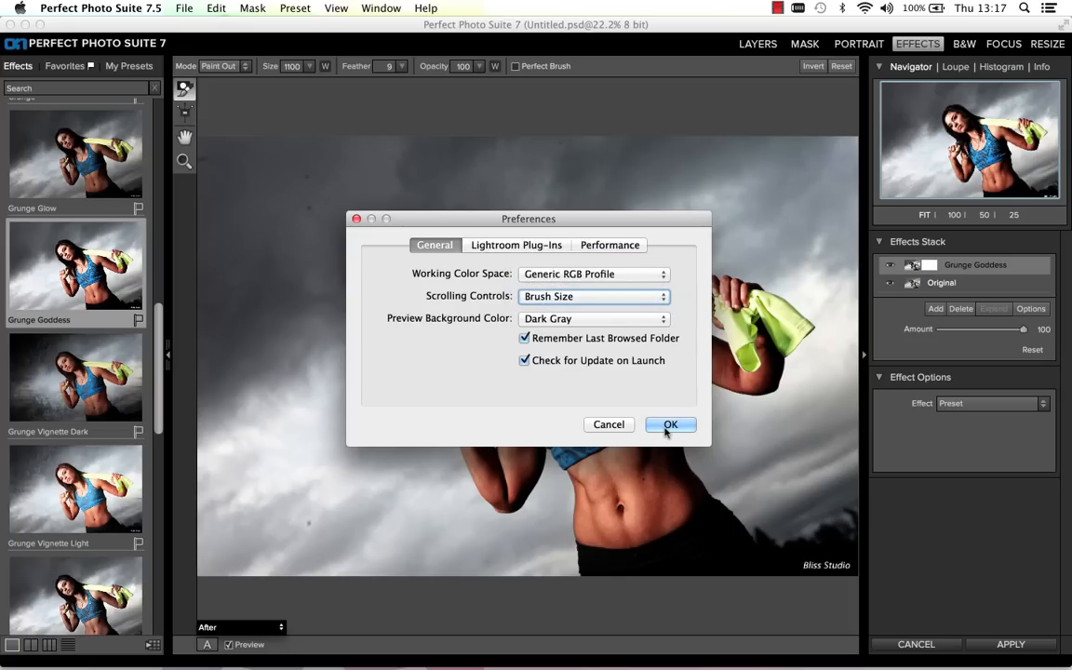
click(671, 425)
Vary the masking brush's size between smaller and larger with the scroll control, and leave it at 1300
scroll(503, 293, down, 5)
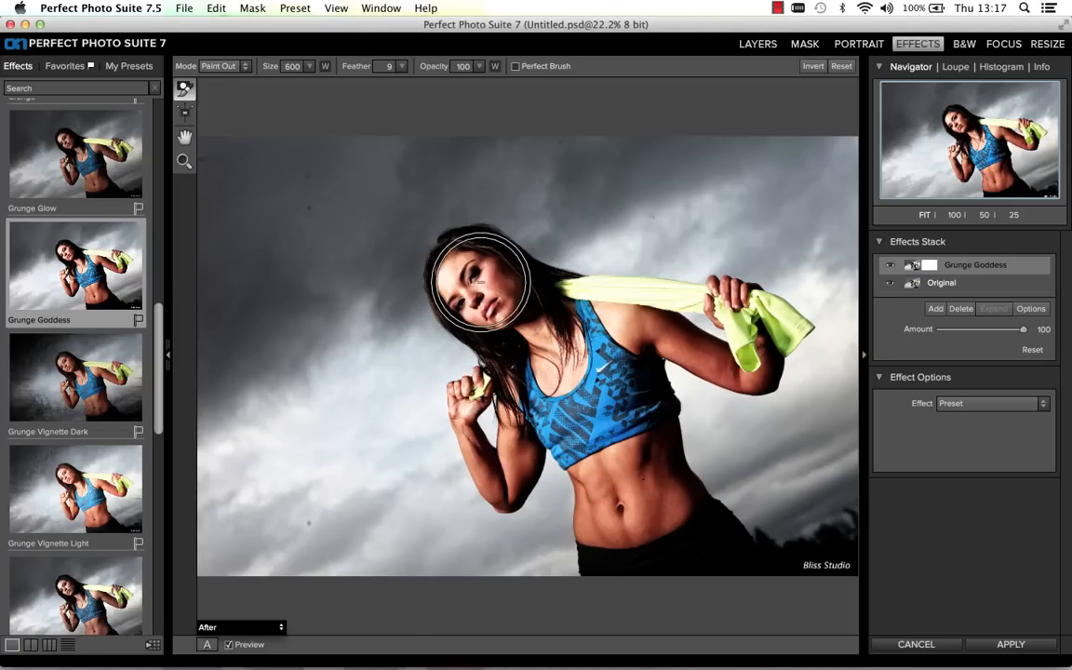
scroll(478, 298, up, 8)
scroll(479, 284, down, 1)
scroll(481, 285, up, 2)
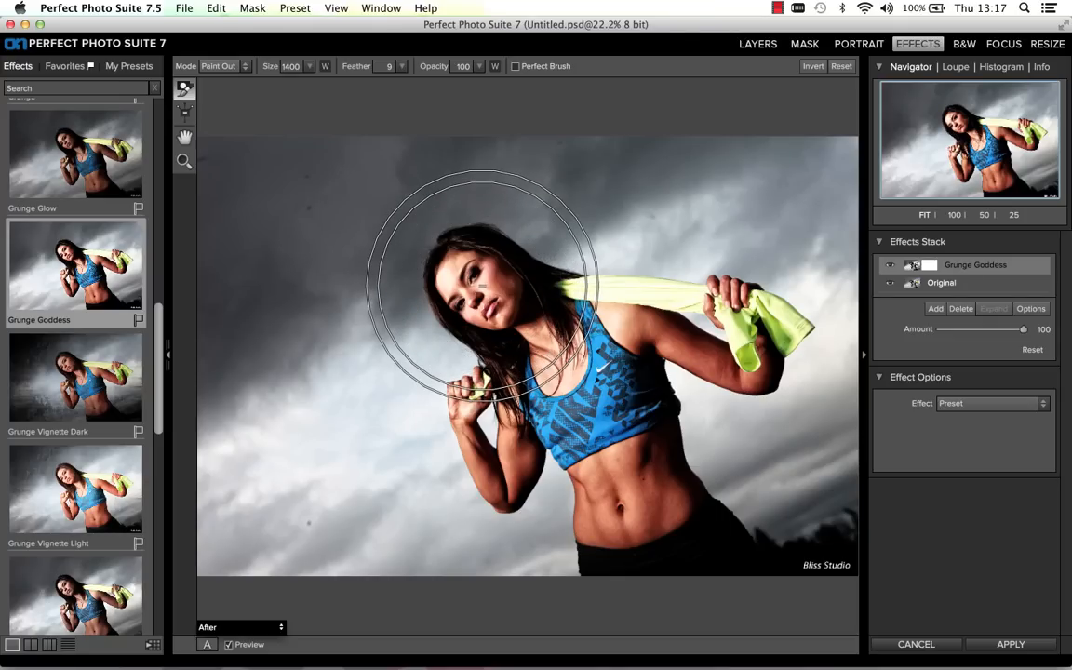
scroll(477, 279, down, 1)
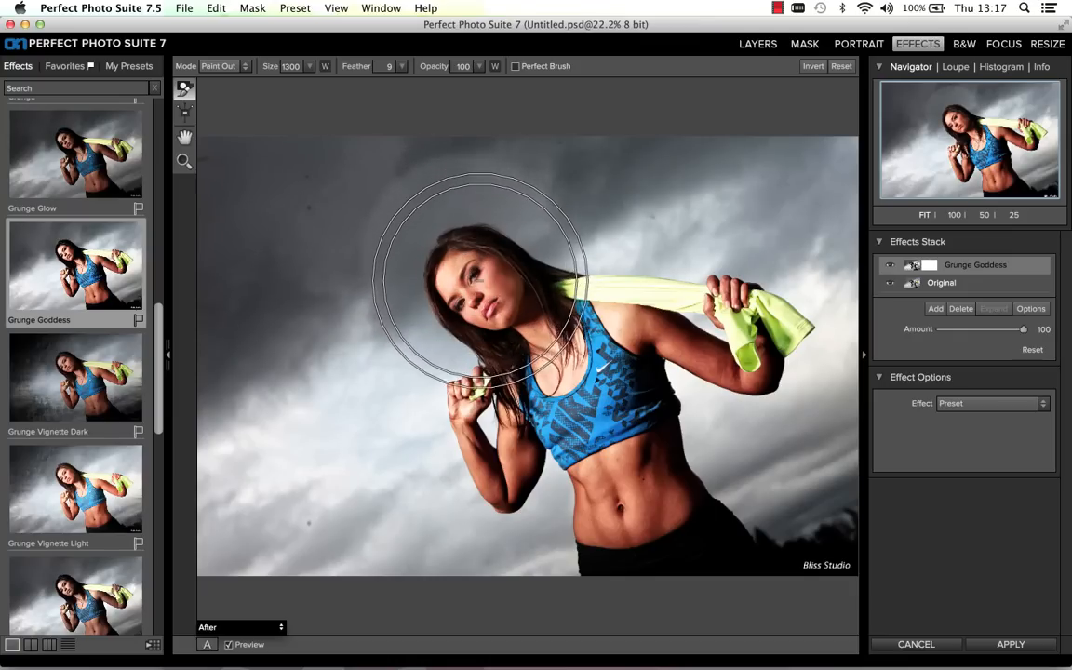
Try painting the Grunge Goddess effect out over the woman's head without edge detection, and undo the stroke
drag(498, 293, 505, 304)
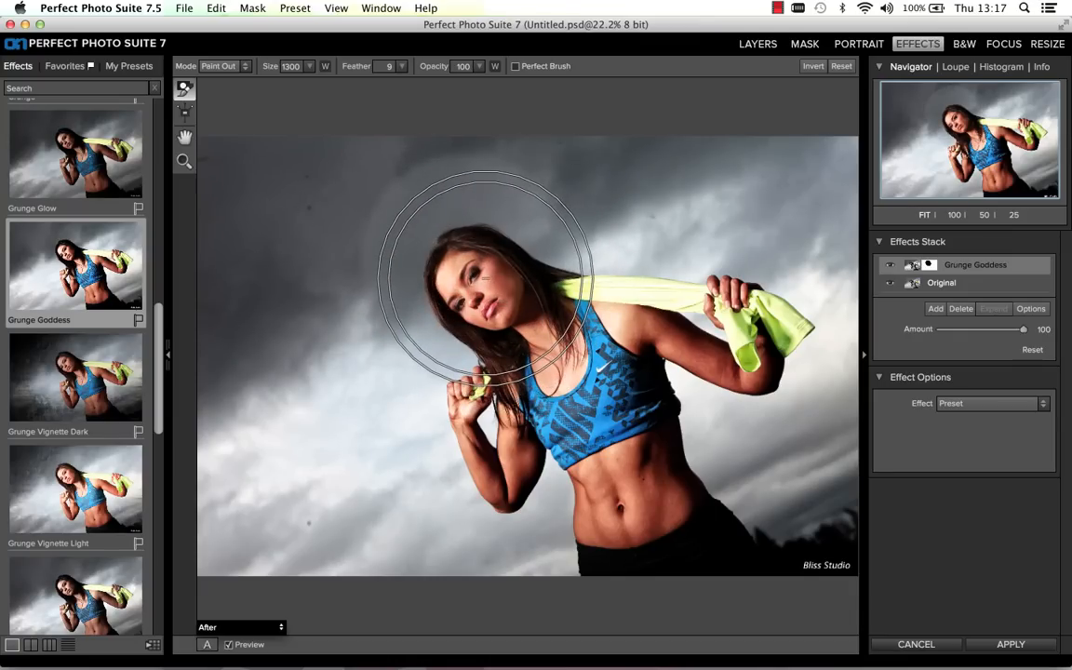
drag(284, 374, 313, 461)
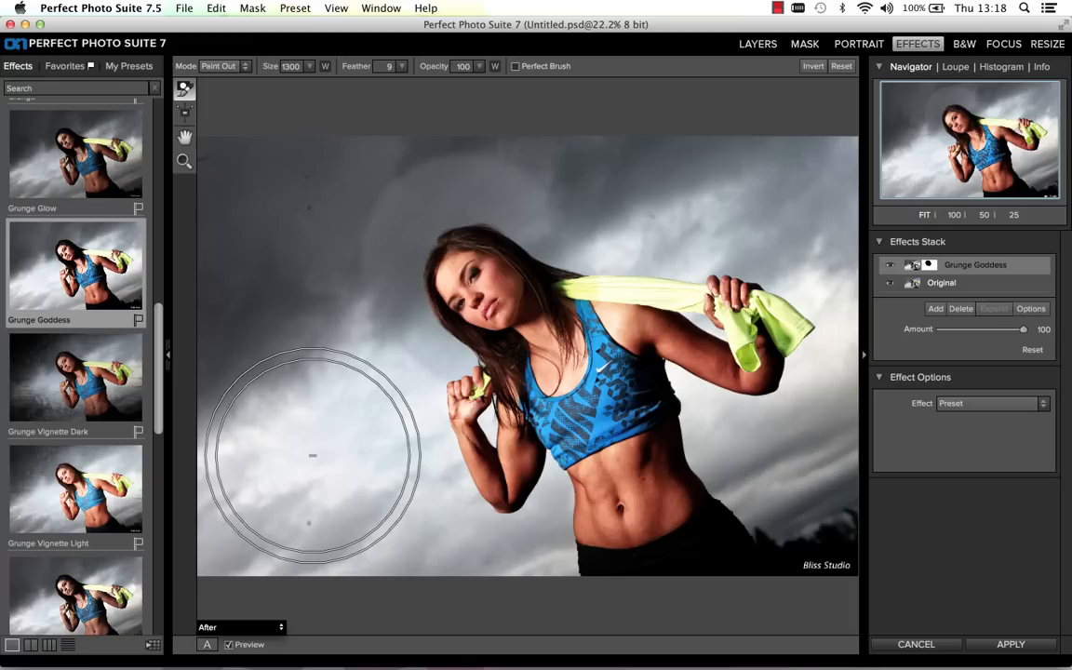
click(313, 456)
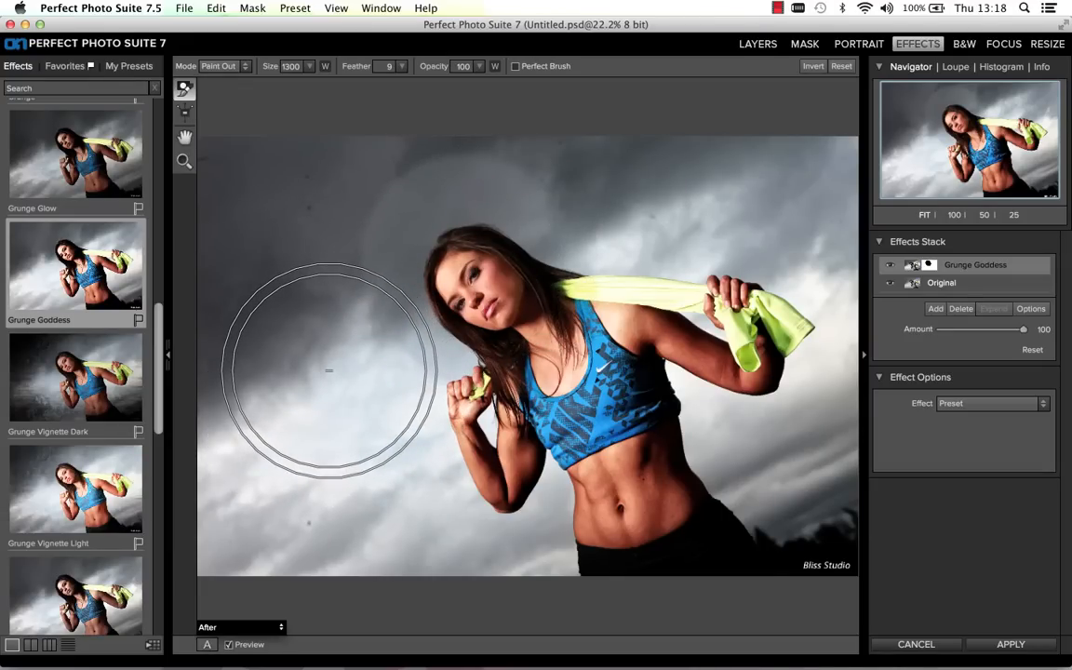
key(super+z)
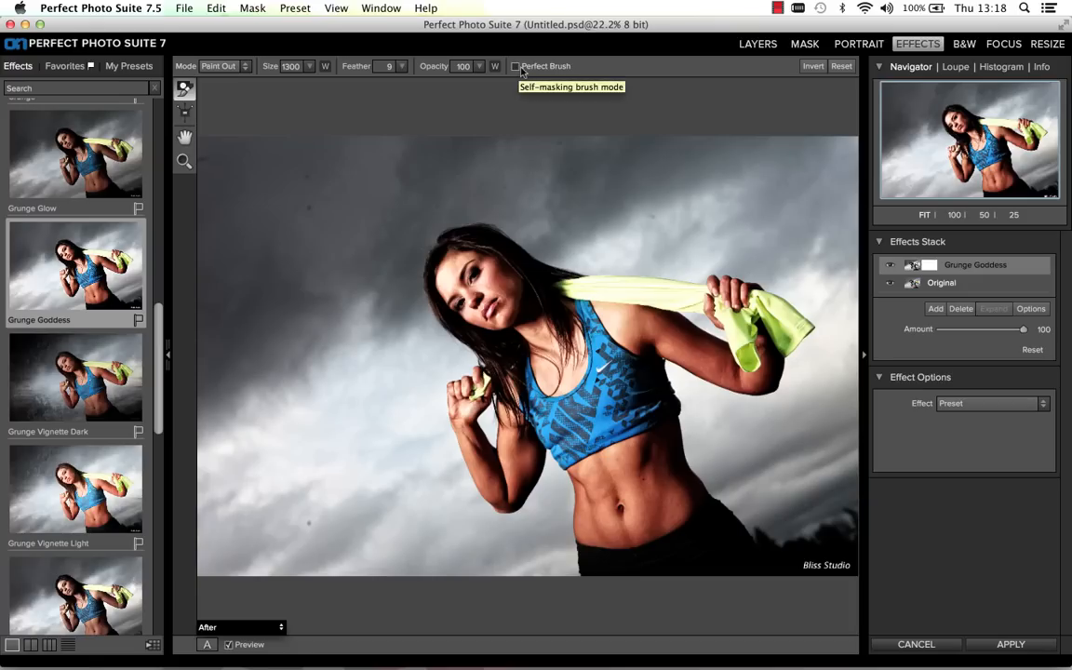
Enable Perfect Brush for the masking brush and paint the Grunge Goddess effect out of the woman's face
click(515, 67)
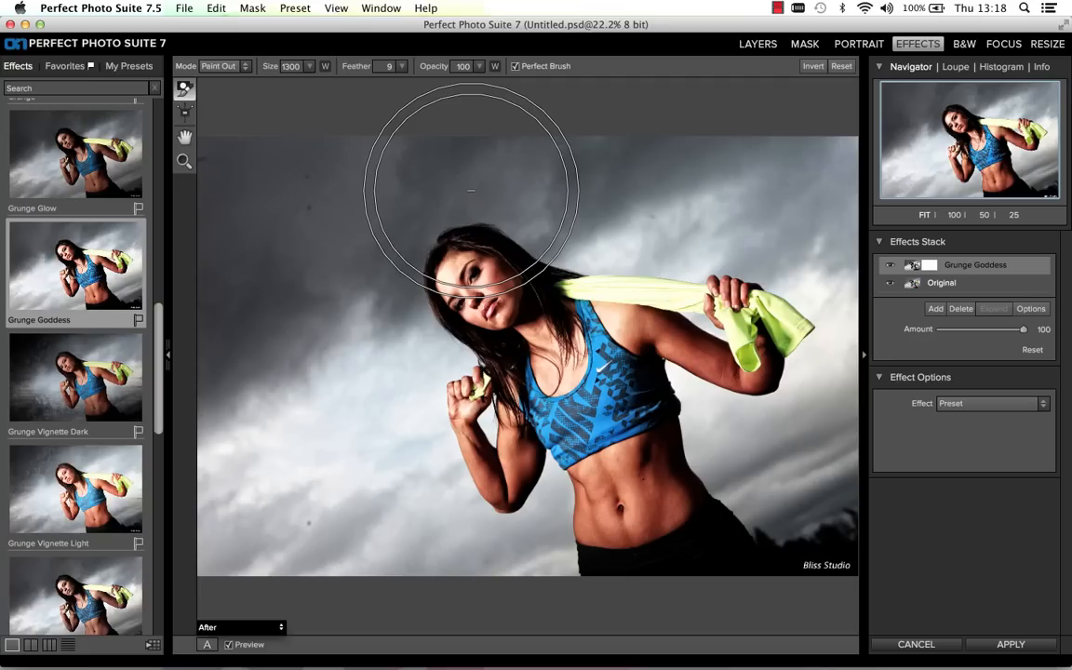
key(x)
key(alt)
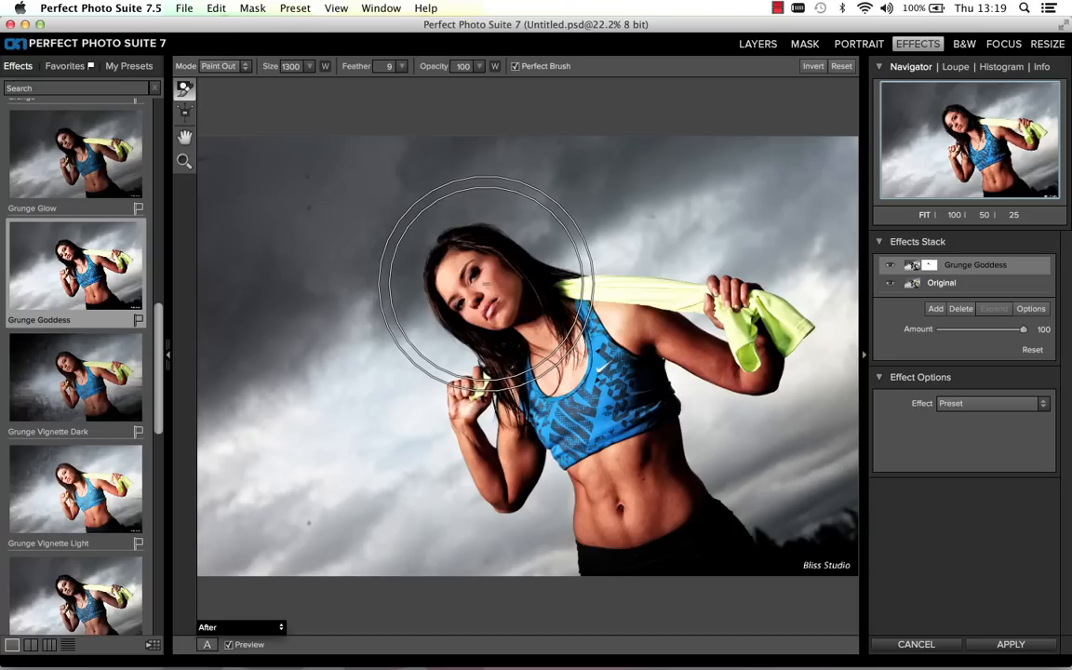
click(486, 284)
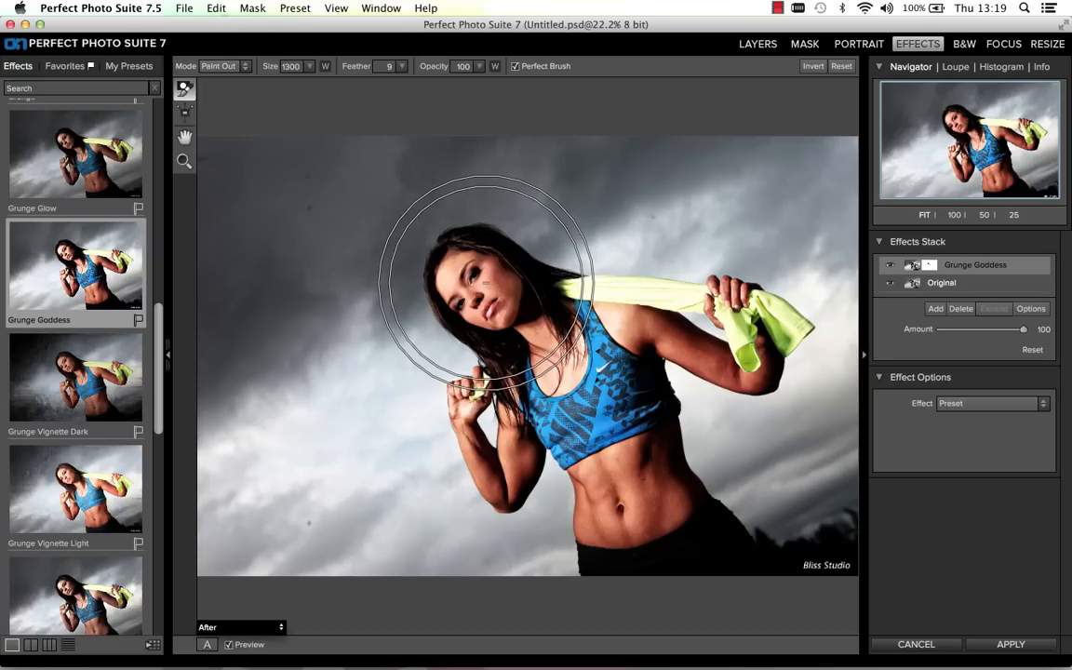
Show the red mask overlay, paint the effect out of the skin on the arms, chest and stomach, and hide the overlay
key(super+m)
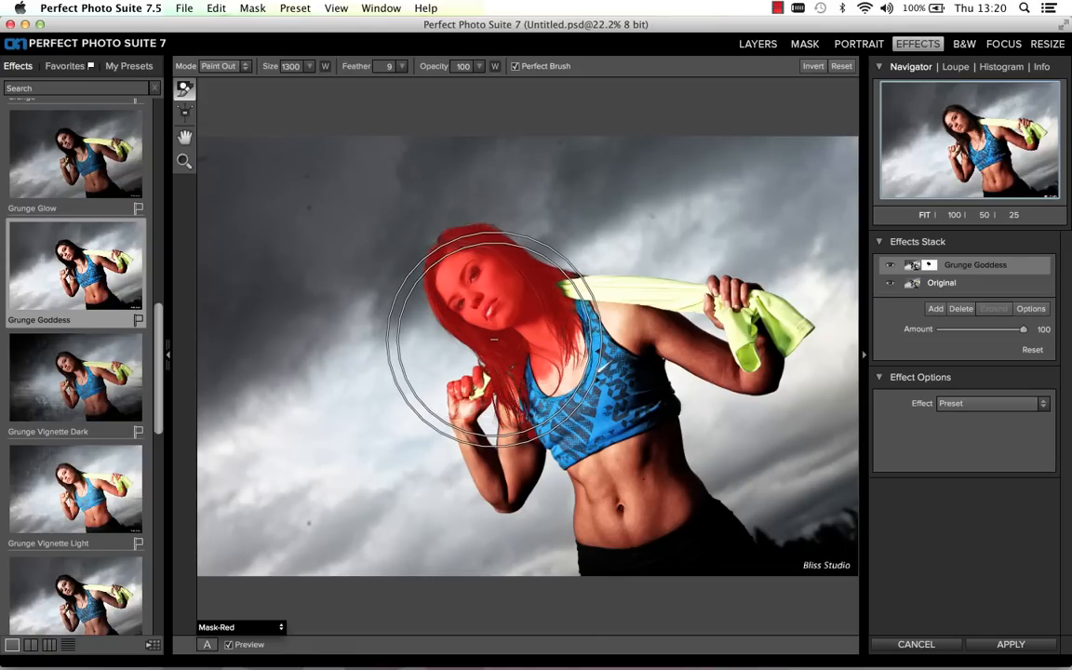
mouse_move(528, 326)
mouse_down()
mouse_move(502, 369)
mouse_move(508, 381)
mouse_move(527, 393)
mouse_move(562, 361)
mouse_up()
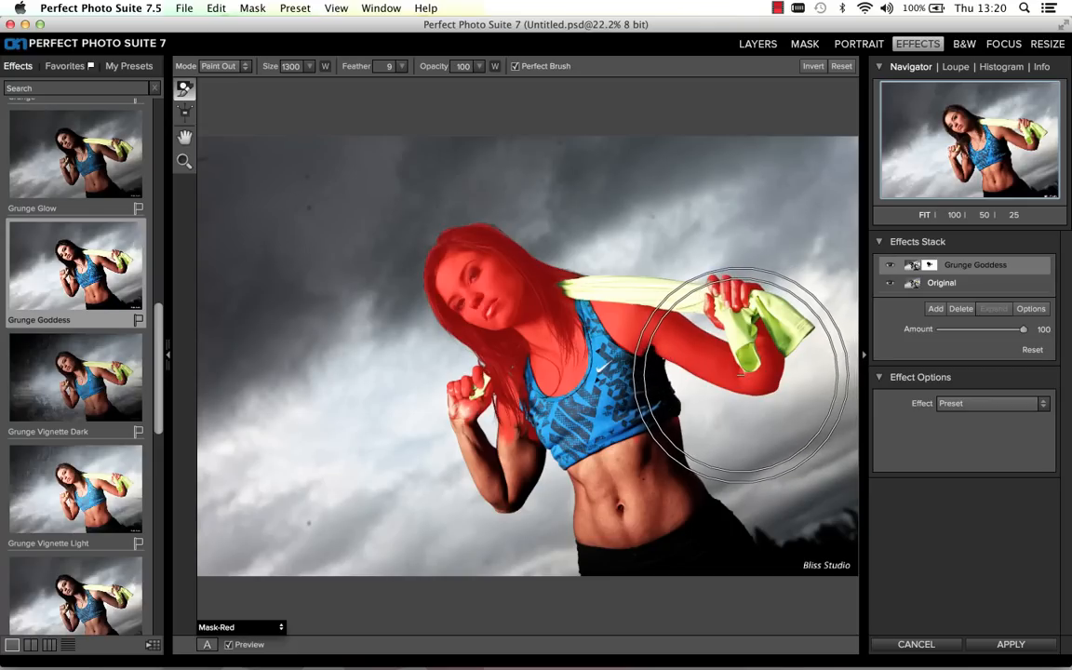
mouse_move(584, 377)
mouse_down()
mouse_move(471, 463)
mouse_move(507, 447)
mouse_move(470, 458)
mouse_move(505, 441)
mouse_move(517, 454)
mouse_move(531, 446)
mouse_move(493, 456)
mouse_move(526, 439)
mouse_move(491, 454)
mouse_move(541, 466)
mouse_move(530, 477)
mouse_move(485, 489)
mouse_move(494, 475)
mouse_move(470, 466)
mouse_move(485, 456)
mouse_move(460, 410)
mouse_up()
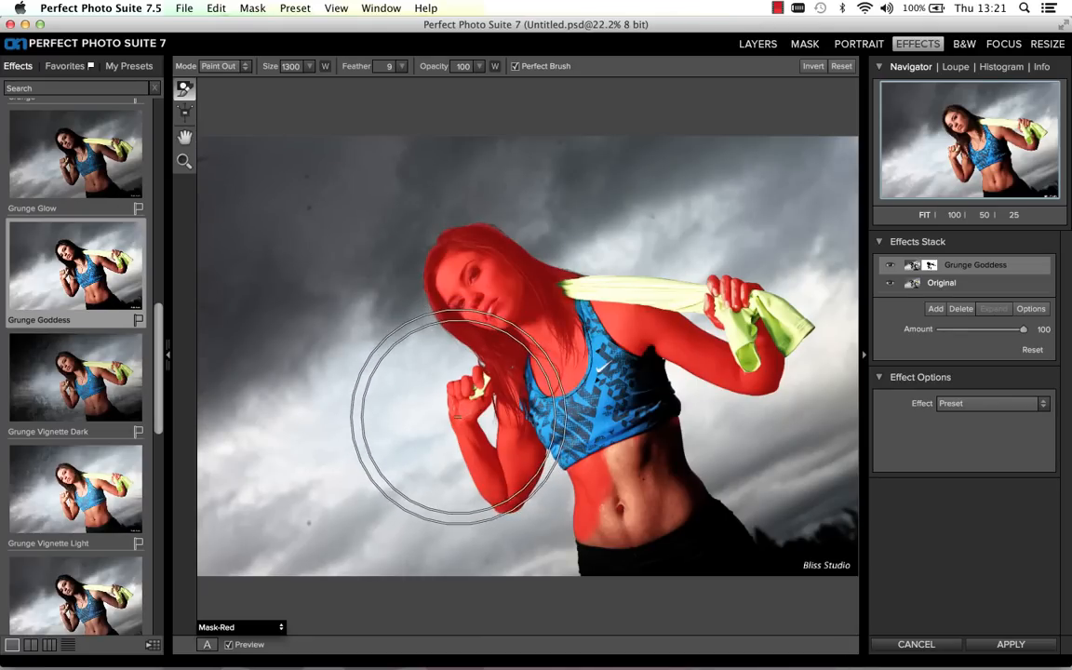
mouse_move(605, 465)
mouse_down()
mouse_move(600, 503)
mouse_move(612, 467)
mouse_up()
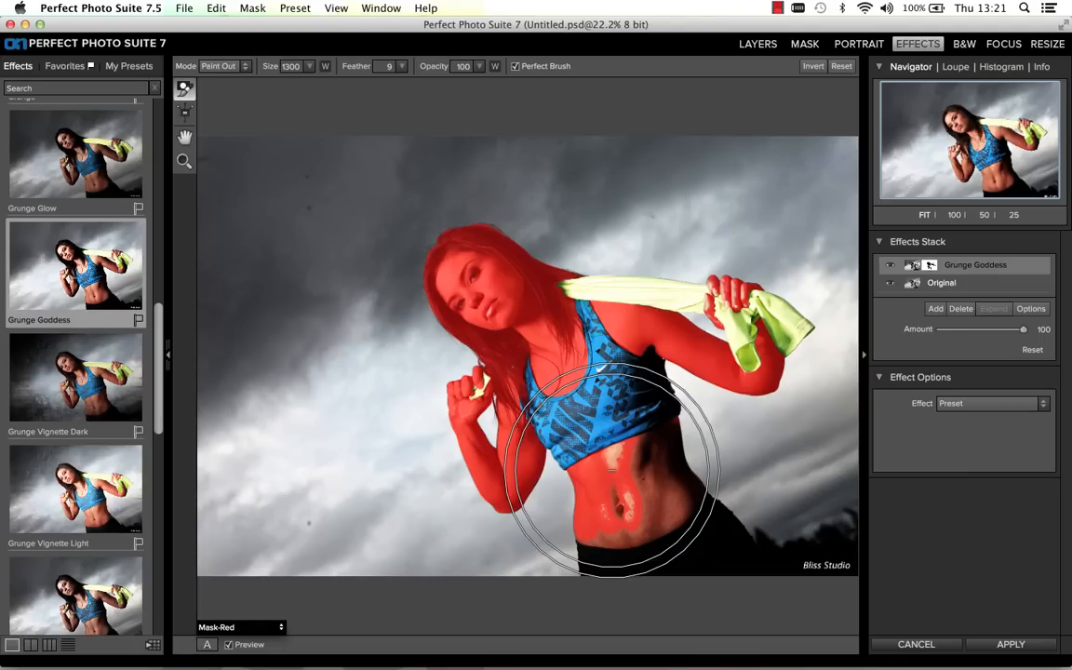
mouse_move(611, 470)
mouse_down()
mouse_move(654, 463)
mouse_move(632, 472)
mouse_move(645, 466)
mouse_move(654, 490)
mouse_move(646, 448)
mouse_move(664, 446)
mouse_move(671, 473)
mouse_move(626, 488)
mouse_up()
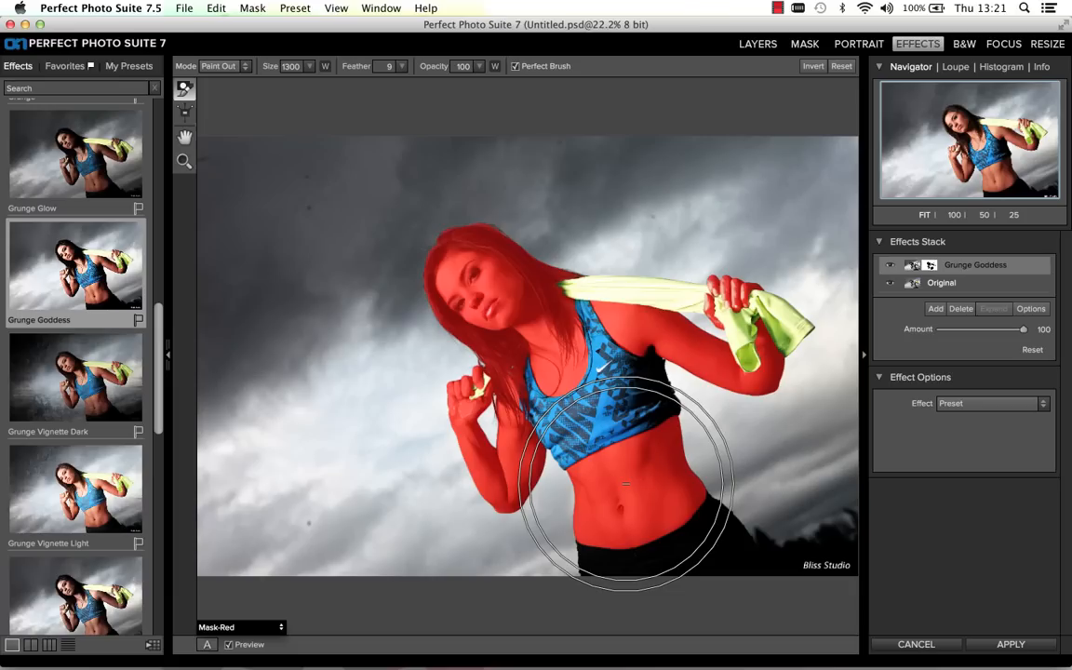
key(super+m)
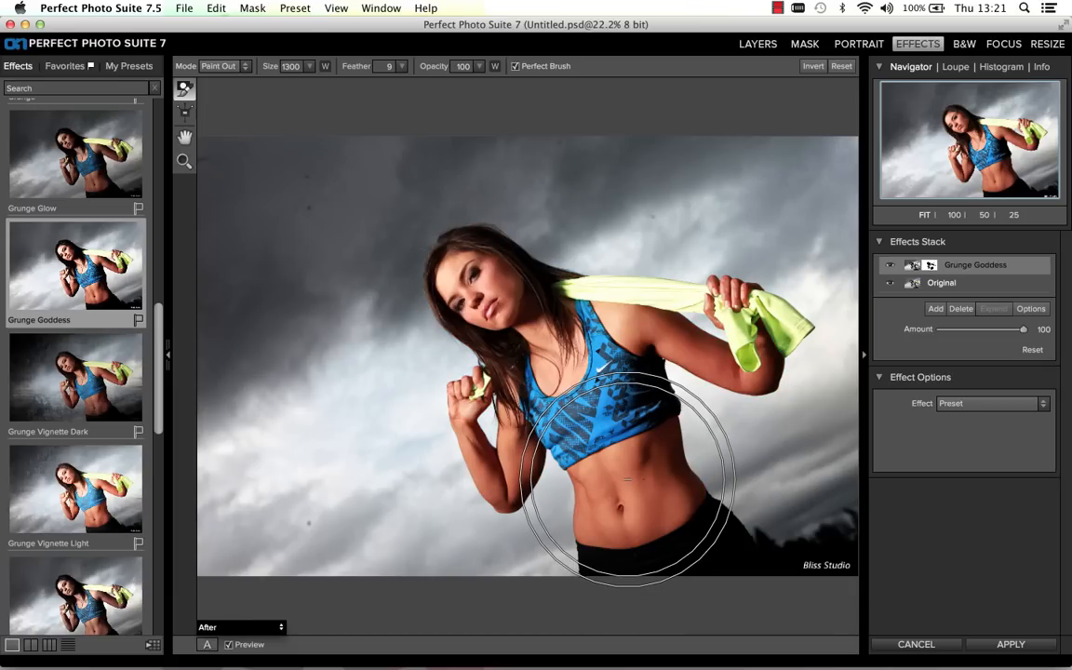
Reduce the masking brush to size 900
key(bracketleft)
key(bracketleft)
key(bracketleft)
key(bracketleft)
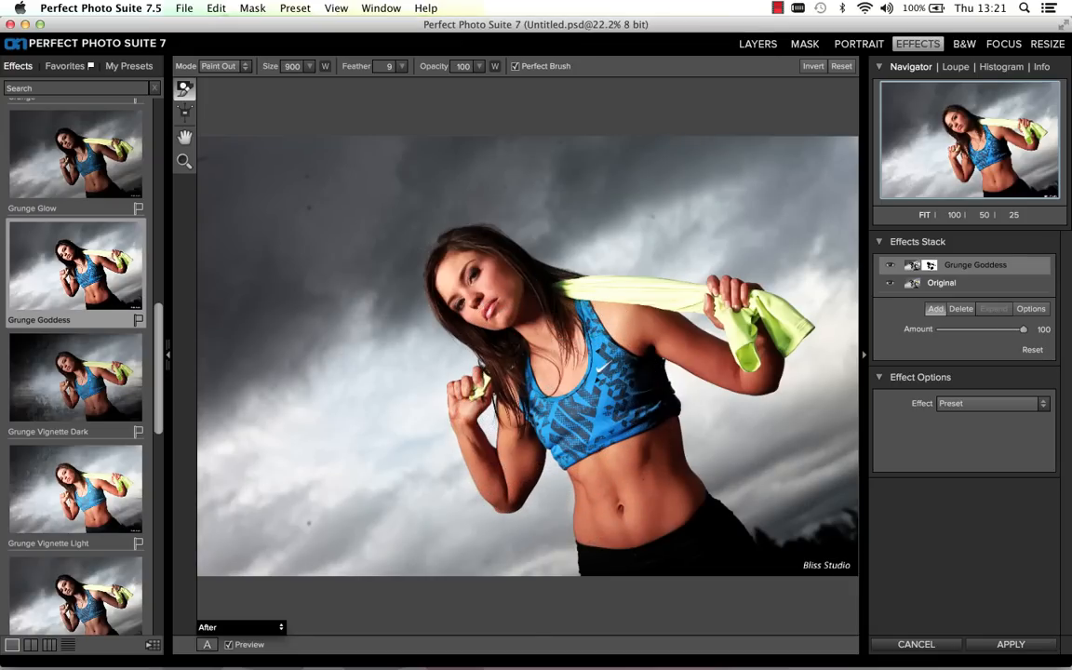
Add an empty layer above Grunge Goddess in the effects stack, and collapse the Grunge category in the effects library
click(936, 309)
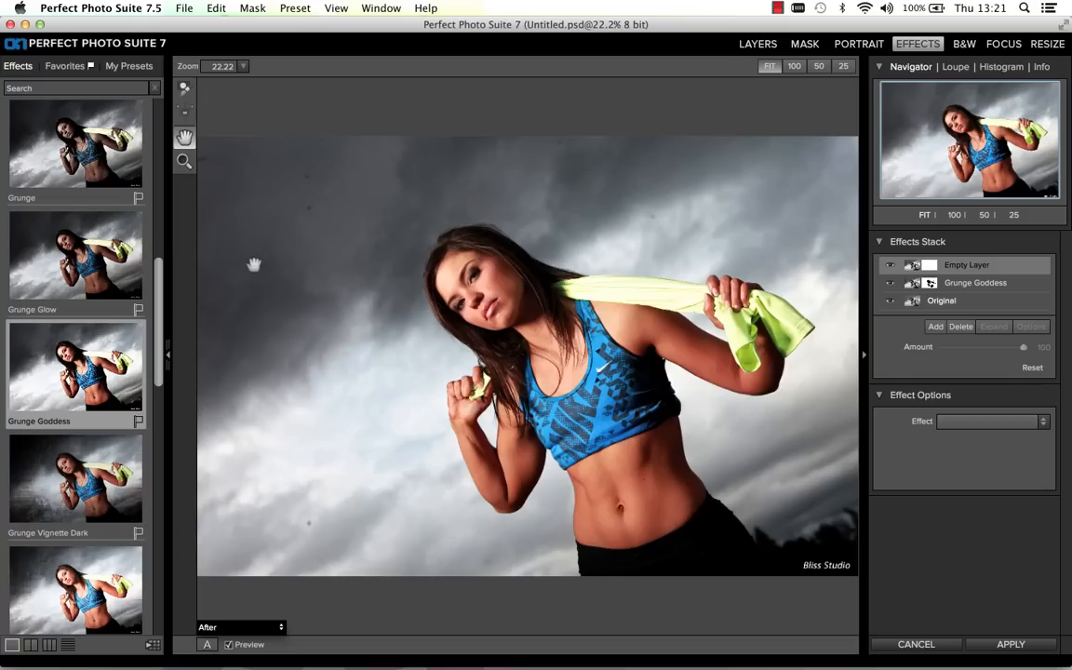
drag(154, 284, 164, 104)
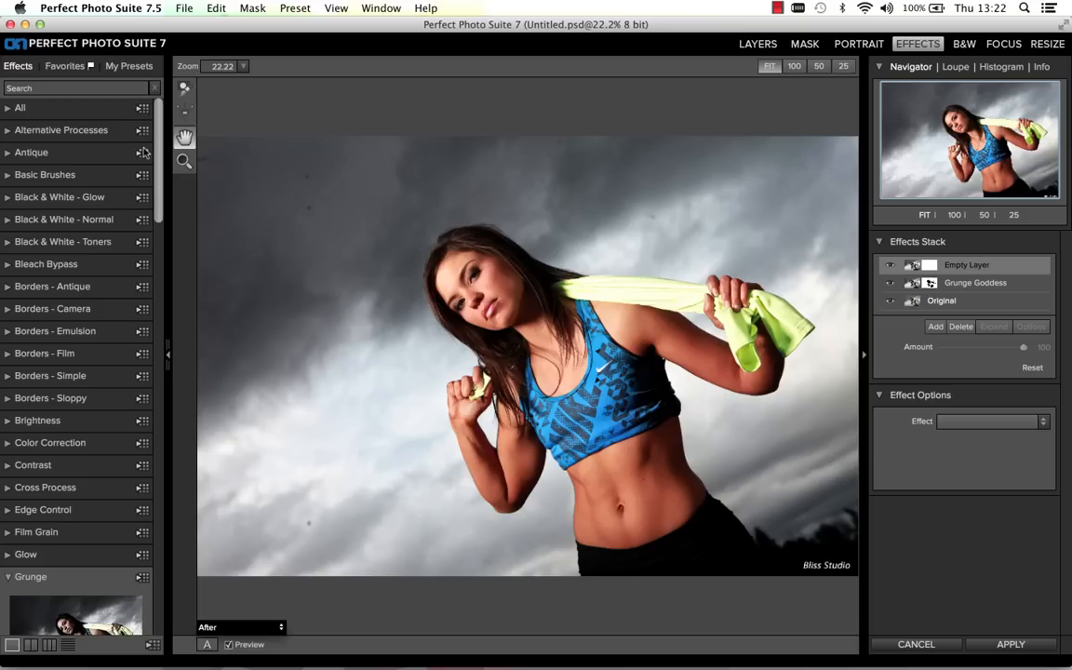
click(69, 88)
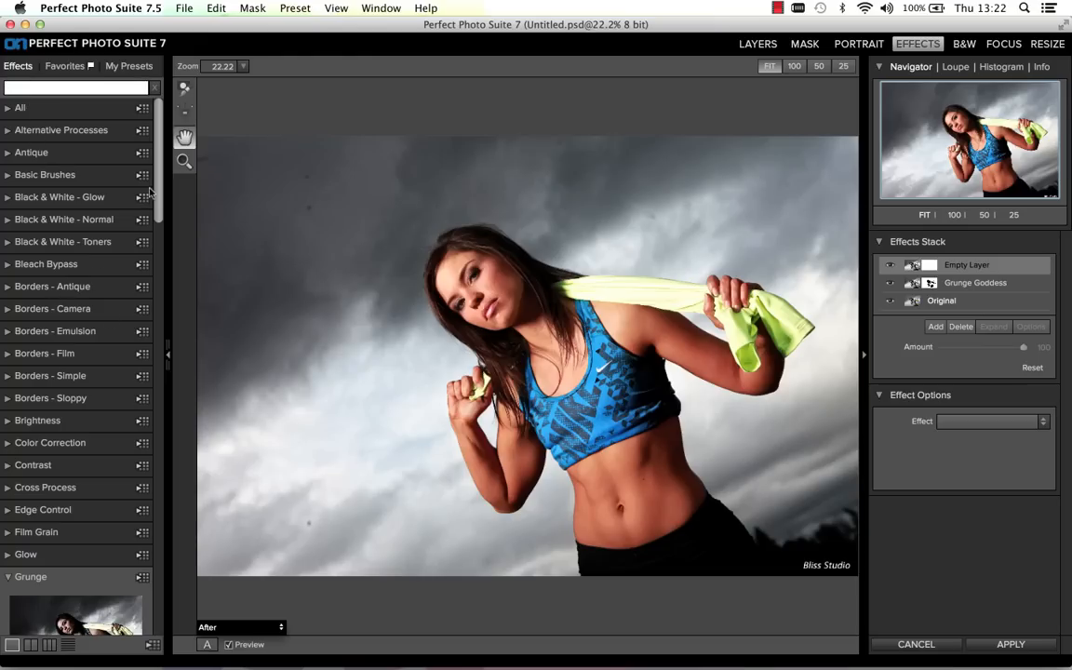
click(18, 577)
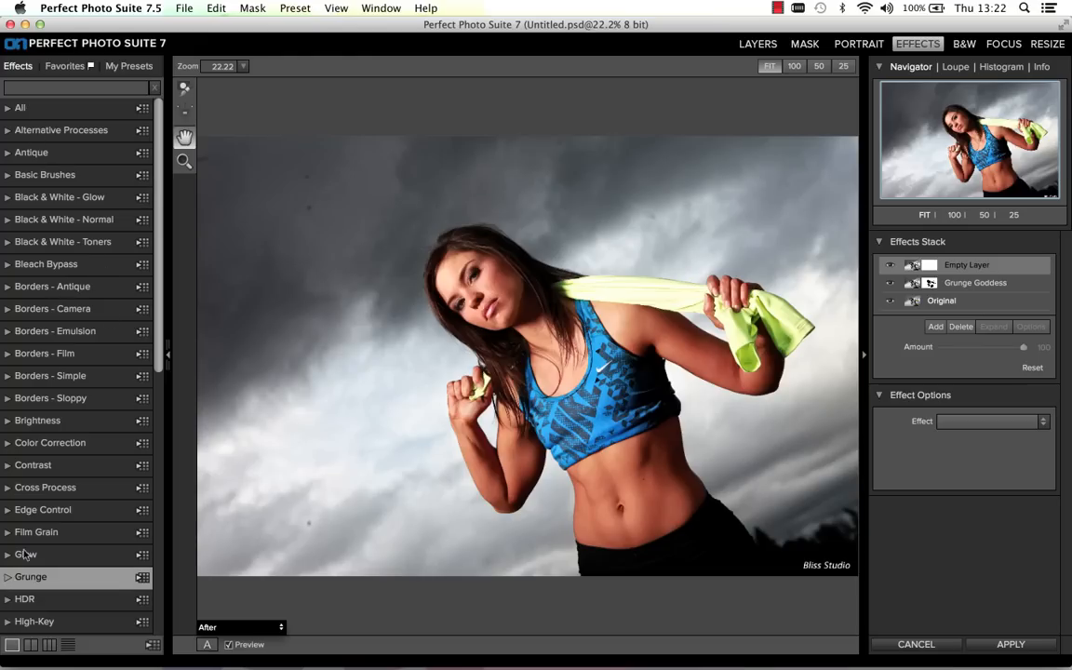
Browse the list of effect categories and search the effects library for "urban"
scroll(156, 187, down, 10)
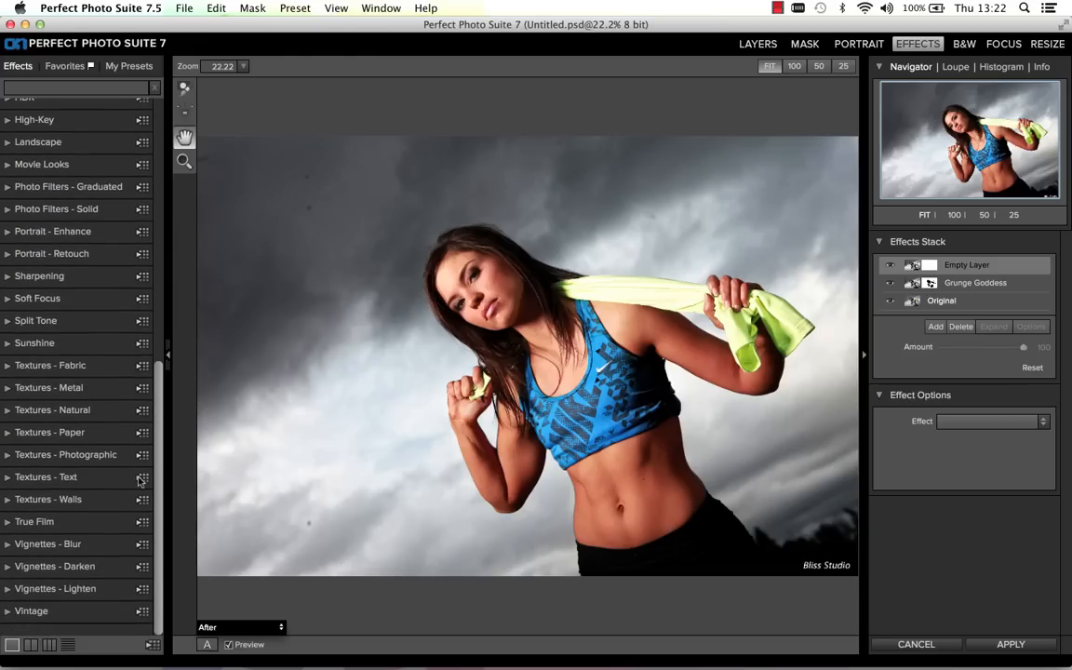
scroll(151, 197, up, 9)
scroll(152, 181, up, 2)
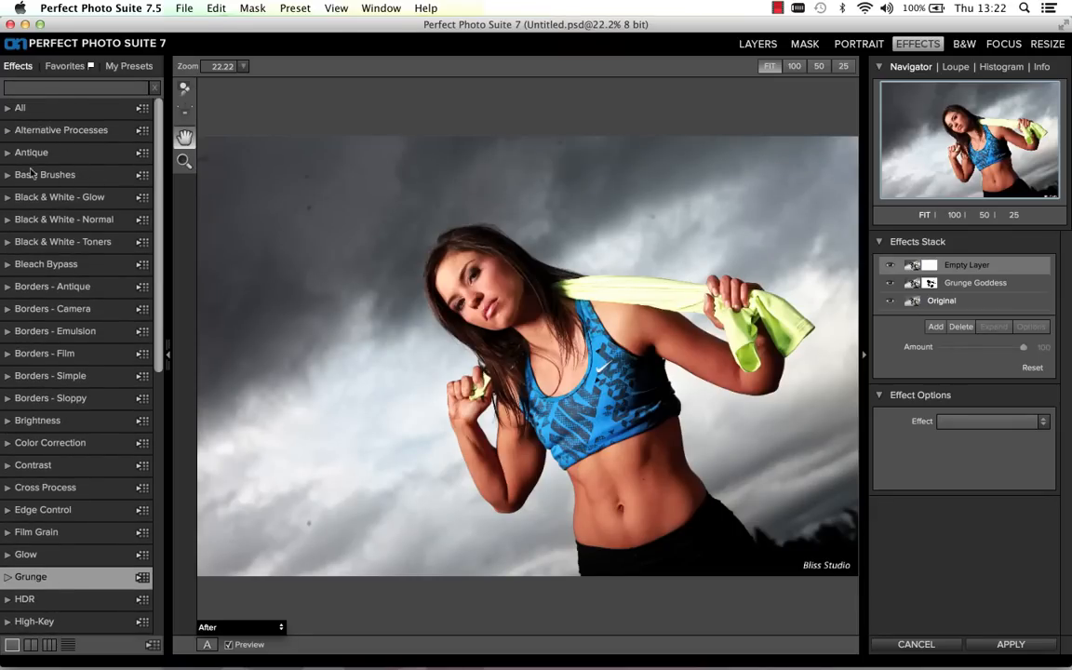
click(69, 88)
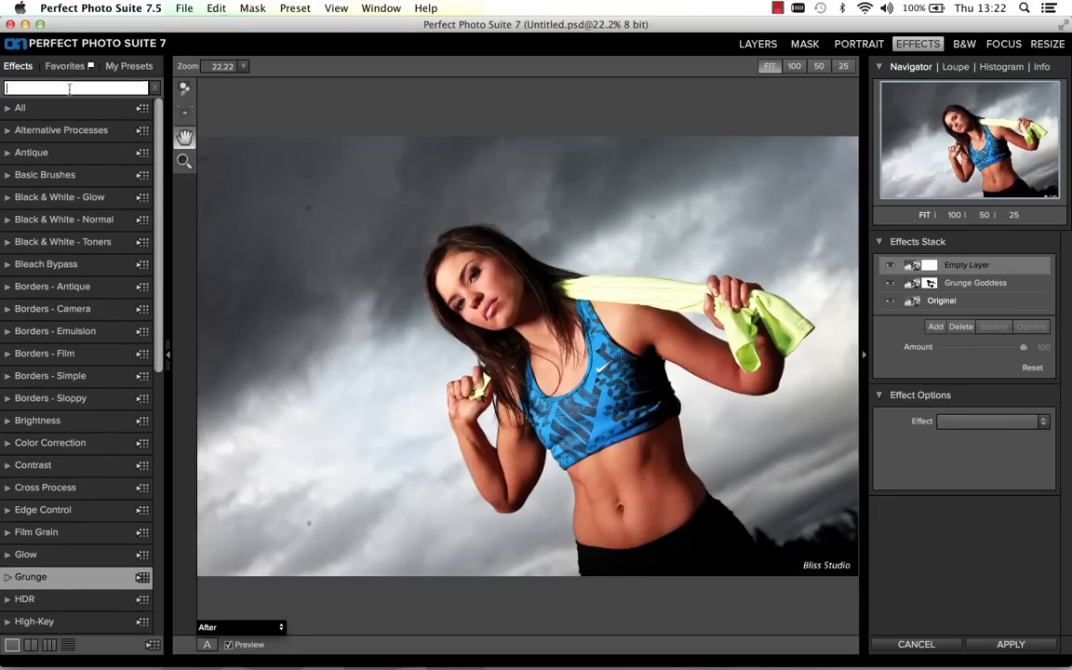
text(urban)
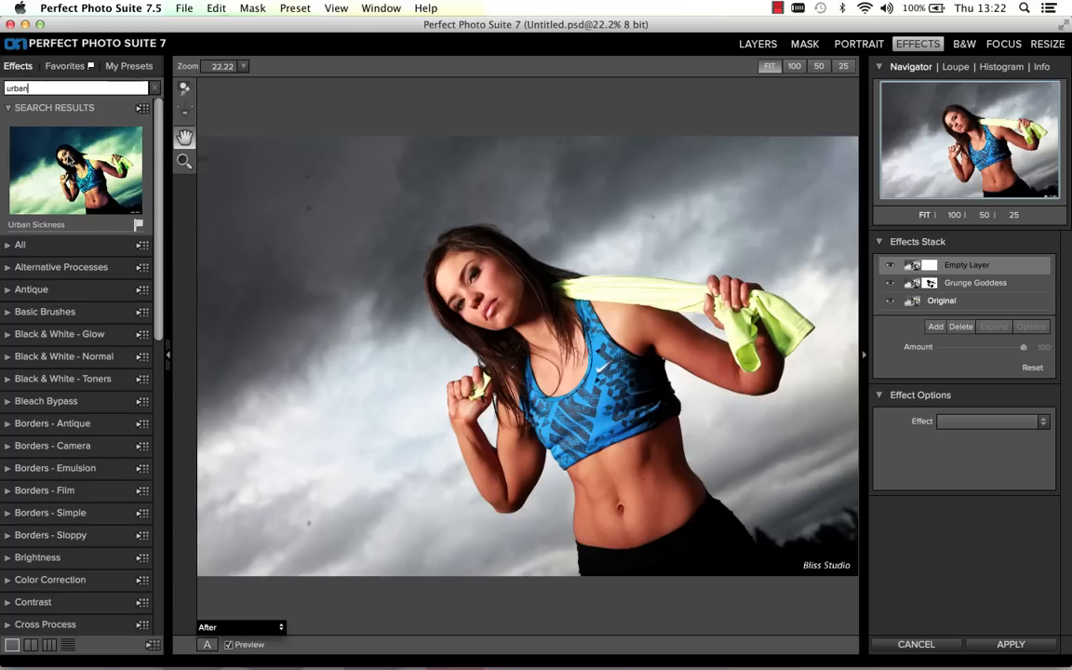
Turn on the Browser Pop-up display for the effects library
click(336, 8)
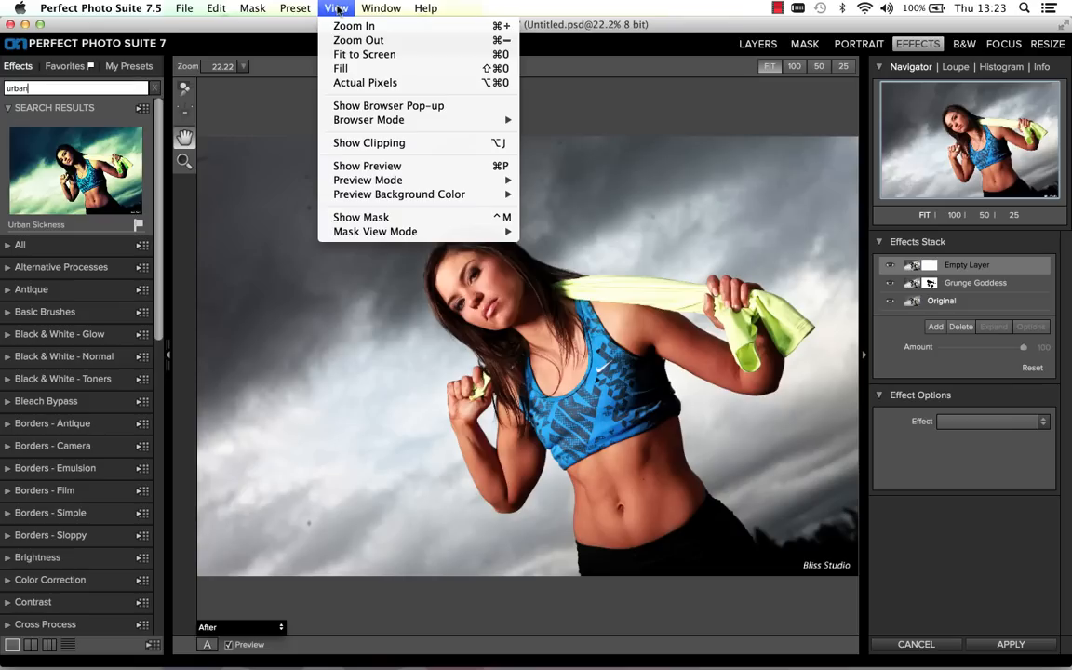
click(358, 104)
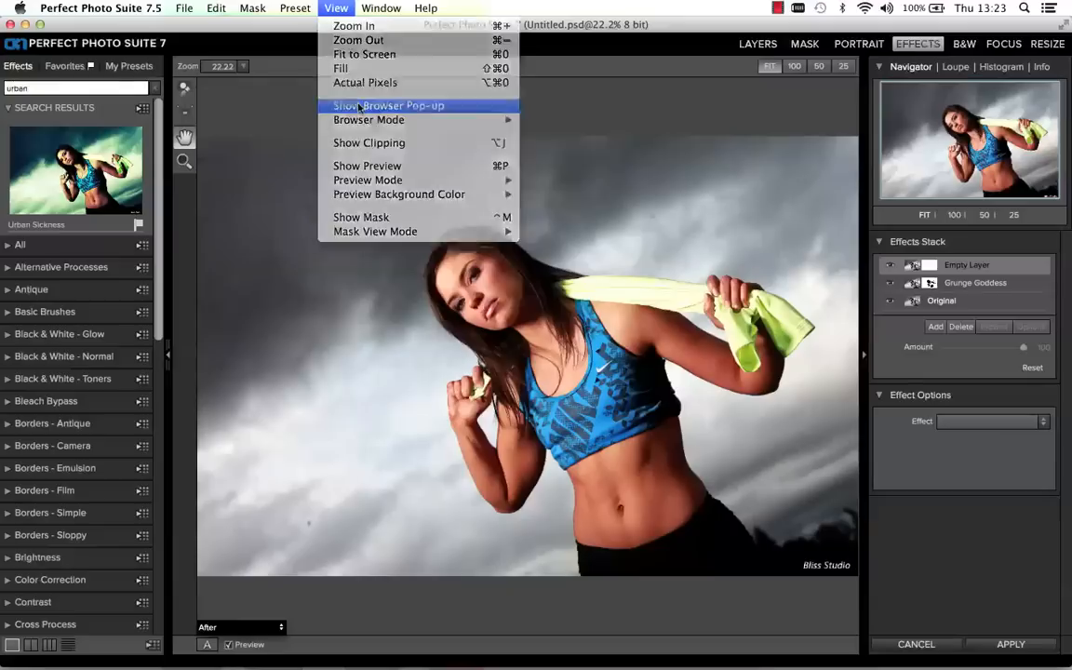
click(349, 13)
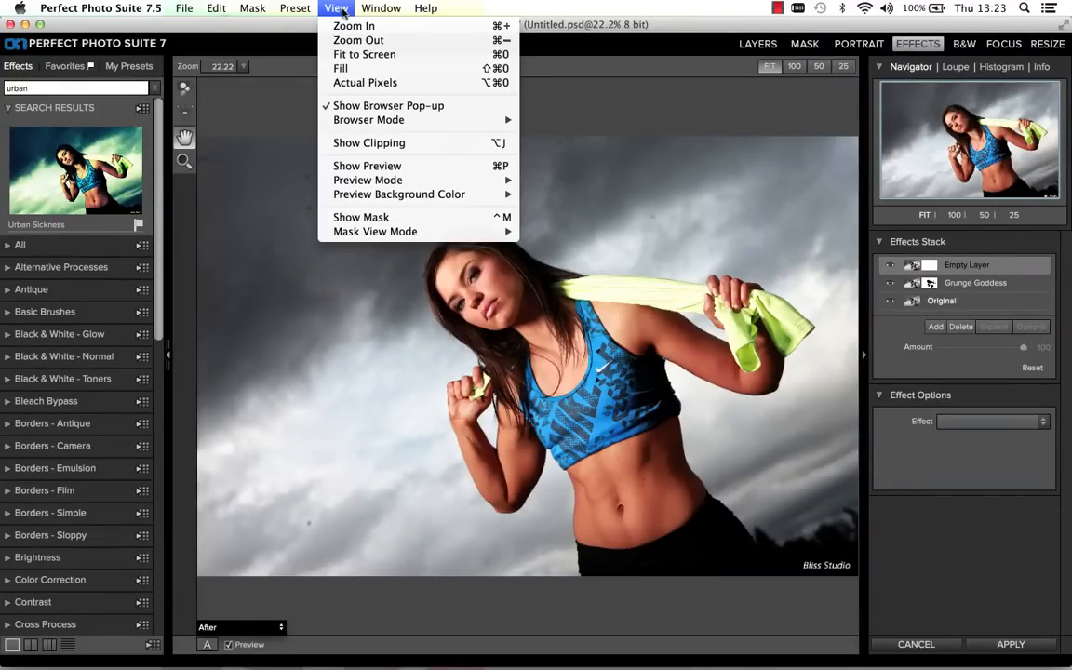
click(339, 106)
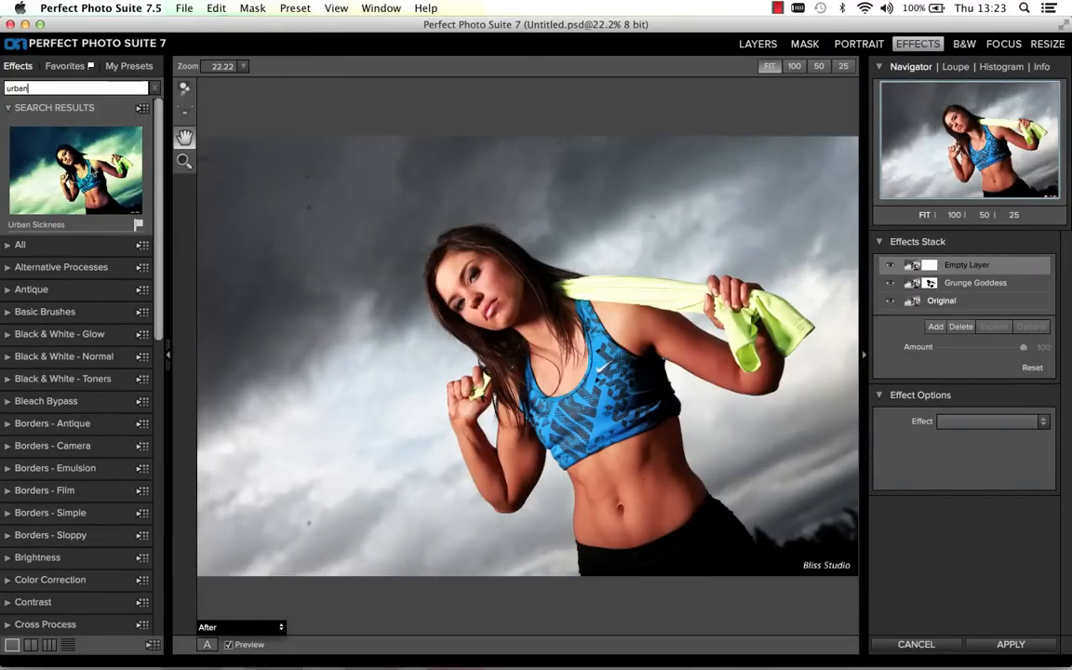
mouse_move(89, 169)
click(330, 7)
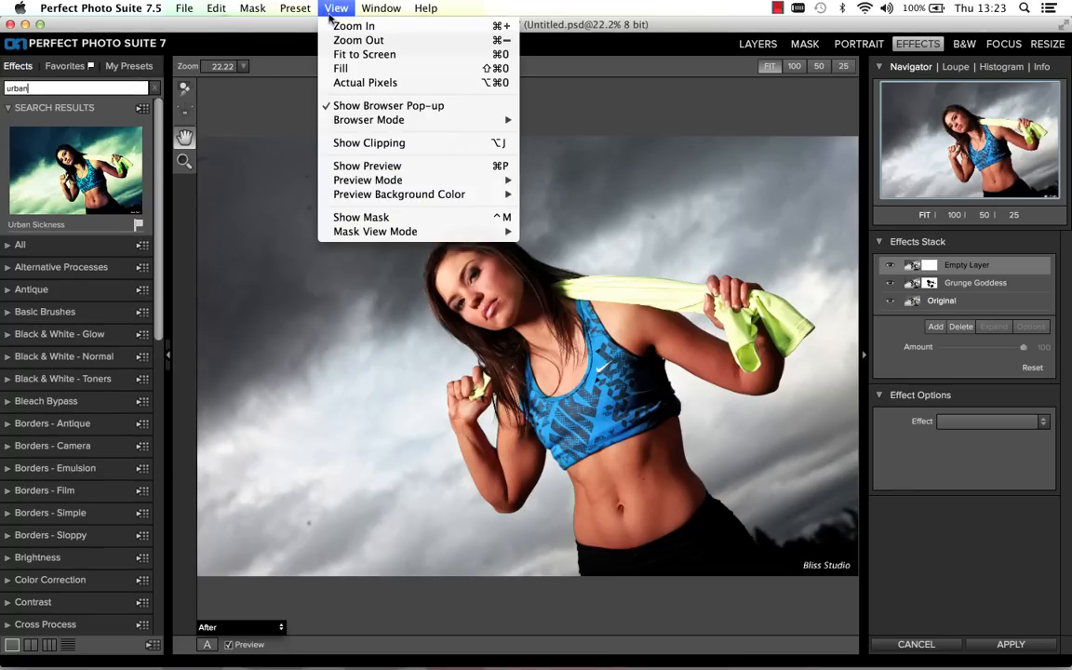
click(329, 9)
scroll(145, 256, down, 3)
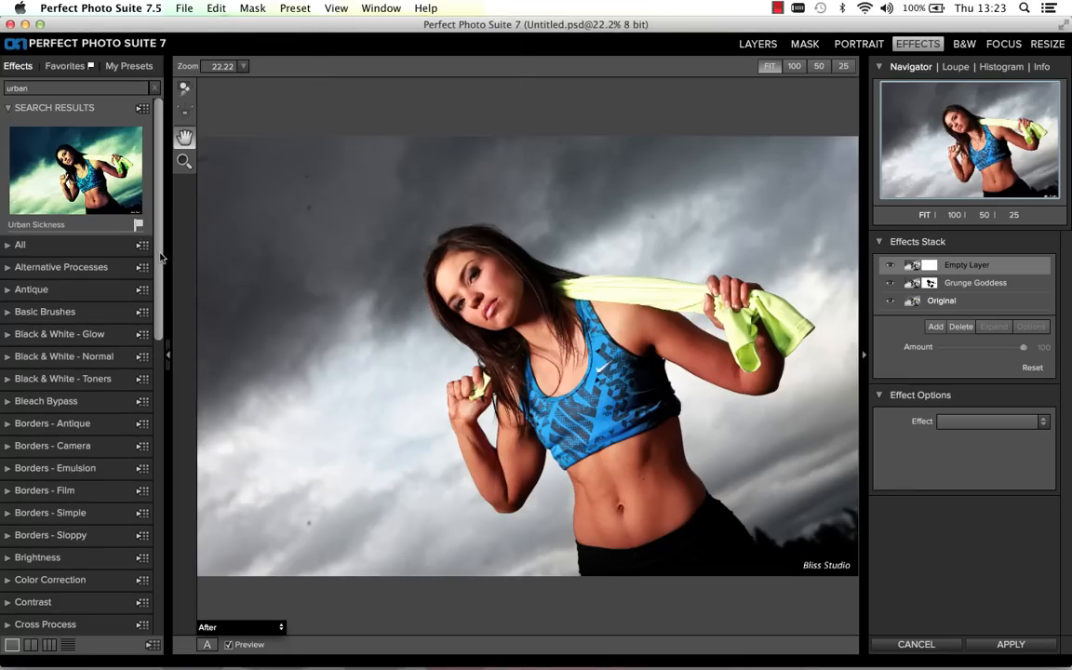
Browse the effects library down to the True Film category, check its effects, and return to the search results
scroll(164, 287, down, 10)
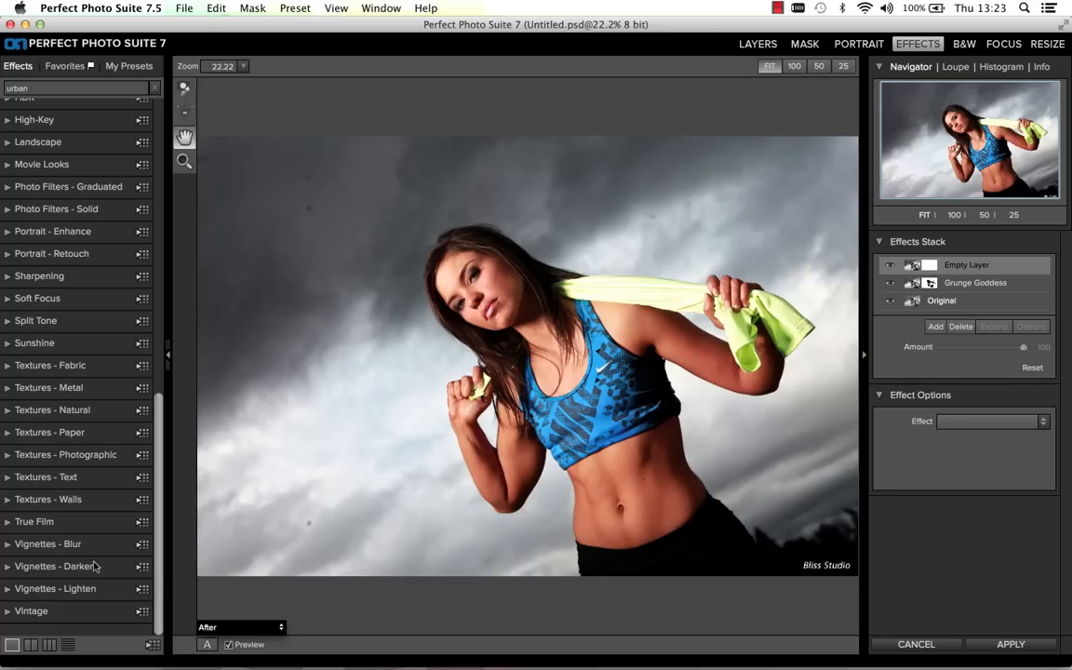
click(37, 525)
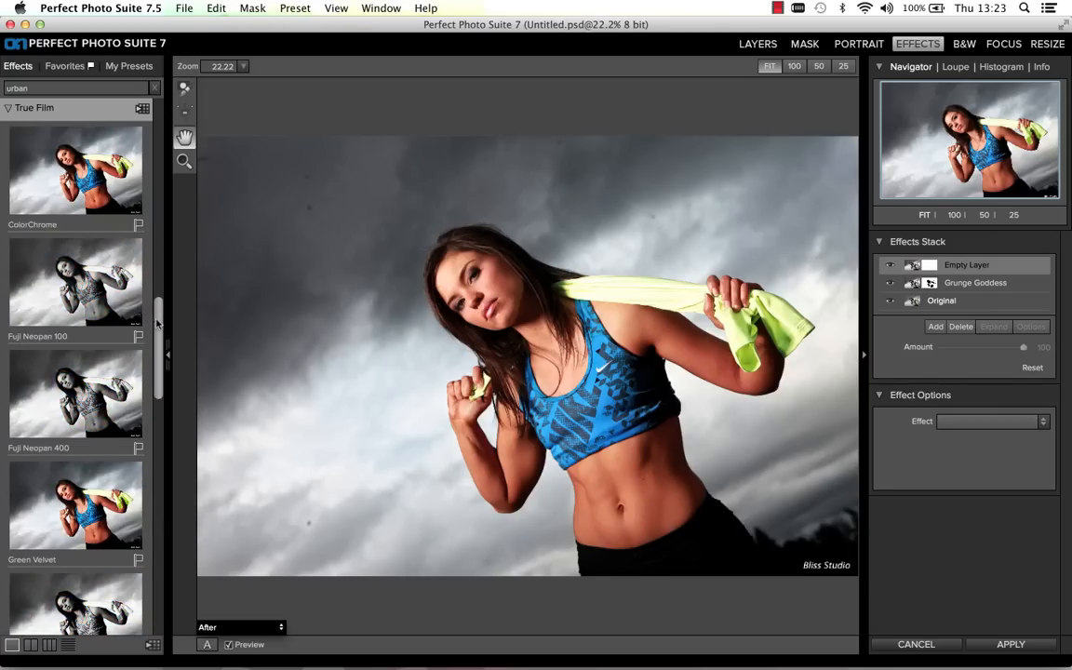
scroll(144, 291, up, 5)
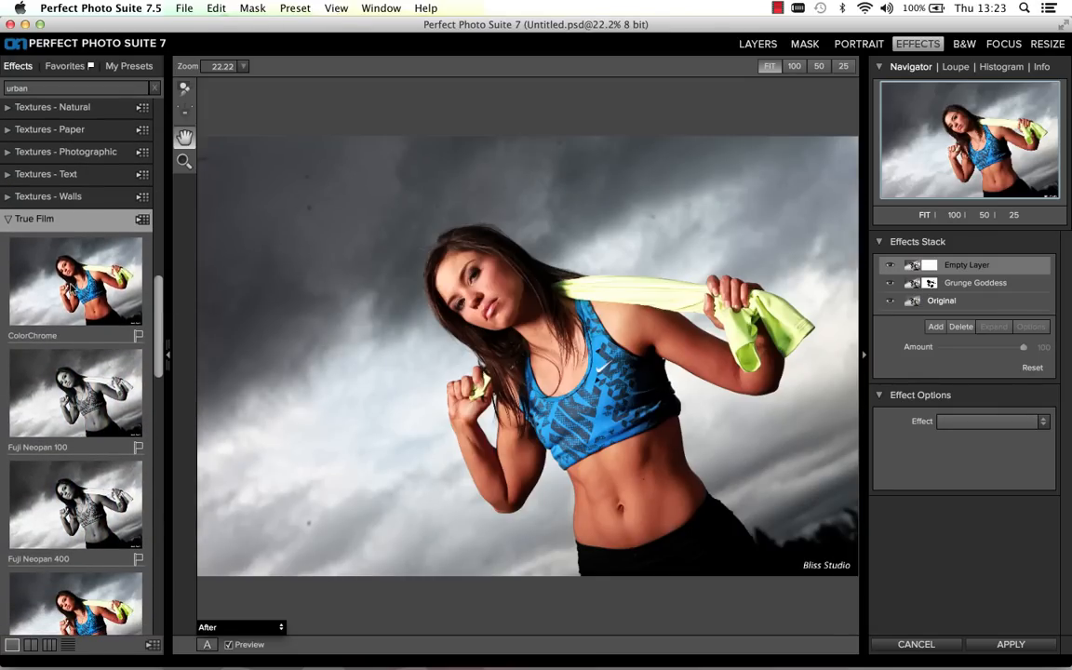
mouse_move(68, 289)
scroll(161, 291, up, 3)
drag(161, 291, 161, 113)
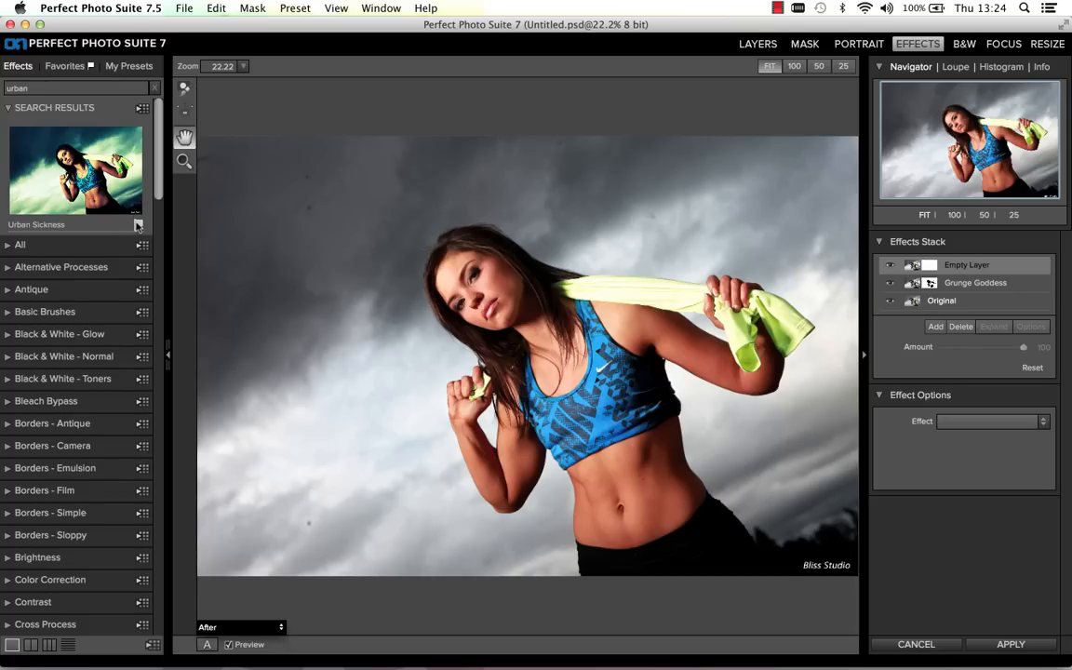
Clear the effects search and apply Urban Sickness from the favorites to the empty layer
click(154, 88)
click(72, 65)
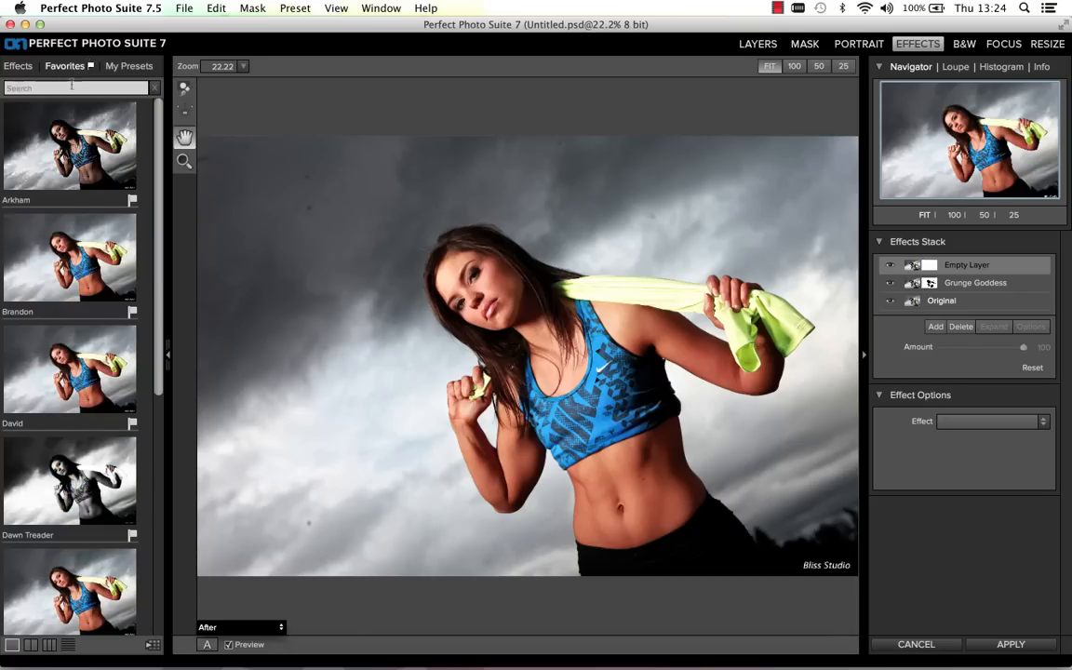
drag(157, 172, 159, 423)
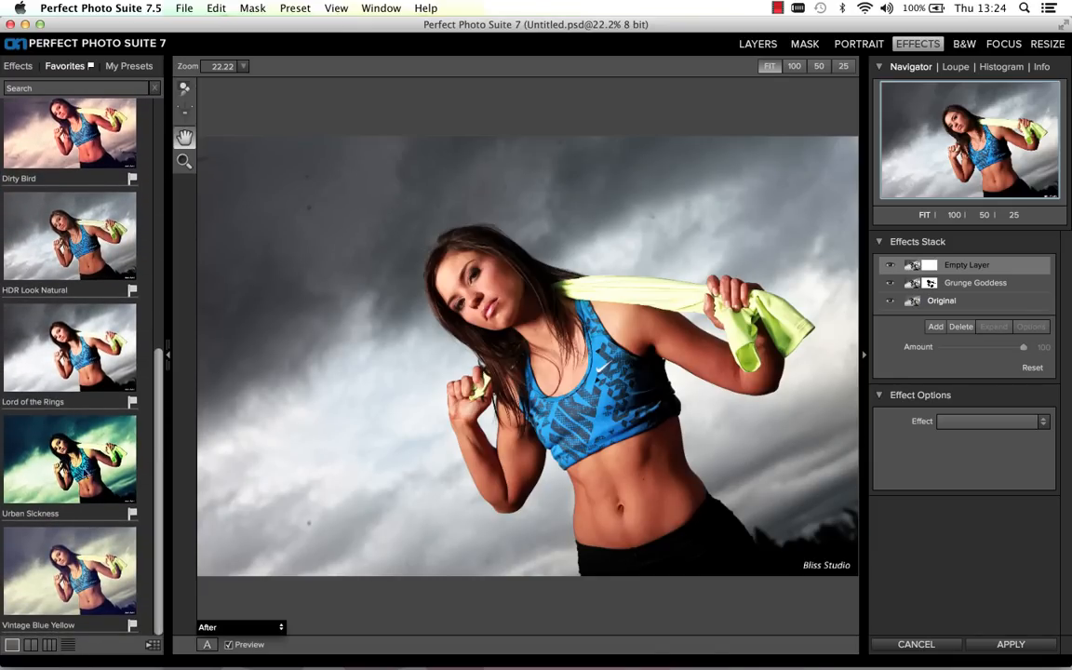
click(73, 428)
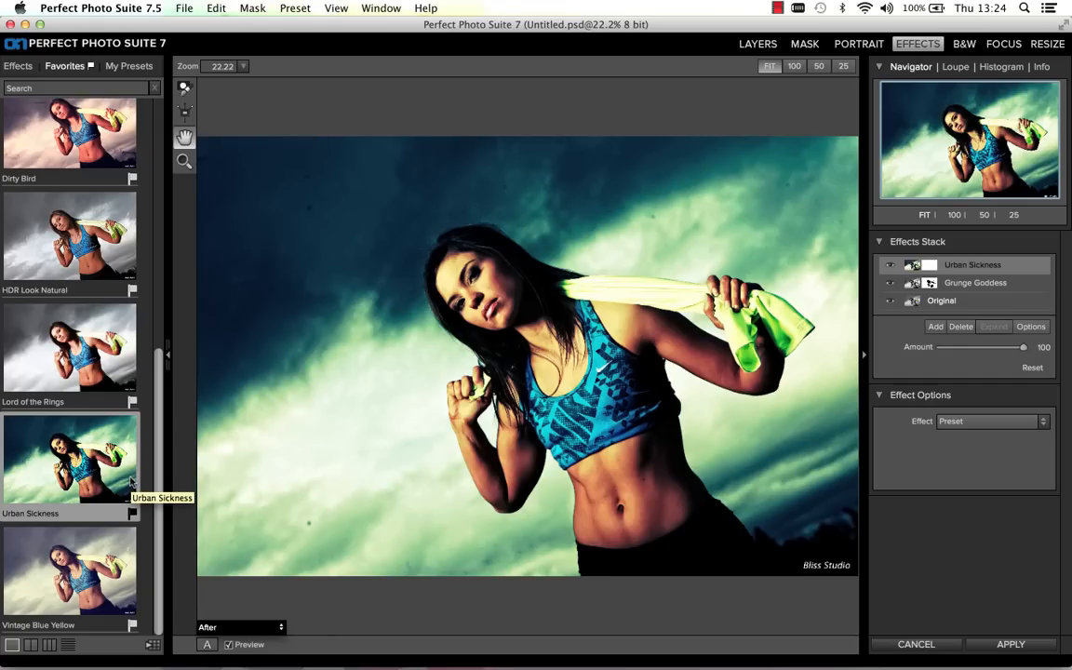
Turn off the Browser Pop-up display and set the Urban Sickness layer's amount to 60
click(335, 9)
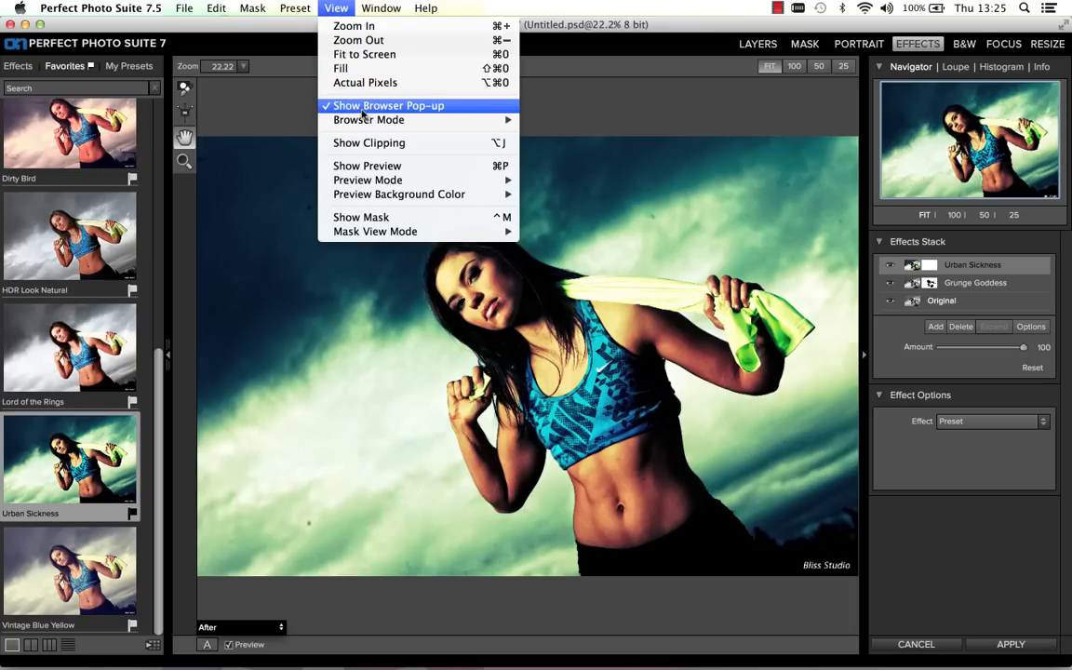
click(372, 106)
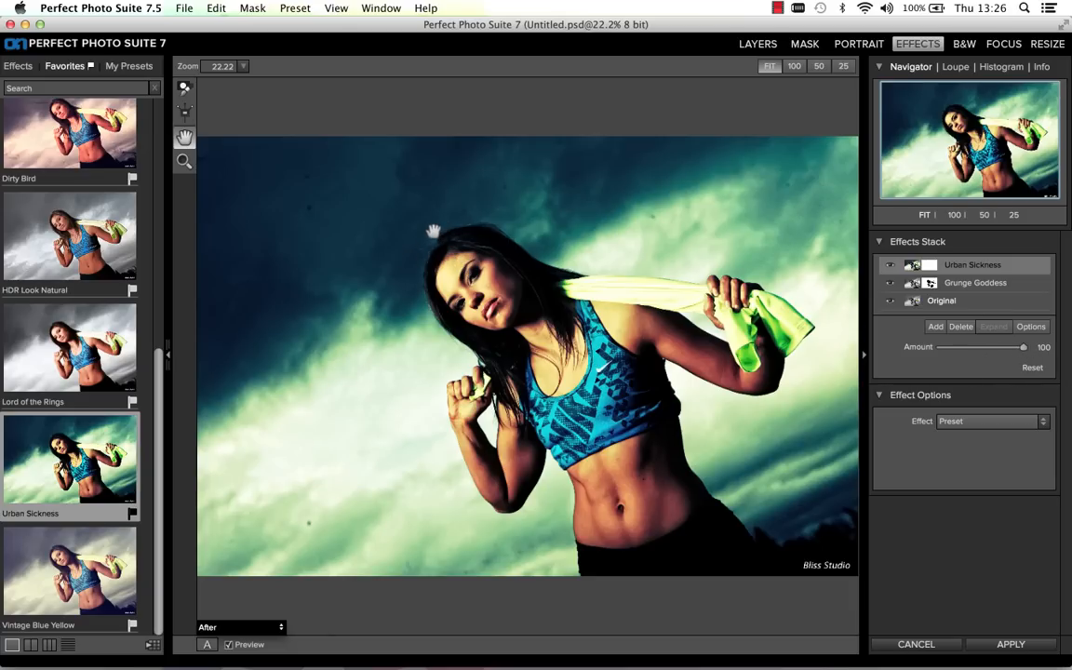
key(1)
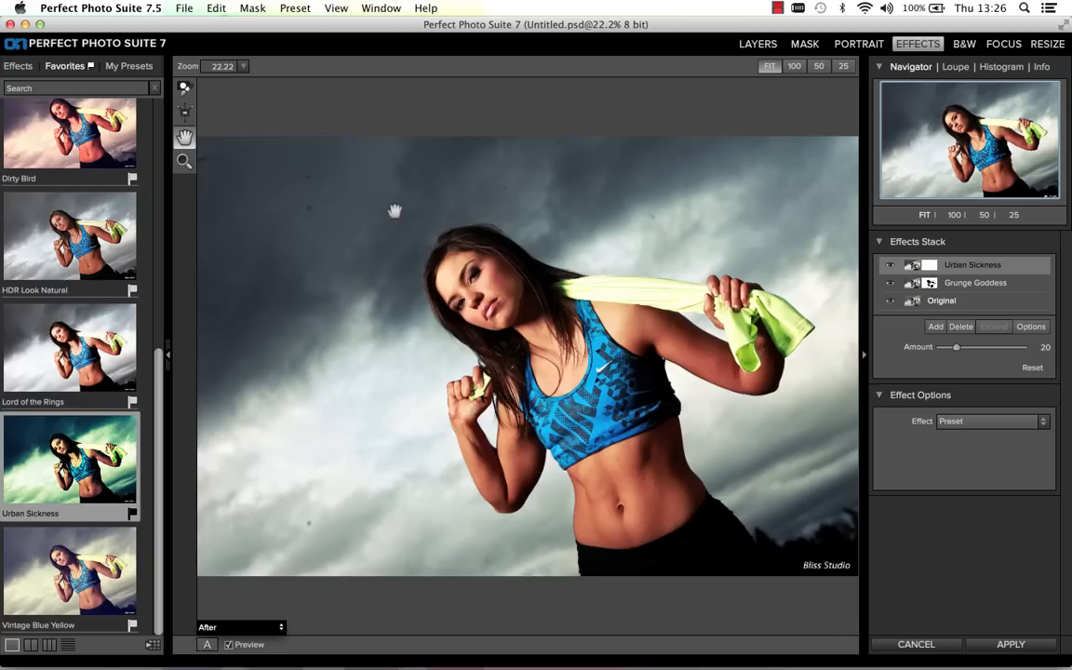
key(5)
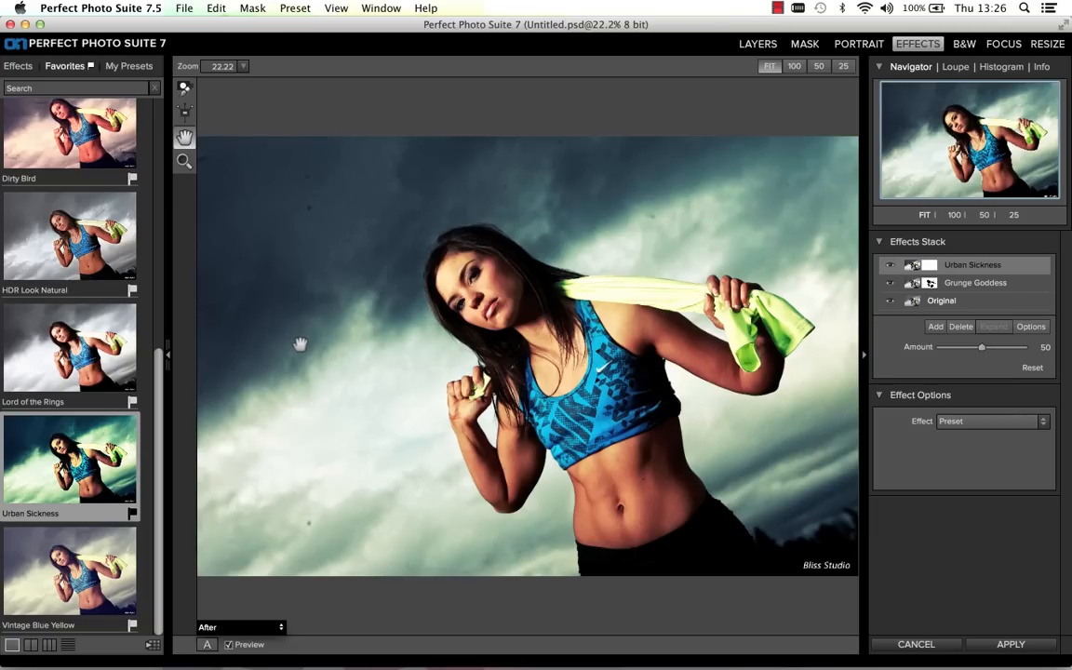
key(6)
key(5)
key(6)
Copy the mask from the Grunge Goddess layer and paste it onto the Urban Sickness layer
click(890, 264)
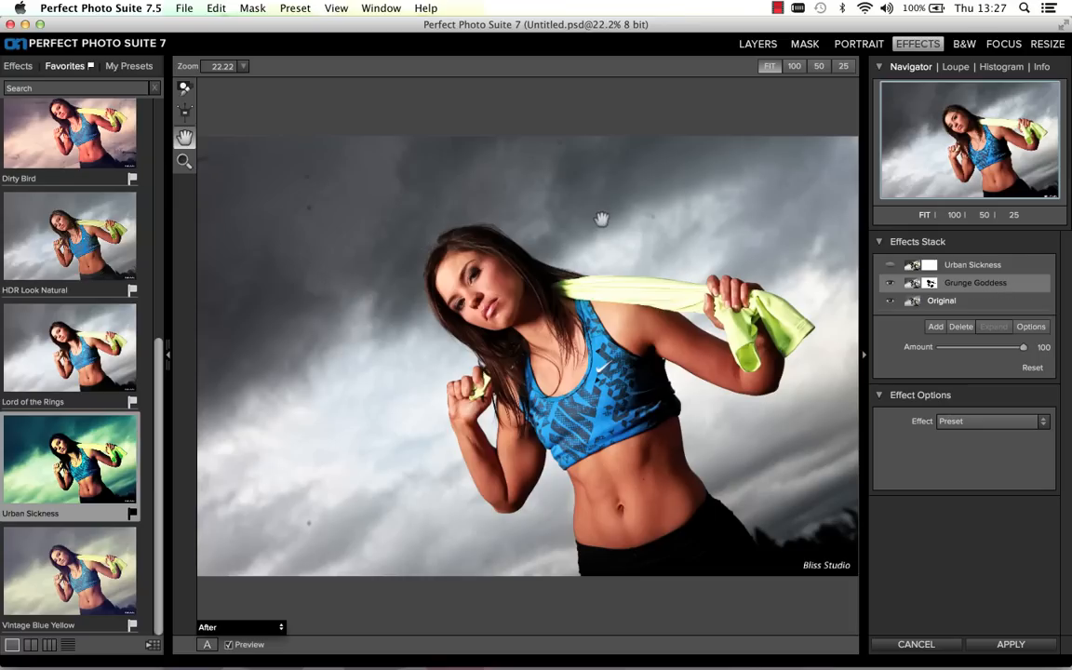
click(257, 10)
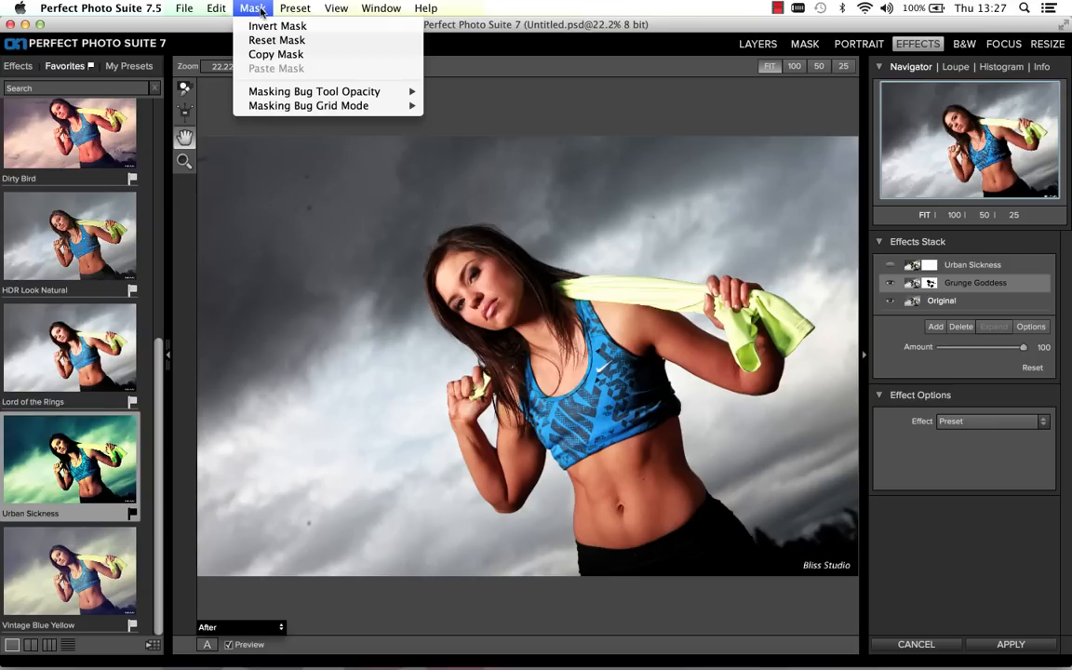
click(276, 40)
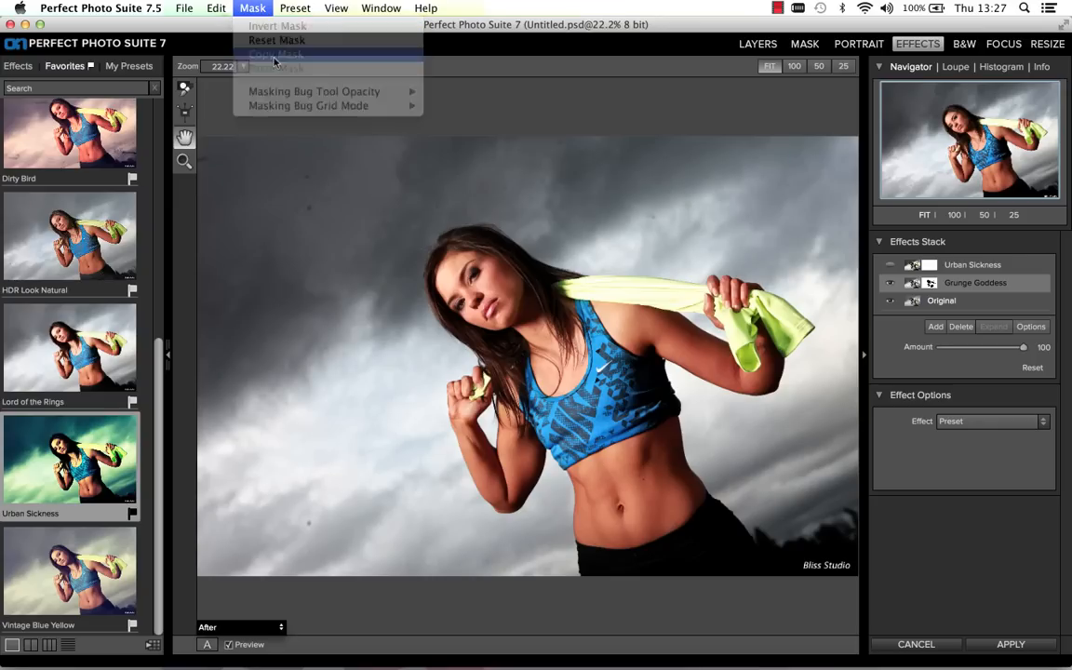
click(977, 268)
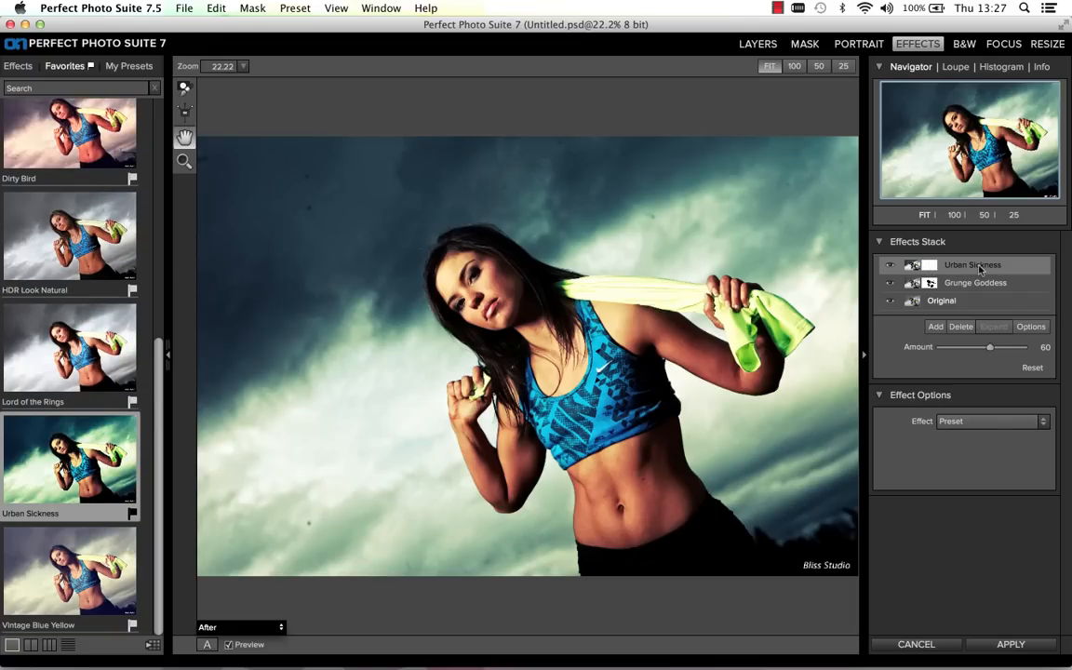
click(254, 9)
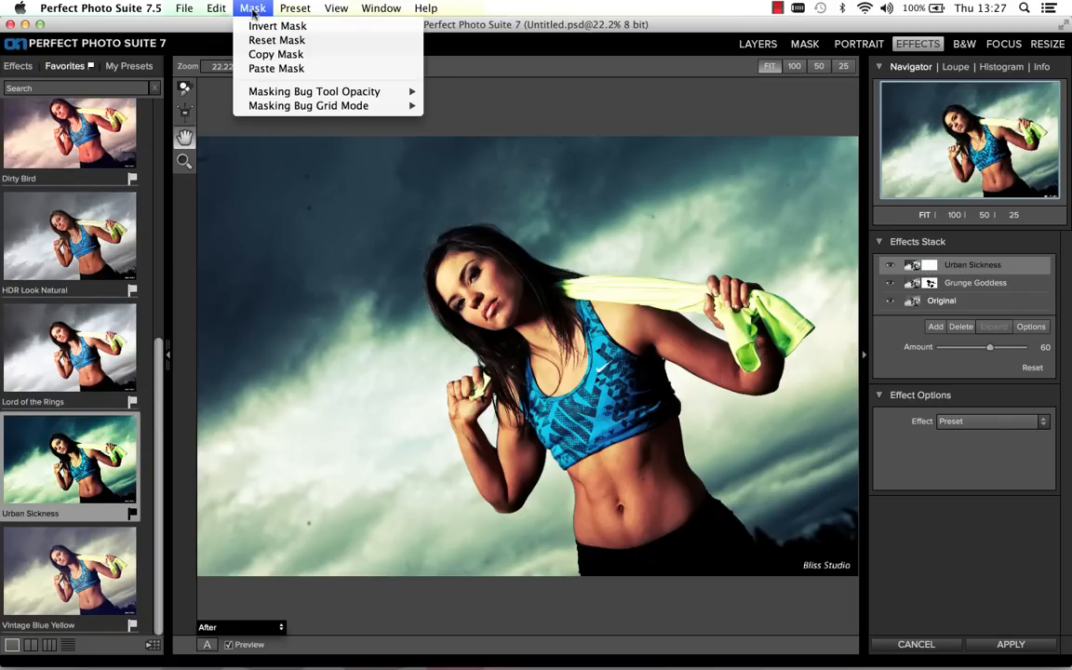
click(270, 69)
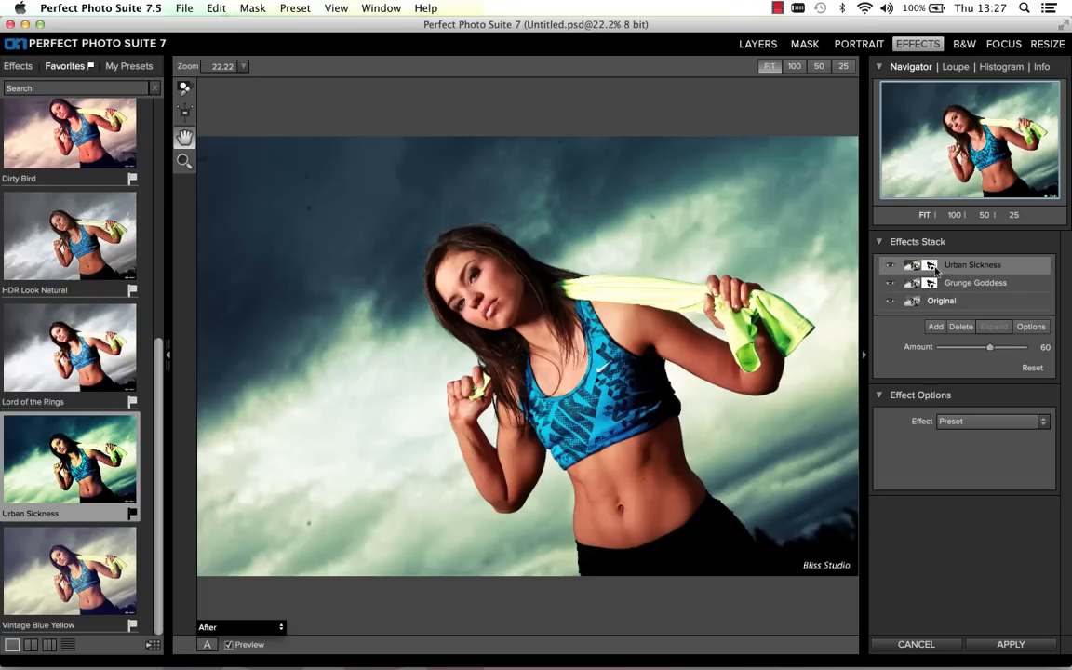
Add a layer above Urban Sickness and apply Antique Flat Gray from the Antique category to it
click(935, 327)
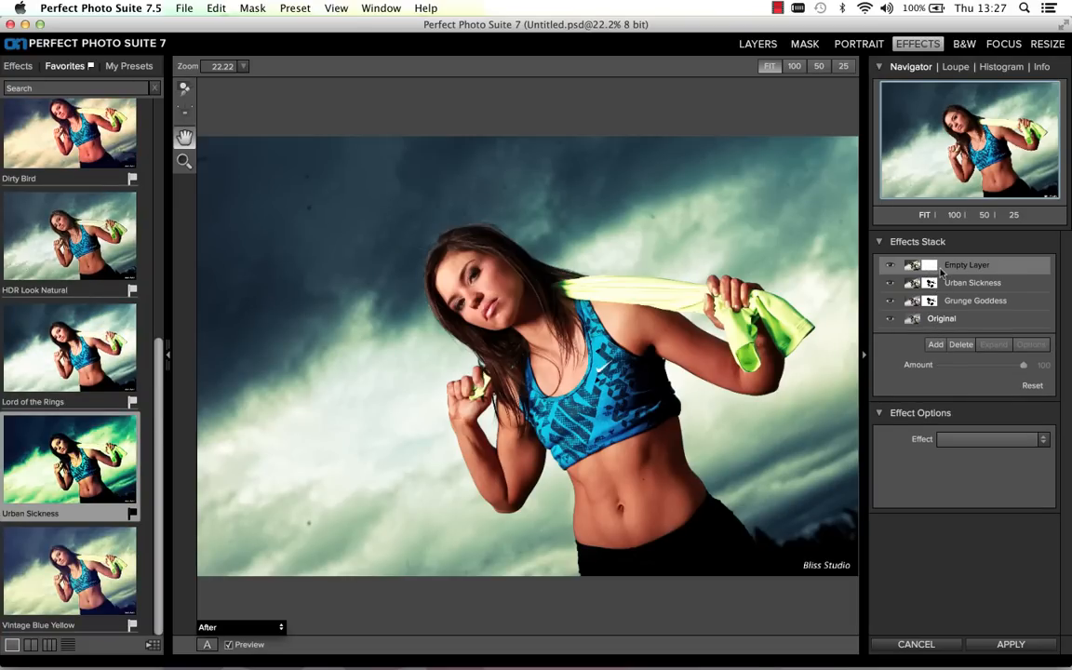
scroll(139, 326, up, 10)
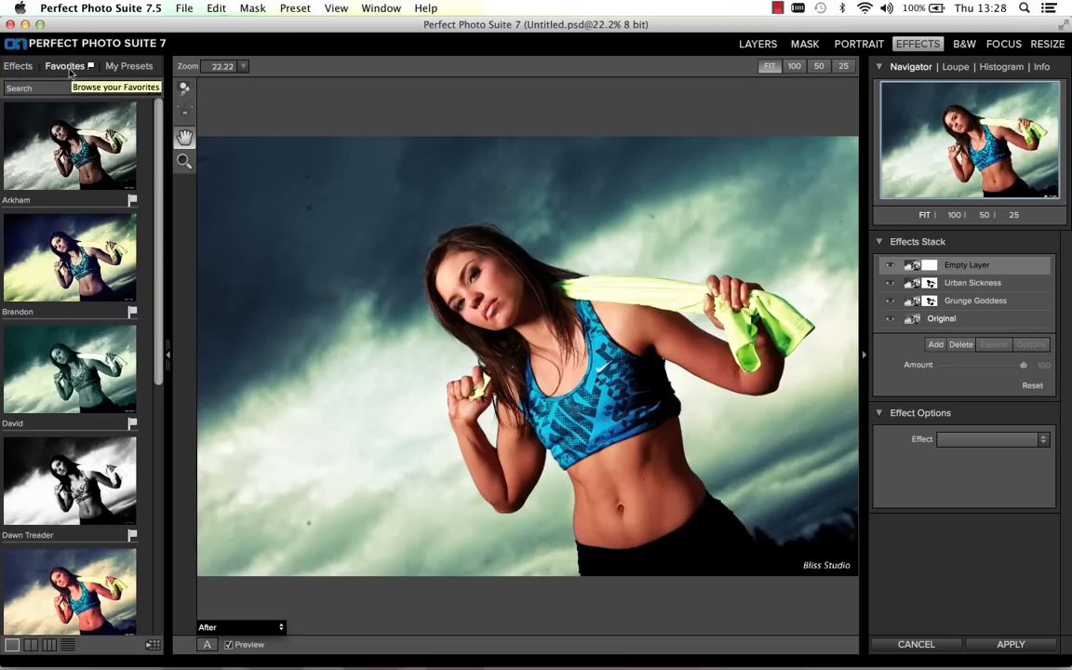
click(15, 66)
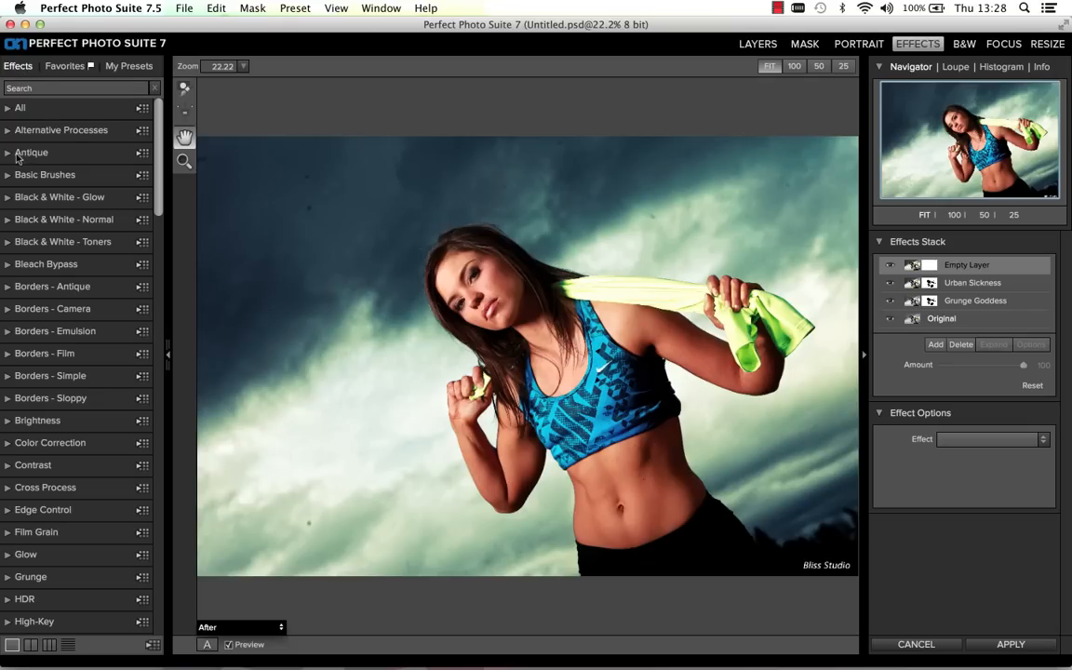
click(26, 149)
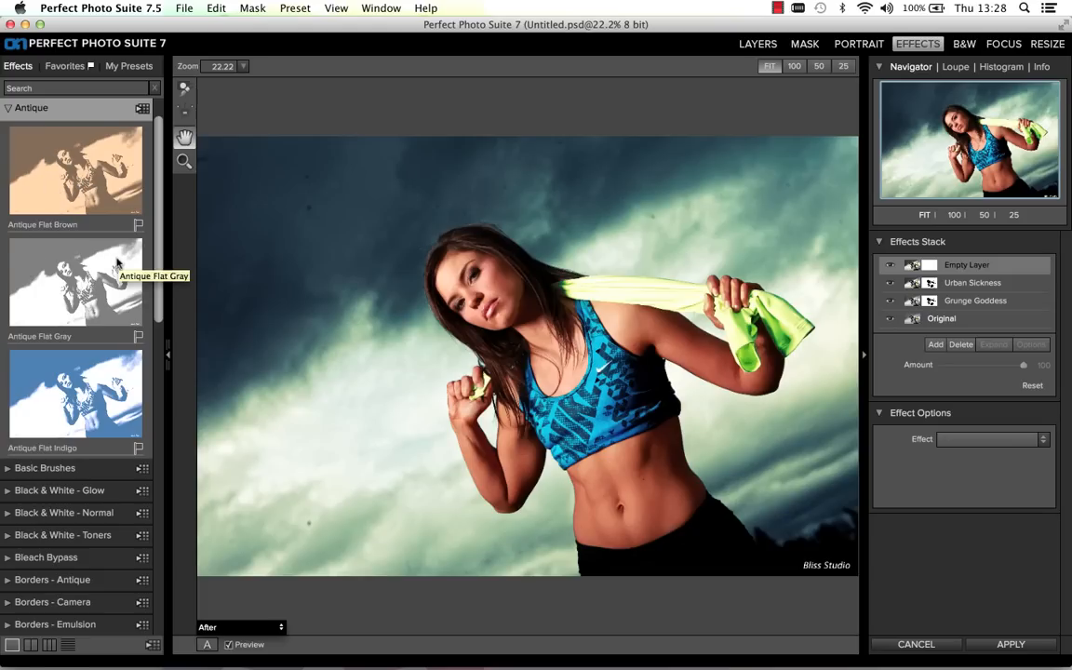
click(81, 270)
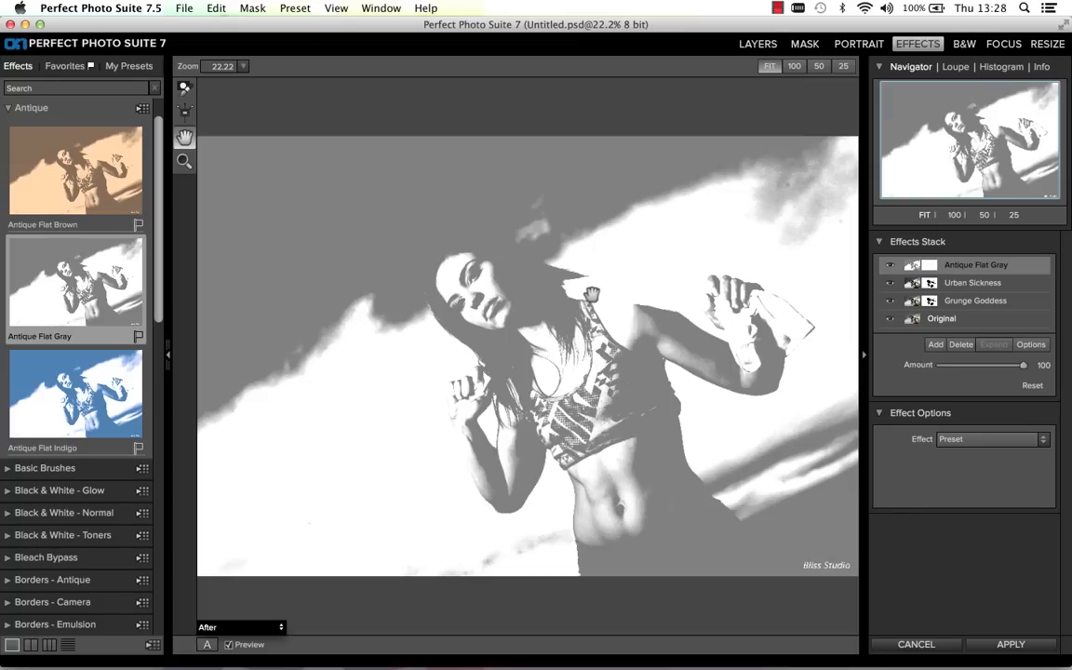
Open the Blending Options for Antique Flat Gray, keeping Normal as the blending mode and All as the effect's target
key(5)
click(1032, 347)
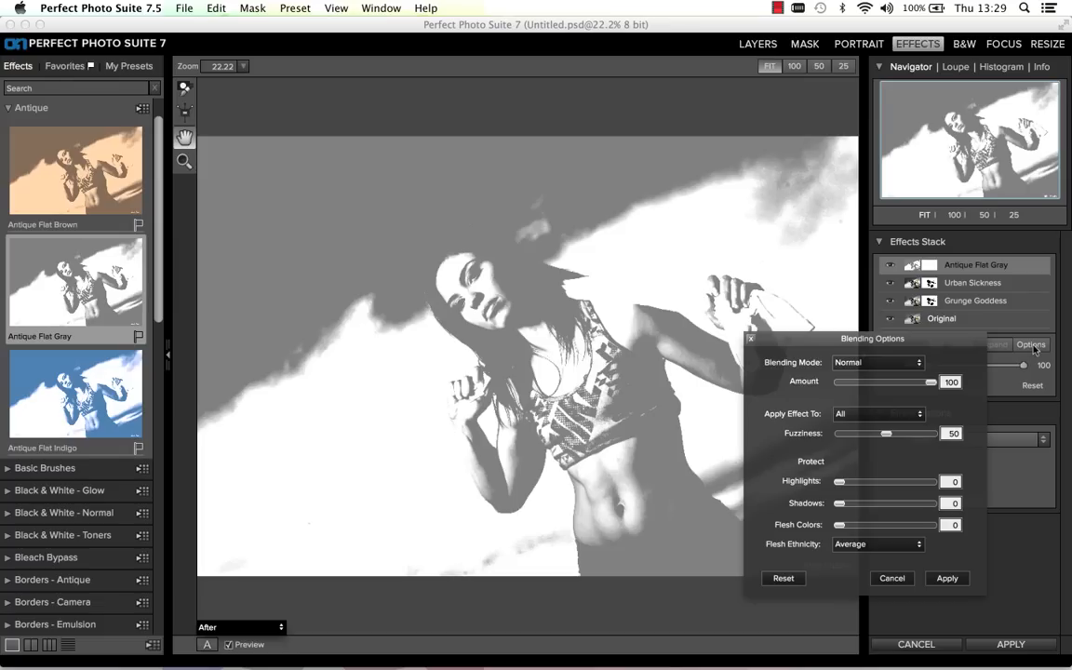
drag(888, 341, 722, 205)
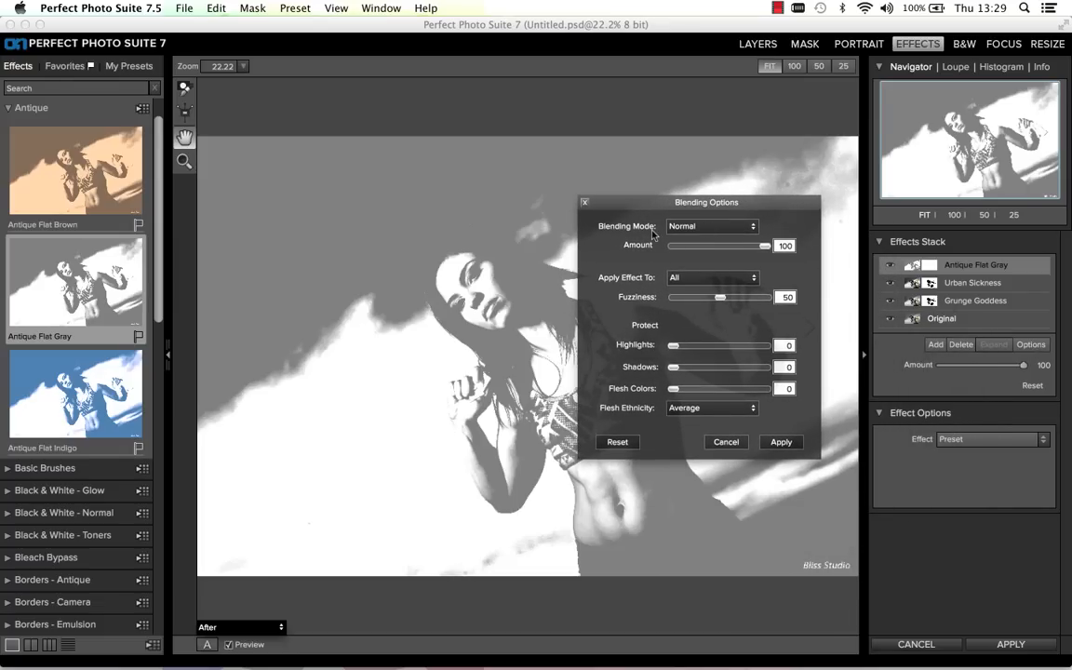
drag(678, 203, 877, 378)
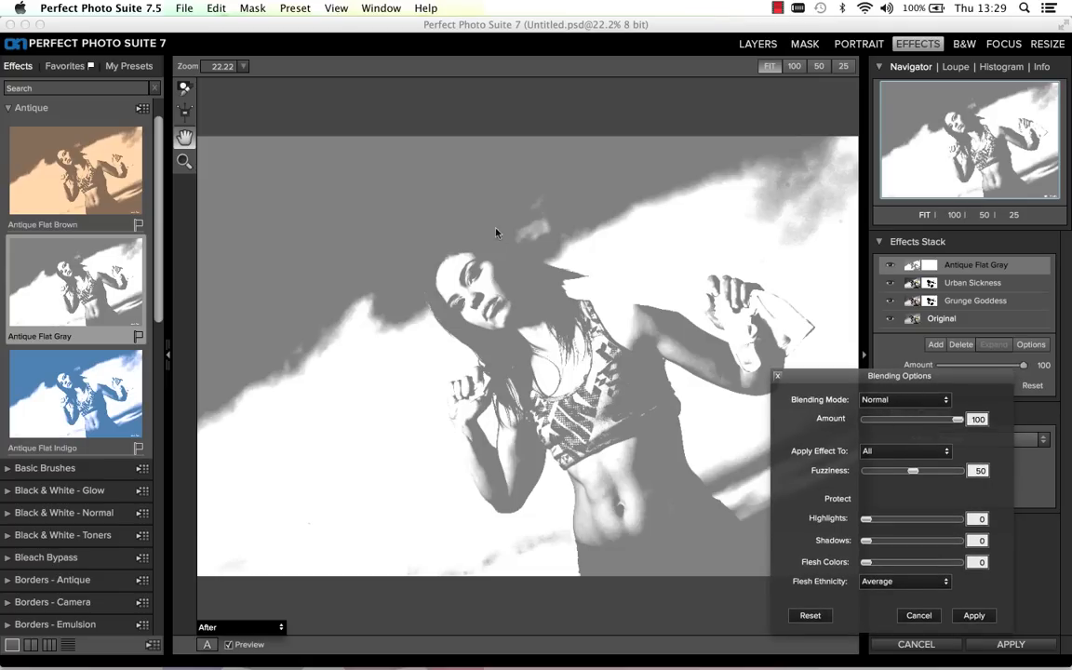
click(874, 403)
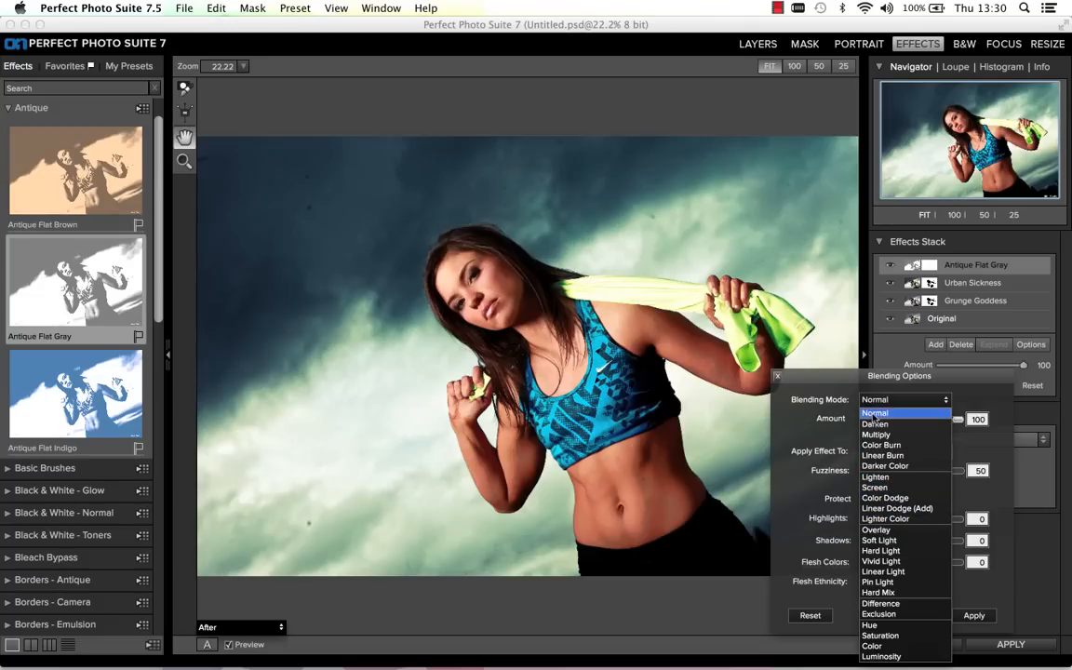
click(882, 412)
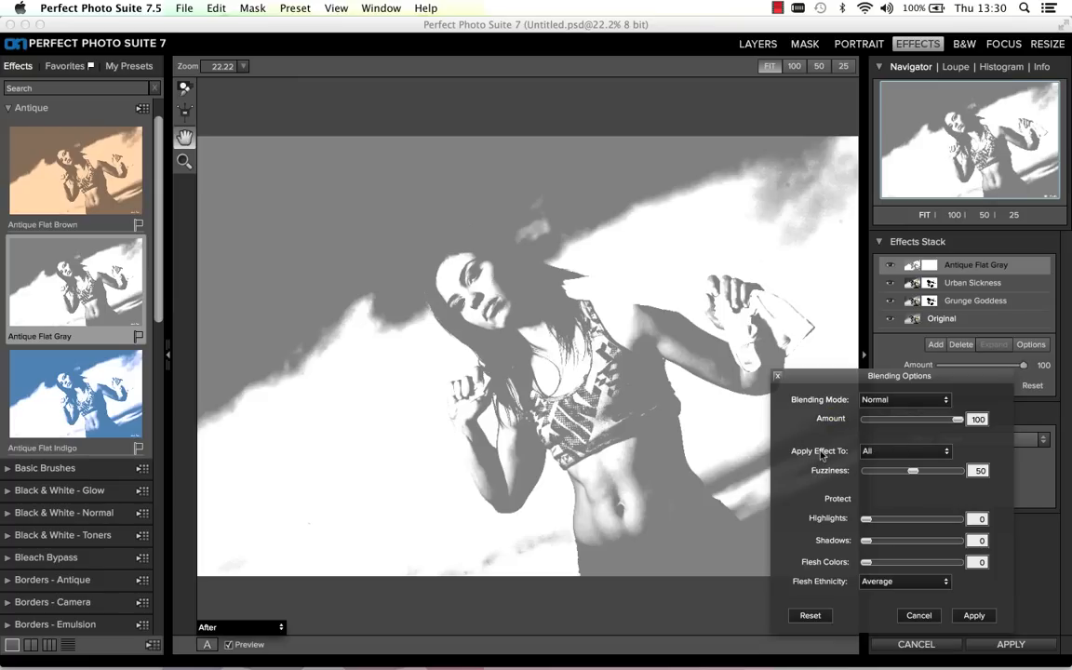
click(884, 451)
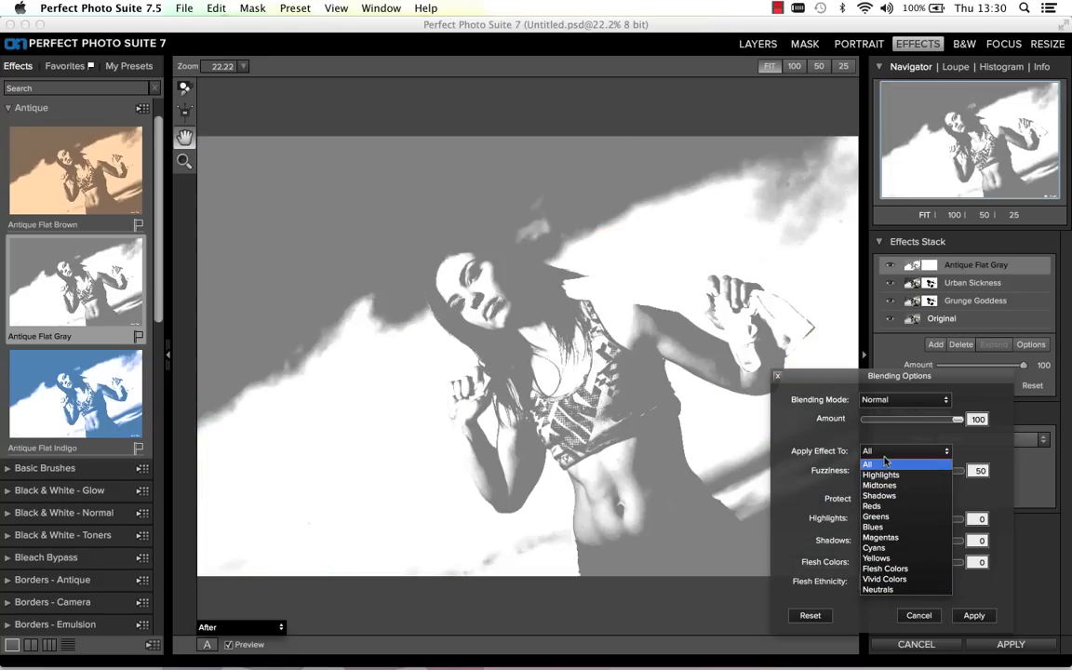
click(880, 464)
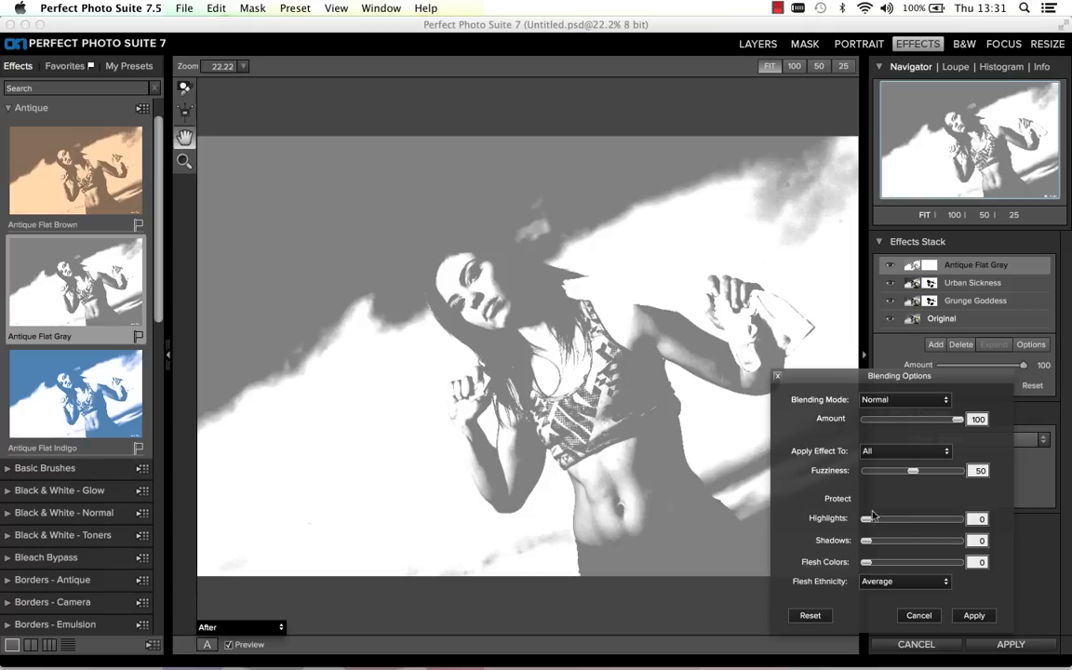
Try protecting flesh colors at 100 with Average ethnicity and the effect applied to All, and return the protection to 0
mouse_move(866, 519)
mouse_down()
mouse_move(936, 518)
mouse_move(864, 537)
mouse_up()
mouse_move(867, 539)
mouse_down()
mouse_move(957, 540)
mouse_move(860, 545)
mouse_up()
drag(813, 377, 756, 361)
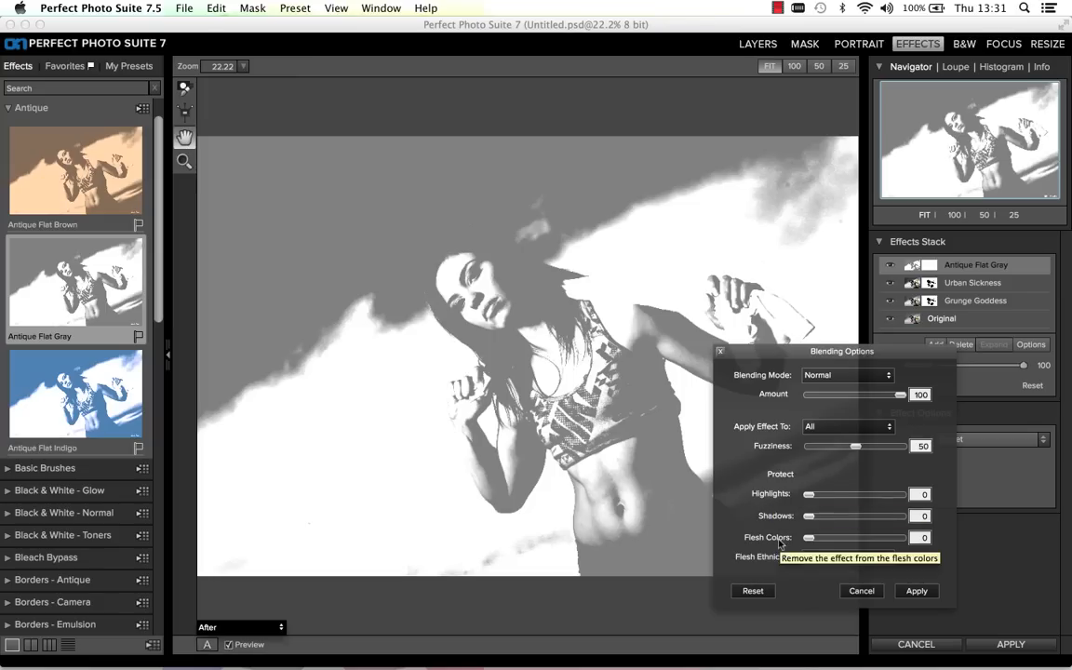
drag(809, 537, 903, 537)
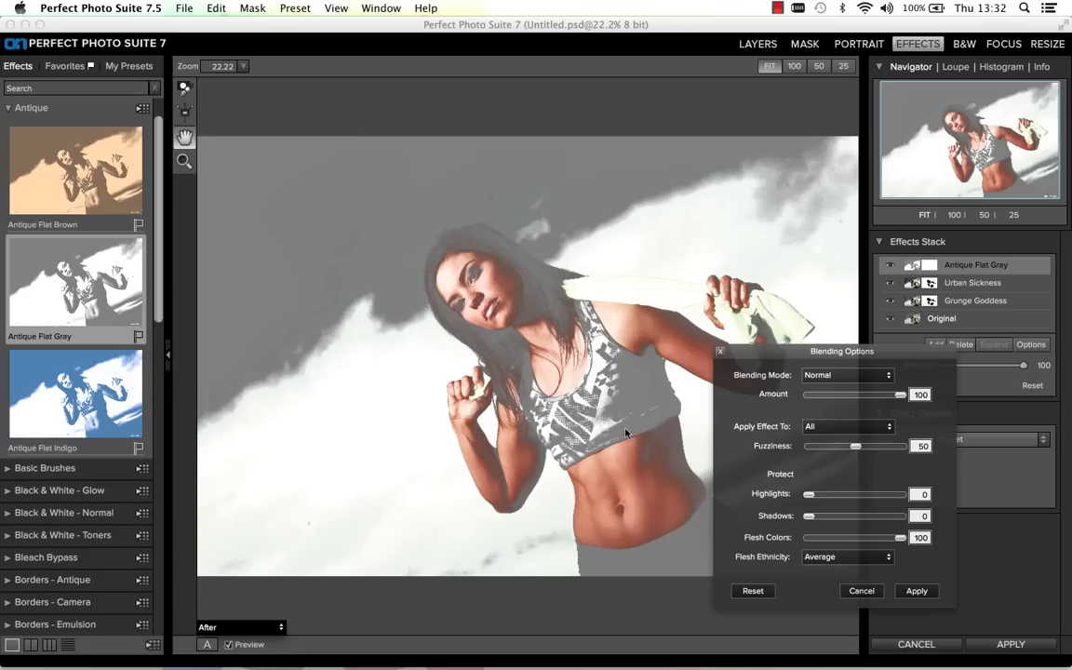
click(812, 557)
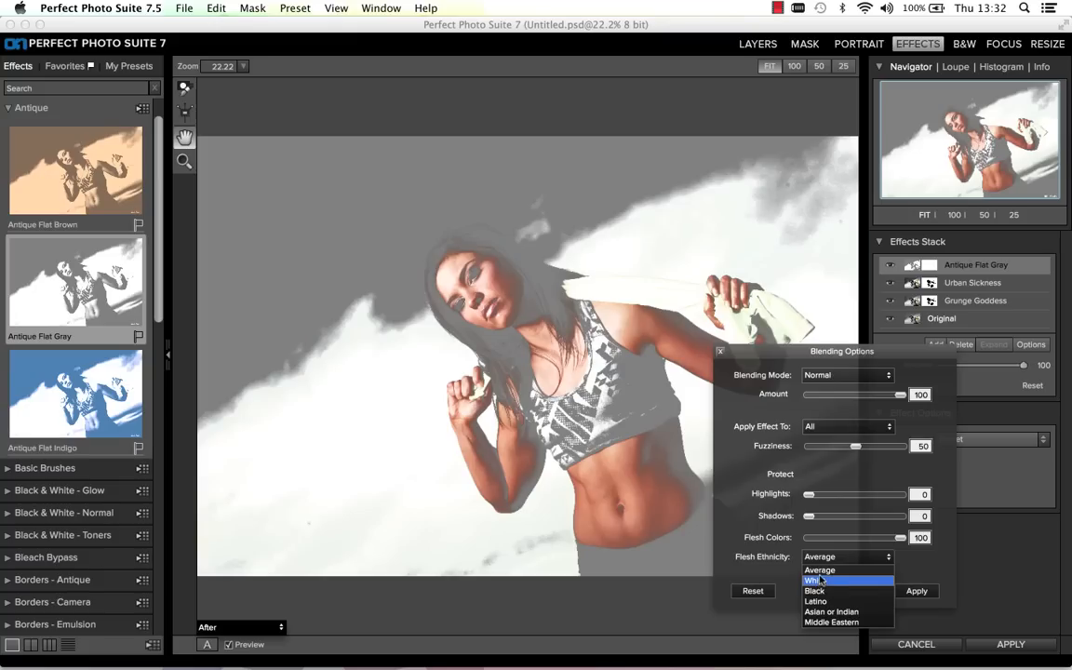
click(845, 569)
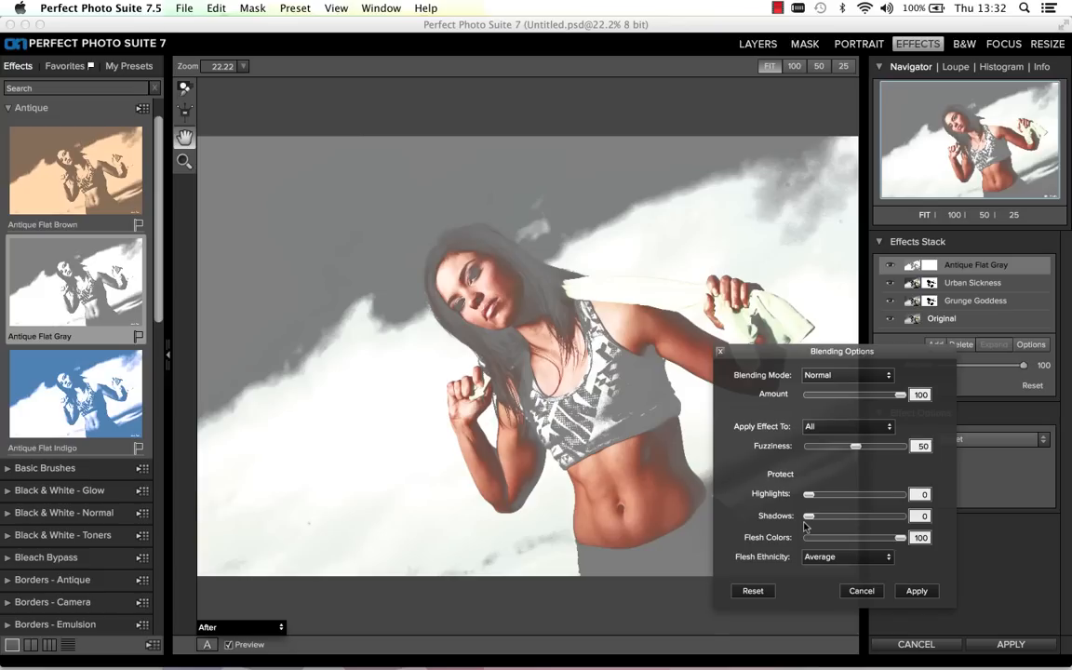
click(819, 427)
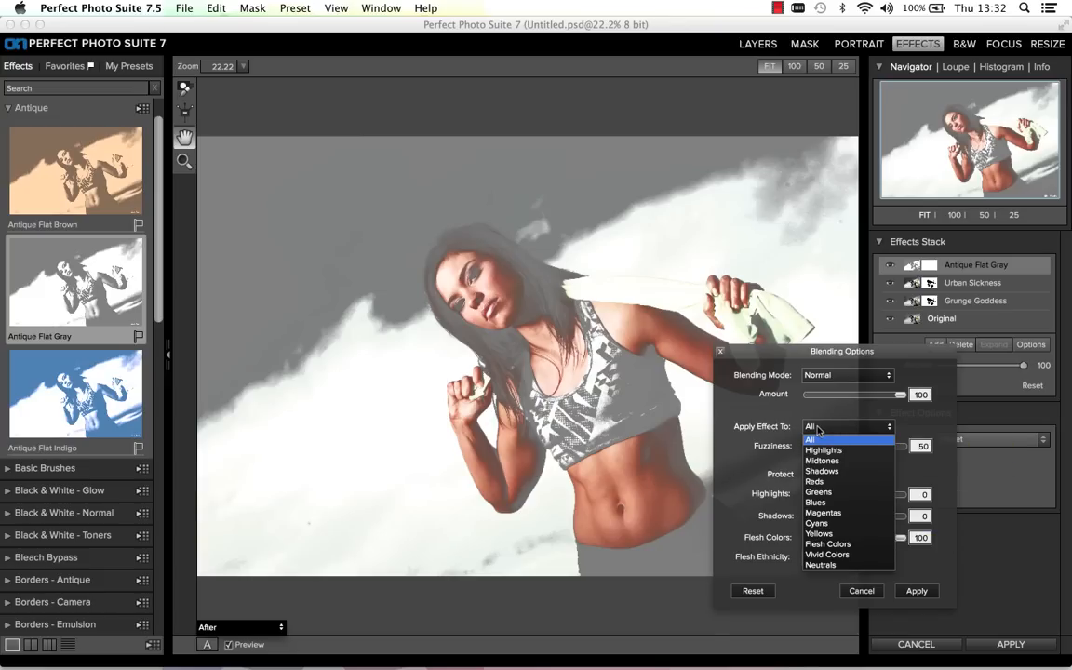
click(816, 438)
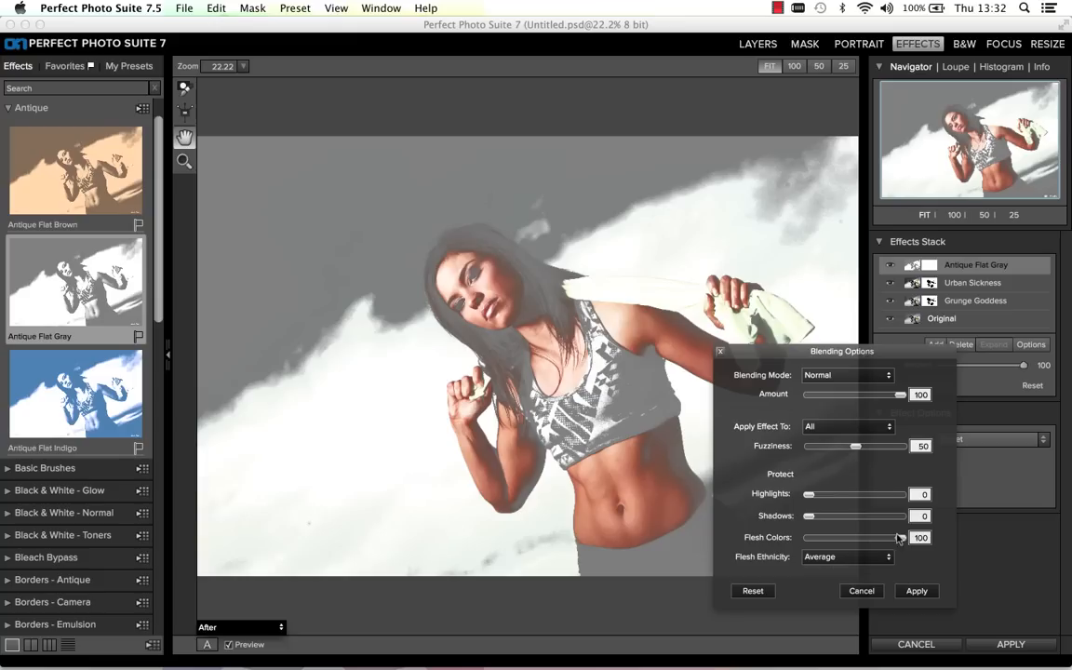
drag(900, 538, 809, 538)
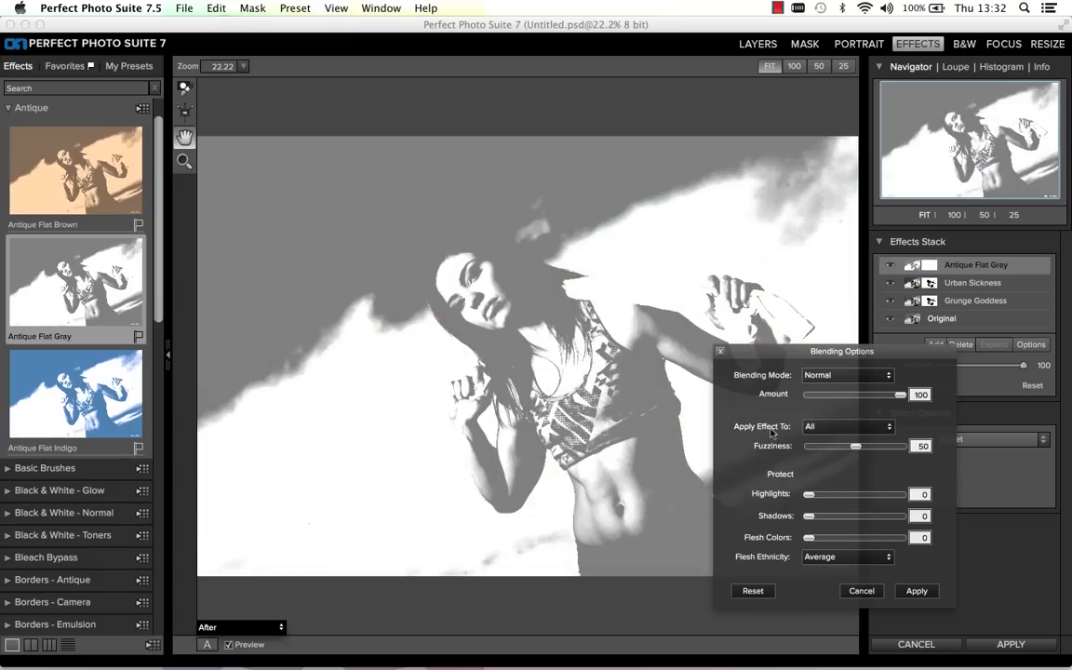
Limit the Antique Flat Gray effect to the Highlights and move the Blending Options dialog higher over the photo
click(825, 428)
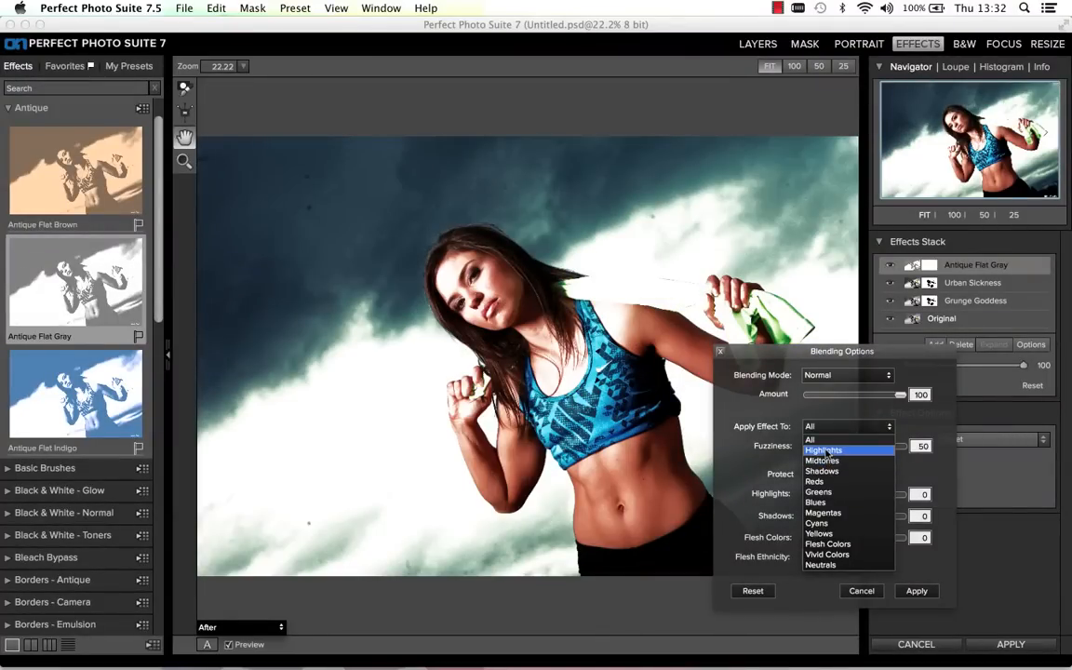
click(824, 453)
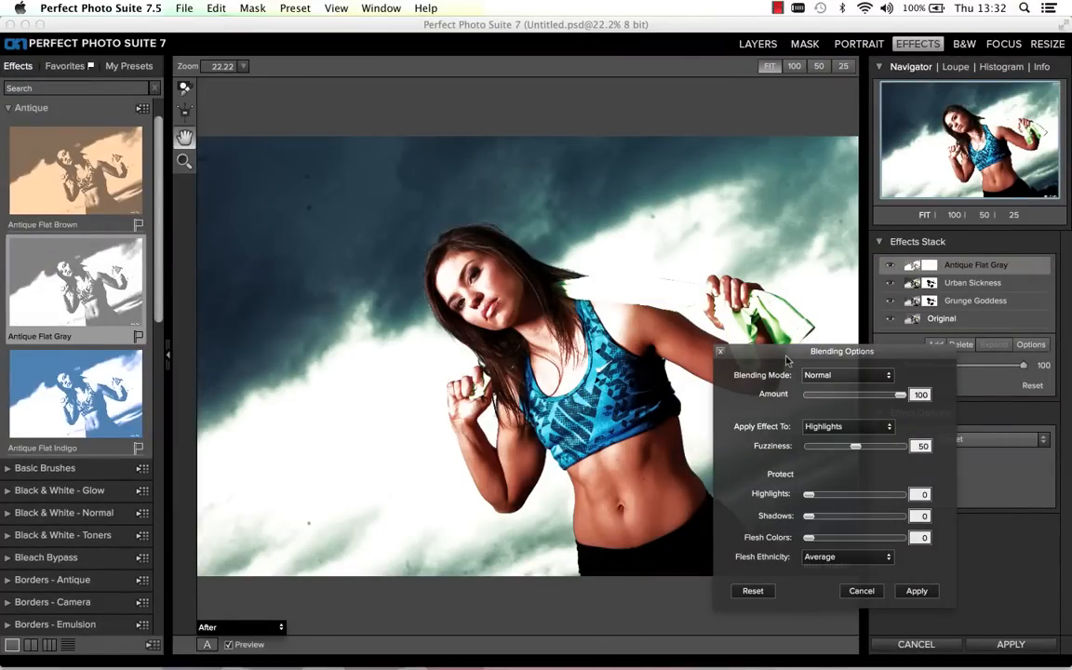
drag(770, 354, 778, 312)
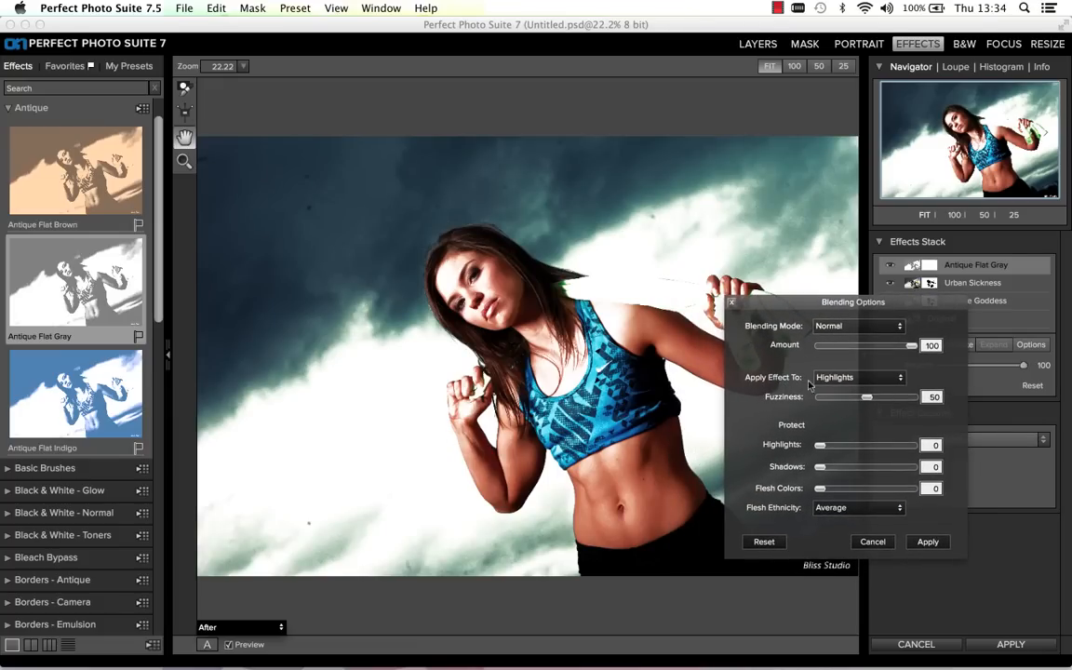
click(831, 379)
click(834, 400)
Set the Flesh Colors protection to 100 with Latino as the flesh ethnicity and apply the blending options
drag(819, 489, 949, 490)
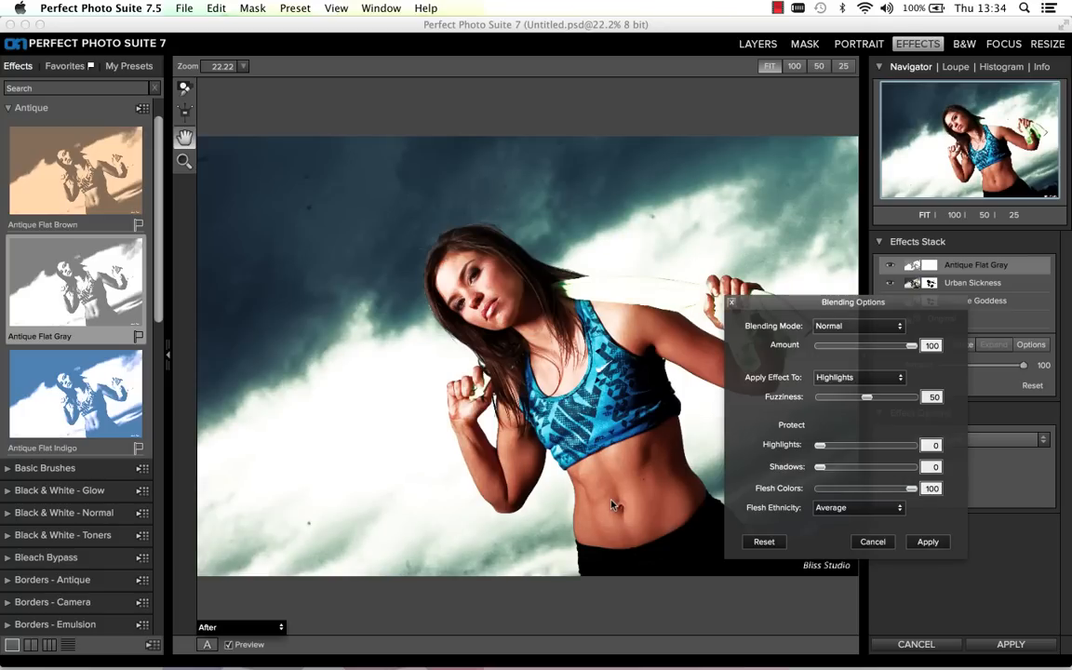
click(843, 509)
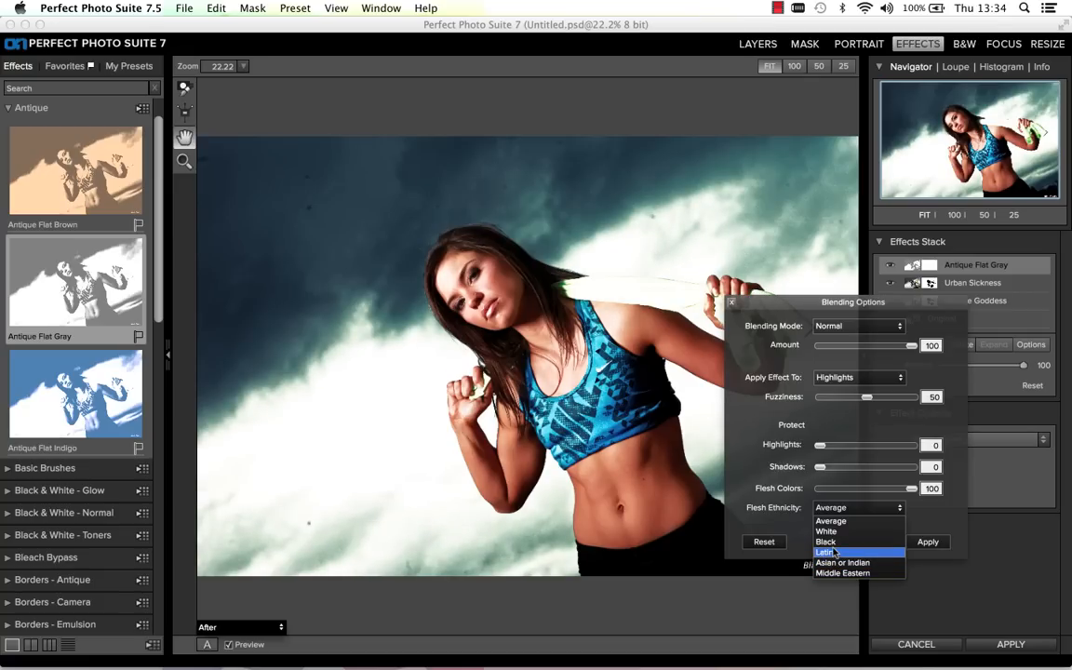
click(833, 552)
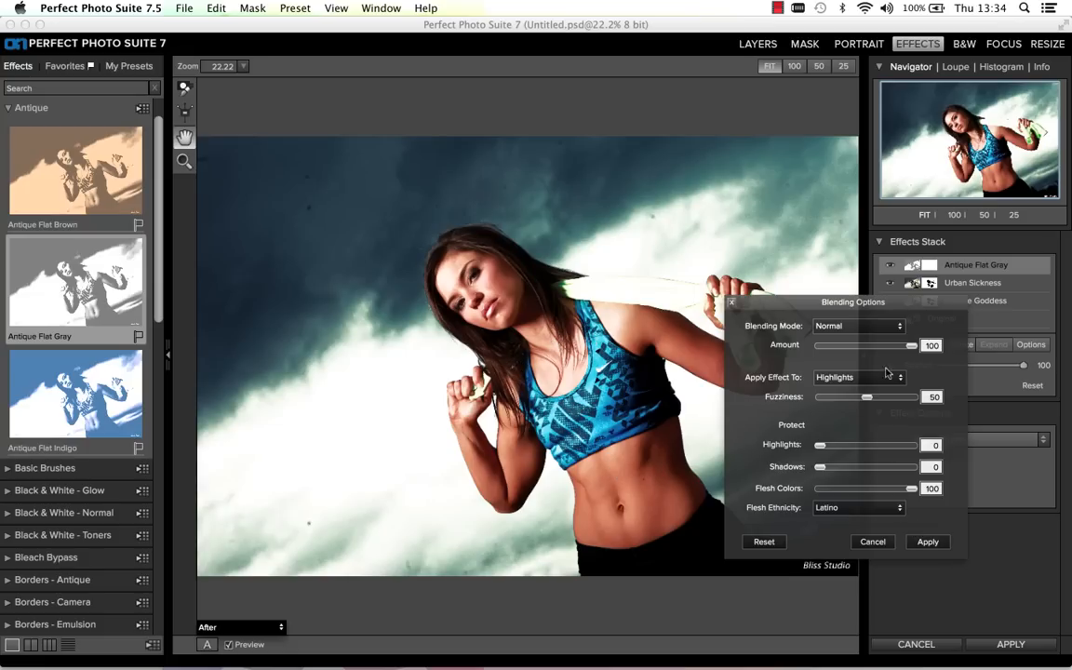
click(926, 542)
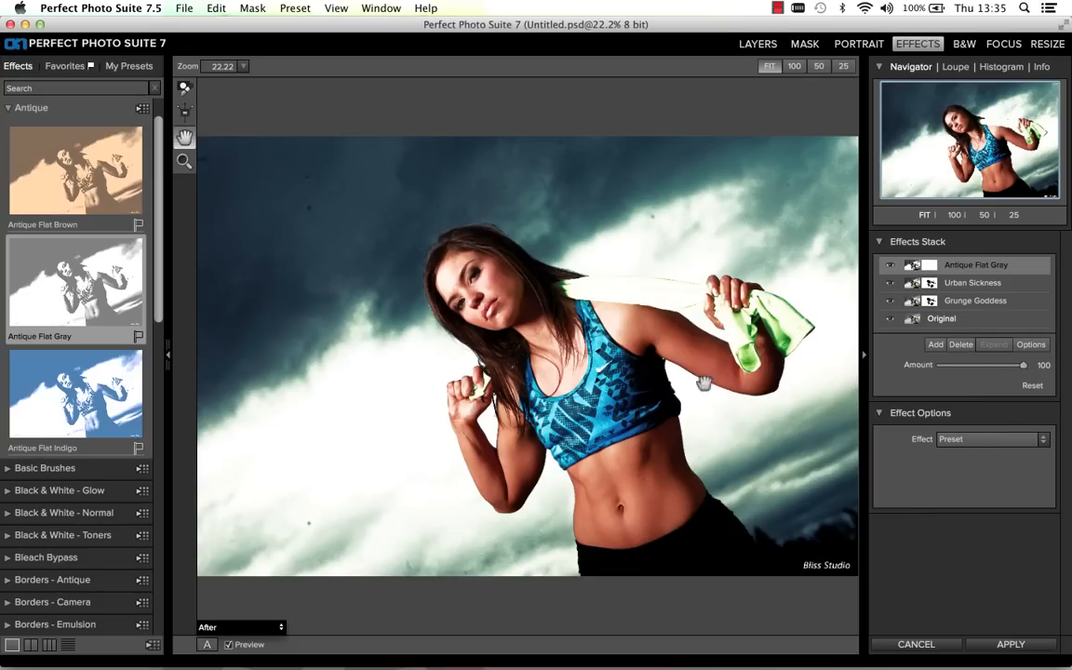
Try several amounts for Antique Flat Gray, settle on 30, and toggle the layer's visibility off and on to compare
key(5)
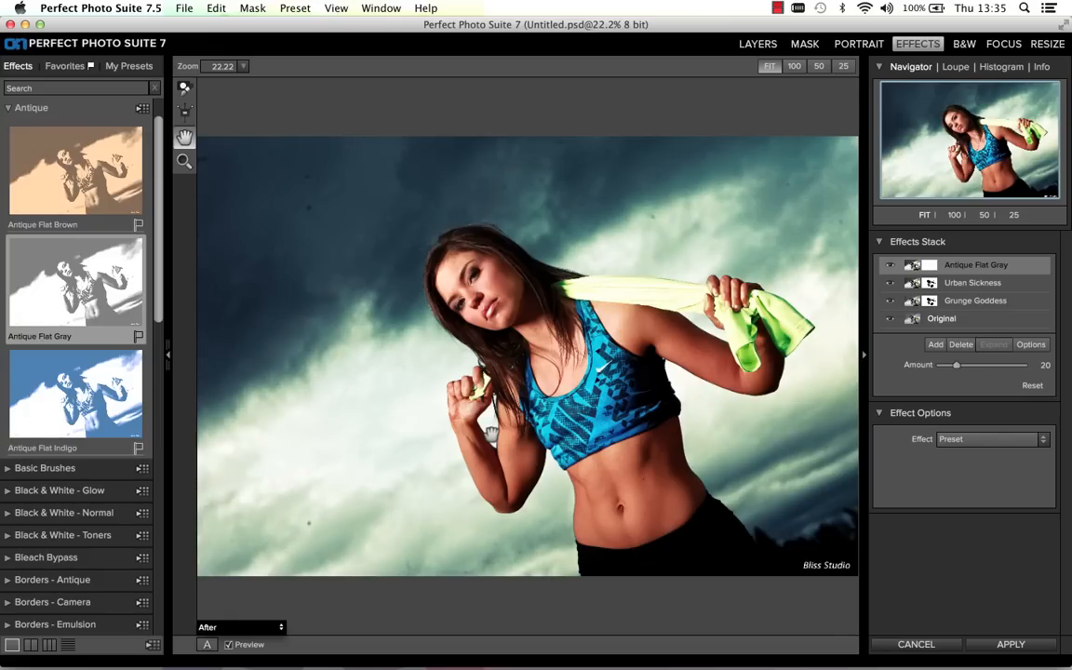
key(7)
key(8)
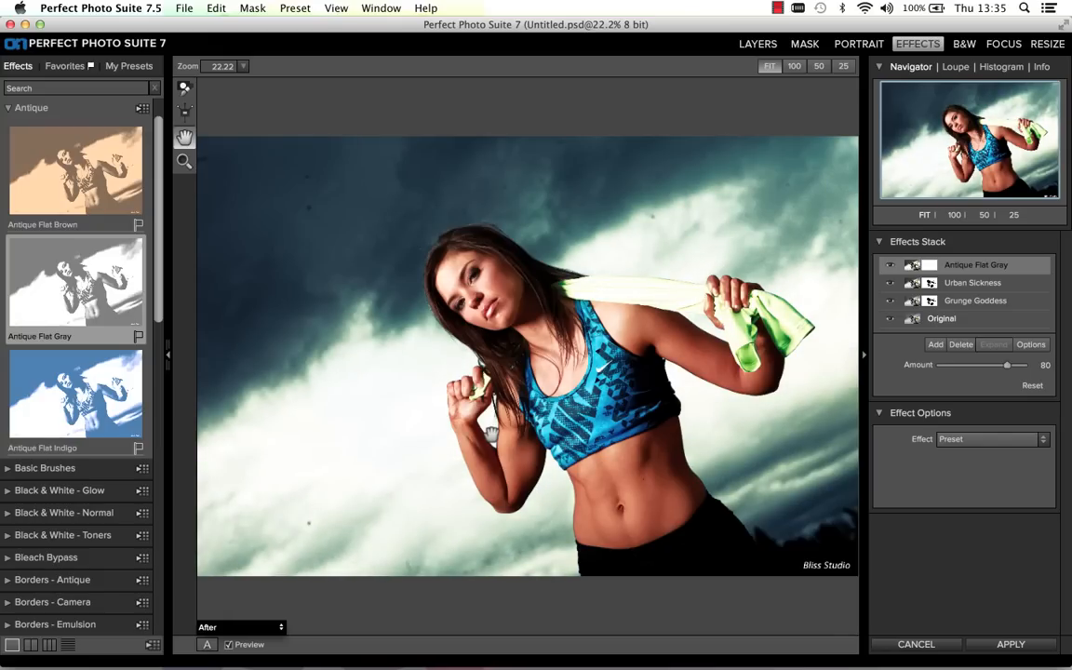
key(6)
key(3)
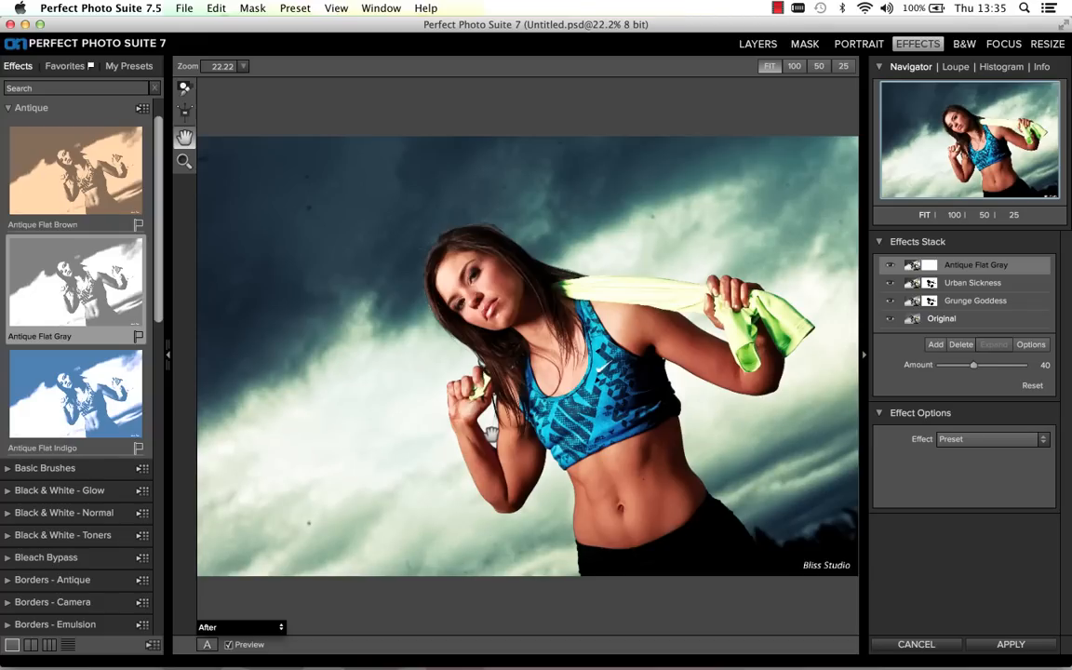
key(3)
click(890, 266)
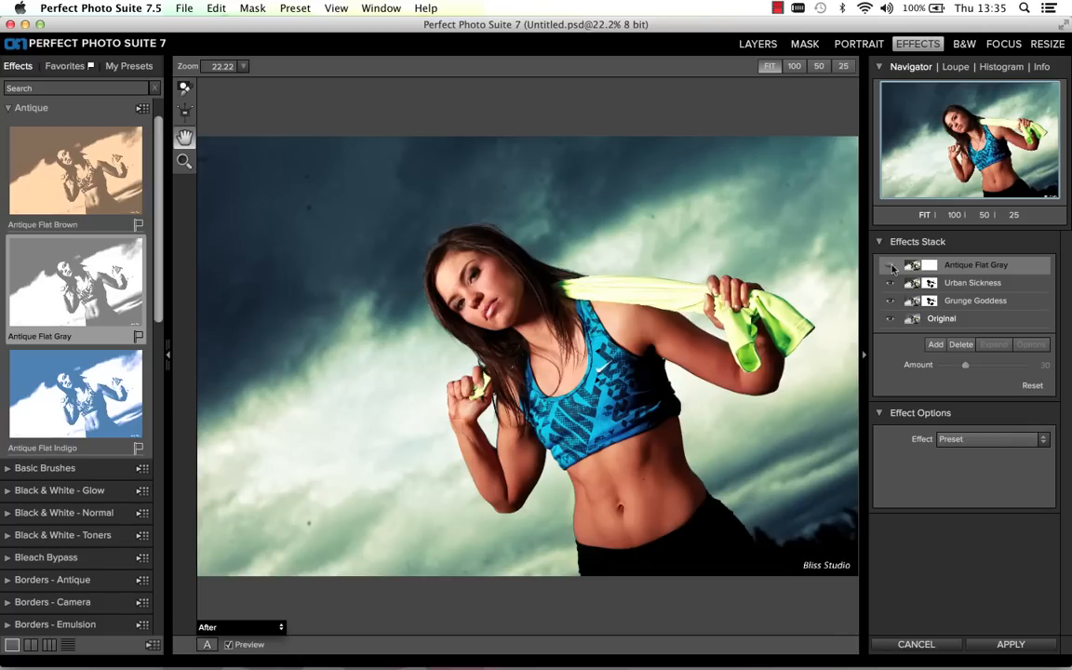
click(891, 266)
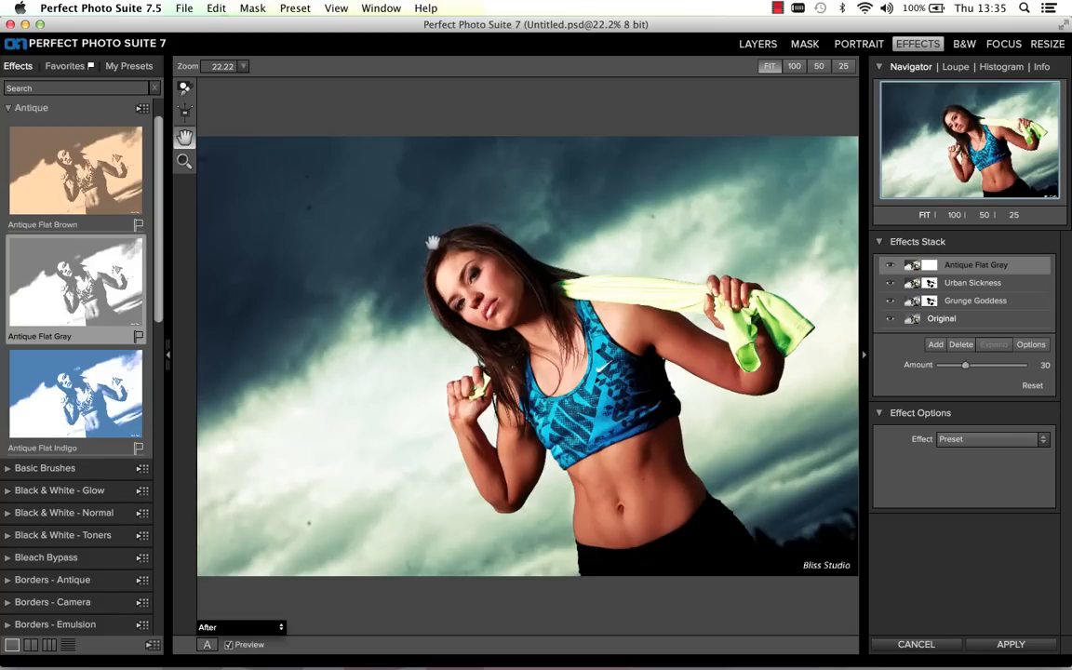
Start saving the effects stack as a preset named Urban Antique in a new category called demo
click(294, 9)
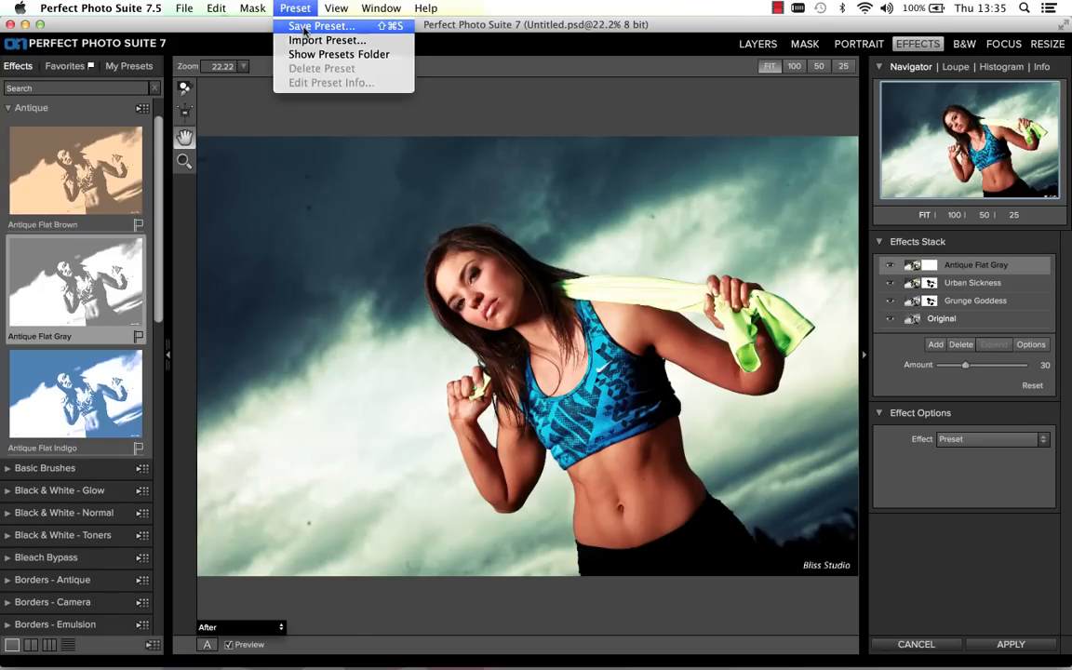
click(305, 28)
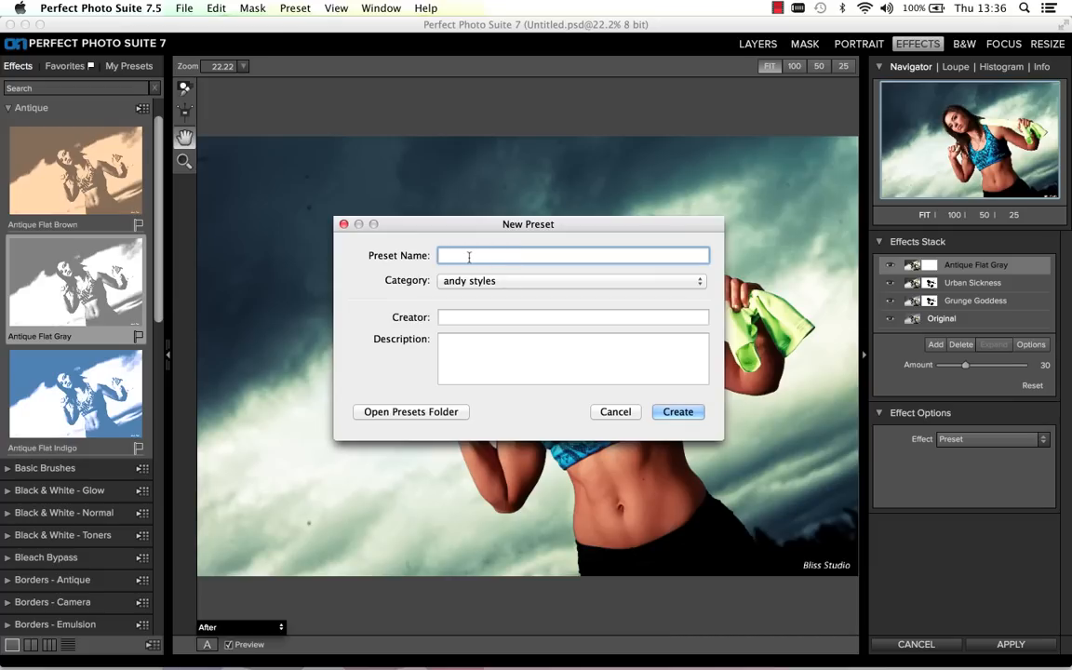
text(Urban Antique)
click(469, 257)
click(456, 284)
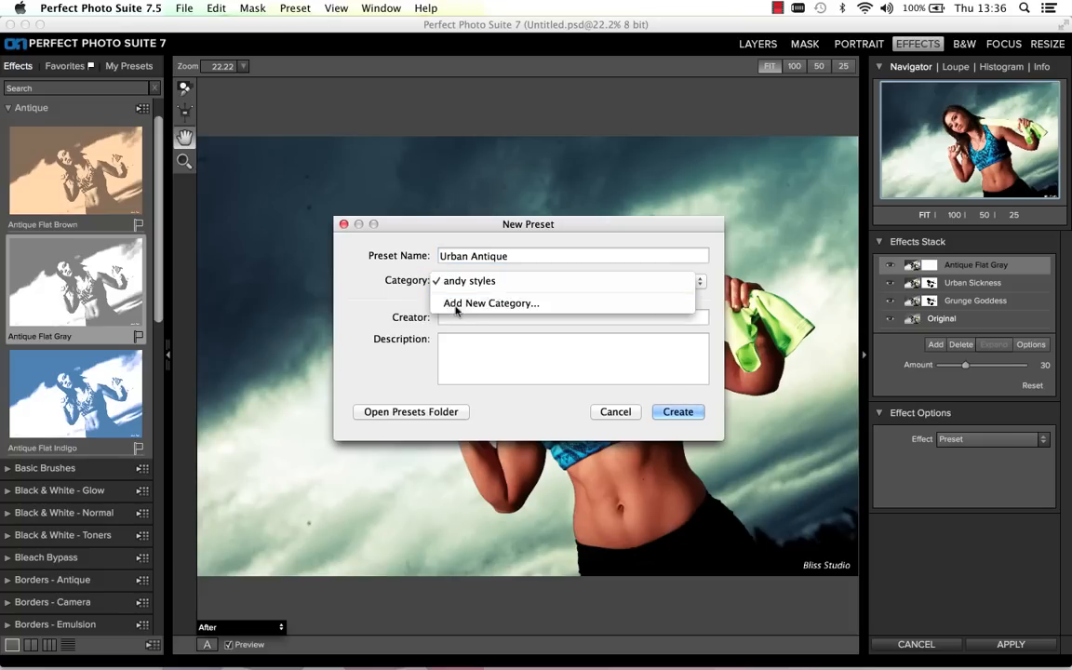
click(456, 304)
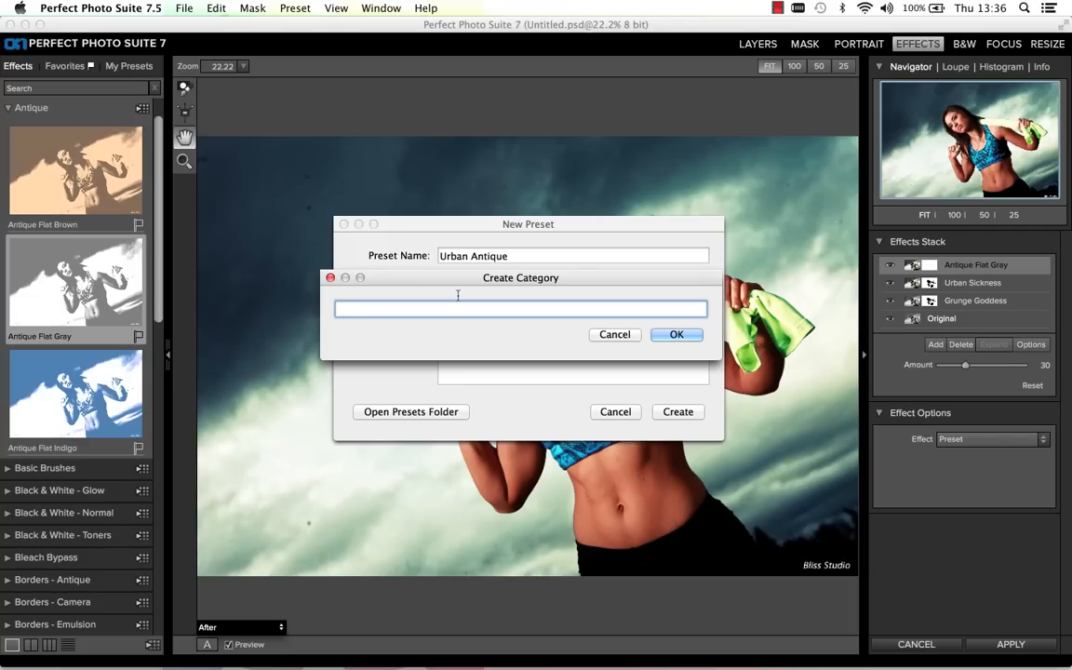
text(demo)
click(682, 335)
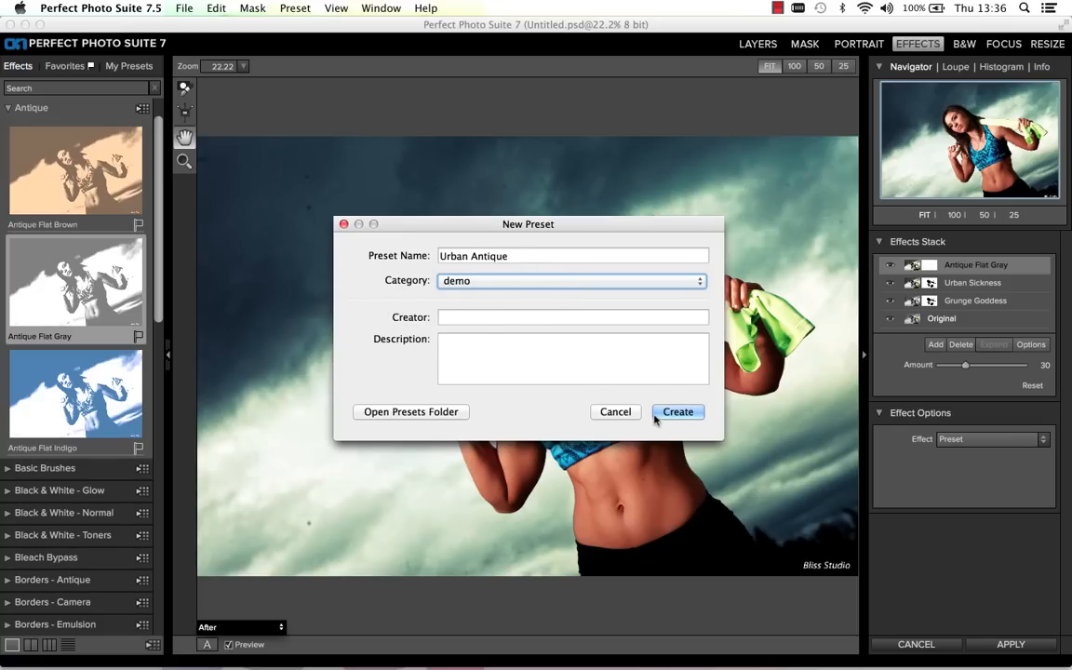
Enter the creator's full name and the description "grunge mask, urban mask", and create the preset
key(Tab)
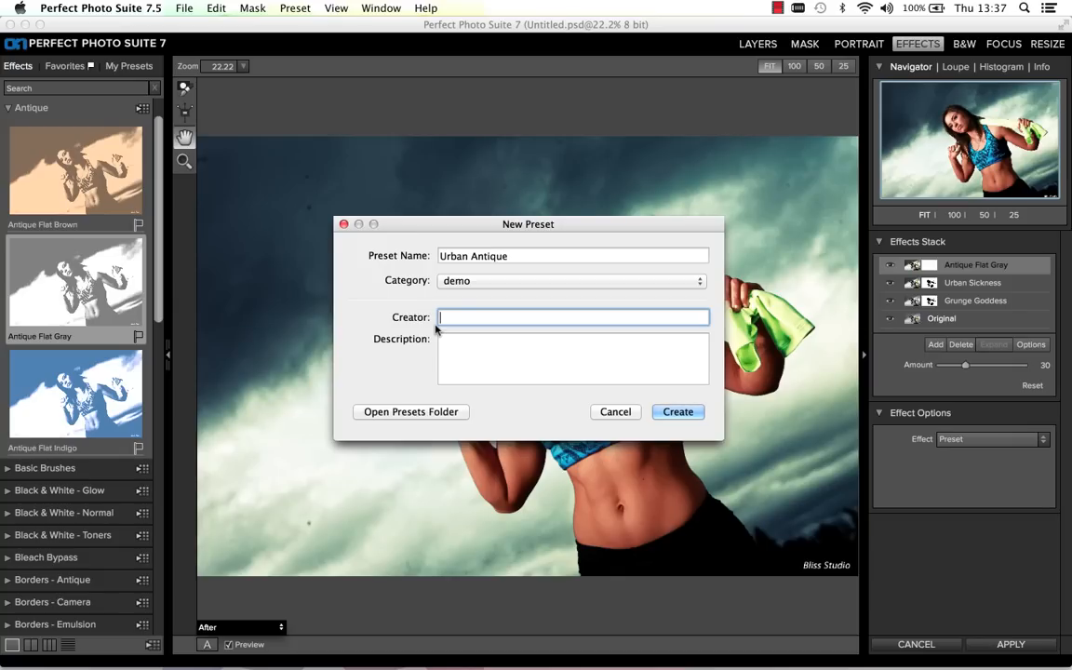
text(Andy Campbell)
click(473, 361)
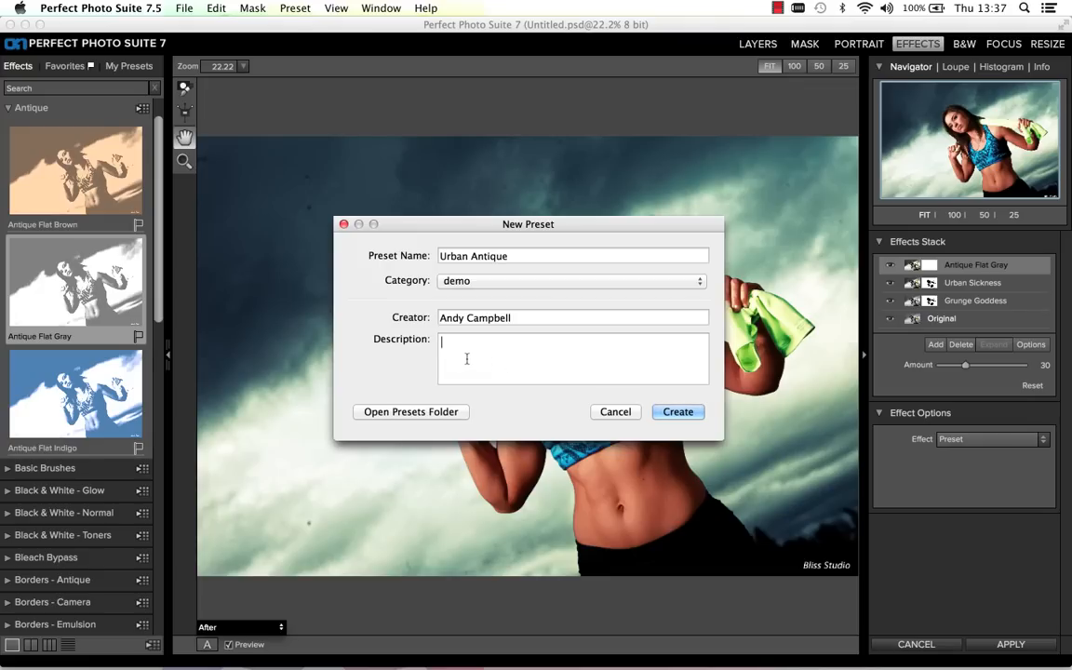
text(grunge gode)
key(BackSpace)
key(BackSpace)
key(BackSpace)
key(BackSpace)
text(mask, urban mask)
key(Return)
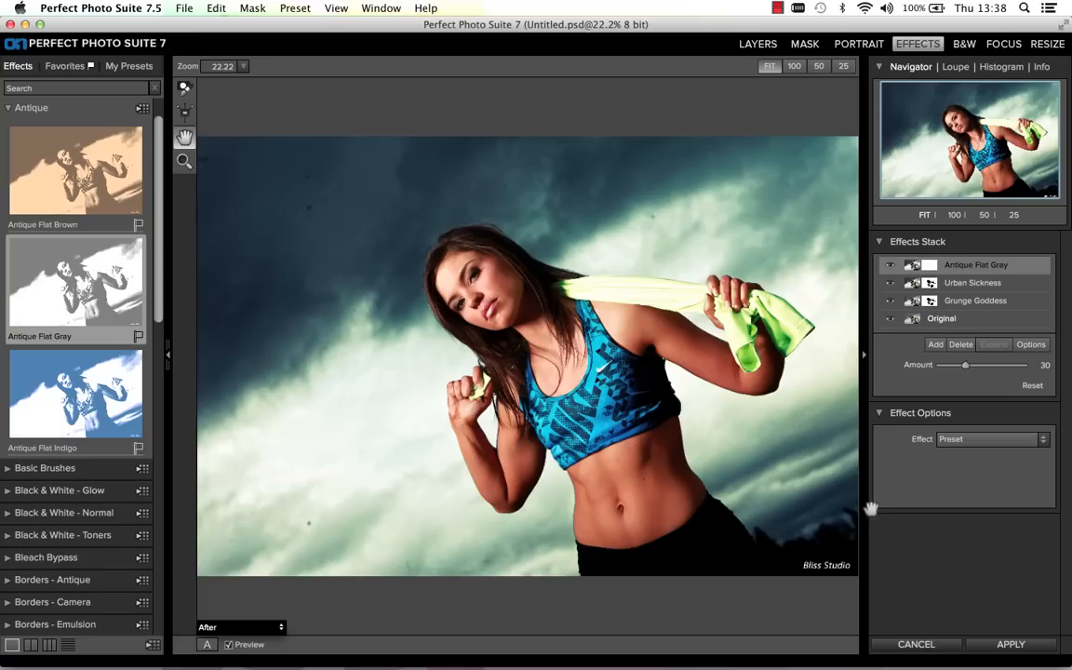
Apply the effects stack to the photo and compare the Perfect Effects layer with the edit layer below it
click(1022, 647)
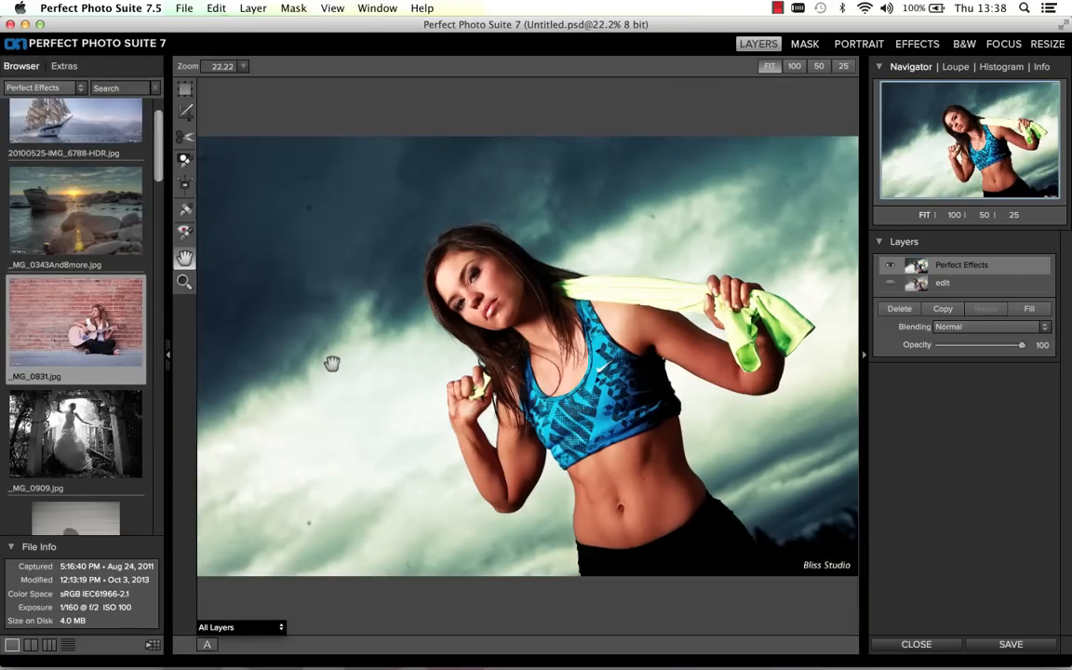
click(890, 284)
click(889, 268)
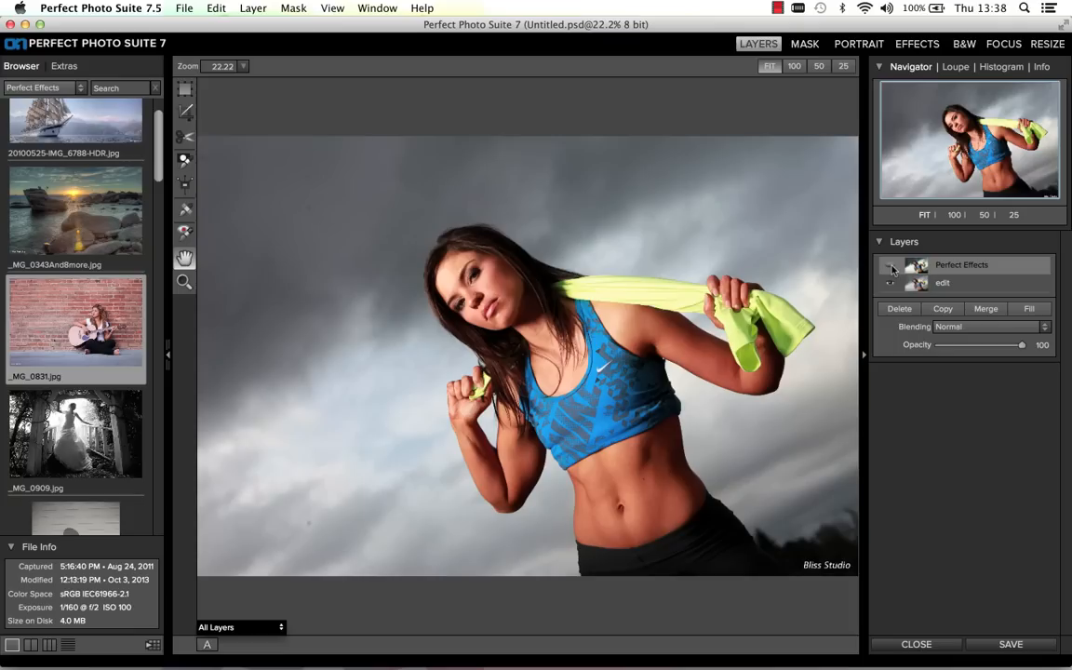
click(892, 268)
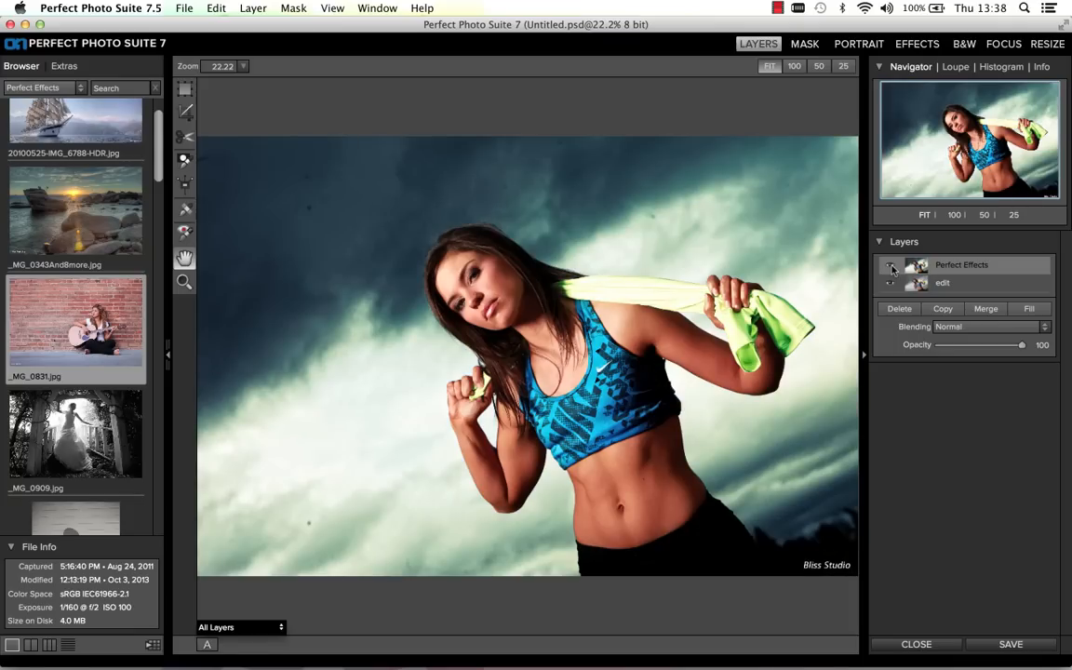
Close the current document without saving it and open Recht054.jpg from the photo browser
click(916, 644)
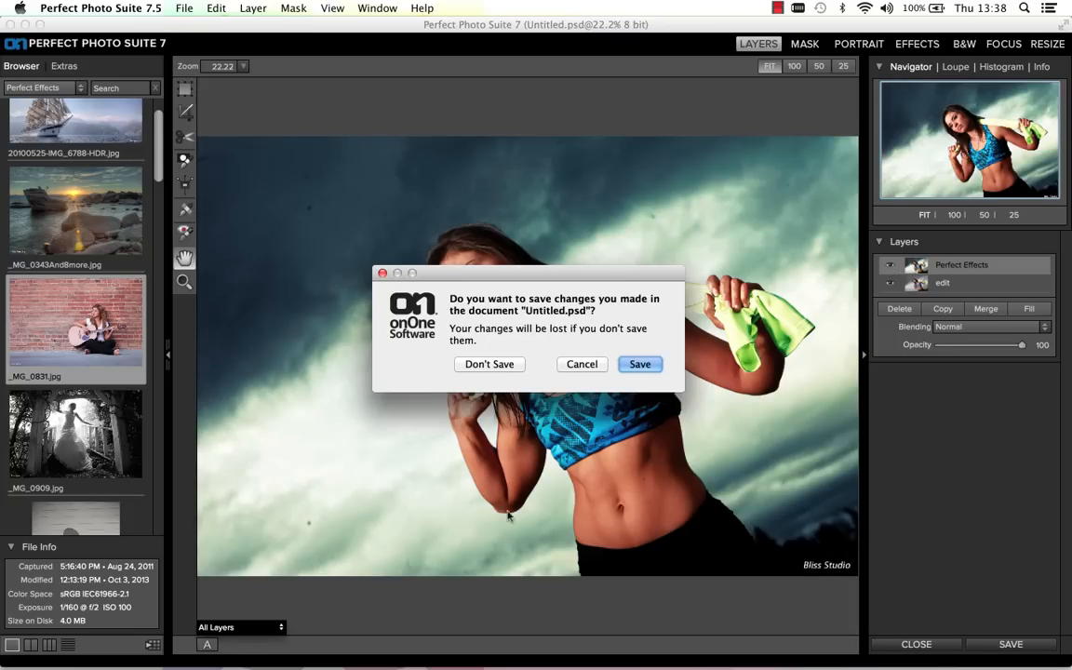
click(488, 364)
scroll(87, 331, down, 10)
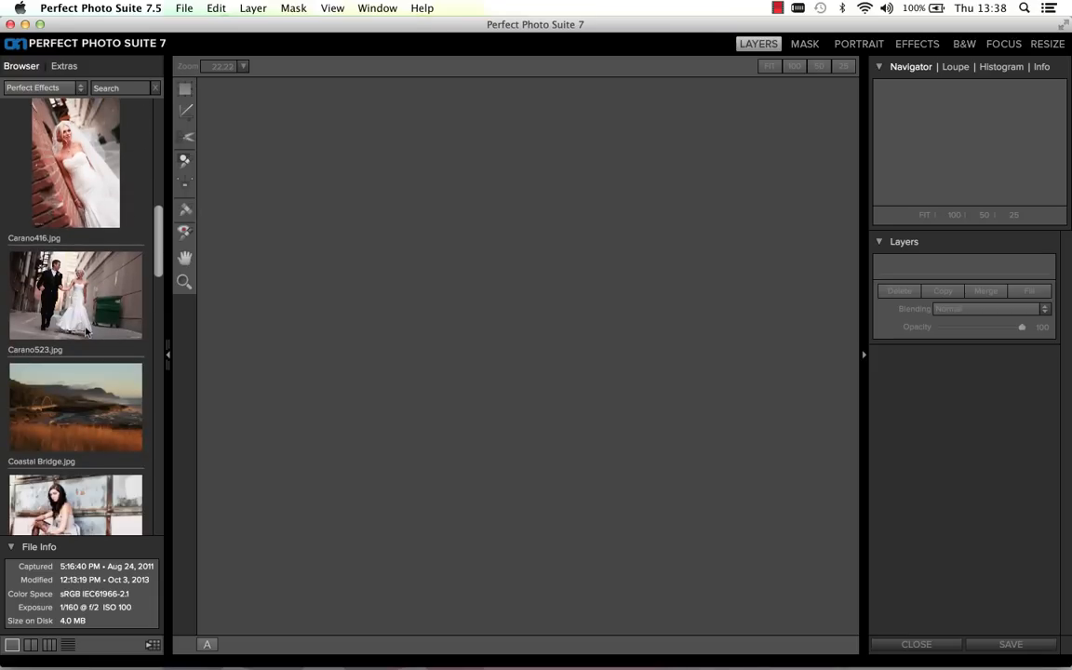
scroll(86, 331, down, 15)
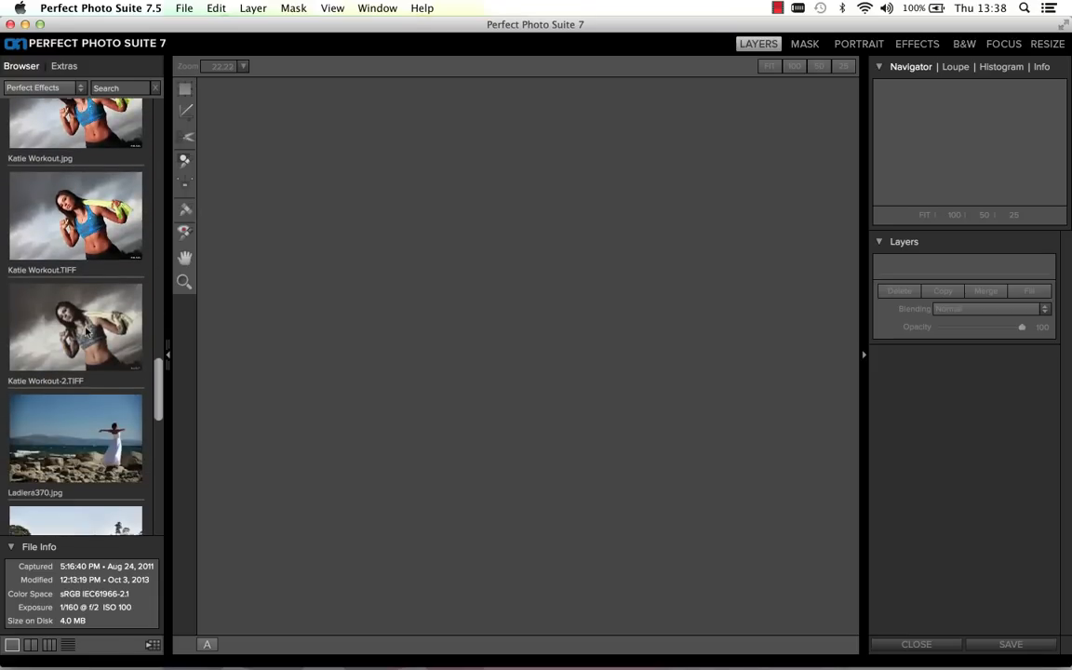
scroll(87, 331, down, 15)
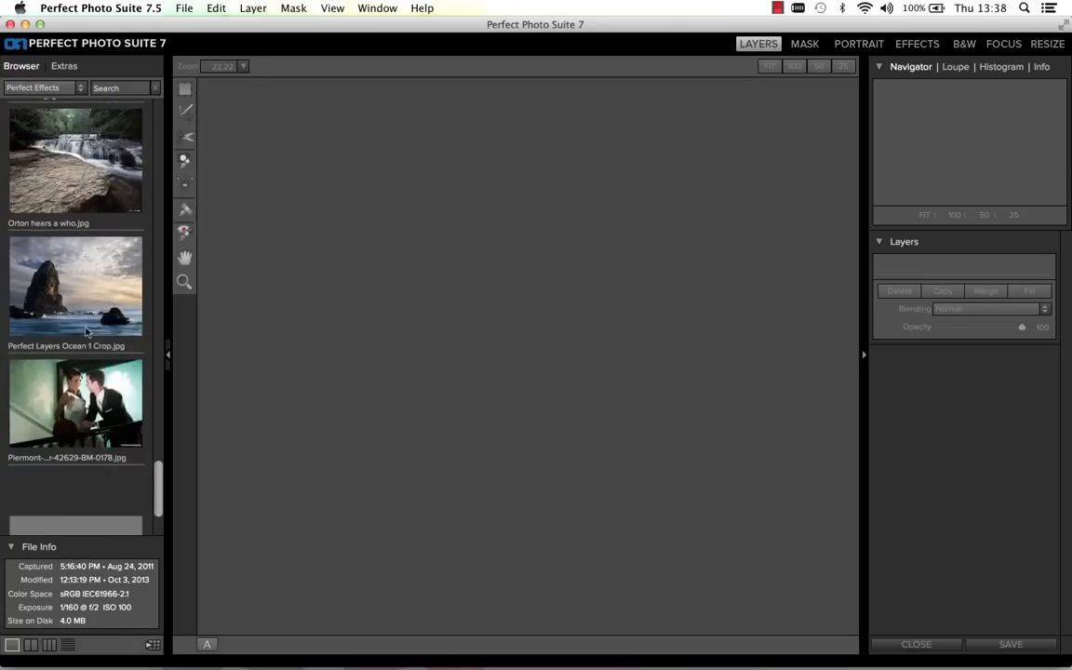
scroll(86, 331, down, 5)
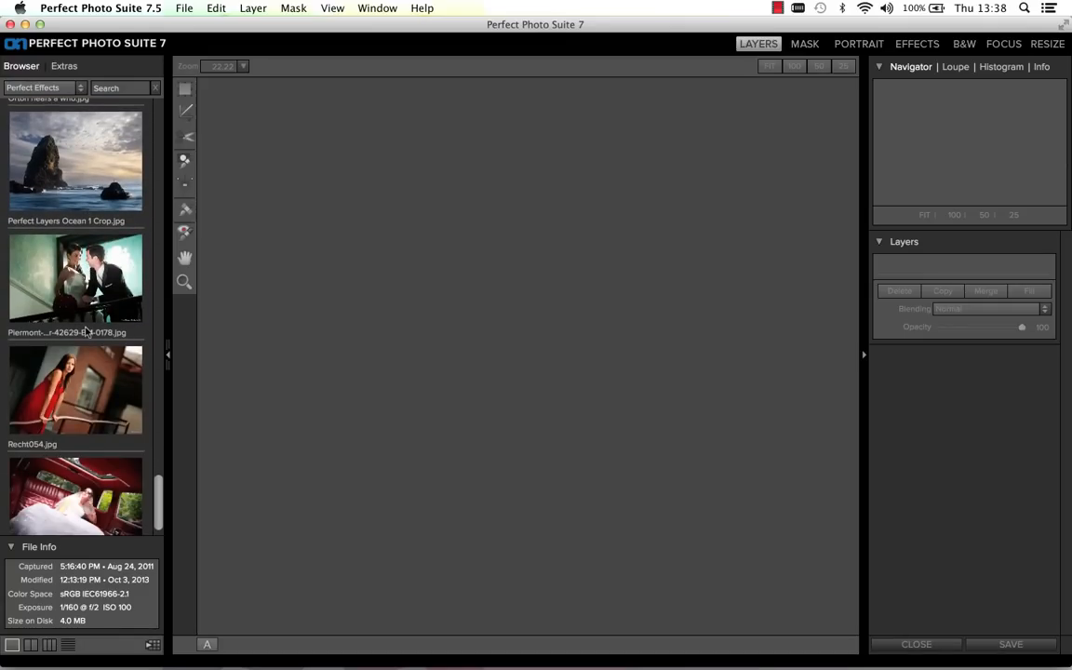
double_click(65, 377)
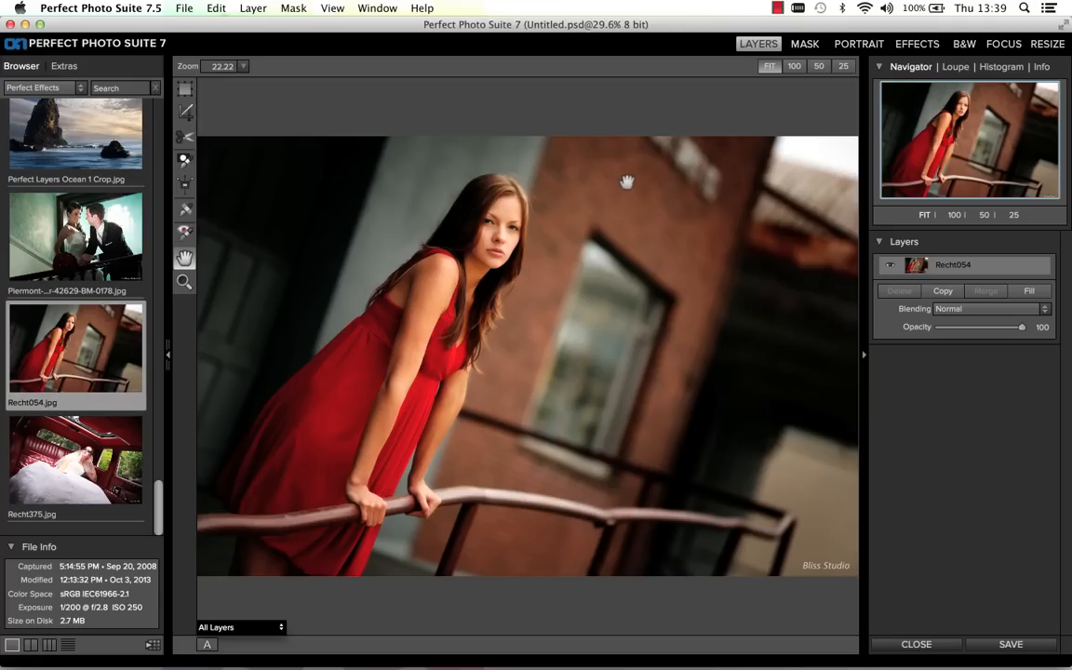
Take the photo into the Effects module, look through the Color Correction effects, and hide the effects browser
click(915, 46)
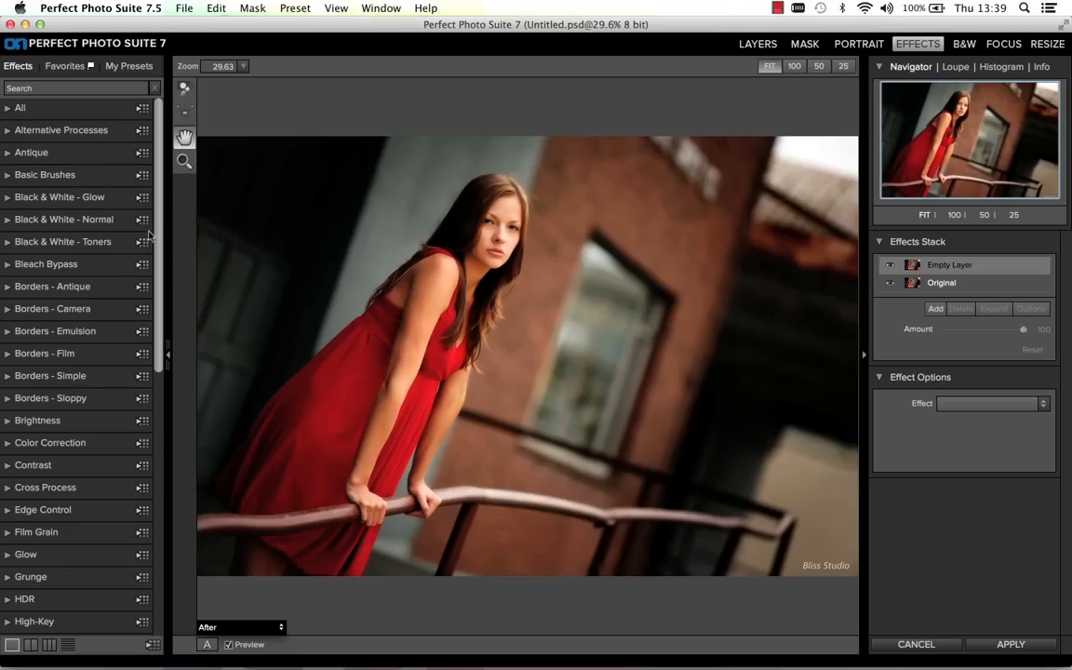
scroll(144, 201, down, 5)
scroll(151, 289, down, 2)
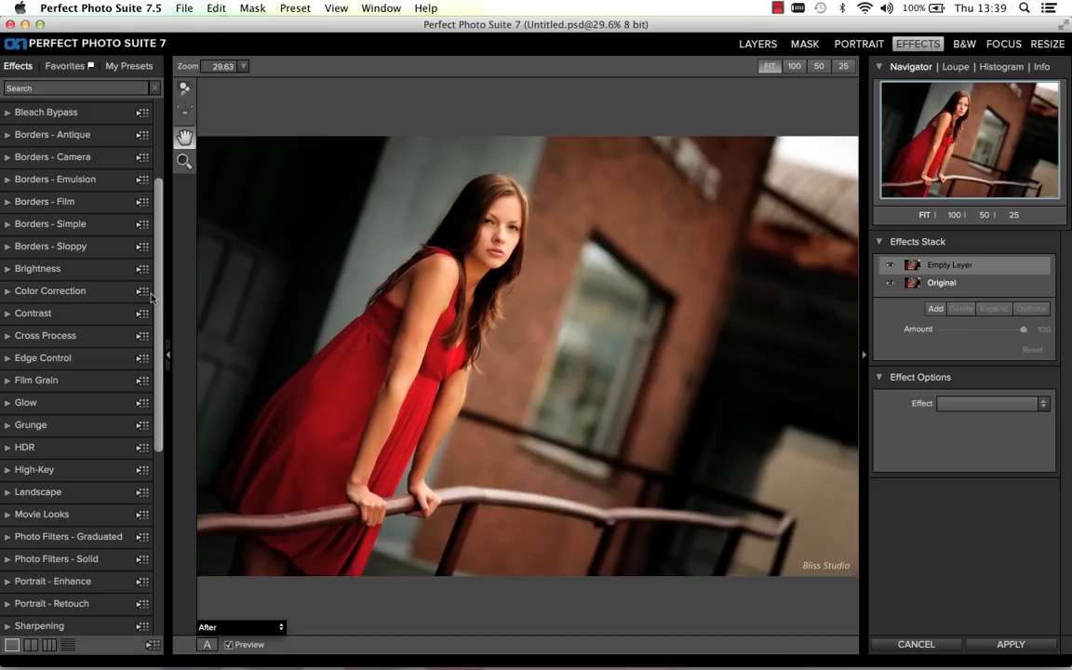
click(79, 293)
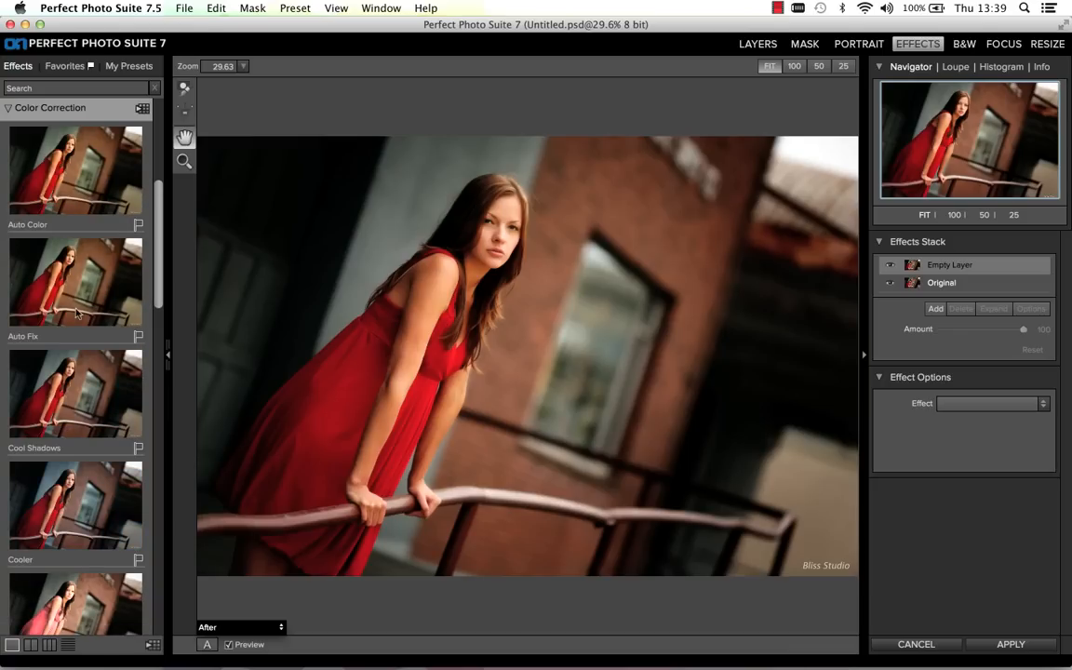
scroll(163, 256, down, 1)
scroll(163, 253, down, 10)
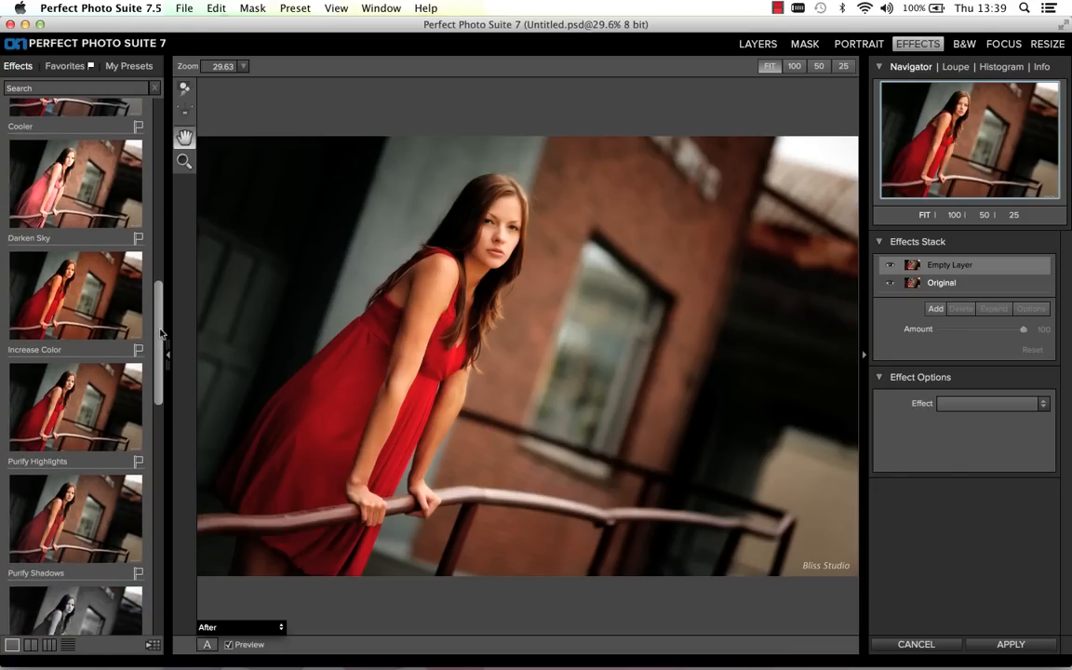
scroll(161, 333, up, 3)
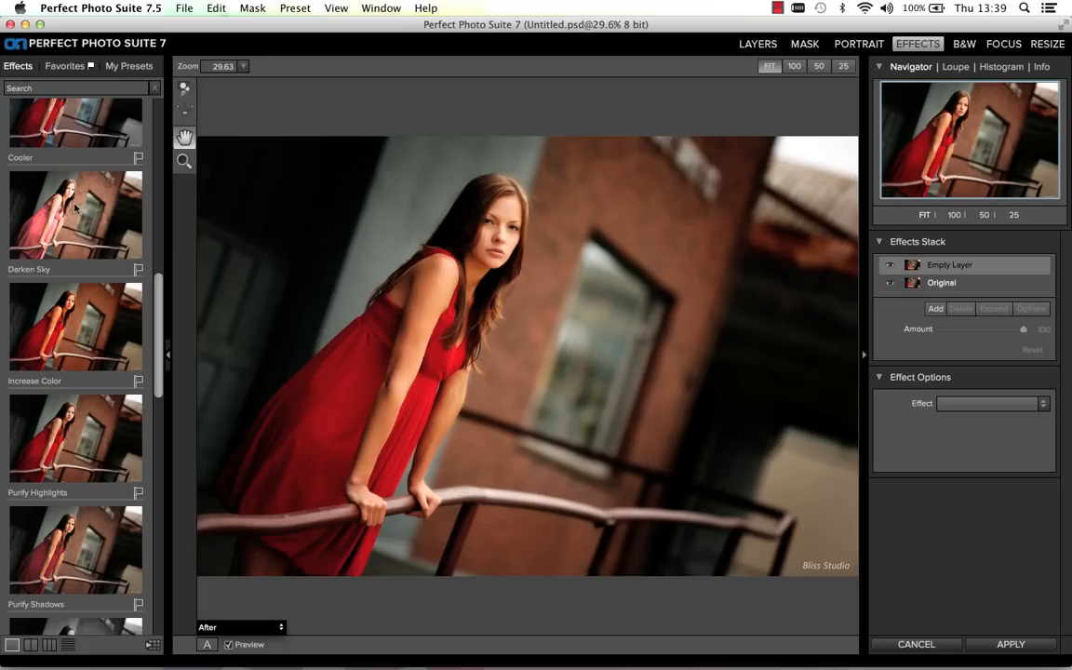
click(169, 351)
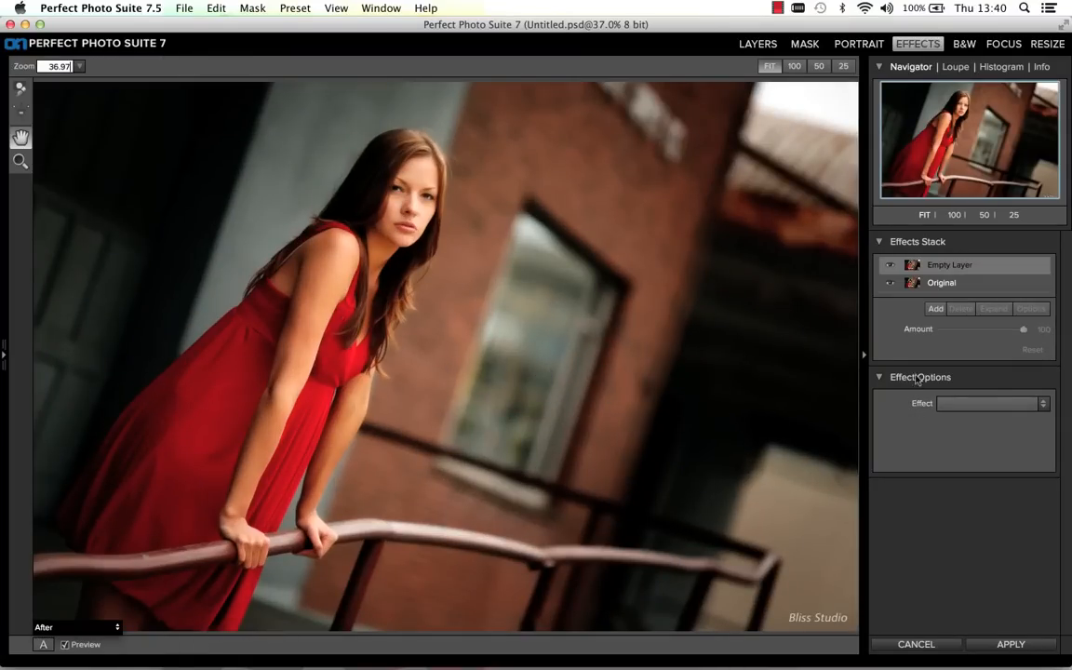
Apply a Color Enhancer effect with Temperature -58 and increase the Saturation of the Red color range
click(965, 404)
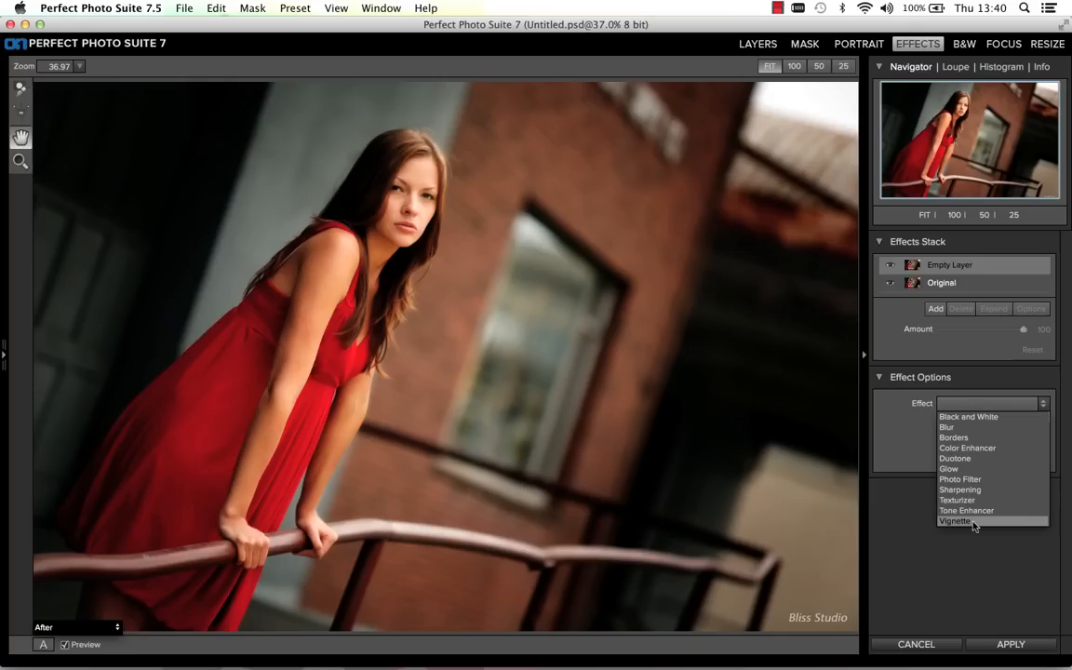
click(969, 449)
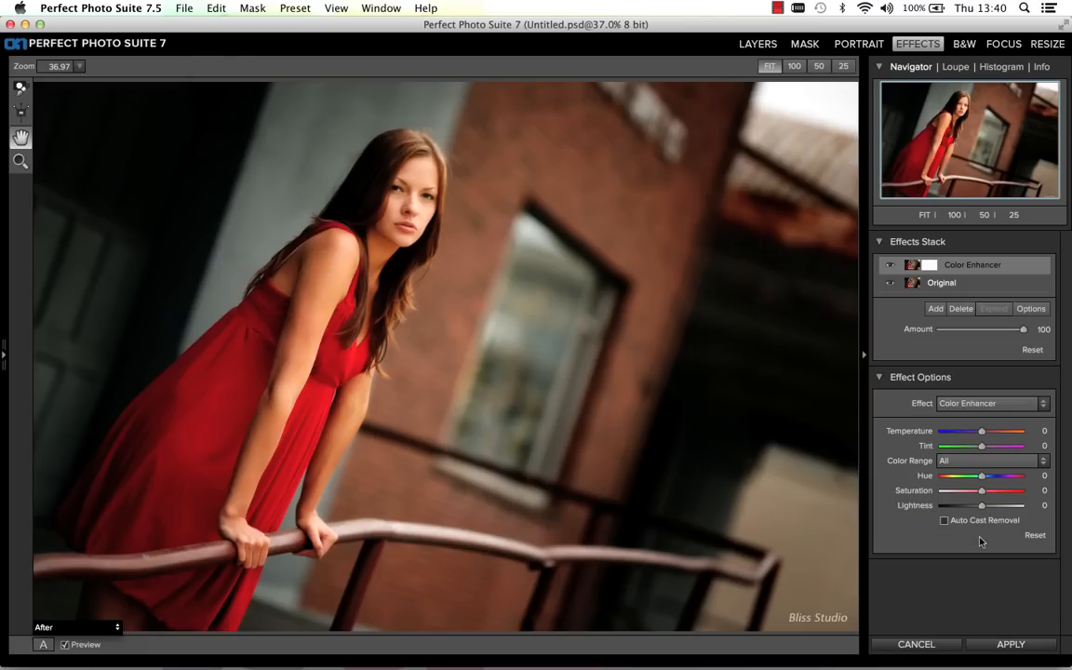
click(967, 462)
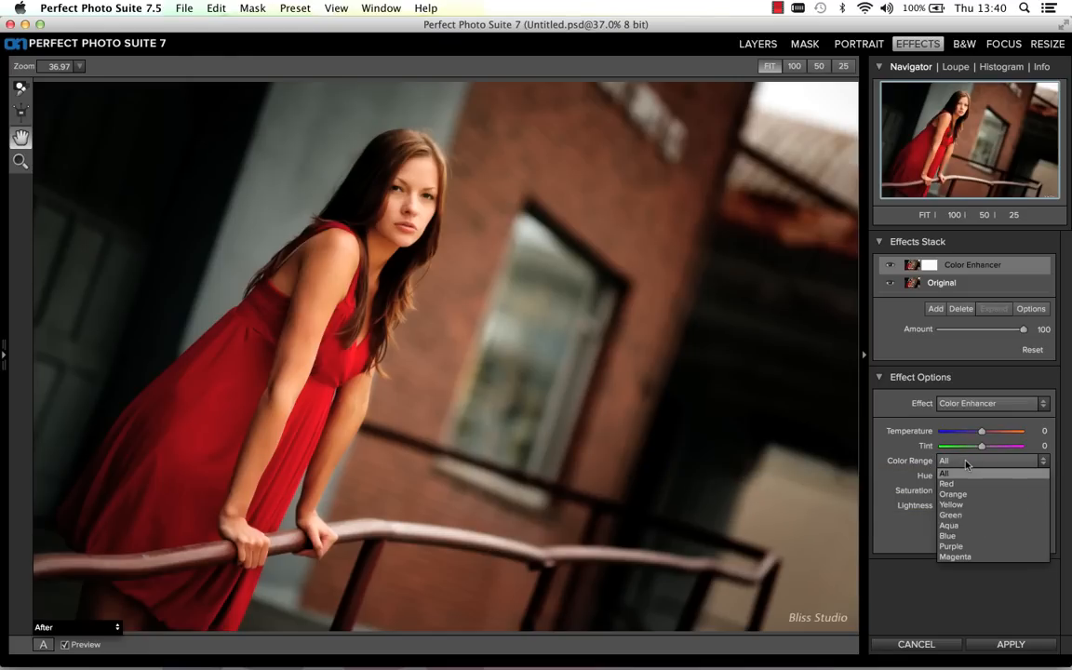
click(948, 484)
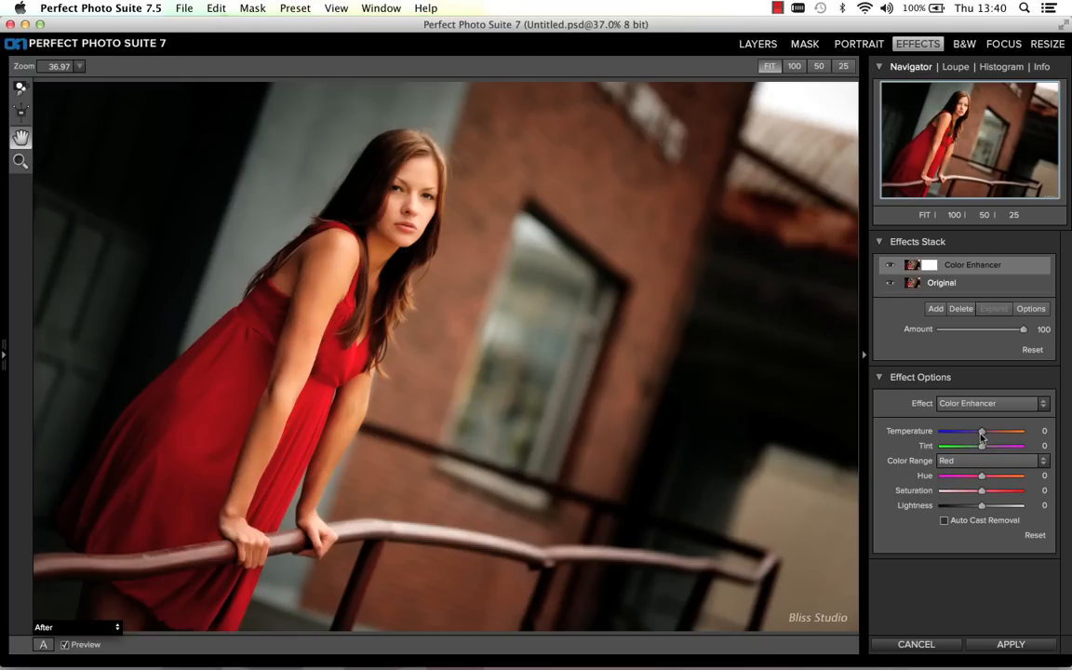
drag(983, 433, 959, 439)
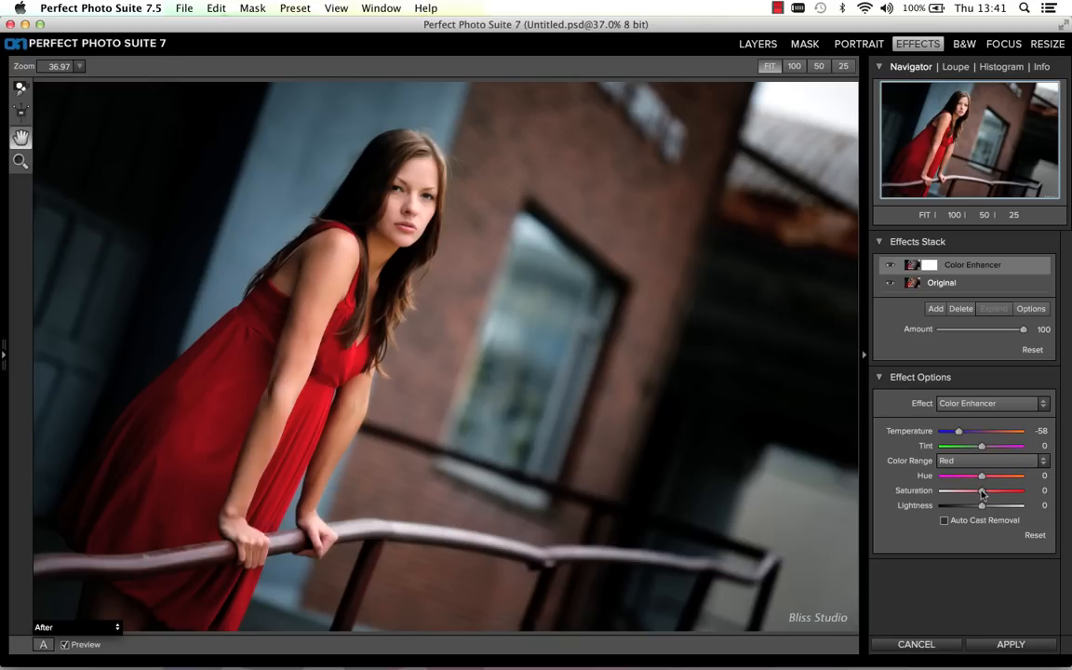
drag(983, 493, 1013, 497)
Add a Blur effect above Color Enhancer with type Surface and a threshold of 68
click(937, 312)
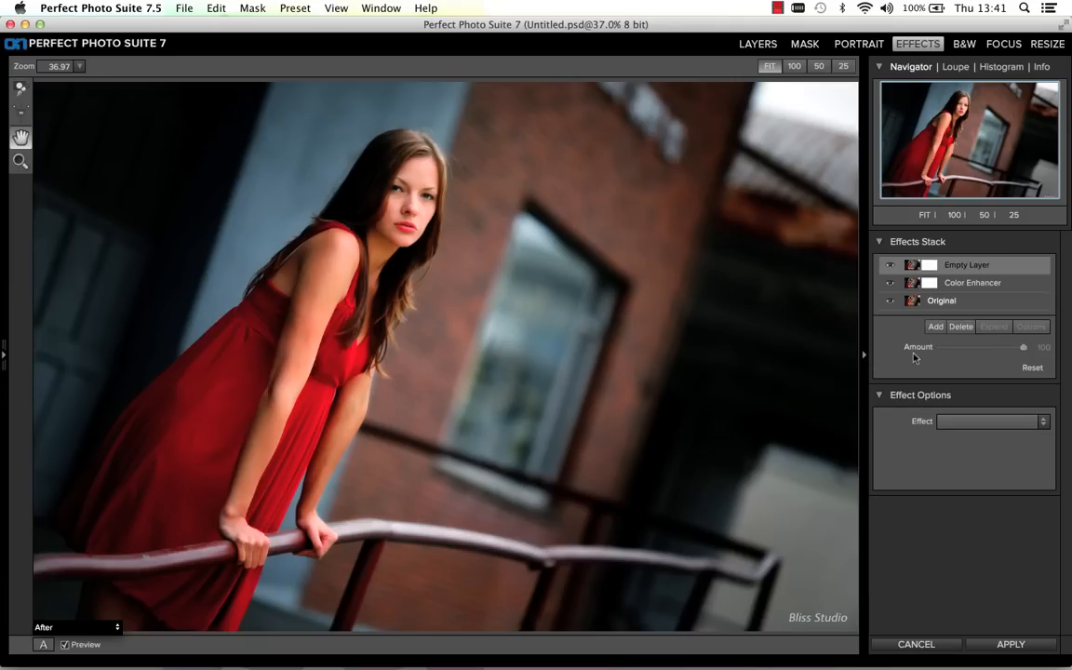
click(949, 425)
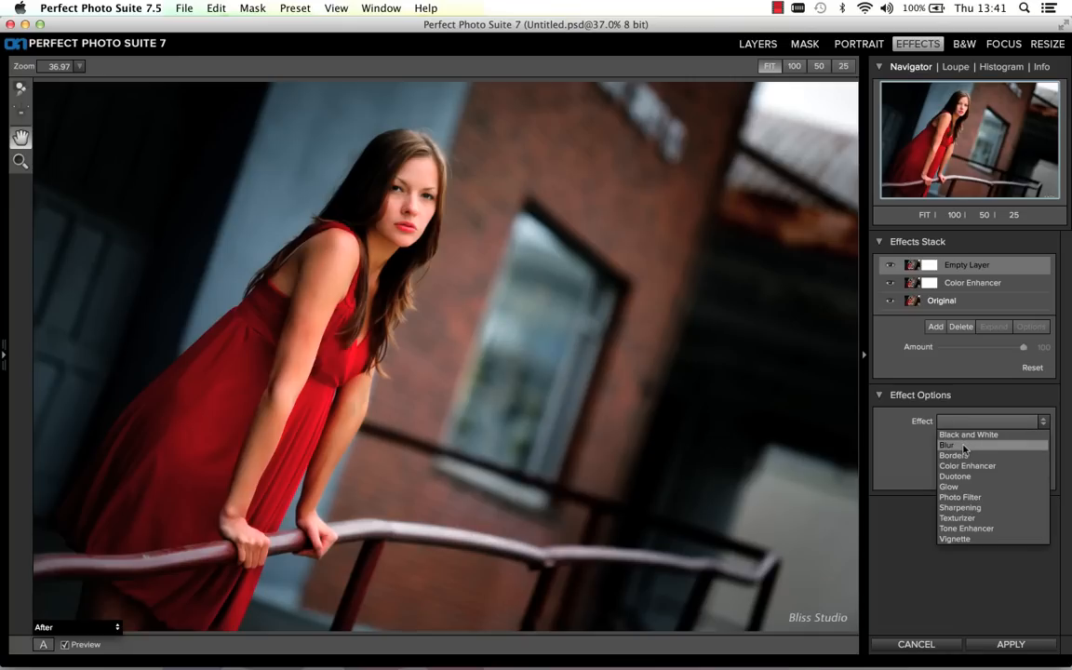
click(965, 447)
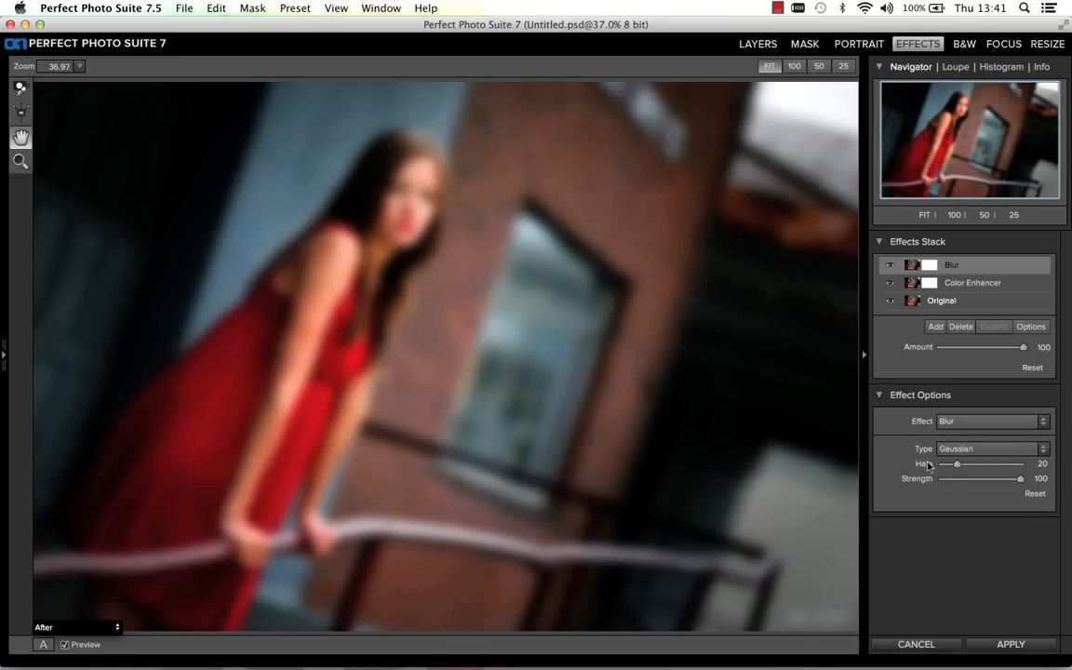
click(959, 449)
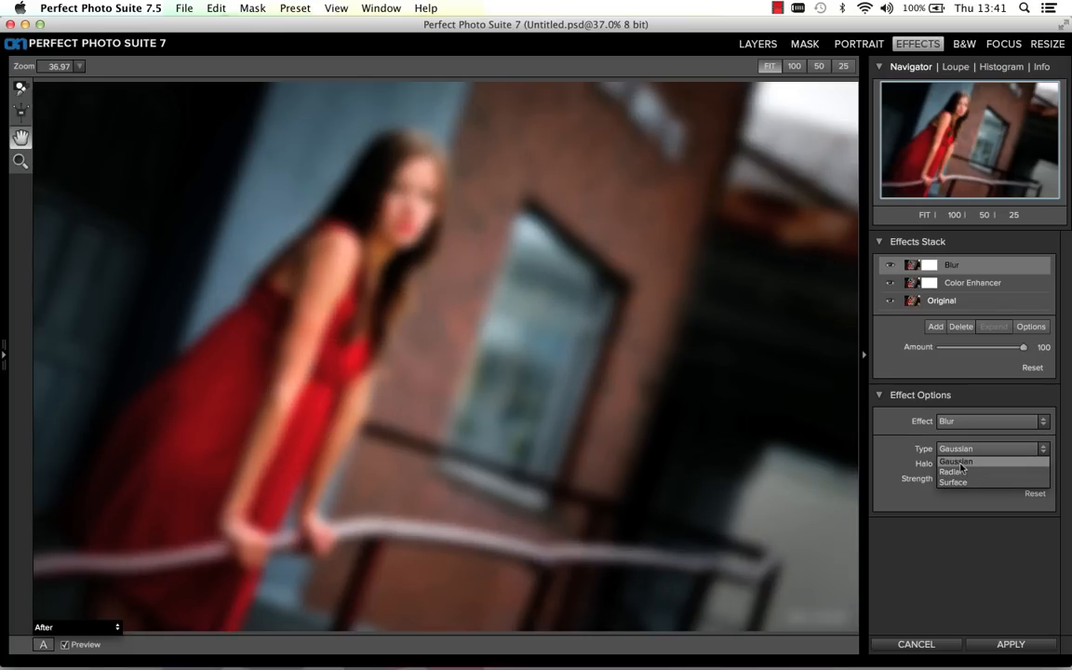
click(954, 482)
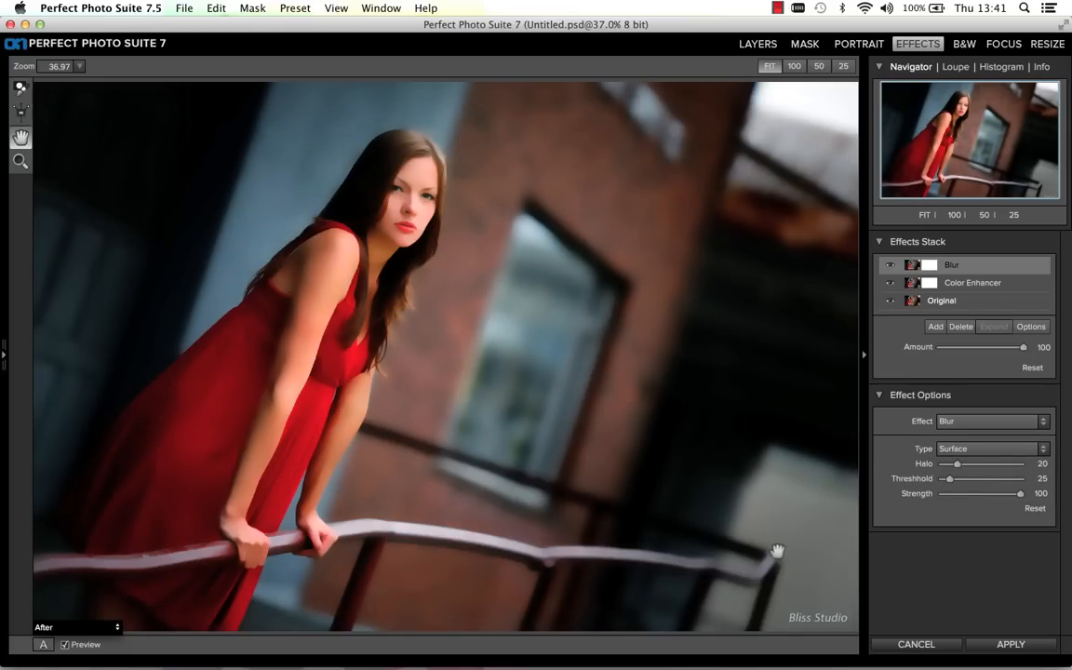
drag(950, 479, 964, 483)
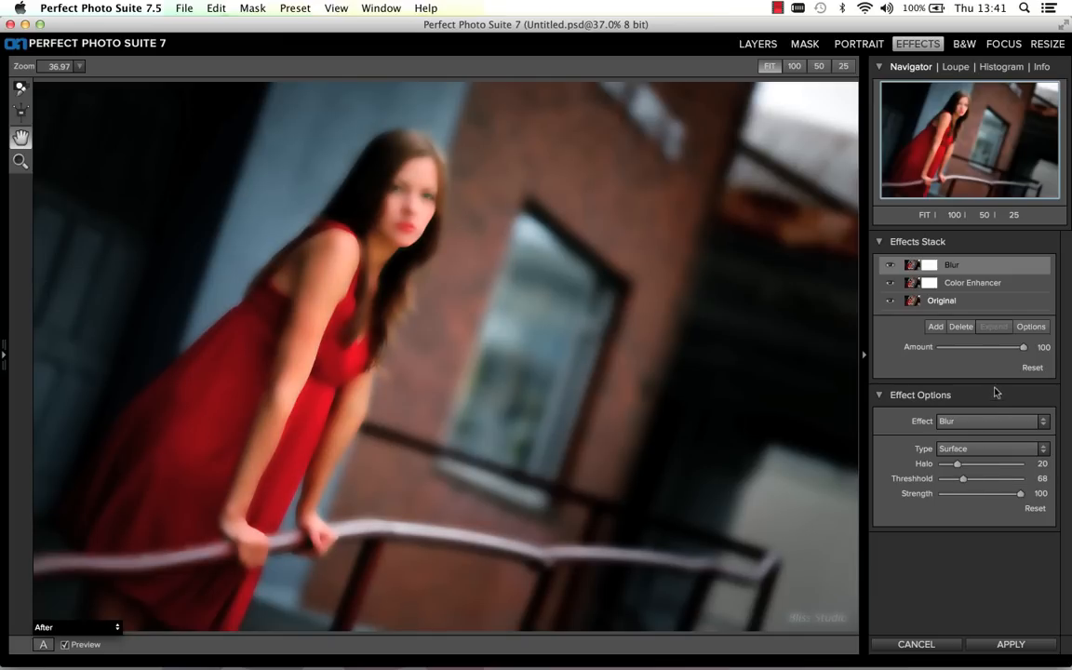
Set the Blur layer's blending mode to Darken and its amount to 60, and toggle its visibility to compare
click(1031, 328)
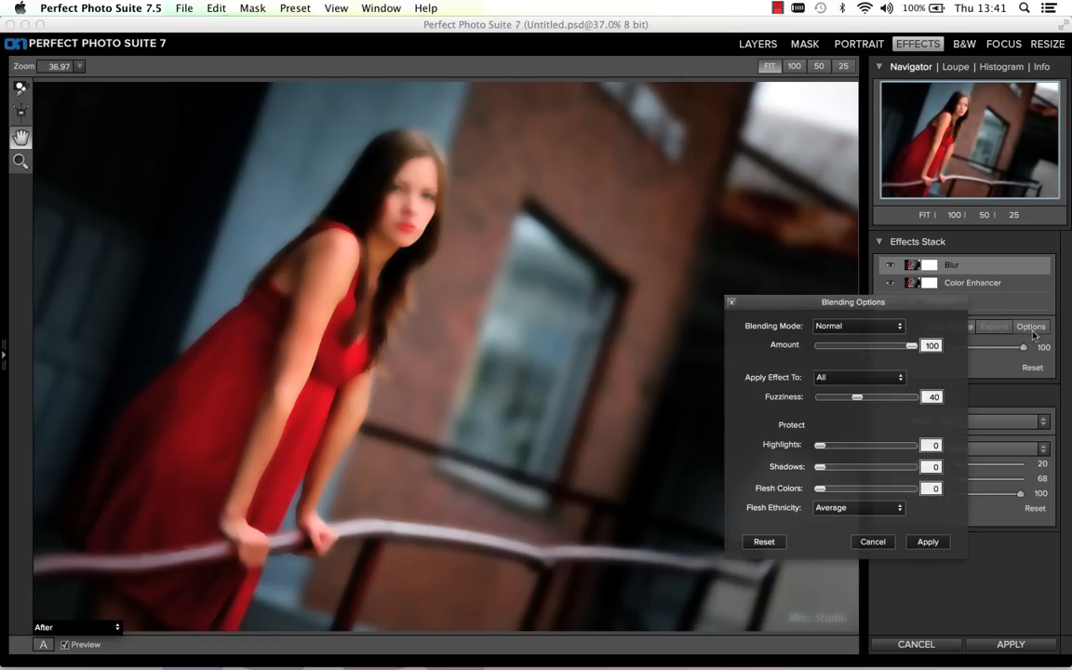
click(858, 326)
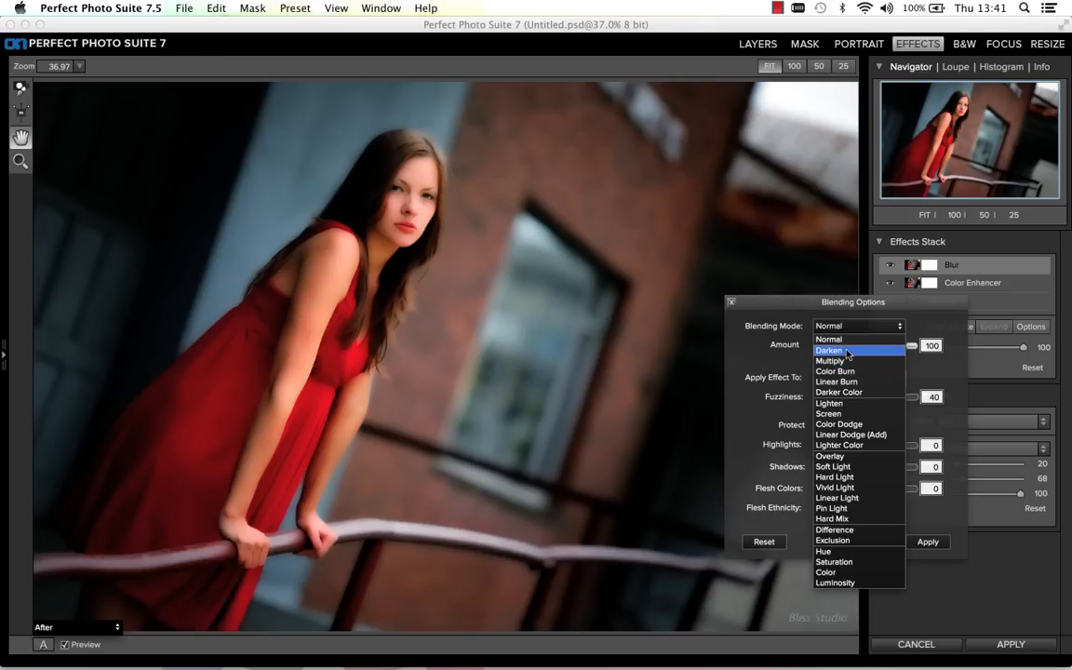
click(855, 352)
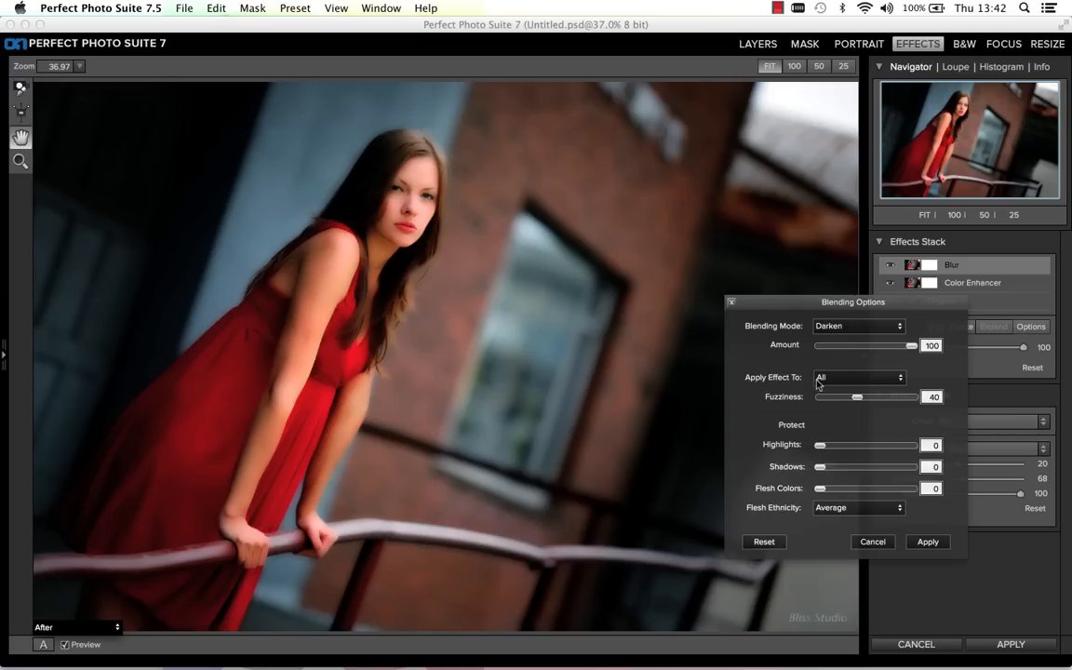
click(928, 542)
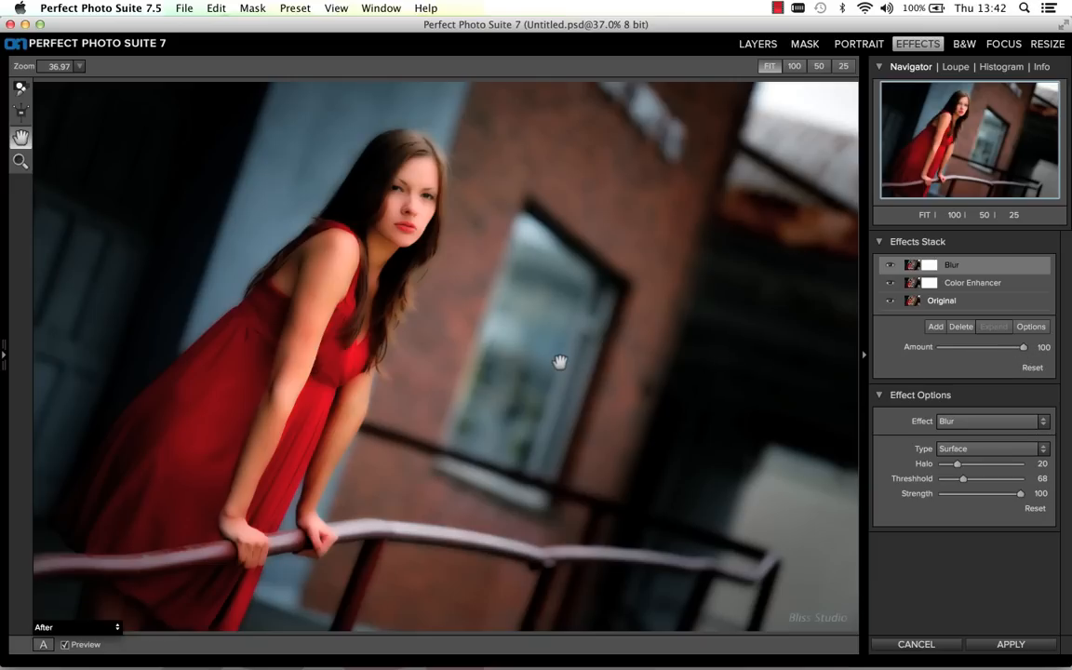
key(5)
key(6)
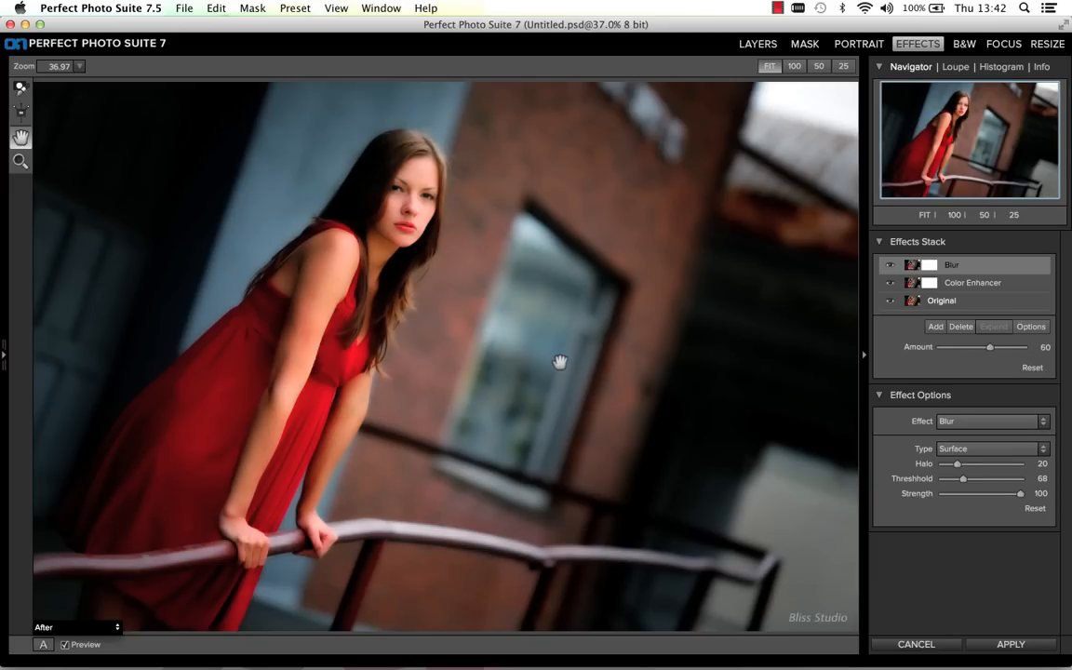
click(890, 266)
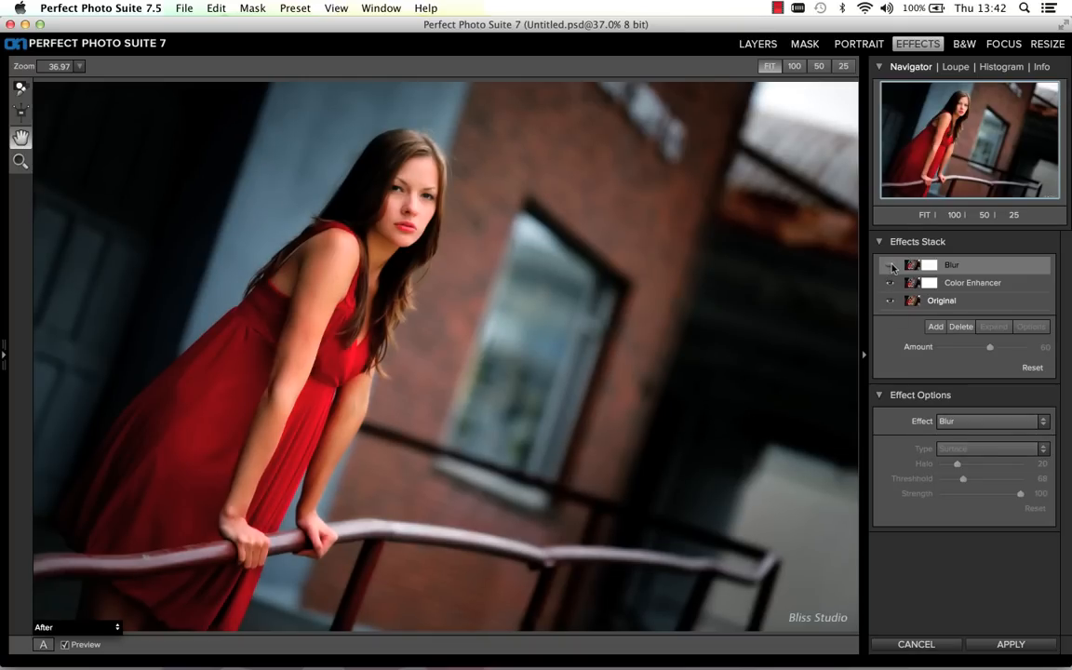
click(890, 266)
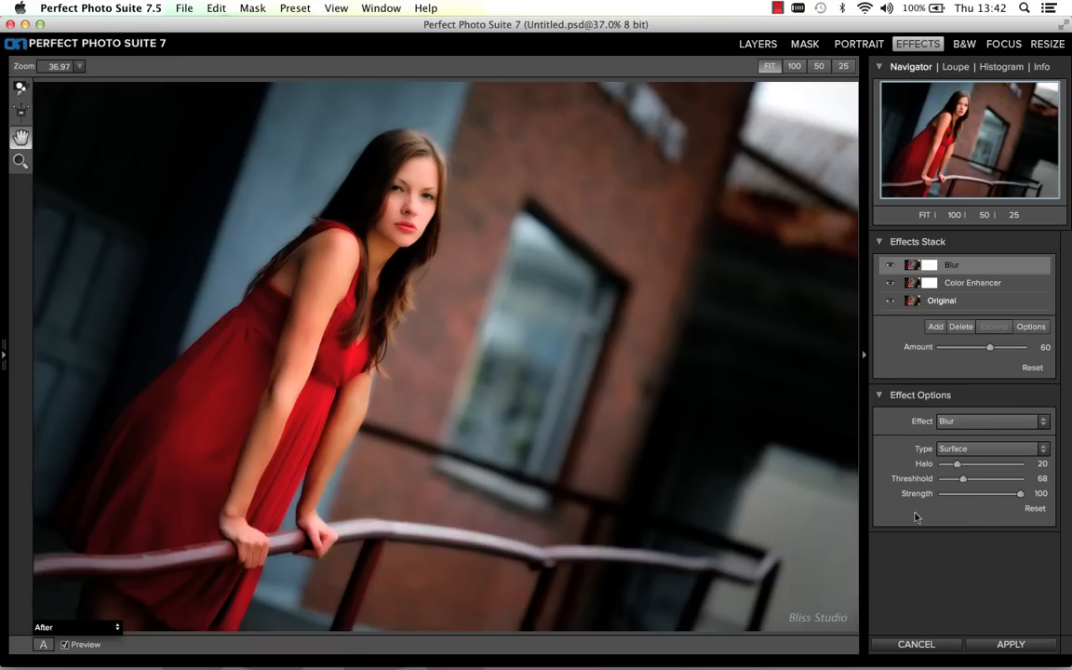
Add a Black and White effect on top of the stack with Color Filter 99 and reduce its amount to 60
click(937, 327)
click(949, 441)
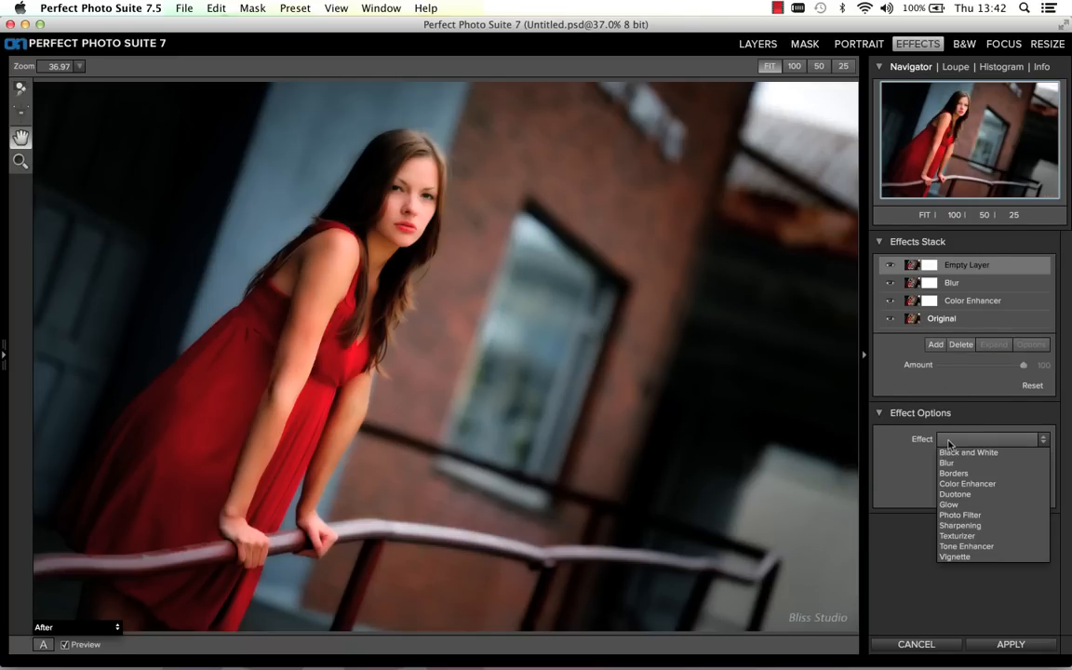
click(951, 453)
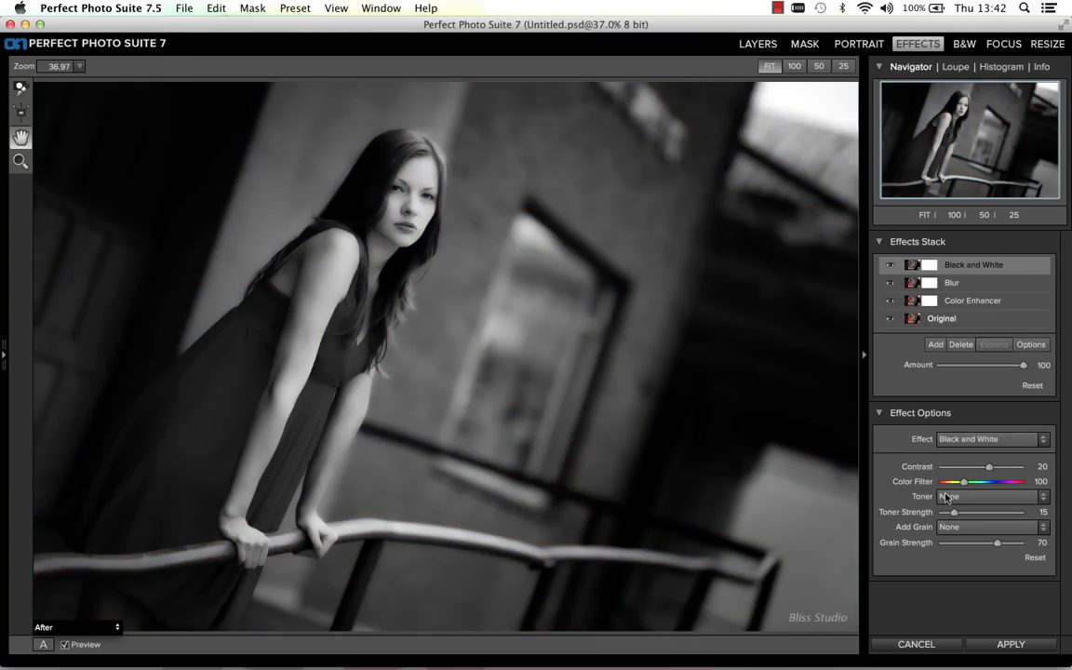
mouse_move(963, 484)
mouse_down()
mouse_move(943, 484)
mouse_move(964, 485)
mouse_up()
key(7)
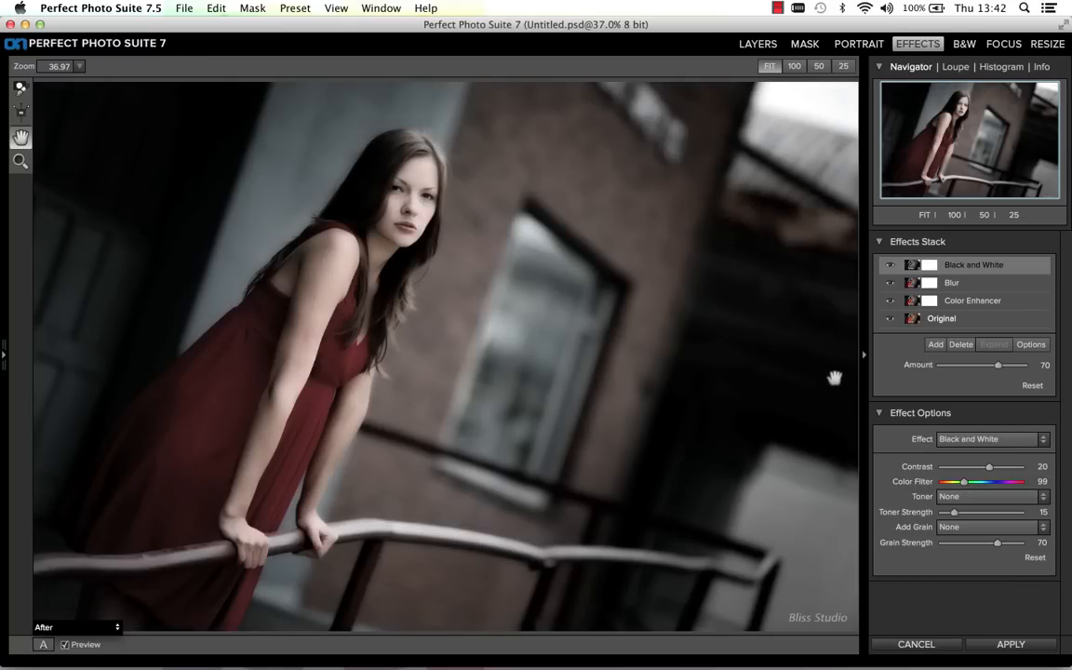
key(6)
Apply the effects stack to the portrait and toggle the Perfect Effects layer's visibility to compare it with the original
click(1010, 644)
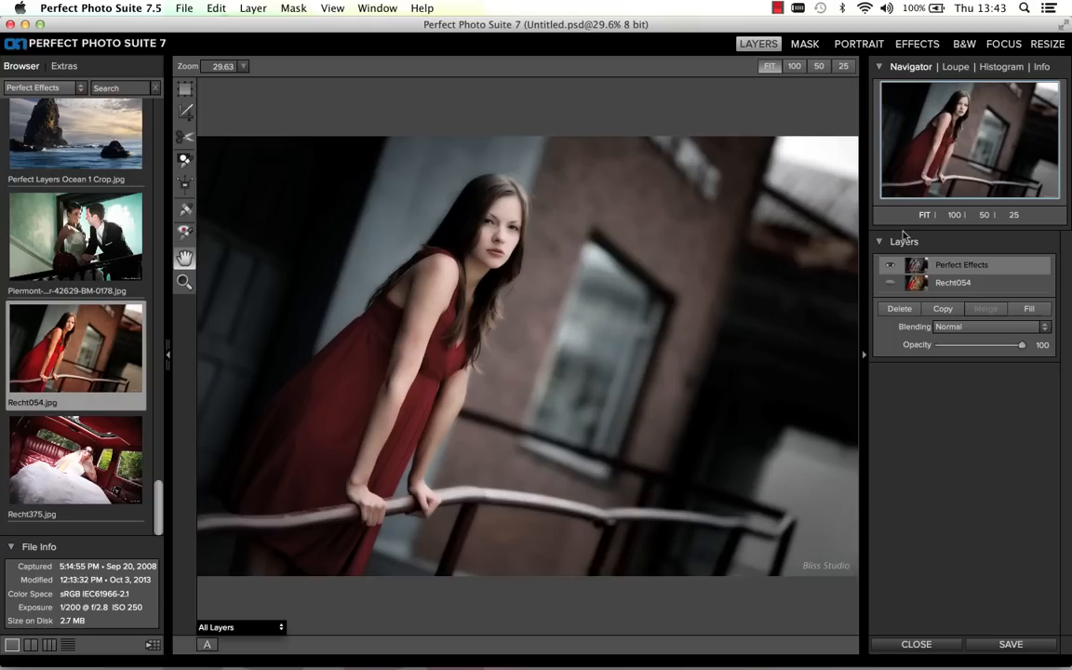
click(891, 268)
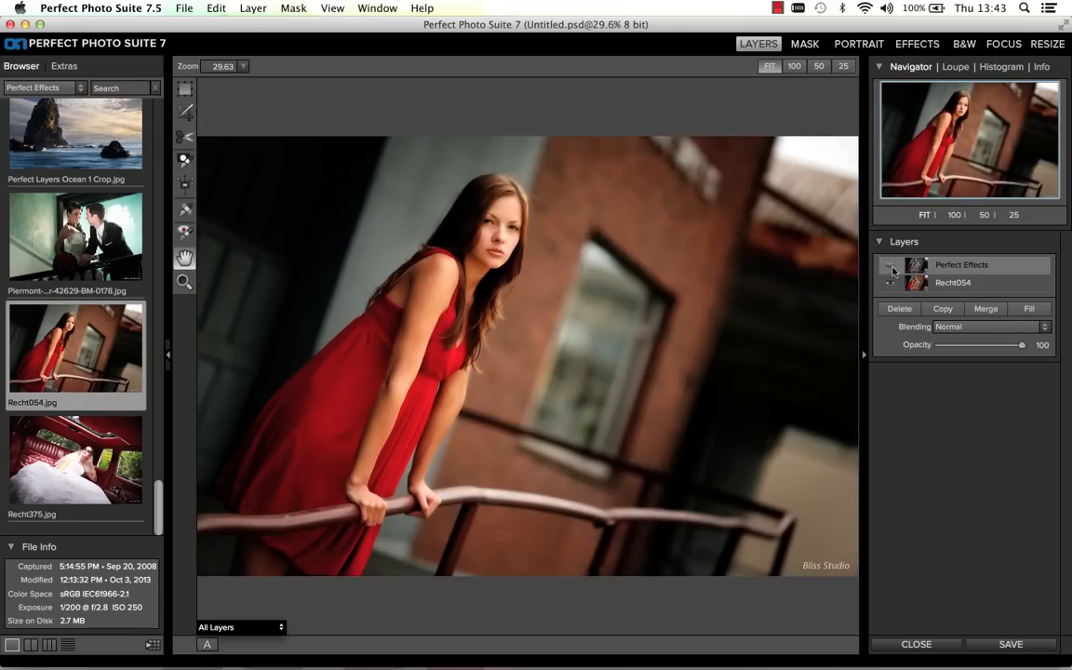
click(890, 267)
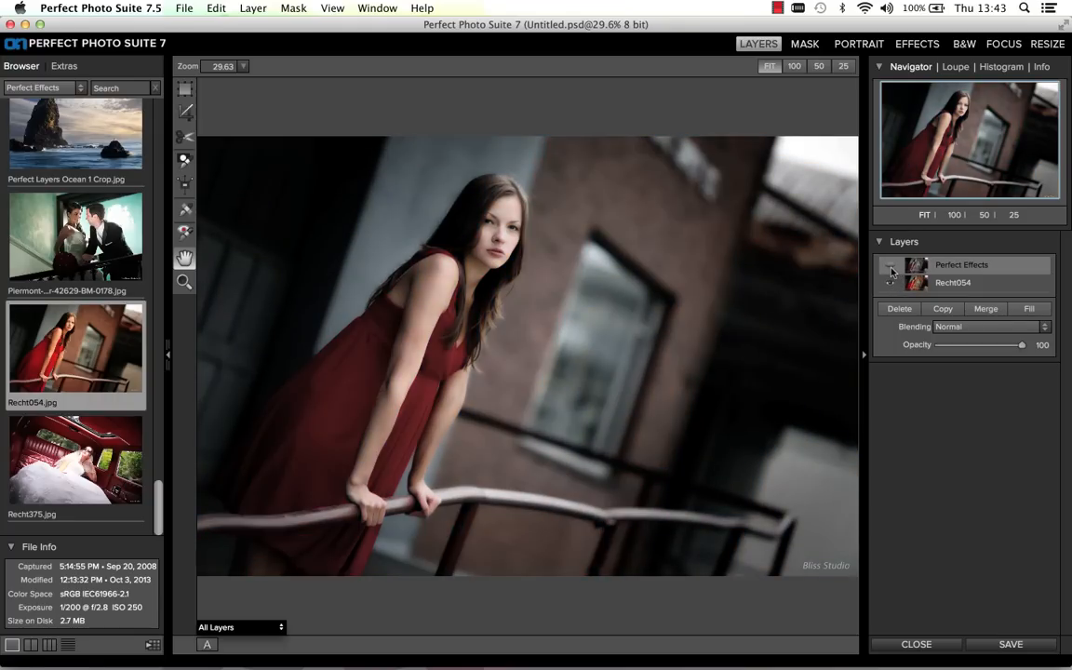
Close the portrait without saving the changes and quit Perfect Photo Suite 7.5
click(916, 644)
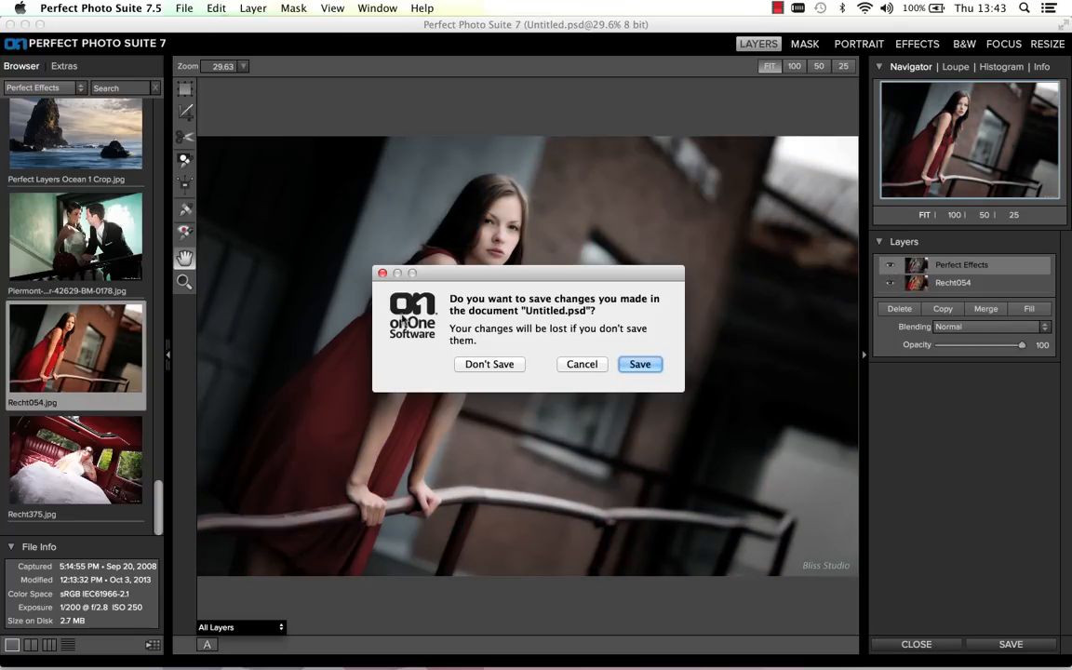
click(486, 365)
click(116, 8)
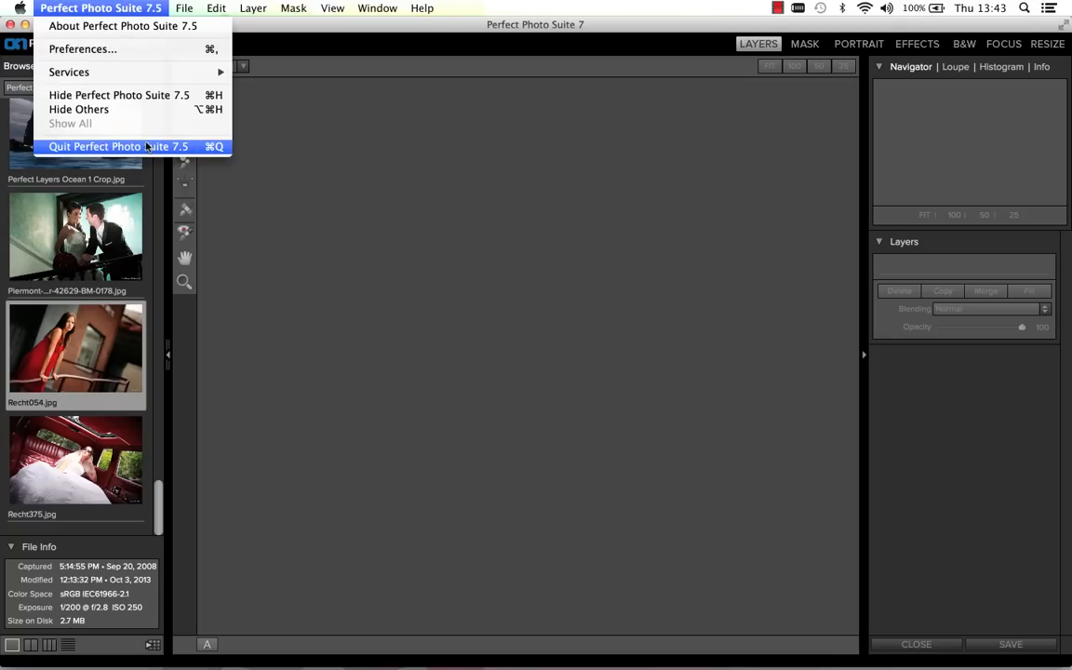
click(149, 144)
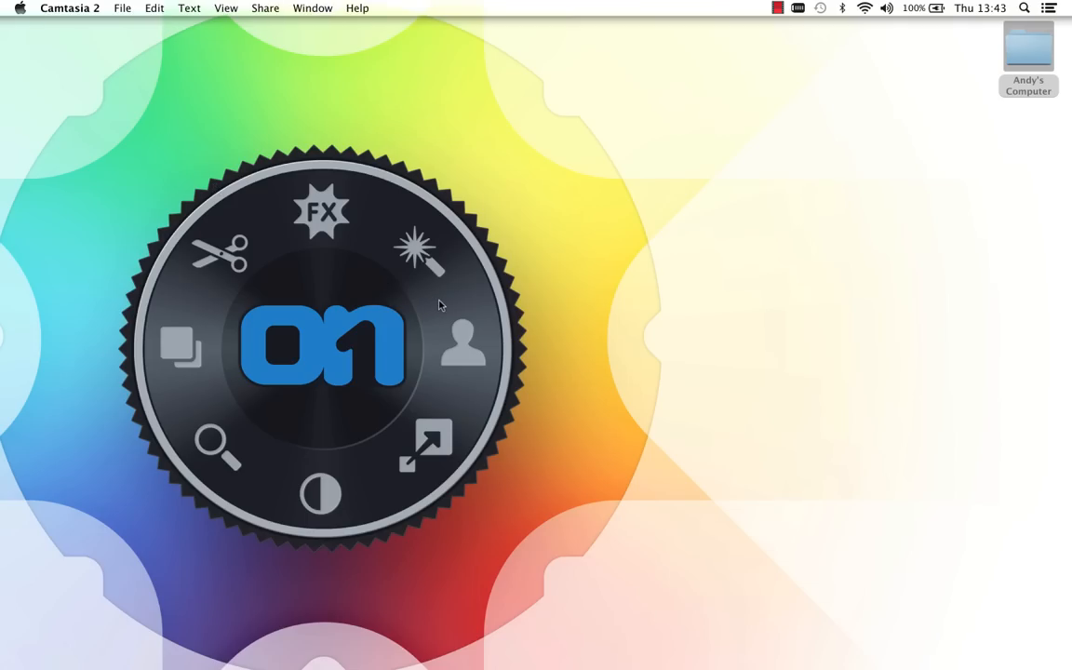
click(440, 304)
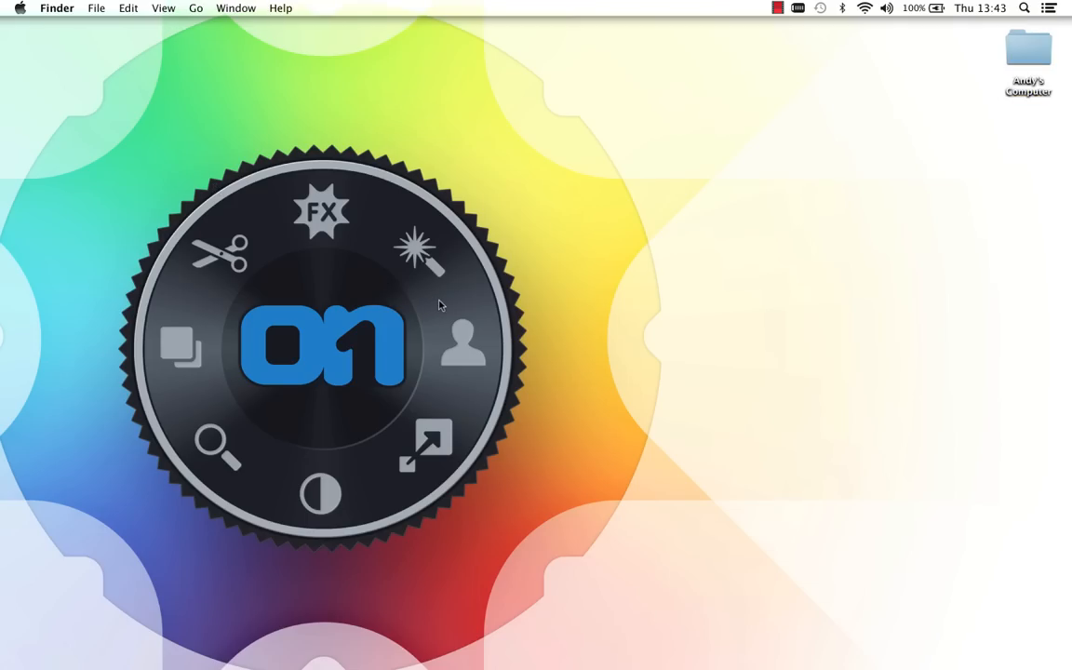
Launch Perfect Photo Suite 8 in demo mode and open Grand Central.jpg from the Perfect Effects folder
mouse_move(678, 663)
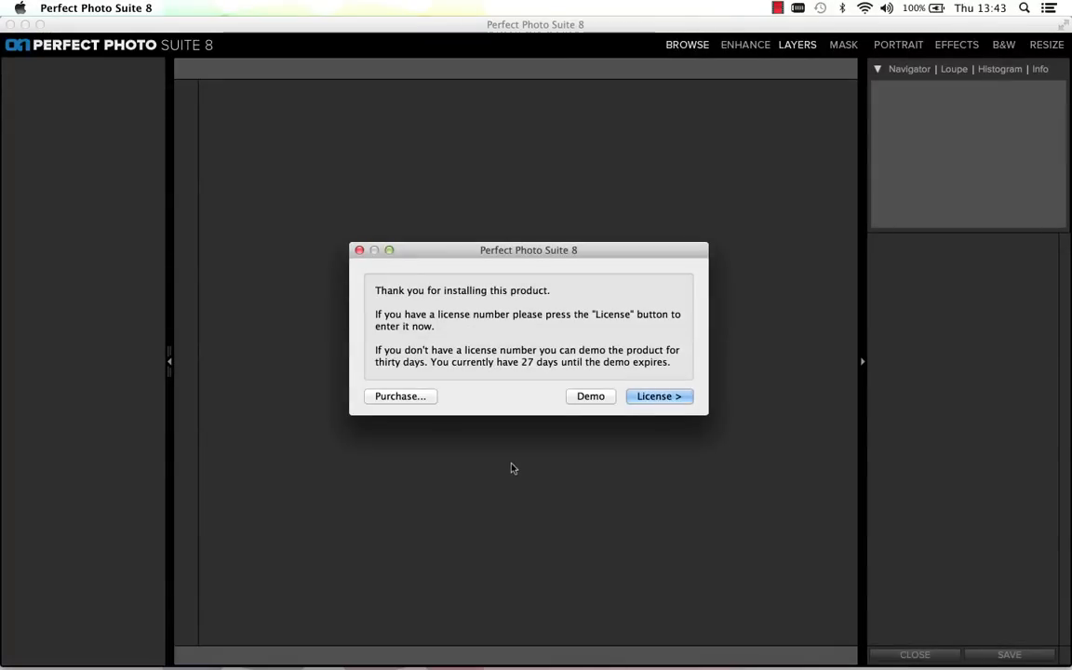
click(594, 399)
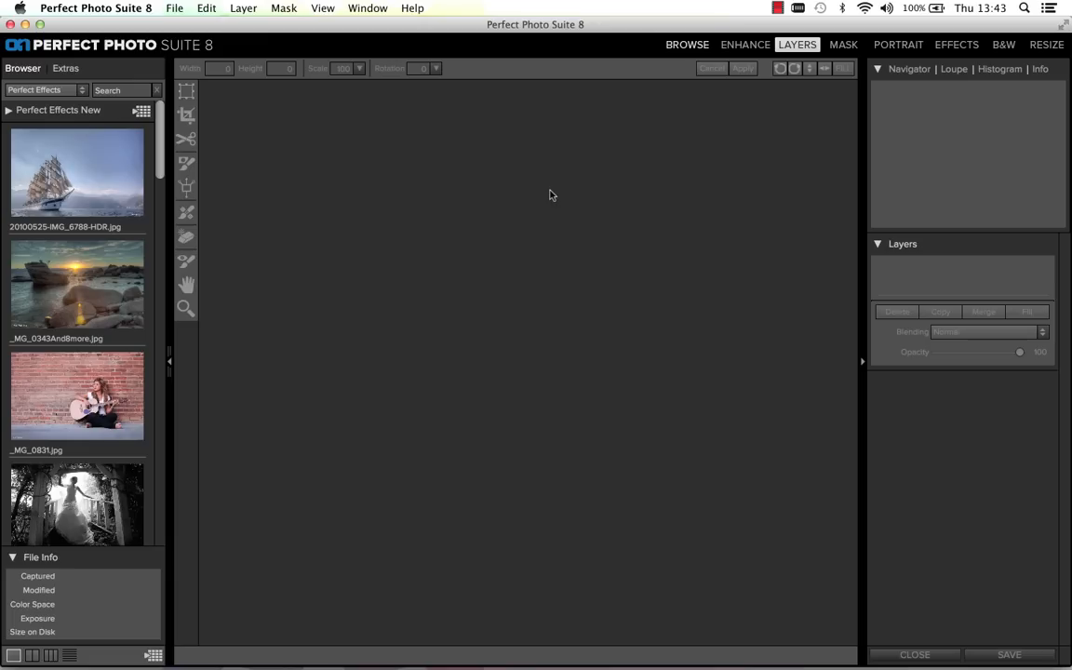
drag(159, 110, 160, 330)
click(67, 260)
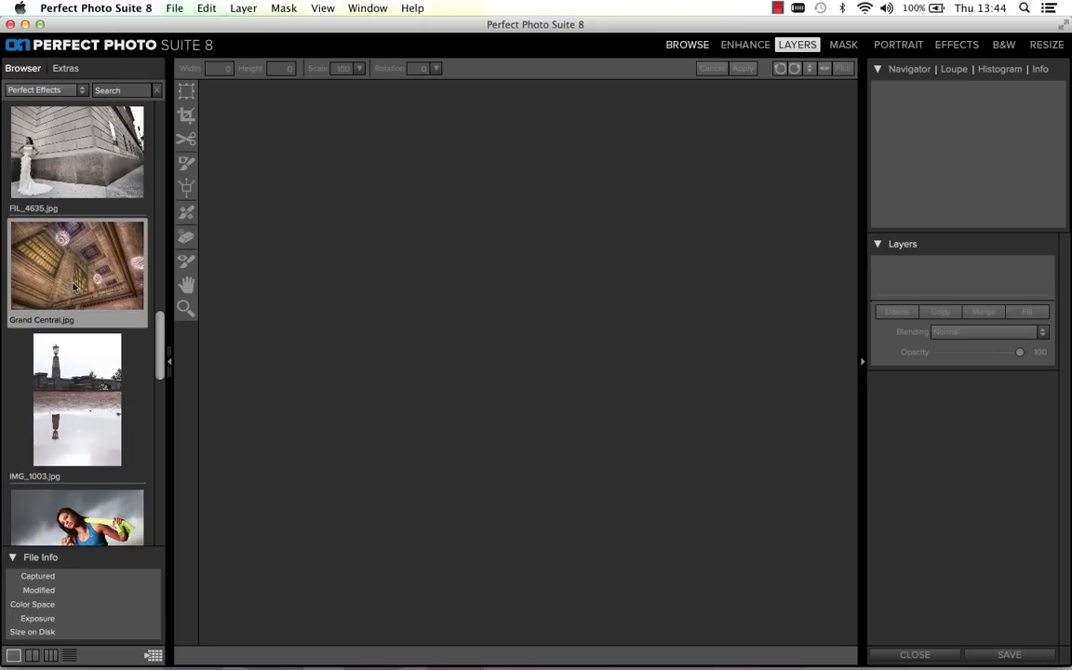
double_click(75, 286)
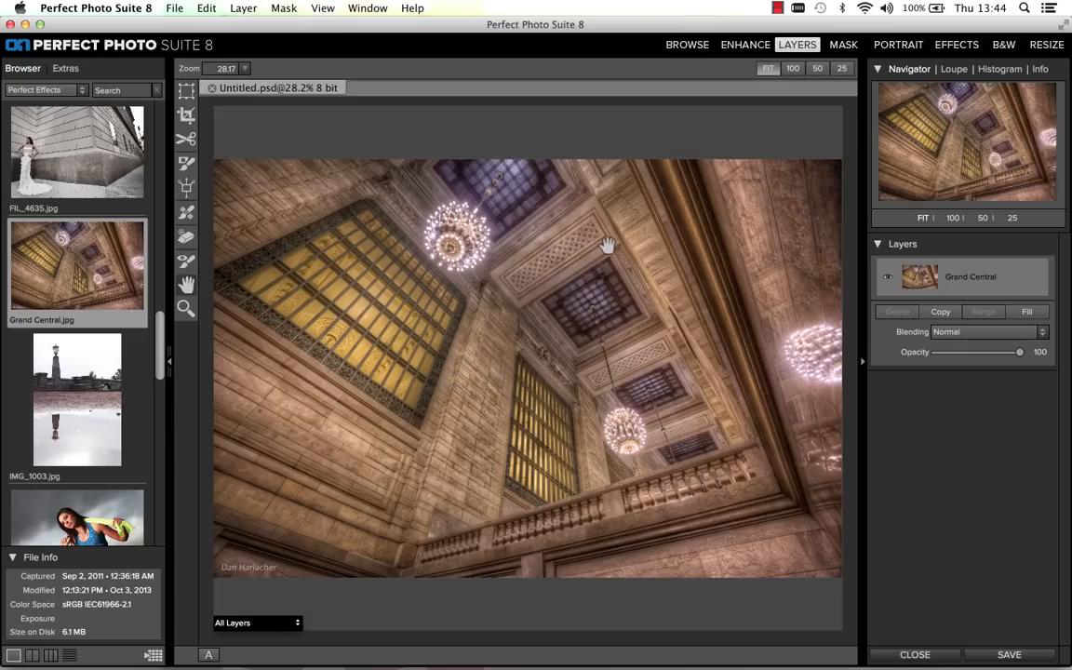
Bring the photo into the Effects module and assign the Dynamic Contrast filter to the empty layer
click(957, 45)
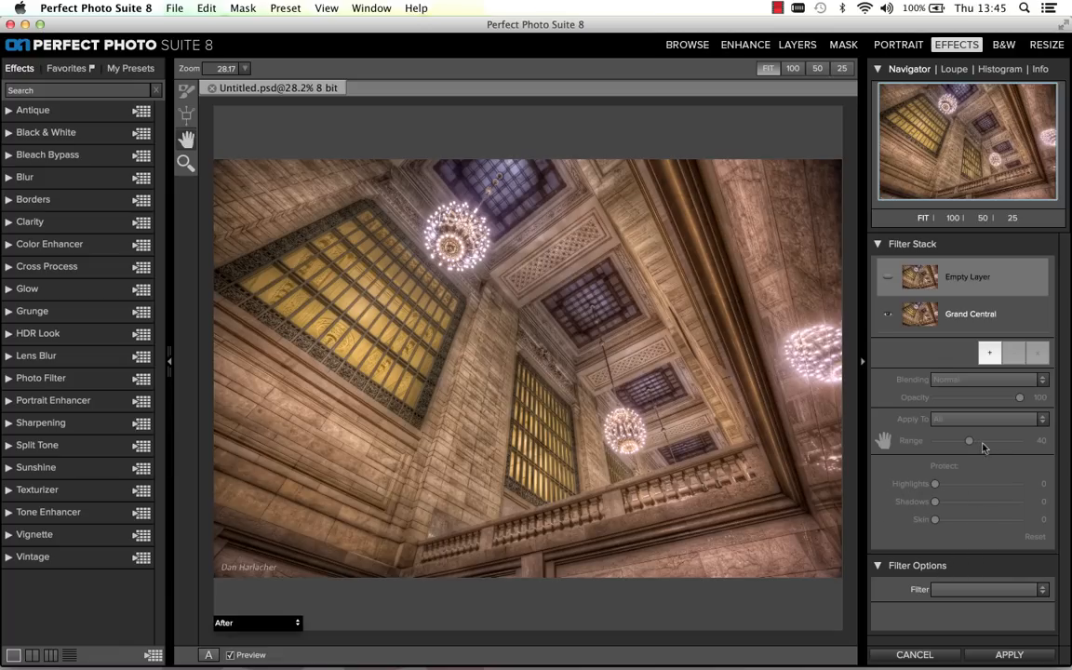
click(956, 592)
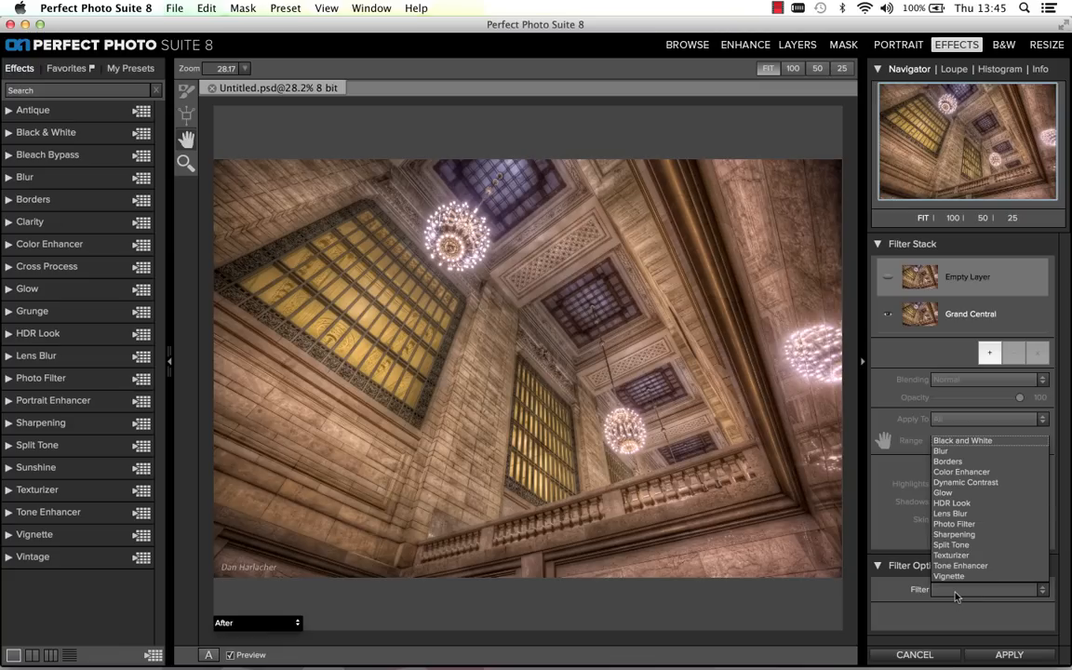
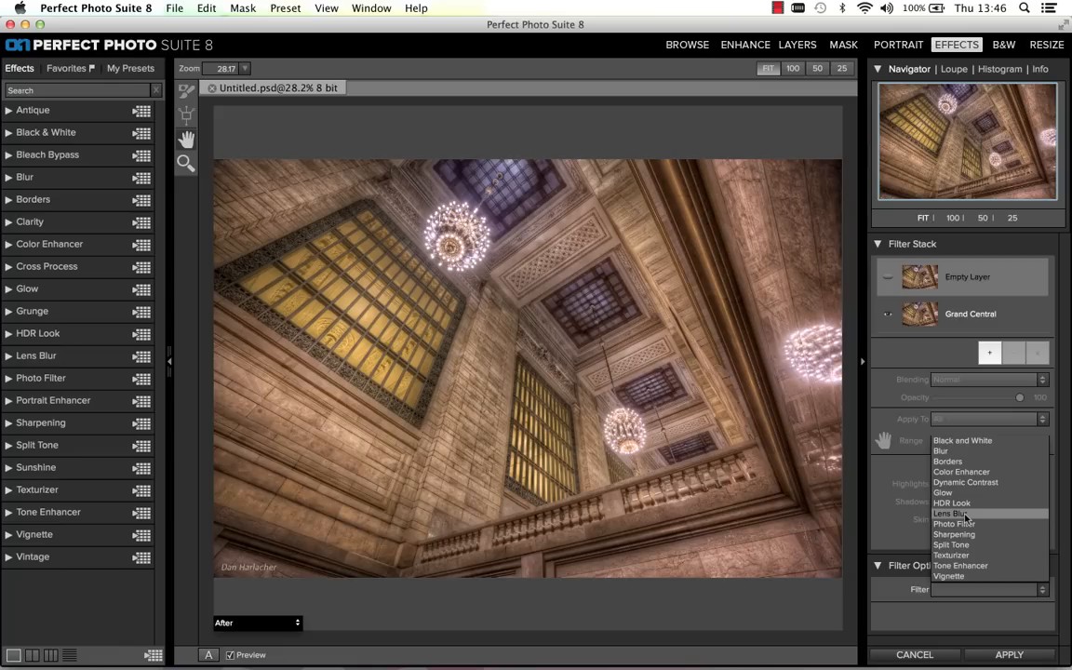
click(515, 292)
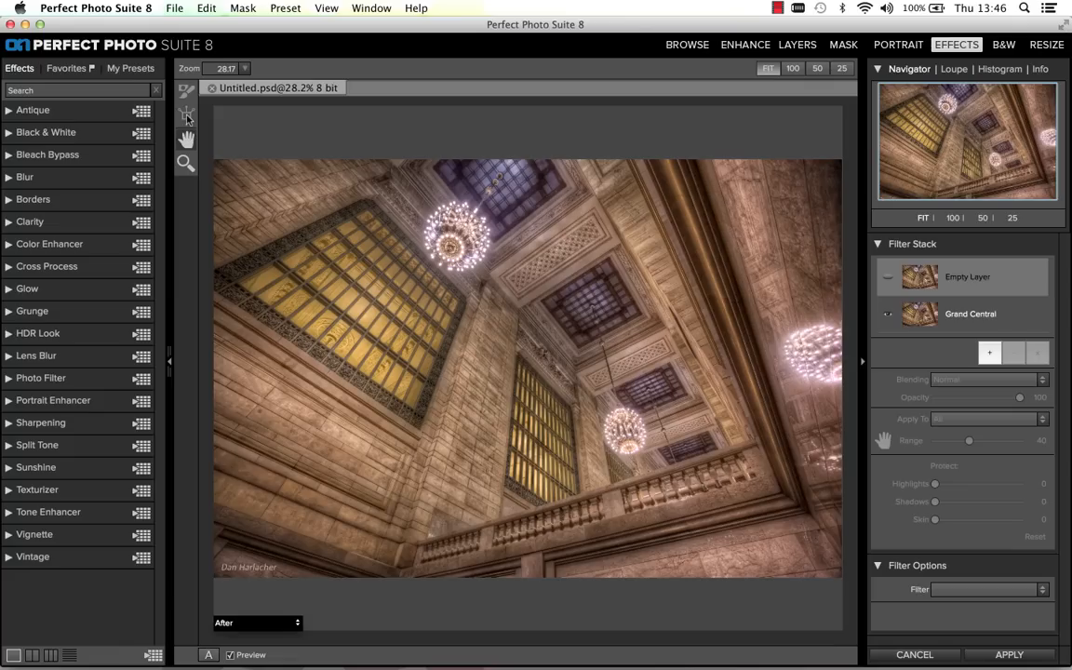
click(951, 589)
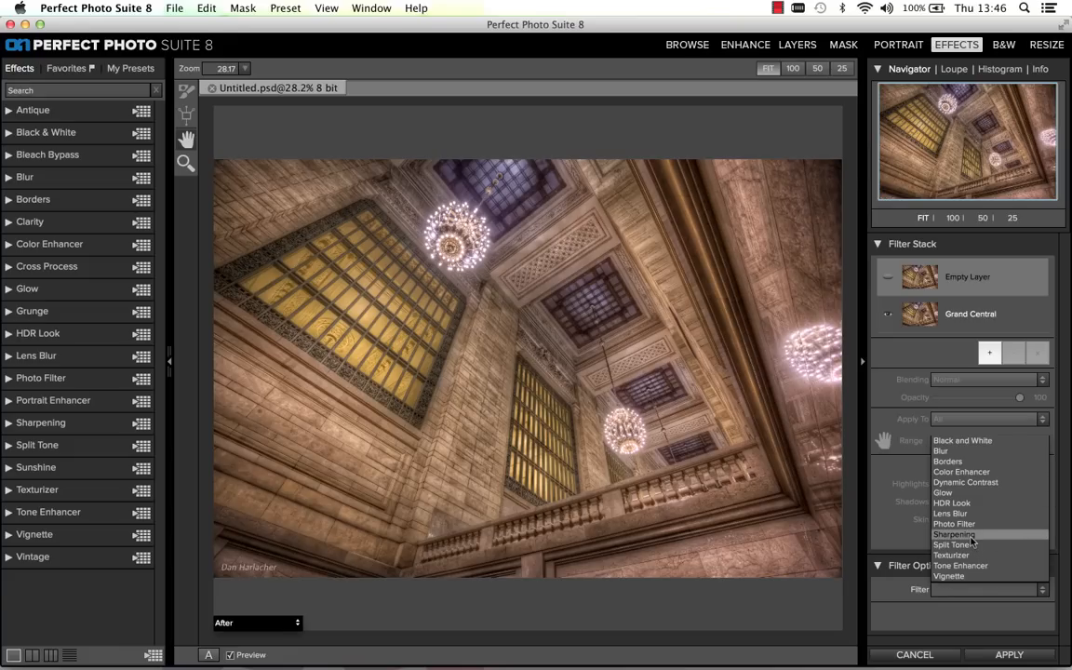
click(959, 483)
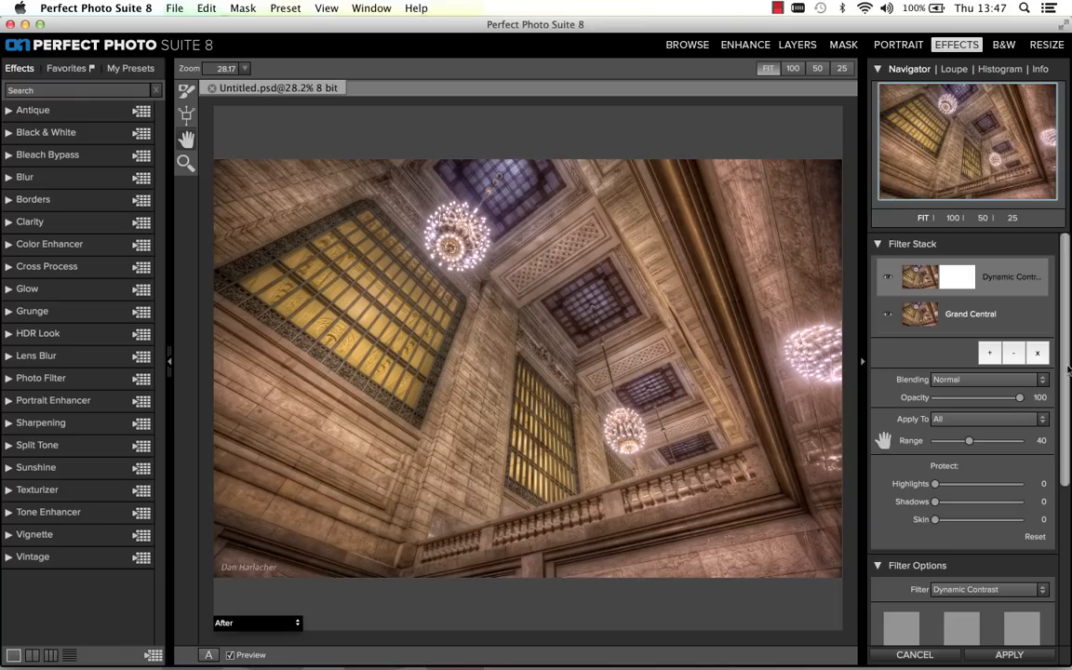
Set the Dynamic Contrast filter's contrast values to Micro 35, Small 68 and Large 32
drag(1064, 350, 1068, 507)
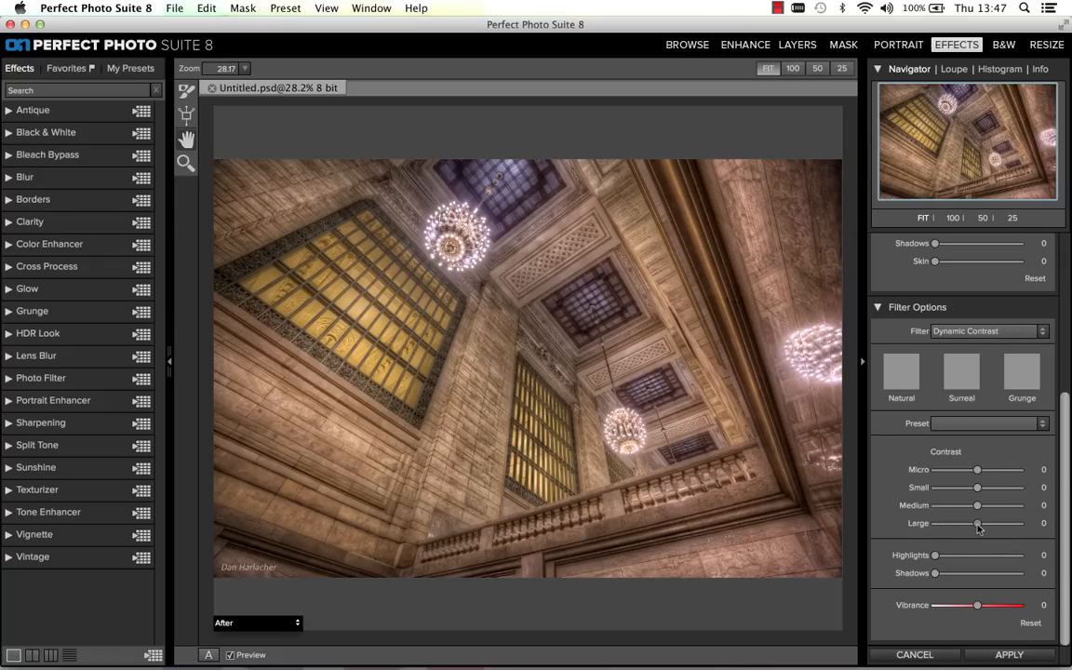
drag(978, 528, 1003, 528)
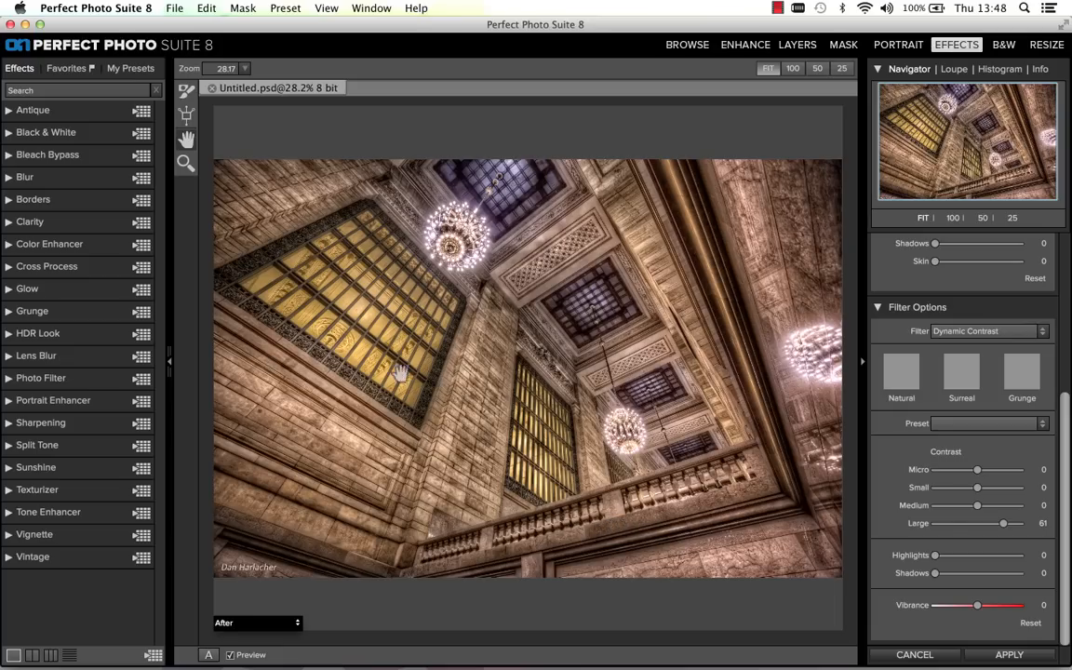
click(185, 163)
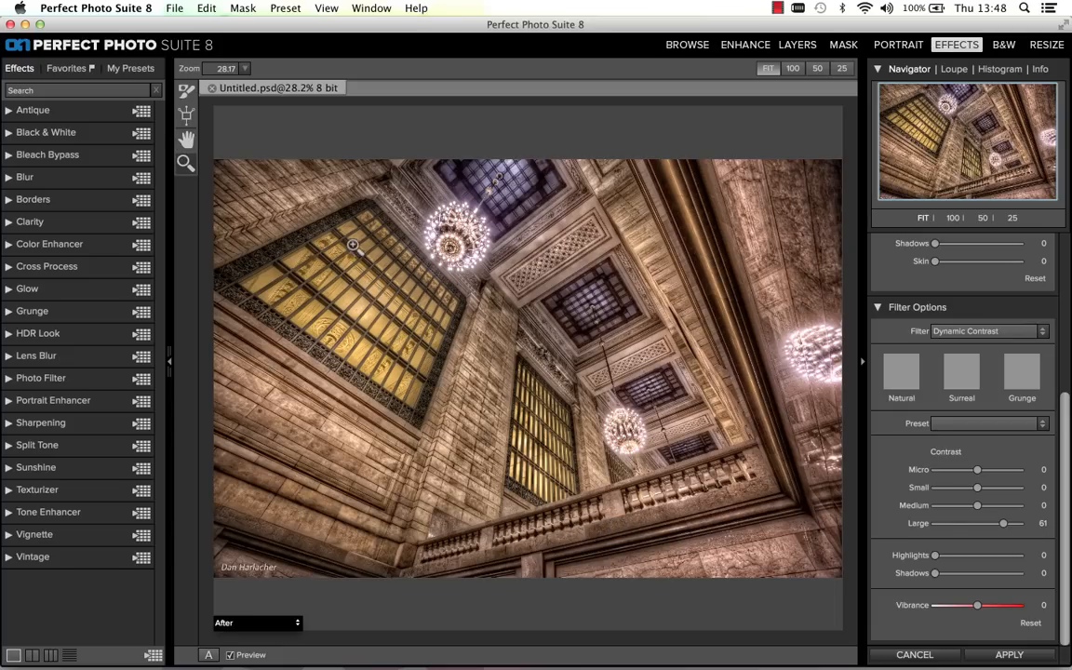
drag(354, 223, 515, 406)
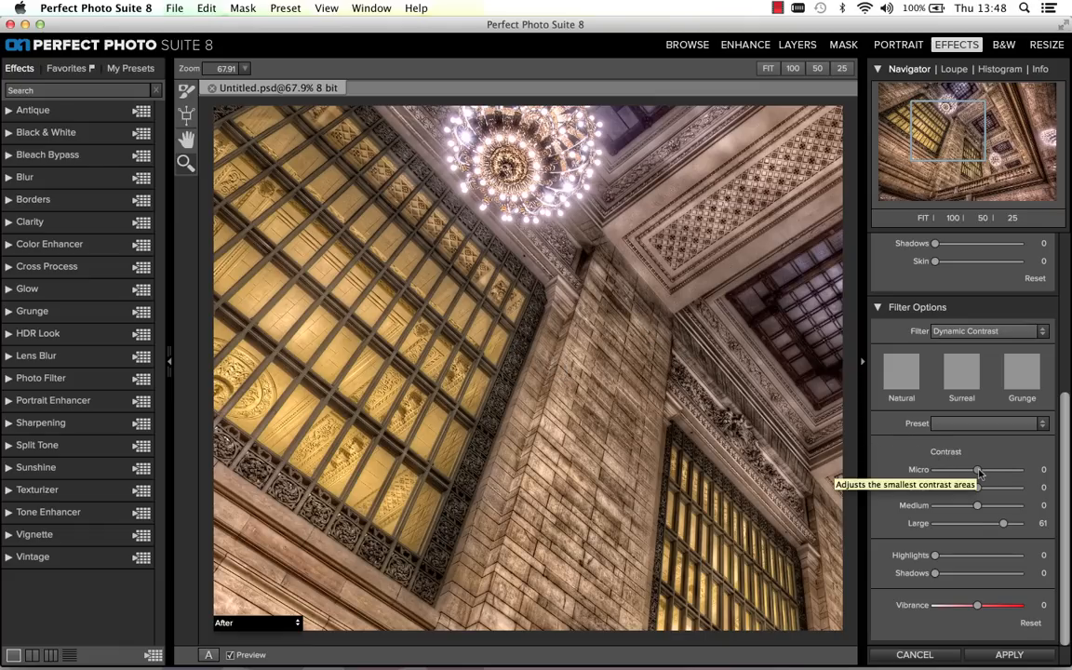
drag(978, 471, 1003, 472)
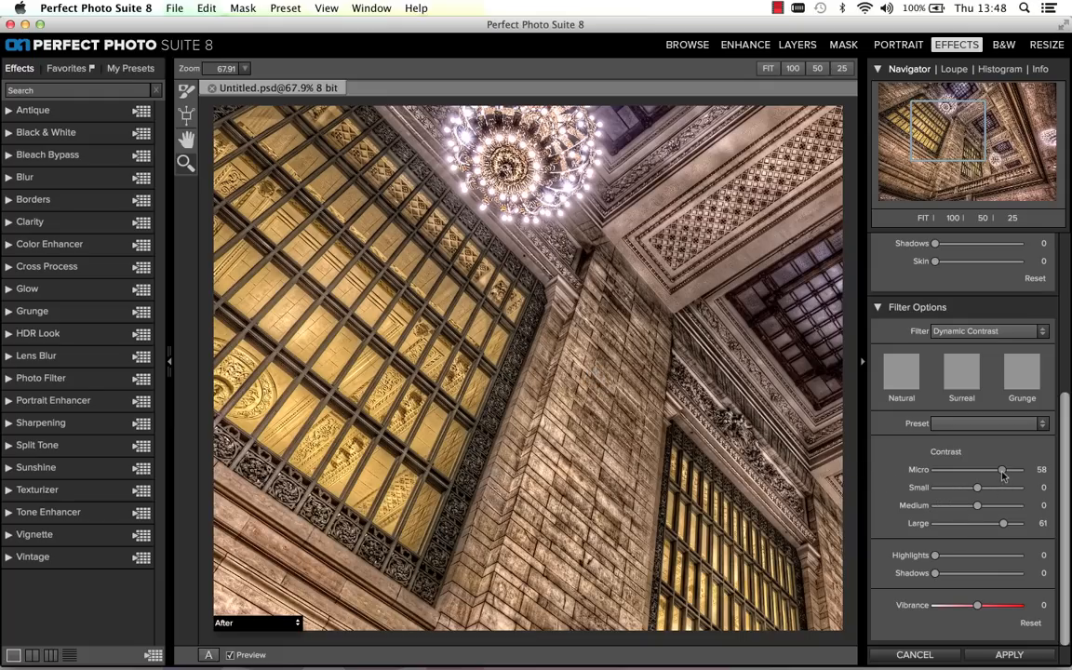
drag(1002, 474, 992, 473)
drag(1003, 523, 994, 526)
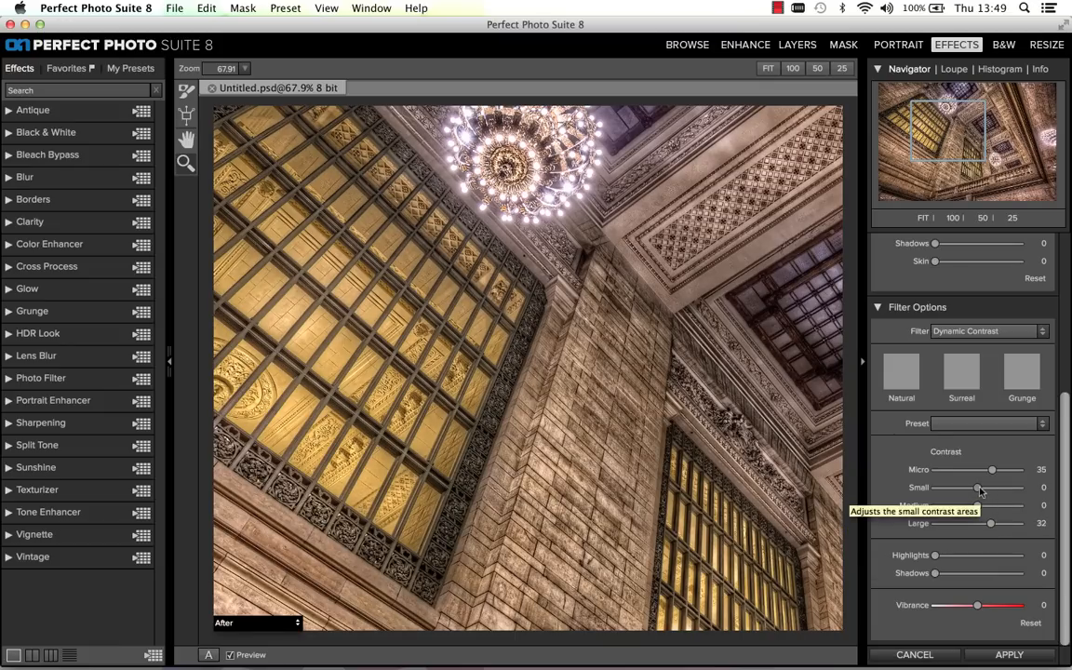
drag(979, 488, 1007, 489)
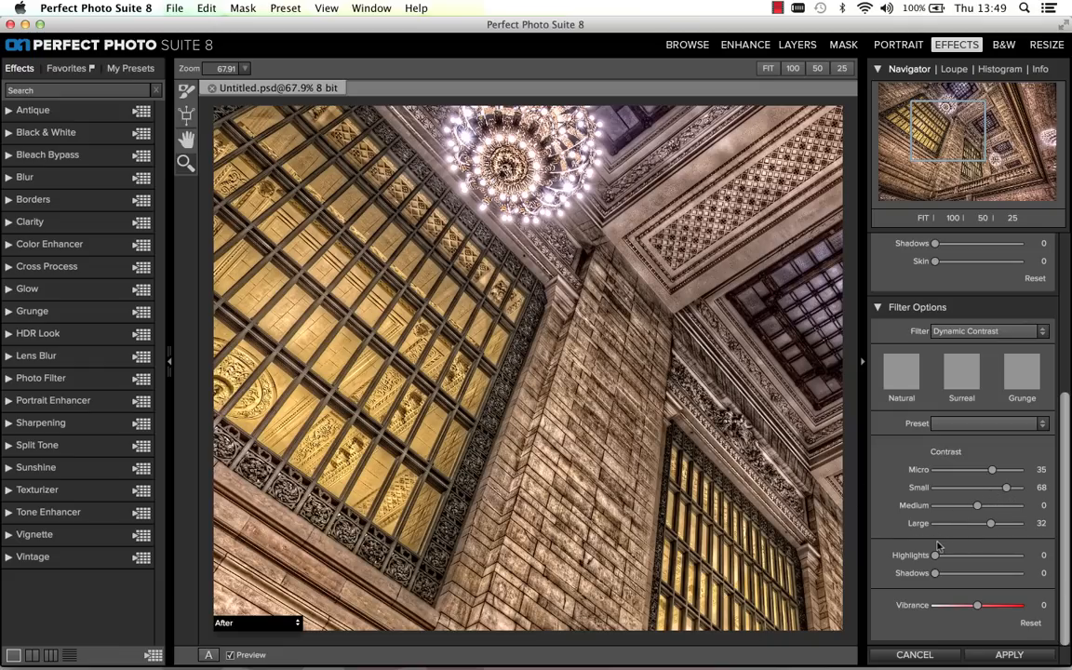
Add a new filter layer above Dynamic Contrast and assign the Vignette filter to it
scroll(979, 400, up, 5)
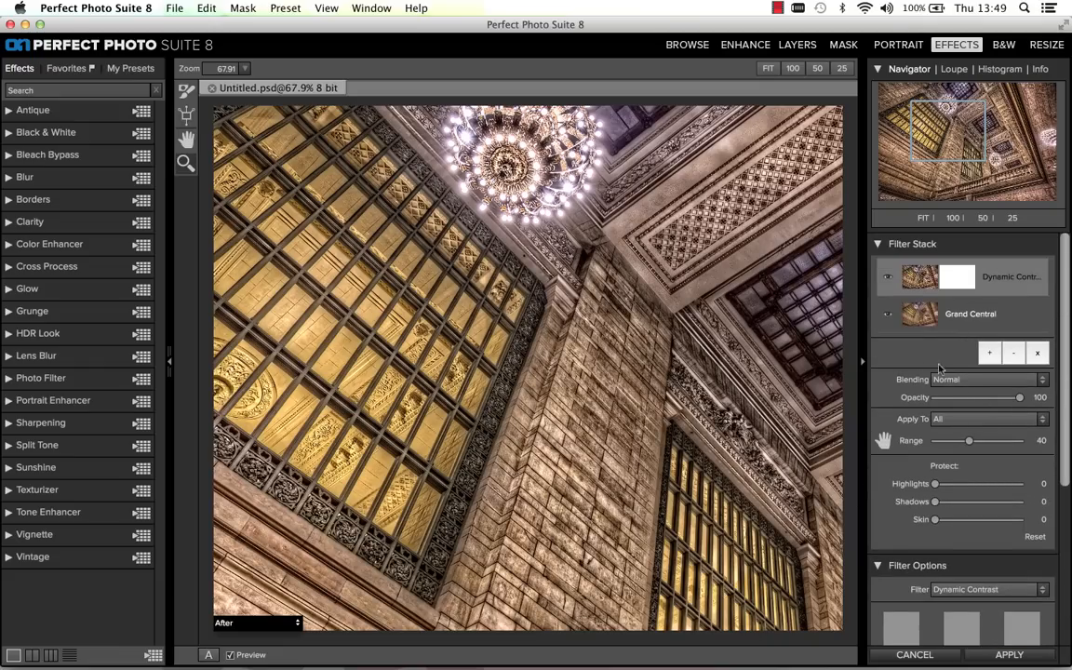
click(990, 354)
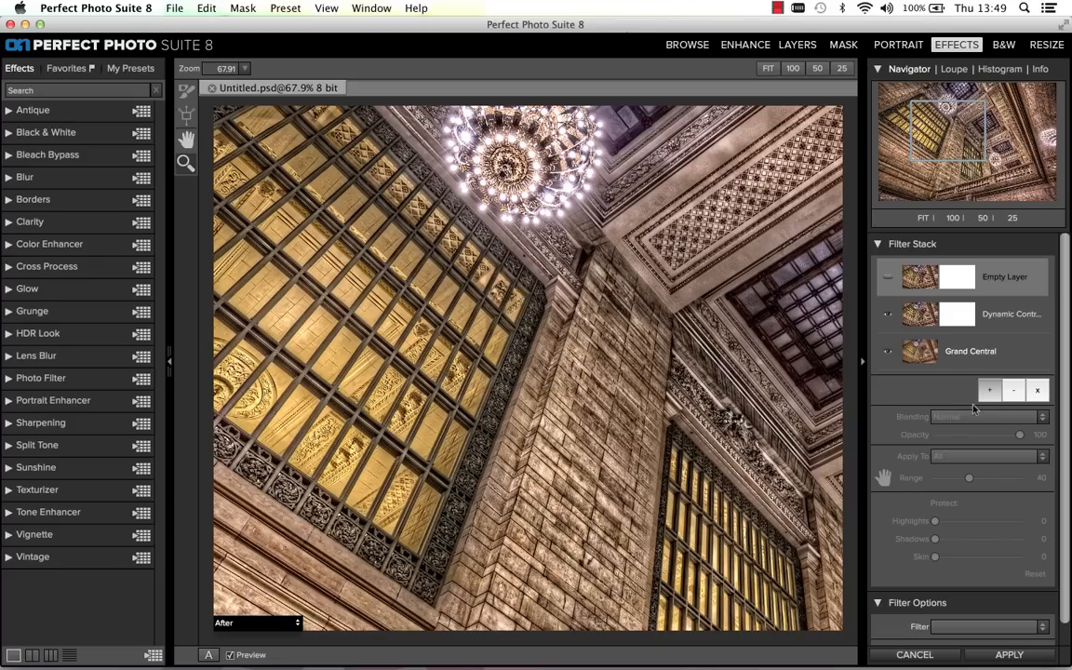
drag(1065, 307, 1070, 327)
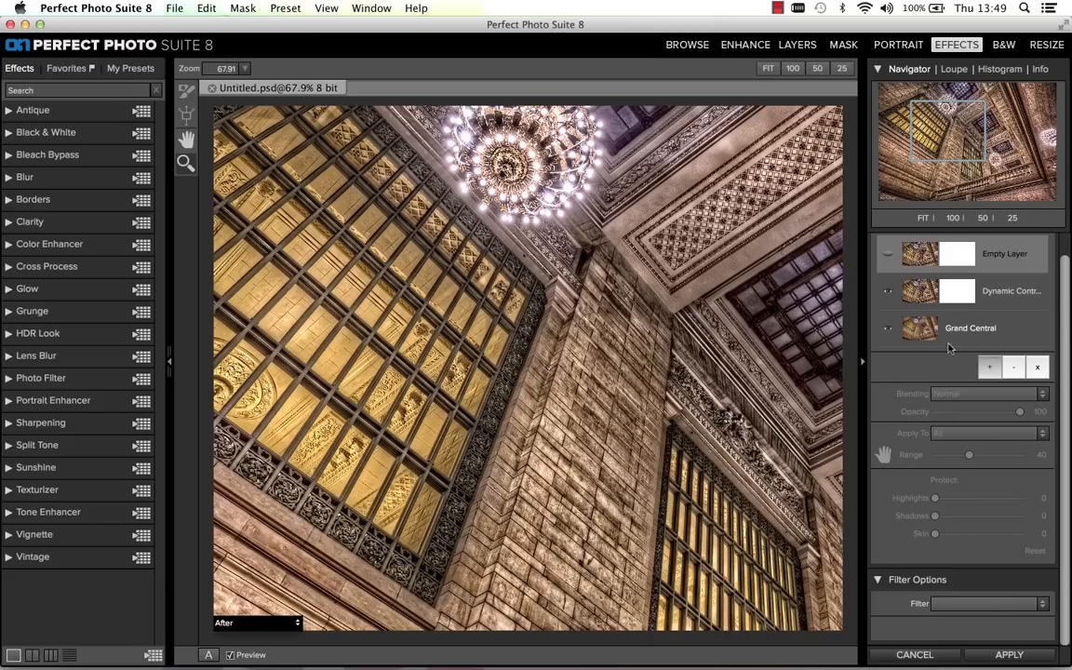
click(944, 604)
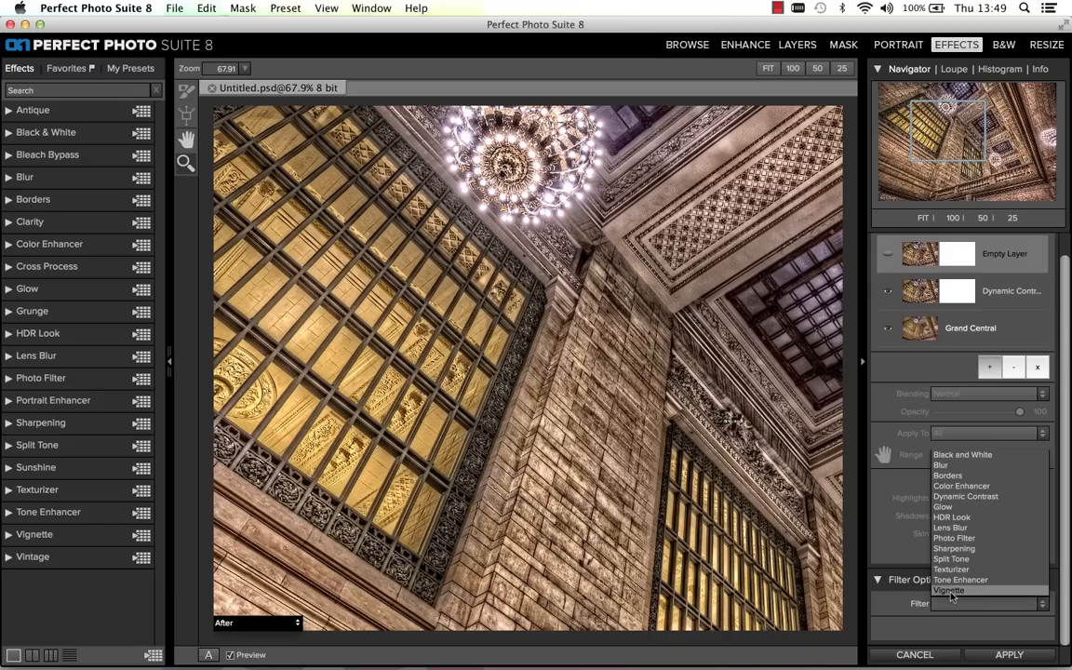
click(949, 590)
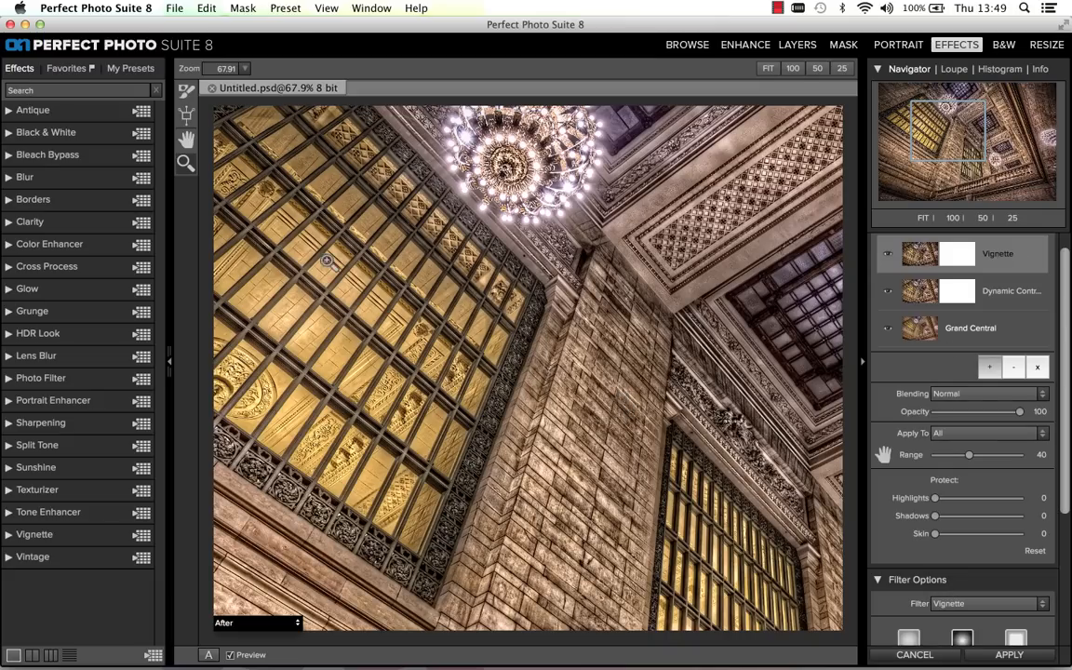
Fit the whole photo in view and toggle the Vignette layer's visibility to compare its effect
double_click(186, 140)
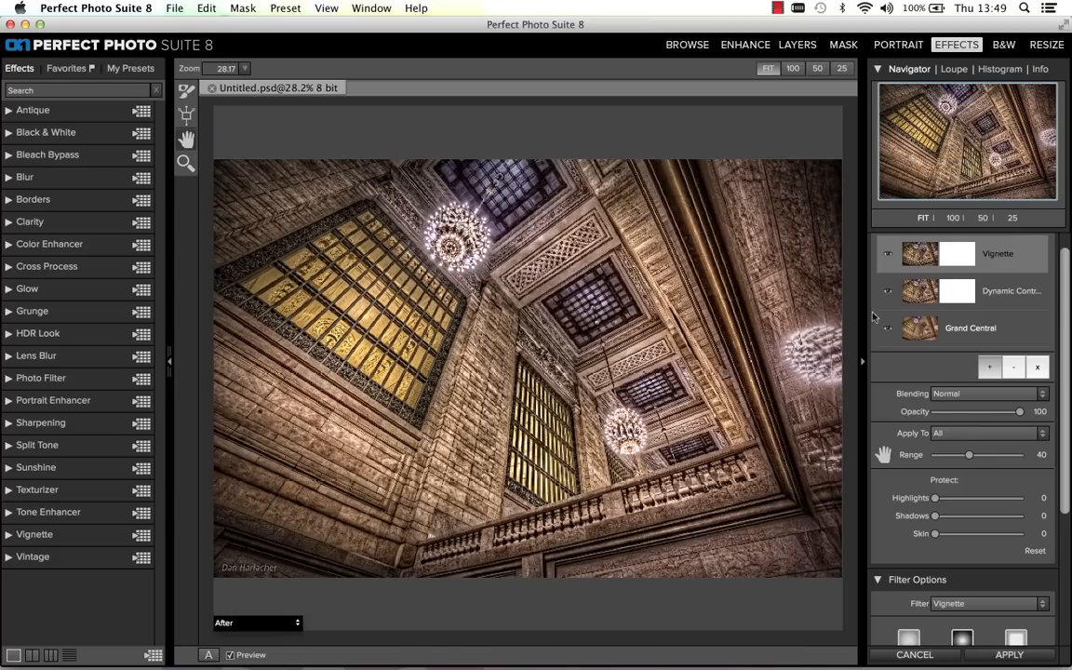
click(889, 253)
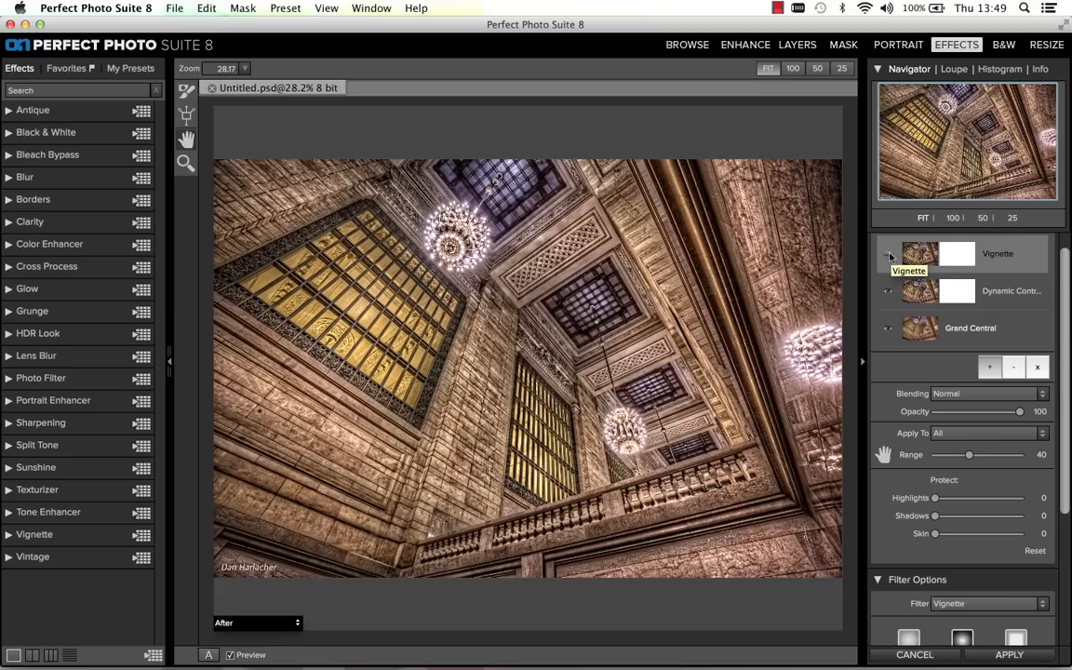
click(889, 254)
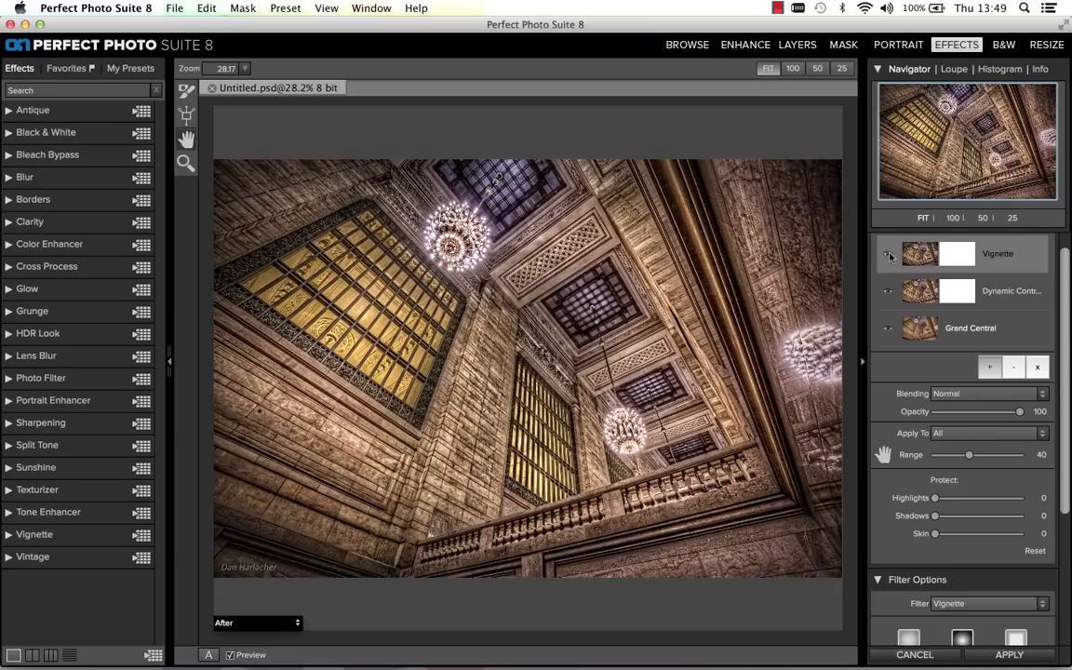
Set the vignette's Brightness to -63 and its Size to 61
scroll(931, 484, down, 5)
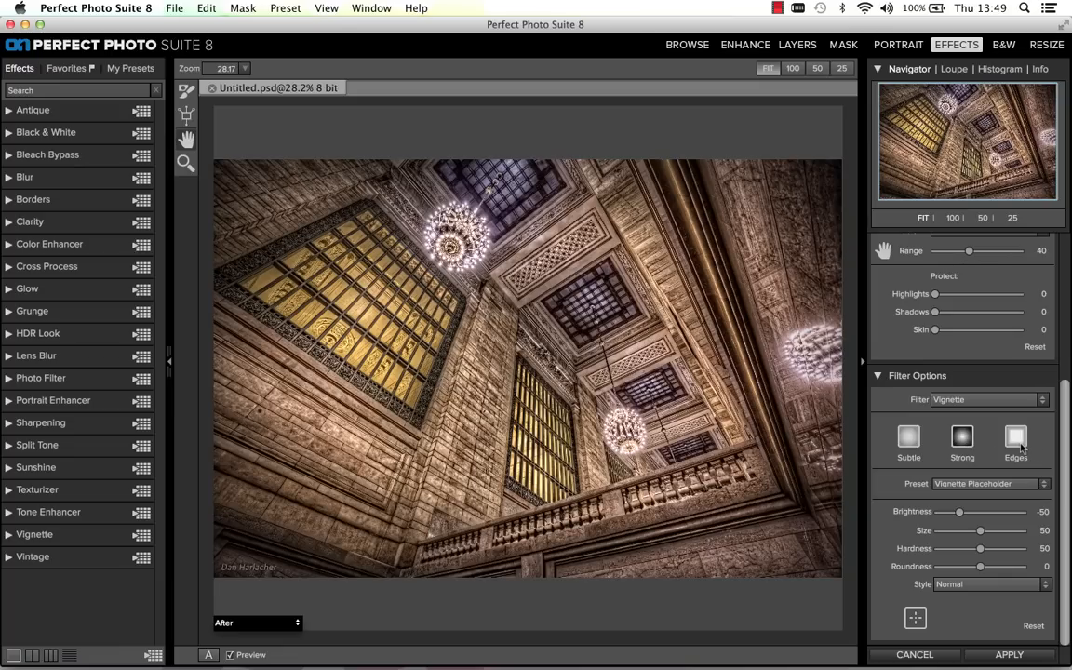
drag(959, 513, 953, 514)
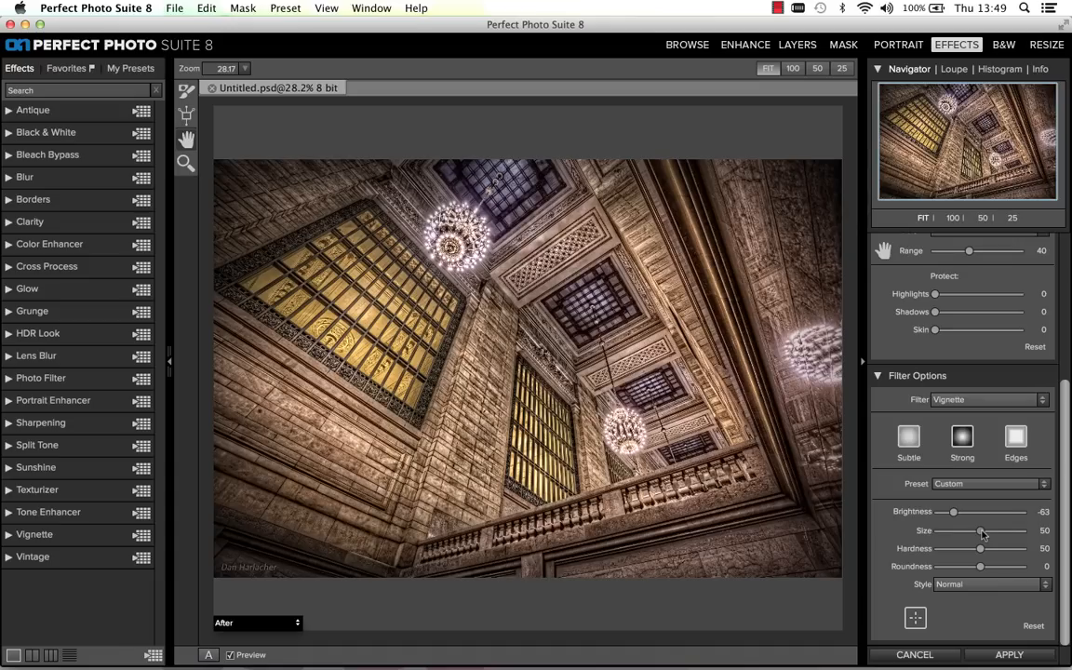
mouse_move(982, 533)
mouse_down()
mouse_move(966, 534)
mouse_move(990, 535)
mouse_up()
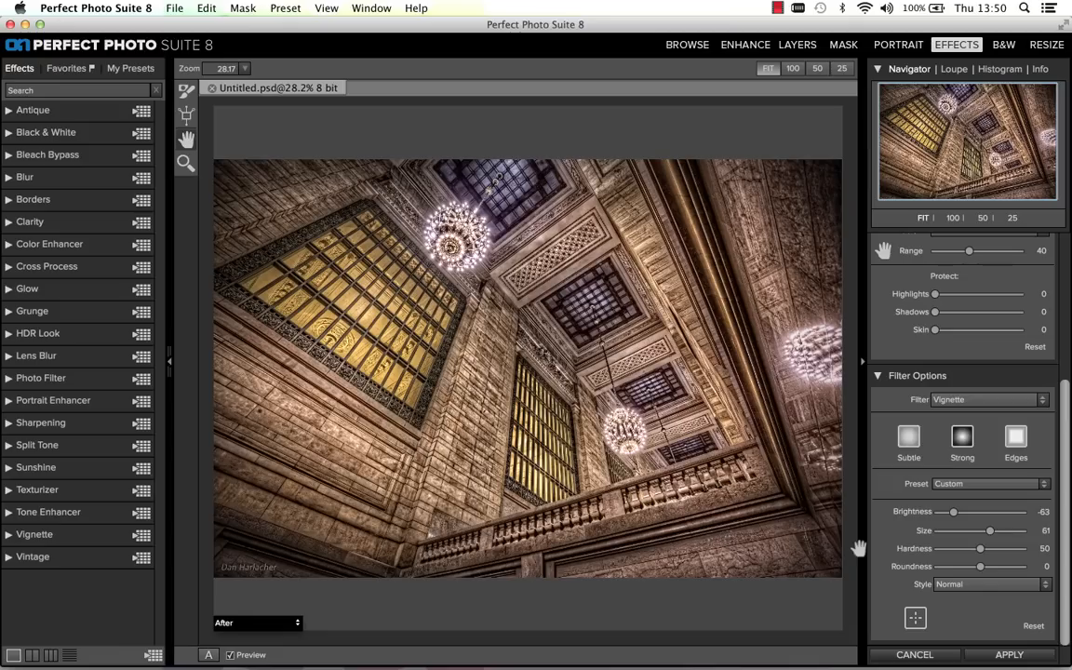
Move the vignette's center to just below the chandelier beside the large window and set its Size to 74
click(916, 619)
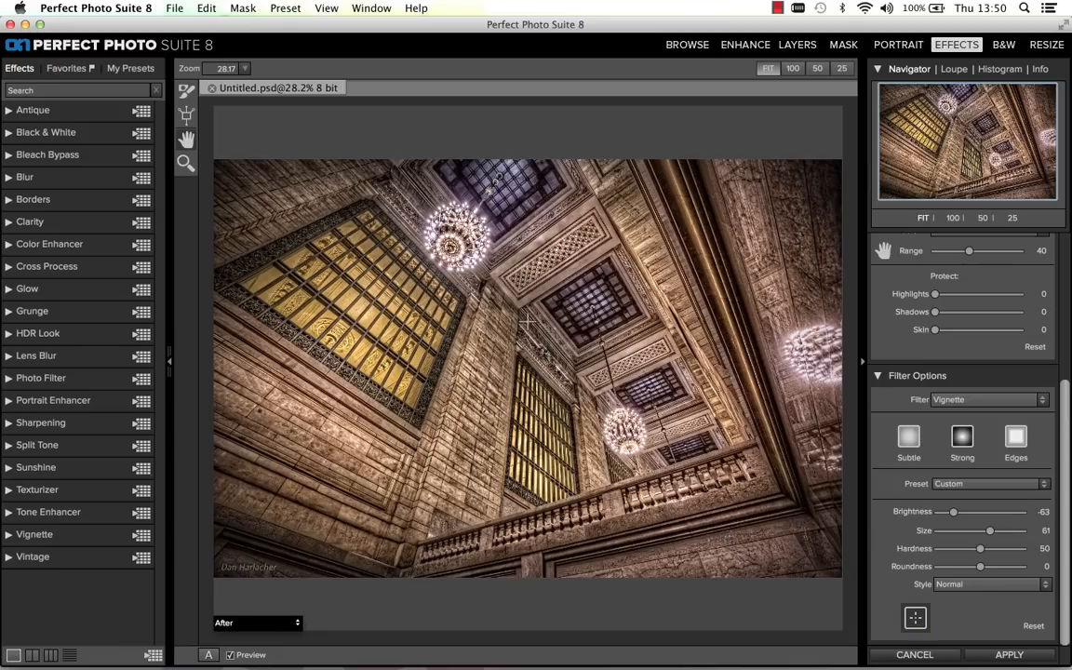
click(504, 333)
drag(502, 333, 434, 317)
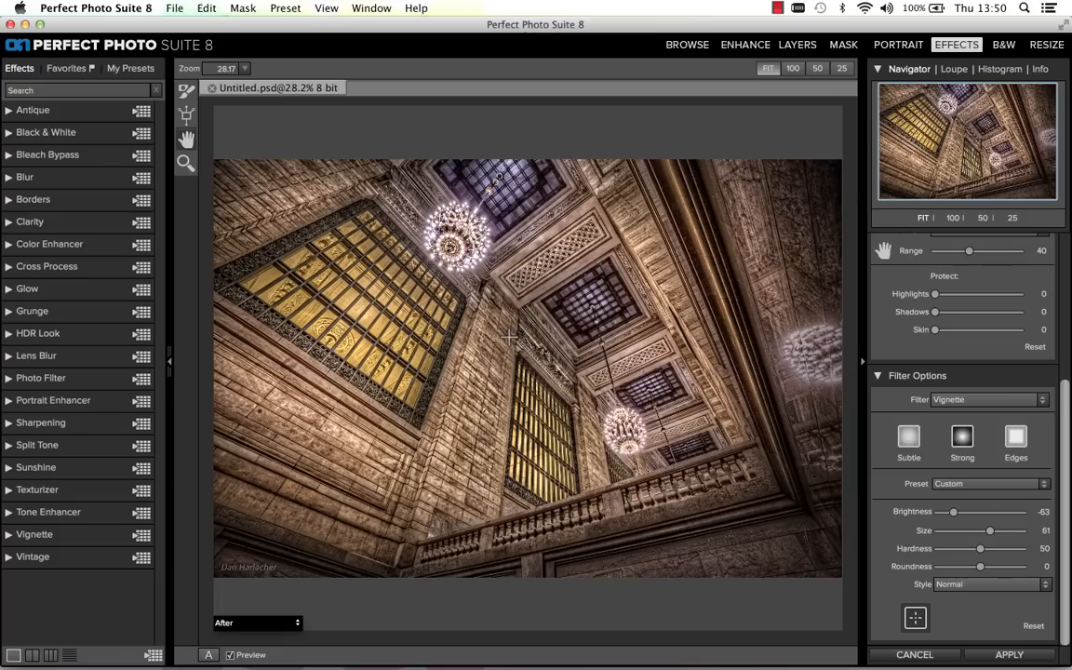
click(456, 298)
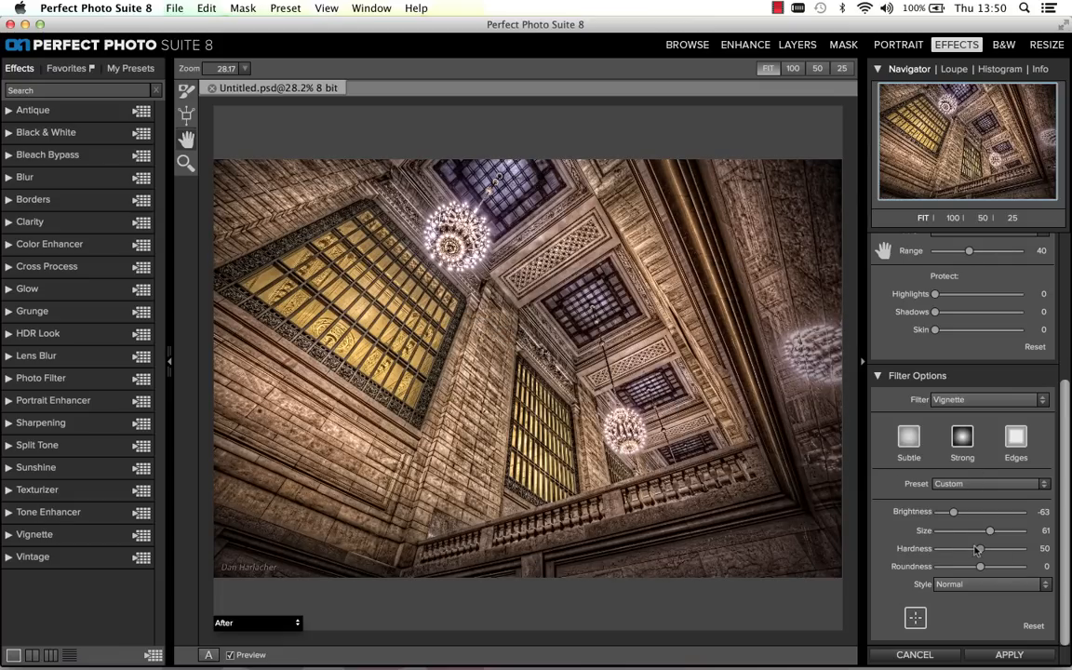
drag(990, 532, 1000, 531)
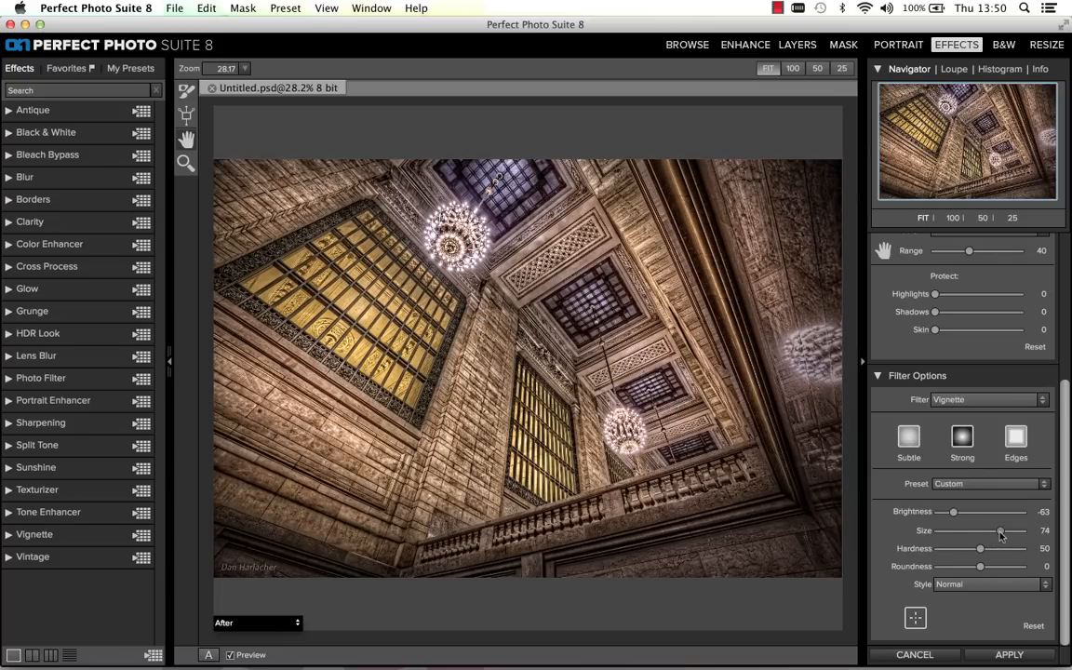